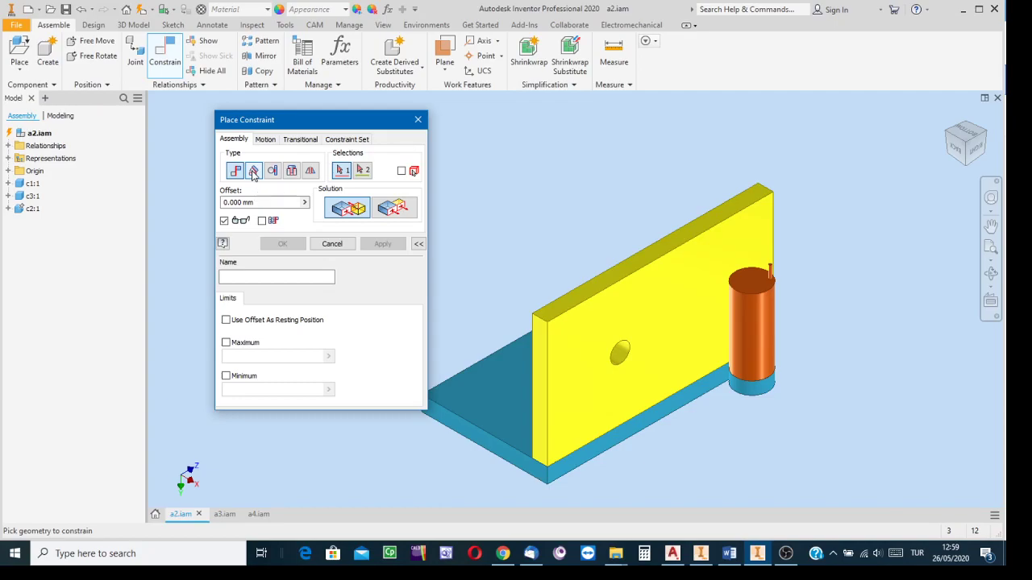
# Examine the Angle, Tangent, Insert and Symmetry assembly constraint types and their solution options, ending on Mate.
pyautogui.click(253, 171)
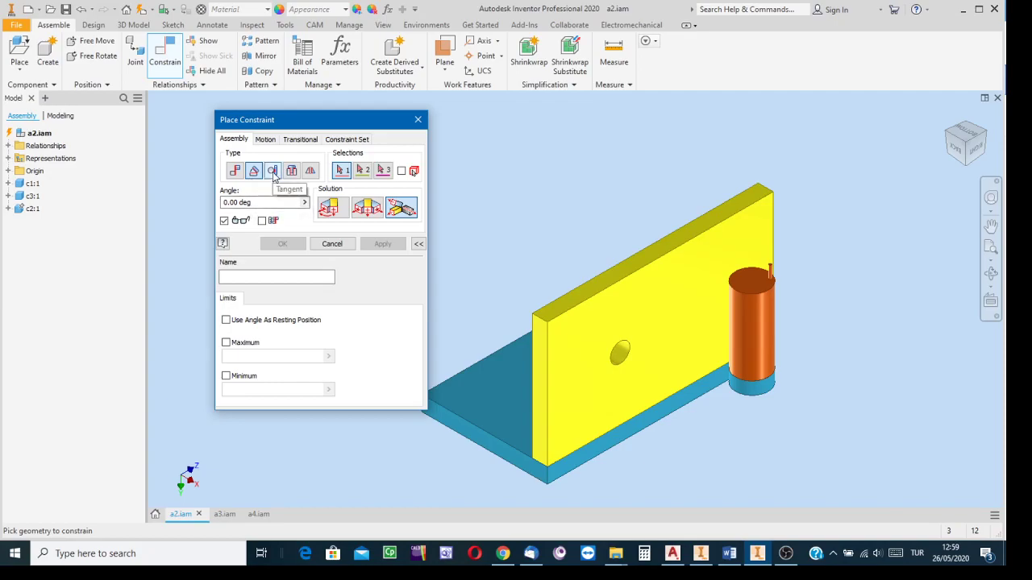
pyautogui.click(274, 173)
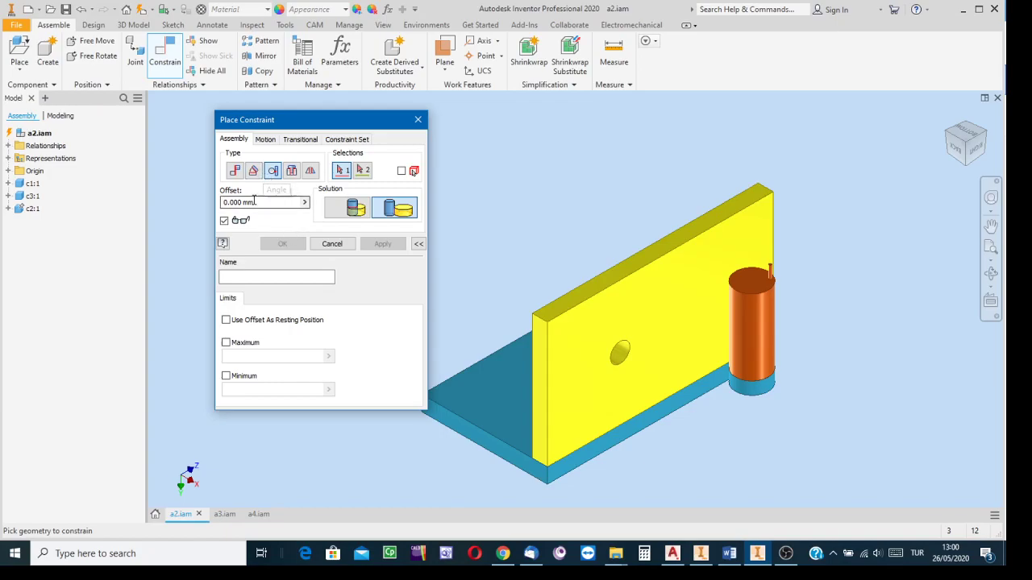
pyautogui.click(224, 202)
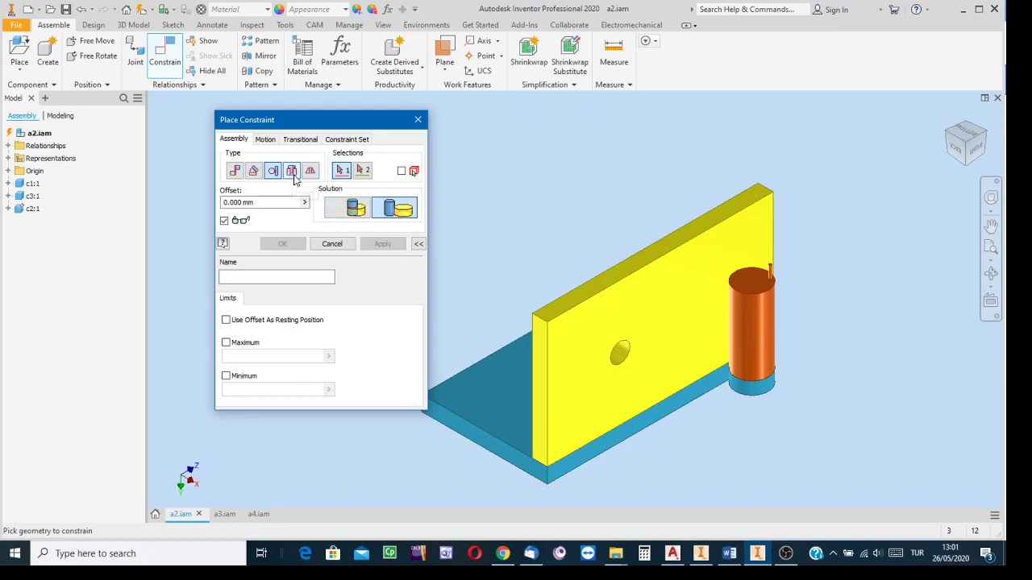
pyautogui.click(292, 172)
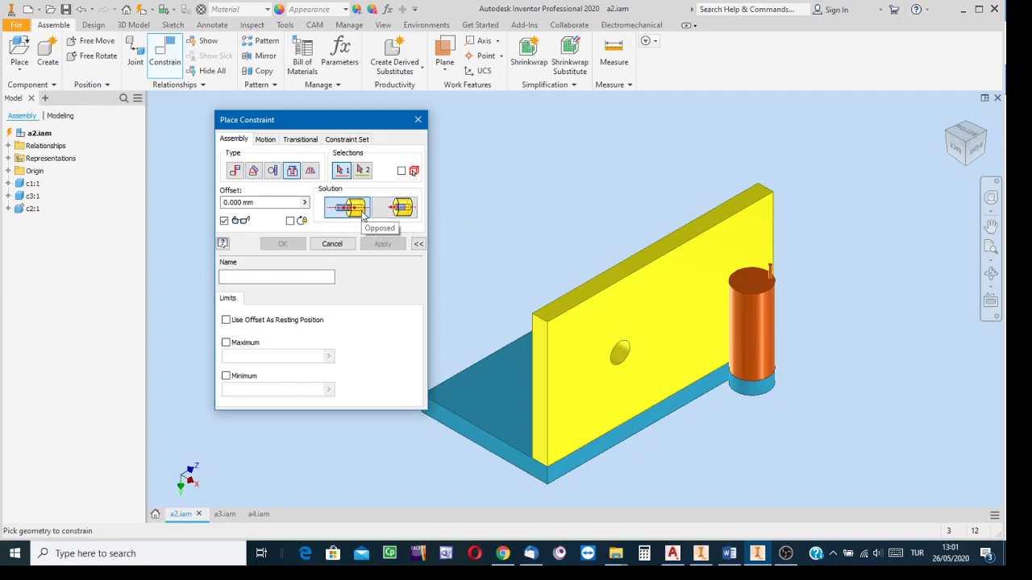
pyautogui.click(308, 172)
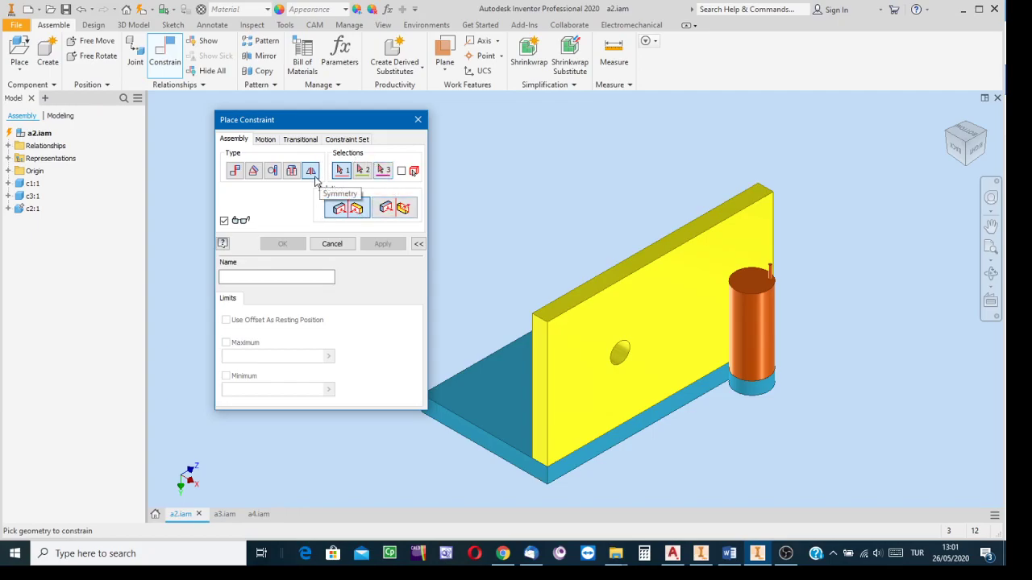
pyautogui.click(233, 171)
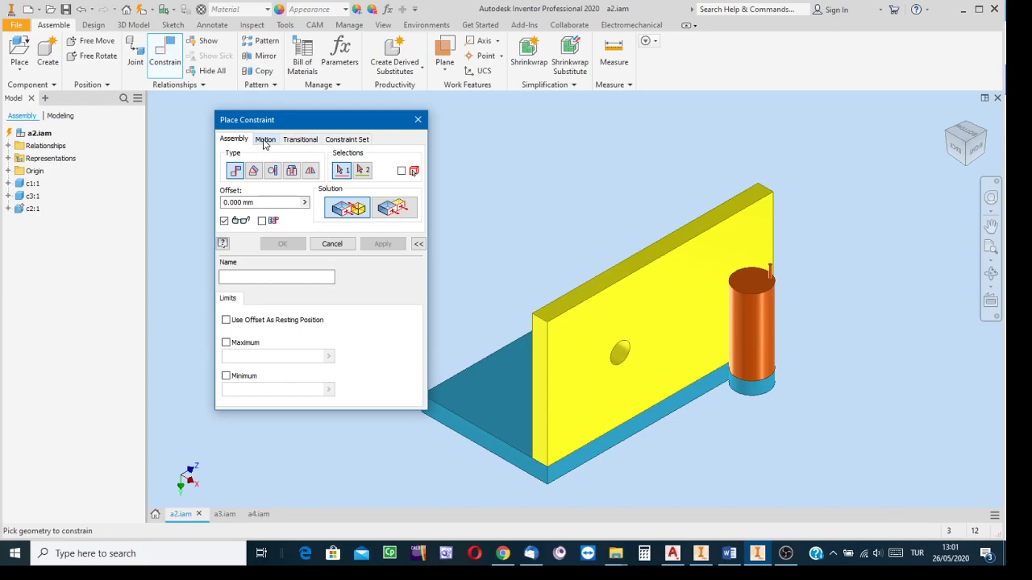
# Compare the motion constraint options with the assembly ones and close the constraint settings without placing anything.
pyautogui.click(265, 142)
pyautogui.click(233, 141)
pyautogui.click(265, 141)
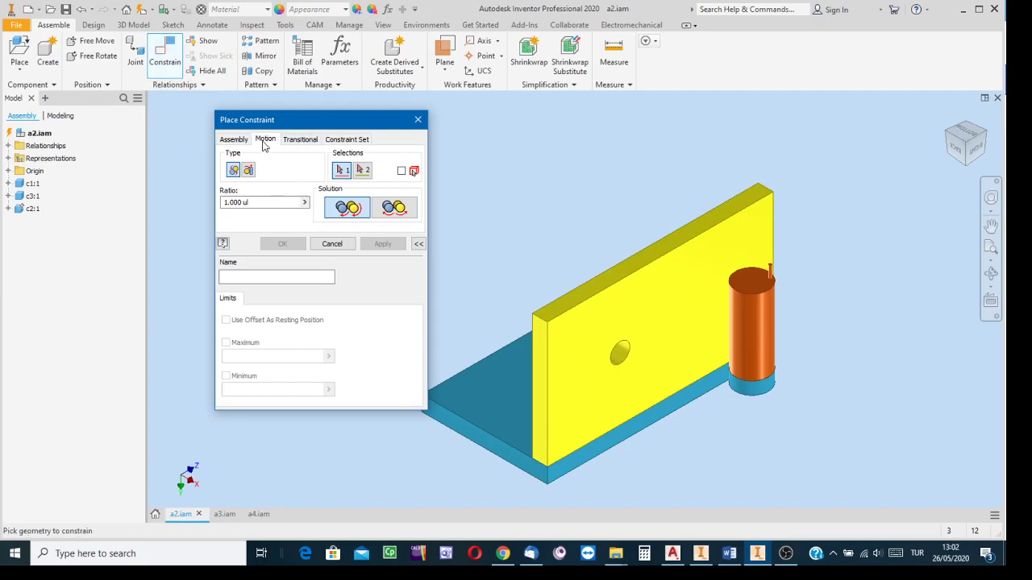
pyautogui.click(417, 121)
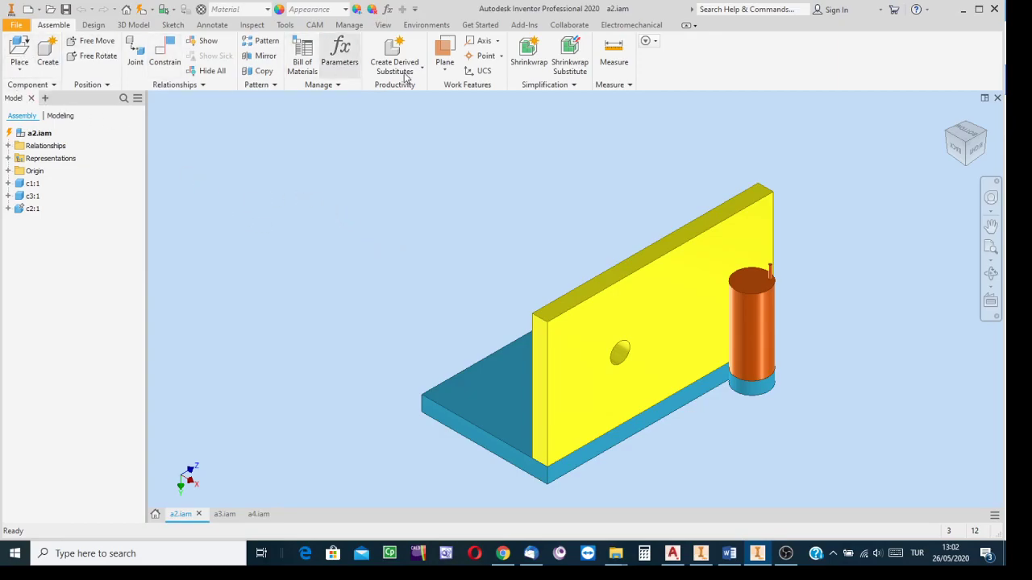
# Examine the joint type and limits options of the Joint command, and leave it without placing a joint.
pyautogui.click(137, 62)
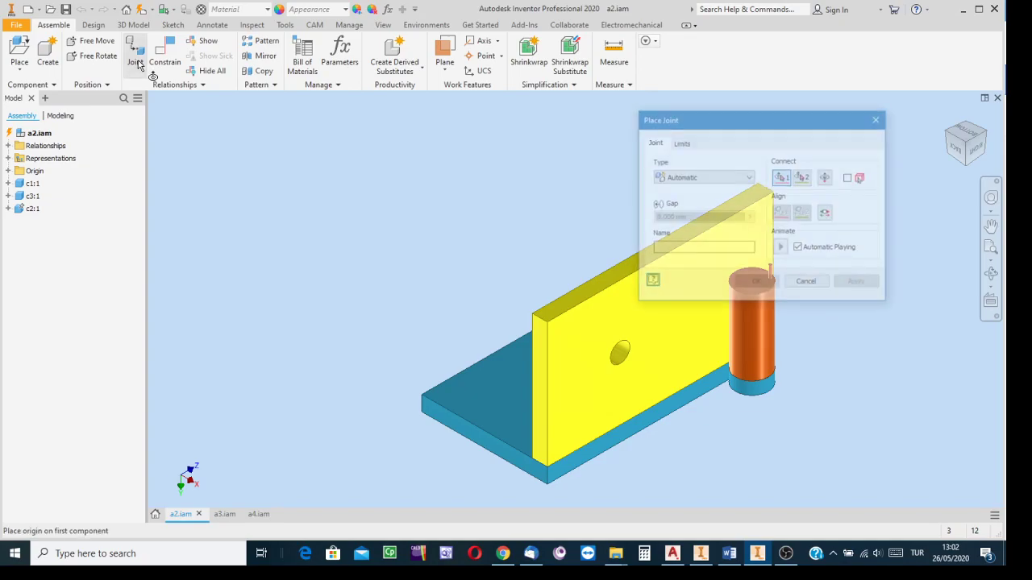
pyautogui.moveTo(707, 125); pyautogui.dragTo(235, 141)
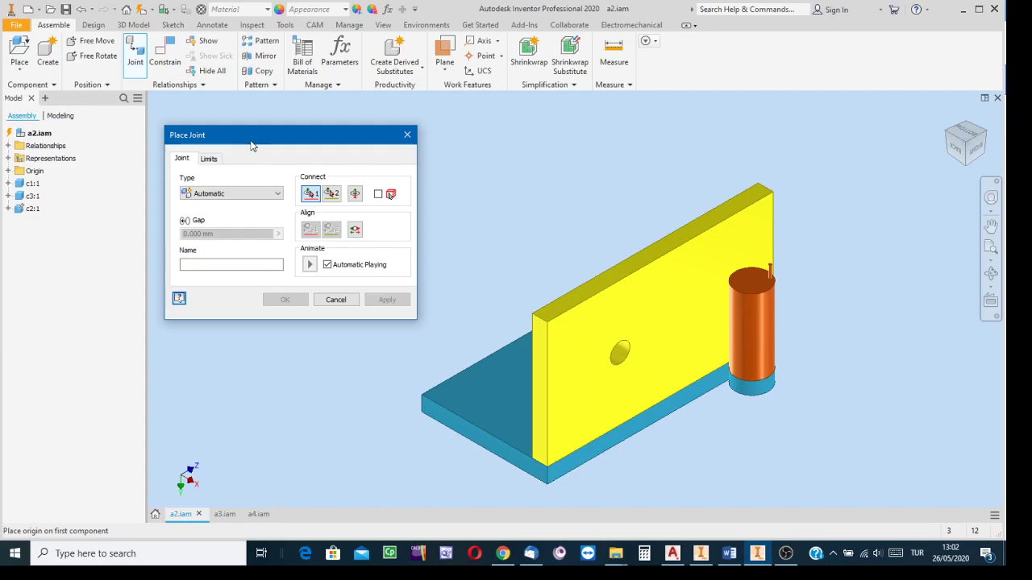
pyautogui.click(209, 162)
pyautogui.moveTo(266, 141); pyautogui.dragTo(301, 135)
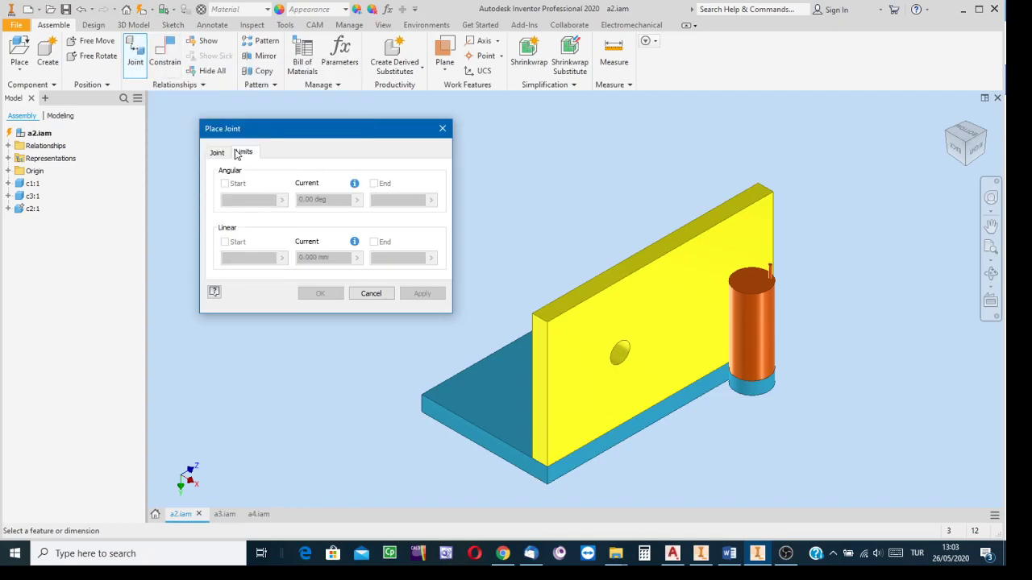
pyautogui.click(221, 153)
pyautogui.click(250, 154)
pyautogui.click(373, 294)
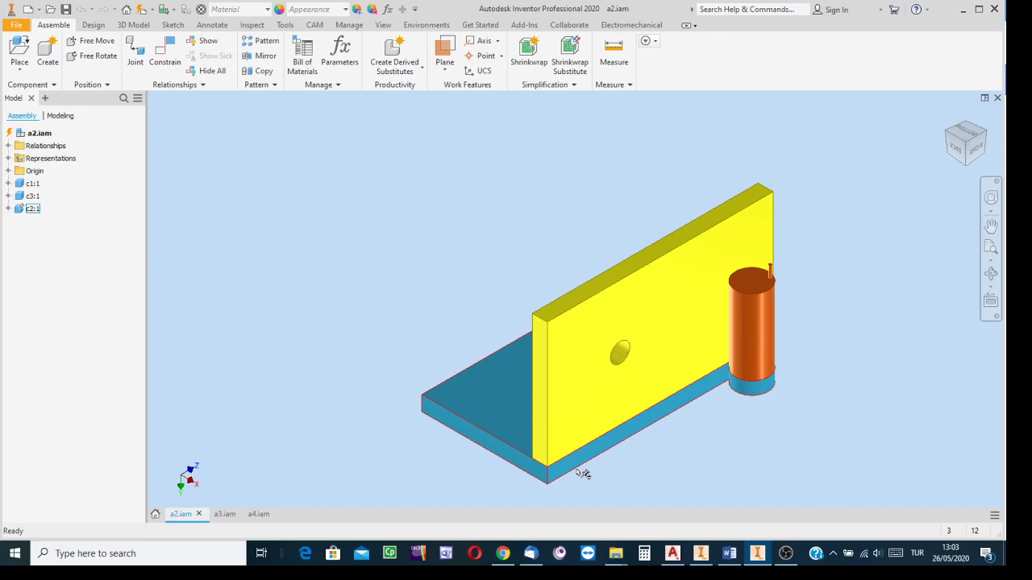
# Switch to the a3.iam assembly and try swinging the yellow arm around its pin to check its rotation.
pyautogui.click(225, 513)
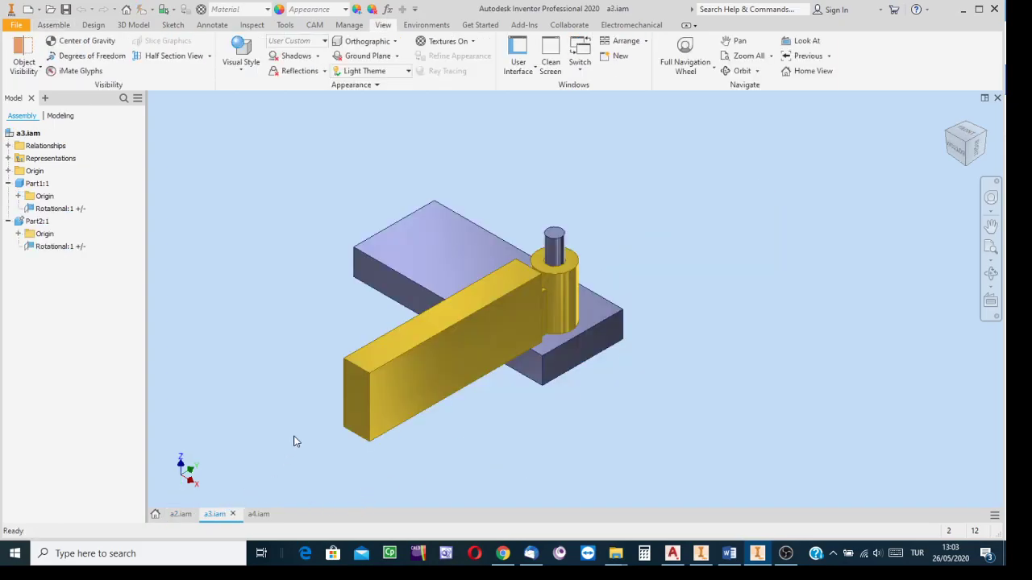
pyautogui.moveTo(395, 369); pyautogui.dragTo(203, 334)
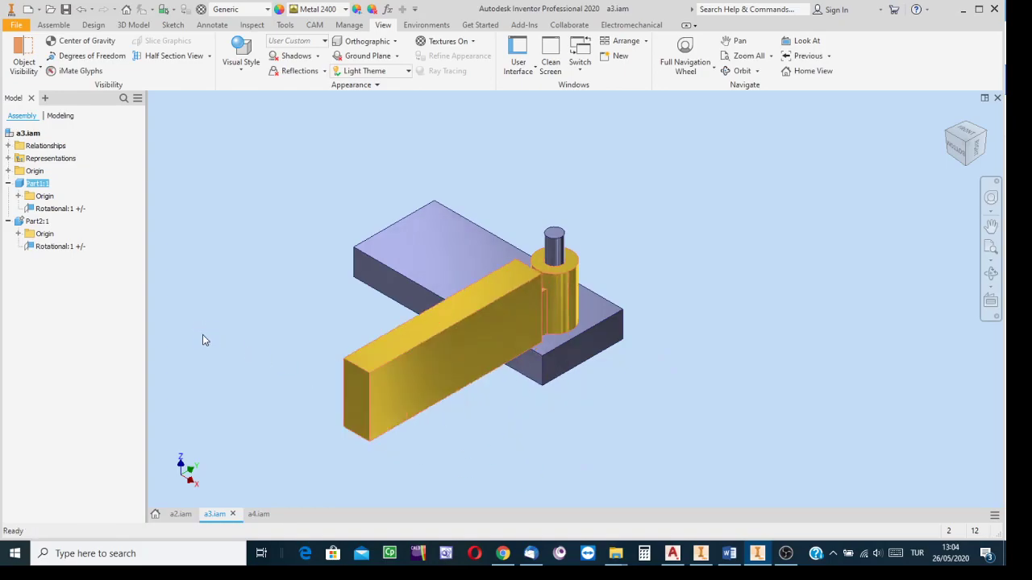
# Switch to the a4.iam assembly and try moving the piston's block to check how the mechanism moves.
pyautogui.click(262, 513)
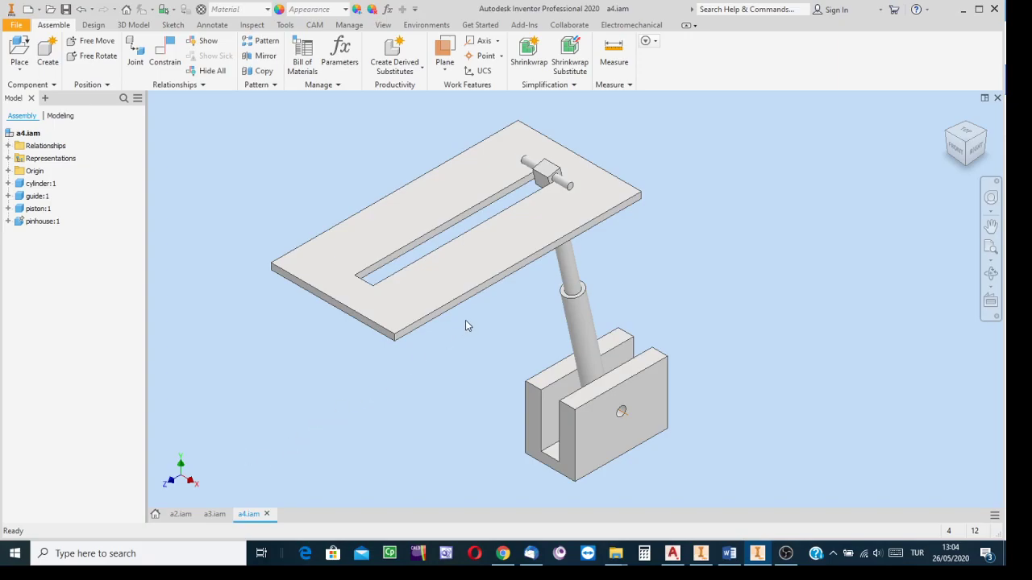
pyautogui.moveTo(542, 179); pyautogui.dragTo(508, 208)
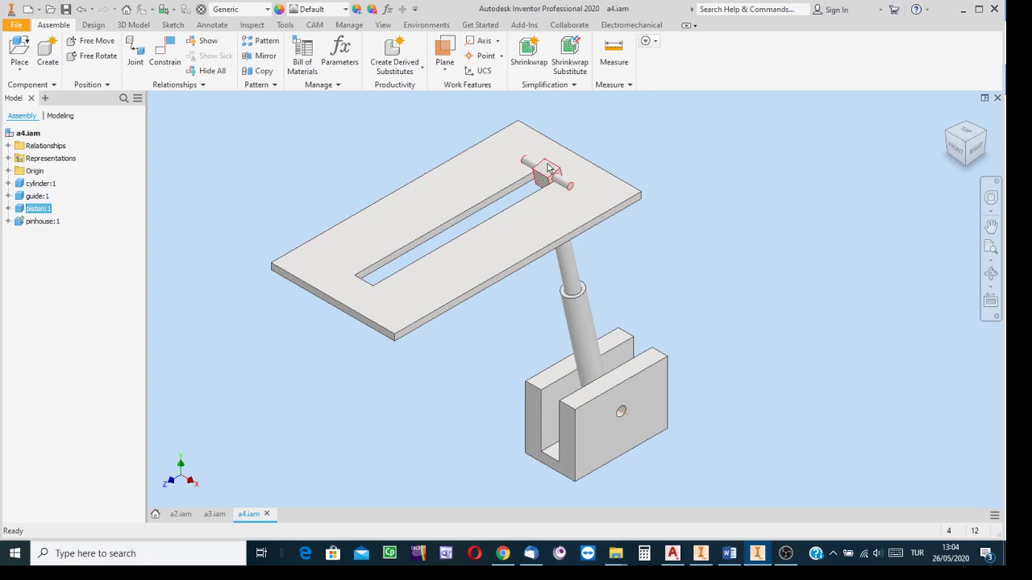
pyautogui.moveTo(548, 168); pyautogui.dragTo(666, 298)
pyautogui.moveTo(547, 174); pyautogui.dragTo(673, 355)
# Return to the a2.iam assembly, list the constraints of c1:1, and briefly view the available constraint types.
pyautogui.click(180, 514)
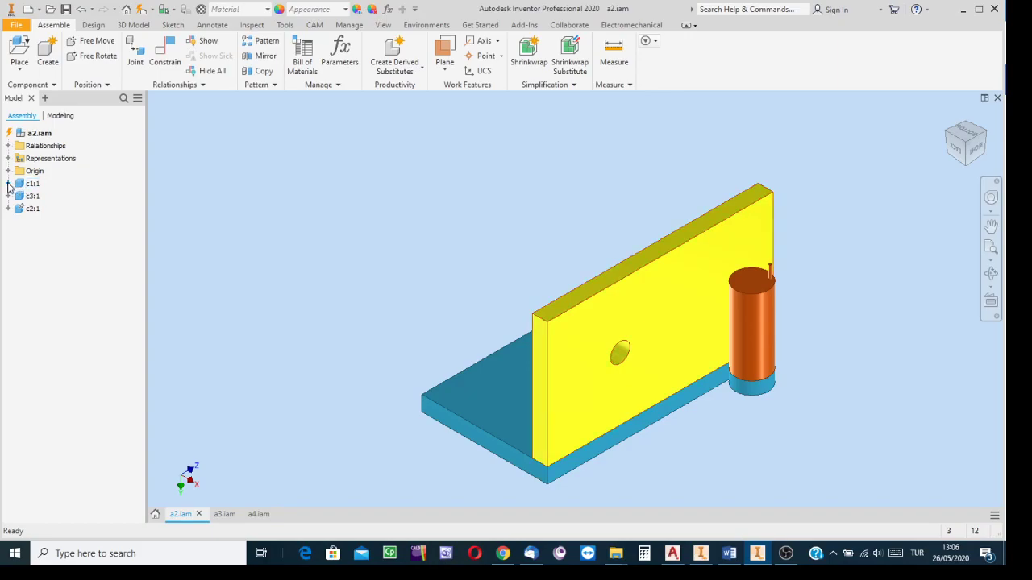
pyautogui.click(8, 184)
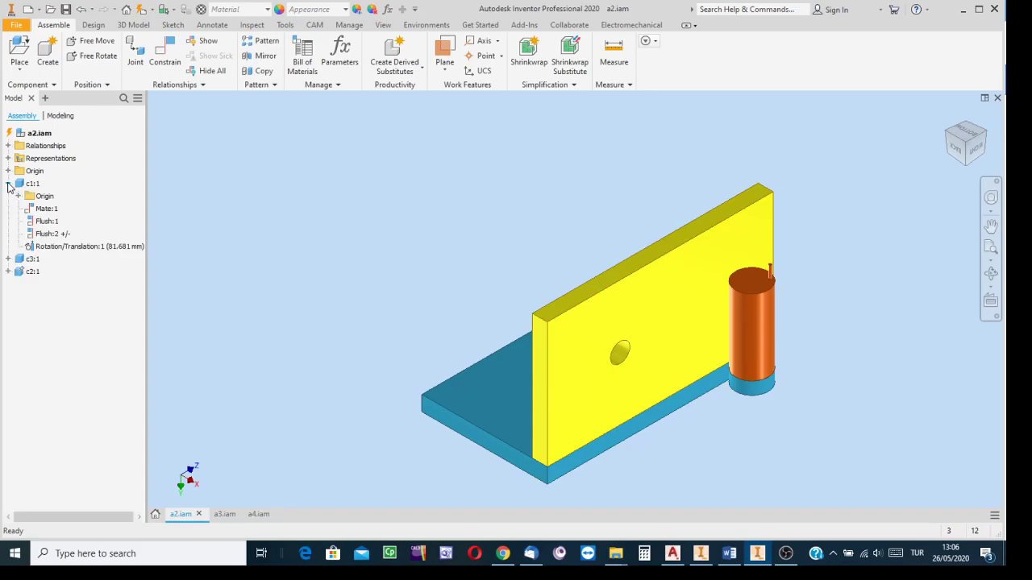
pyautogui.click(165, 58)
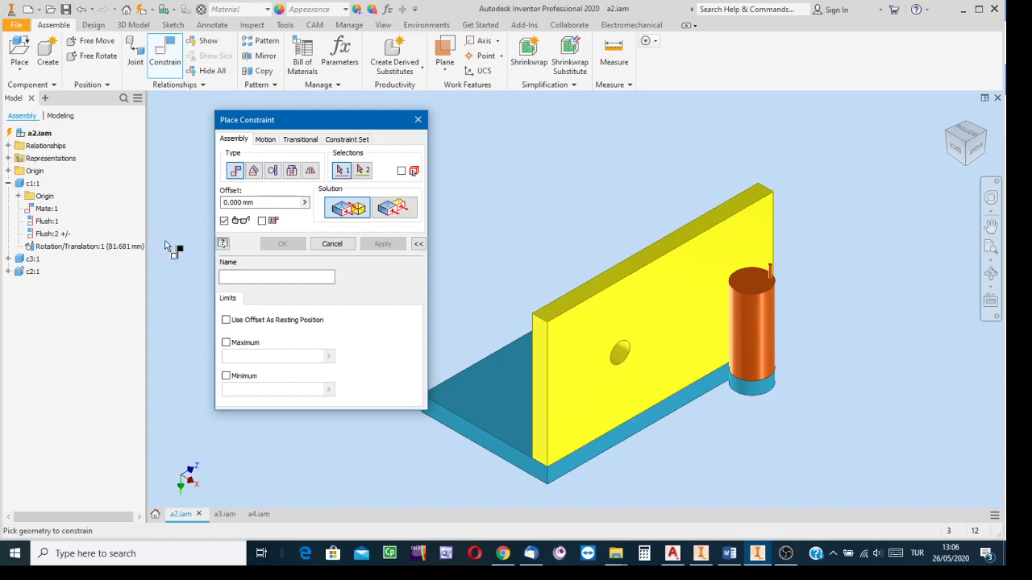
pyautogui.click(417, 120)
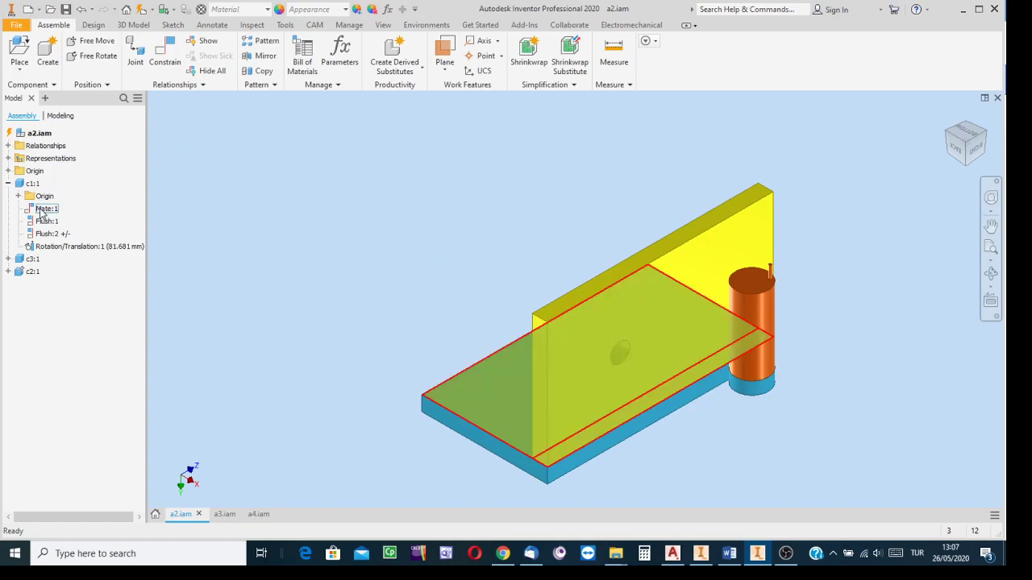
# Inspect the type, offset and solution of the Mate:1 constraint under c1:1, and close its settings without changes.
pyautogui.moveTo(36, 212)
pyautogui.click(45, 211)
pyautogui.rightClick(45, 212)
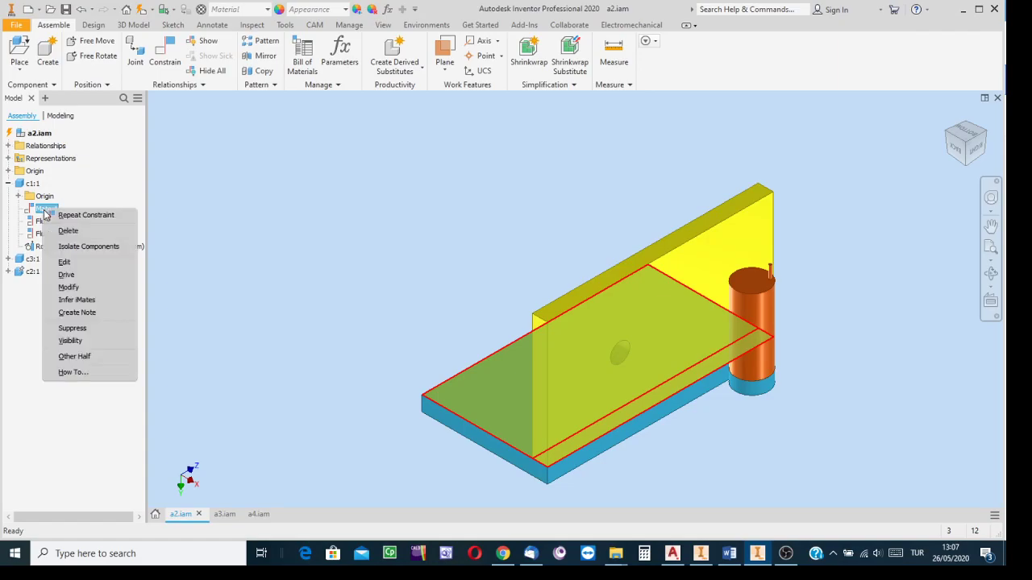
pyautogui.click(64, 262)
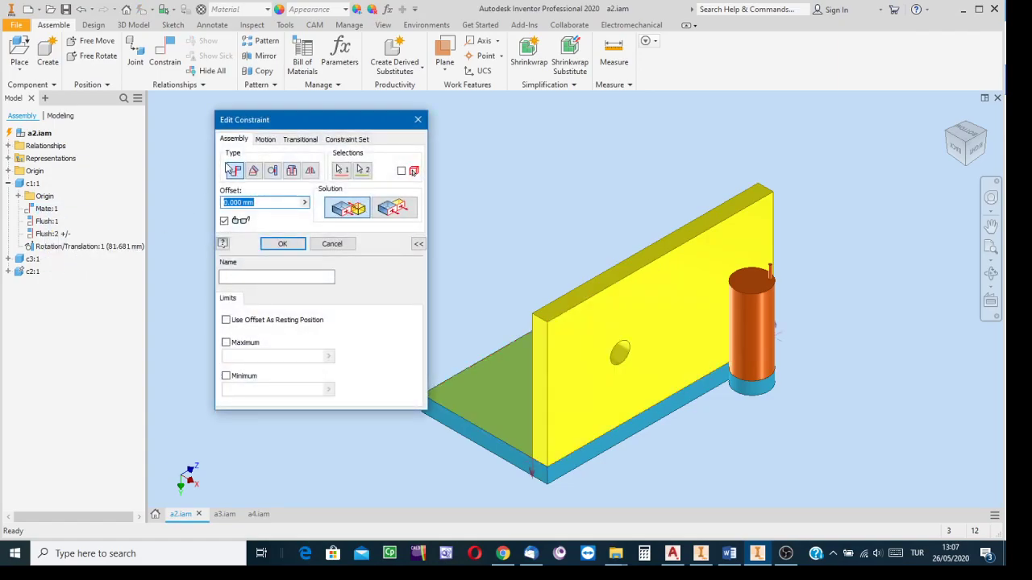
pyautogui.moveTo(323, 124); pyautogui.dragTo(291, 136)
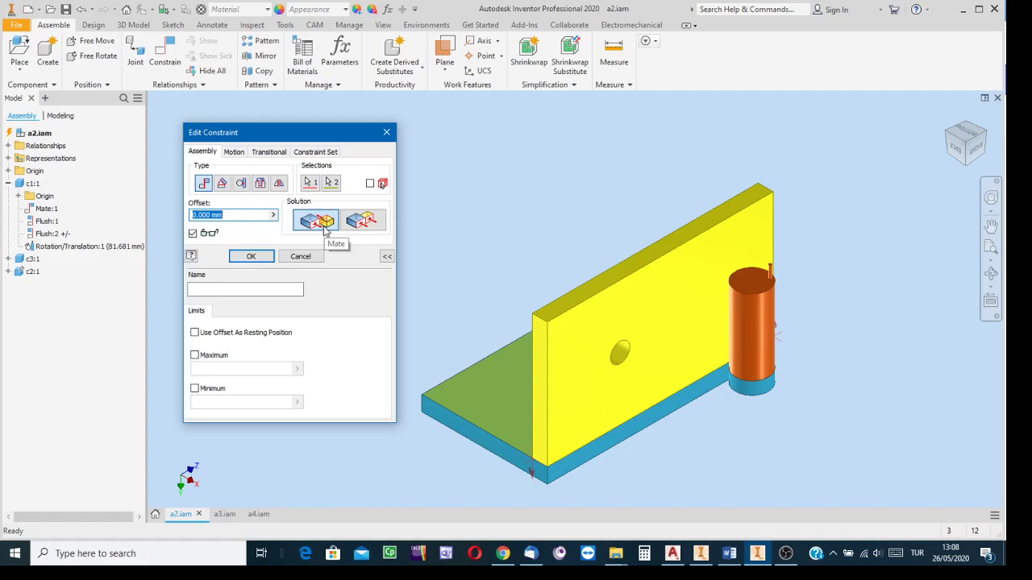
pyautogui.click(387, 133)
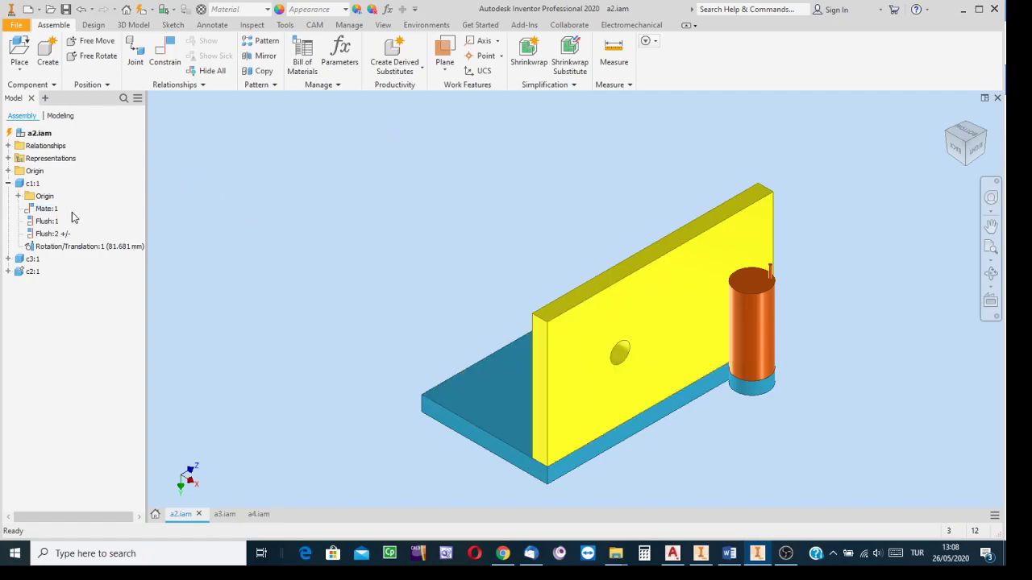
# Highlight c1:1's Flush:1 constraint, list the constraints of c2:1 and highlight its Mate:1.
pyautogui.click(46, 222)
pyautogui.click(8, 272)
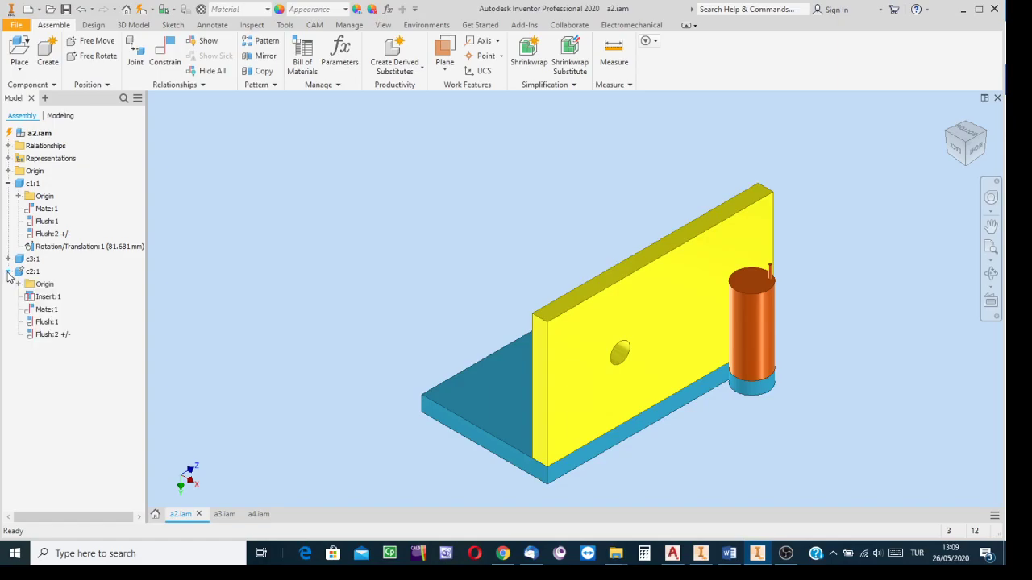
pyautogui.click(48, 310)
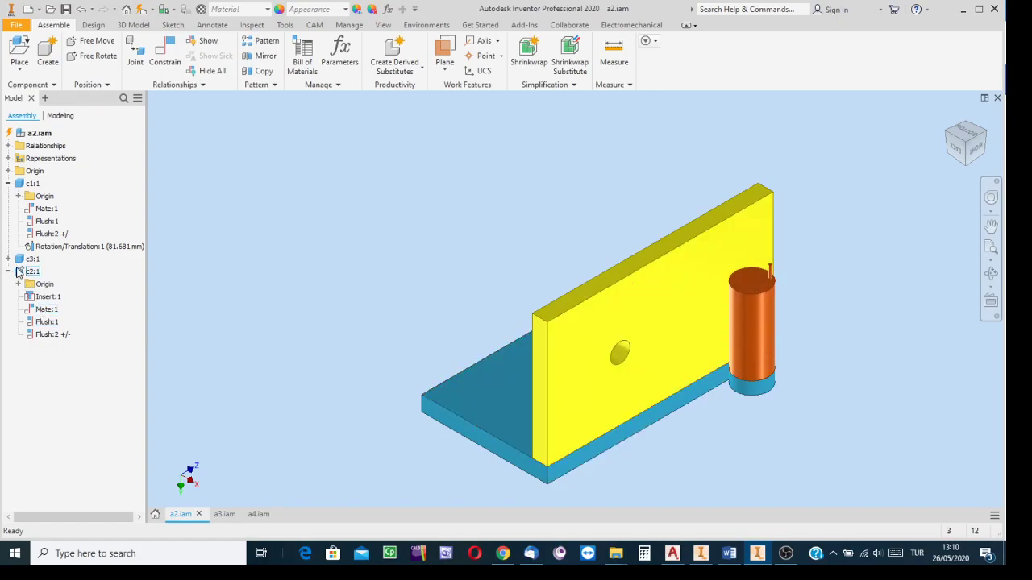
# Compare the settings of Mate:1 under c1:1 with those of Mate:1 under c2:1, leaving both unchanged.
pyautogui.rightClick(43, 212)
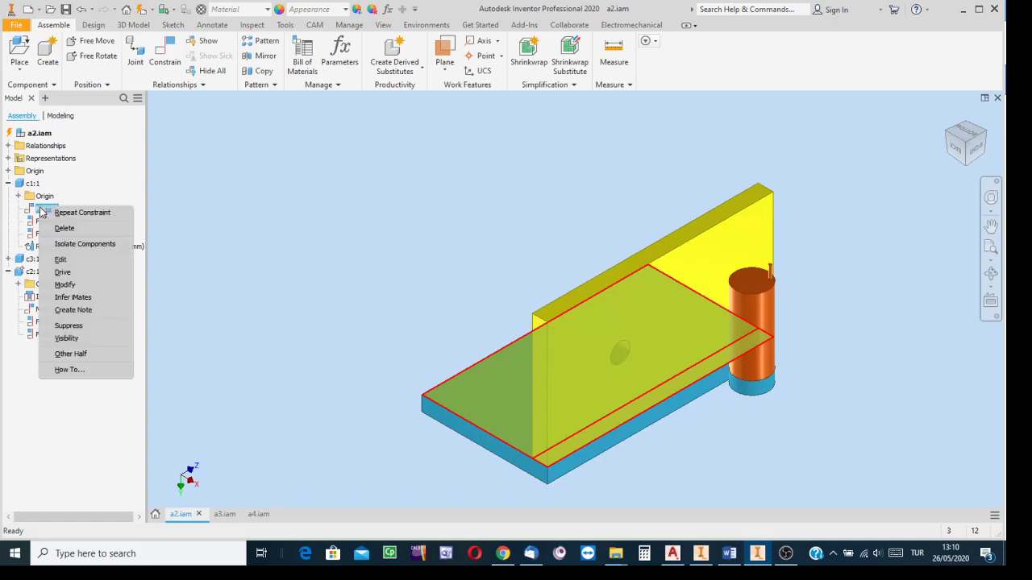
pyautogui.click(65, 260)
pyautogui.click(386, 133)
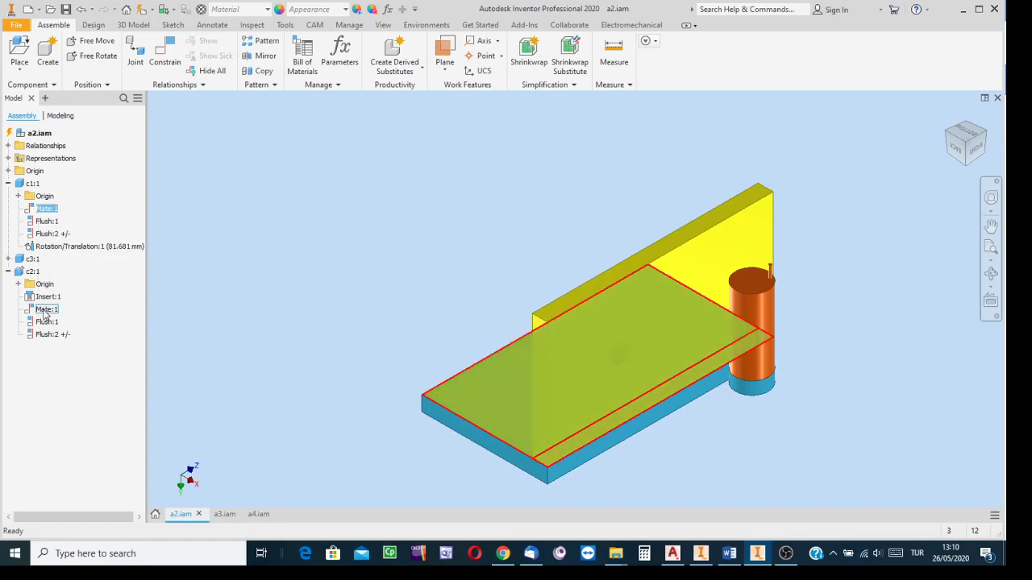
pyautogui.rightClick(45, 313)
pyautogui.click(73, 364)
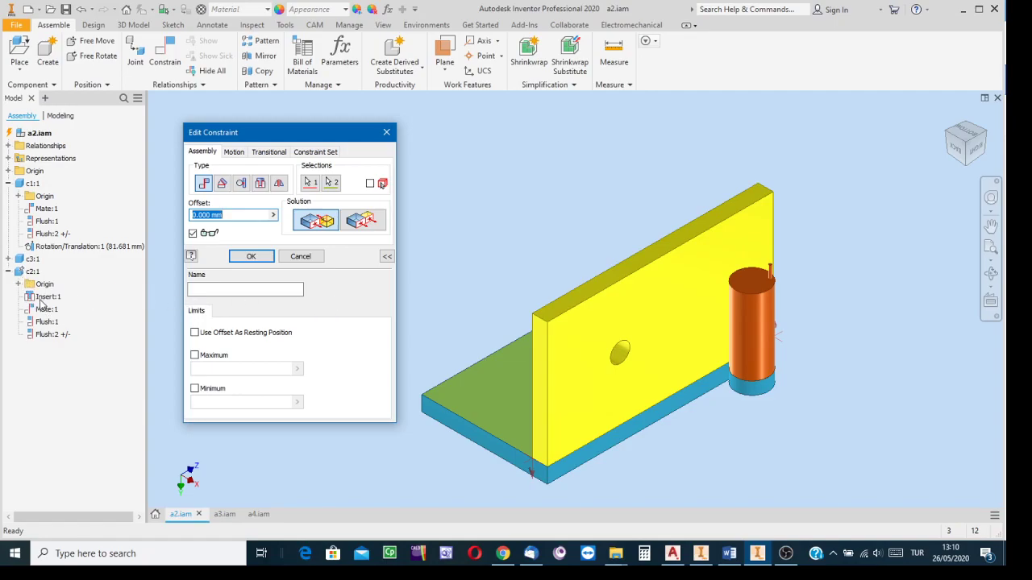
pyautogui.click(386, 133)
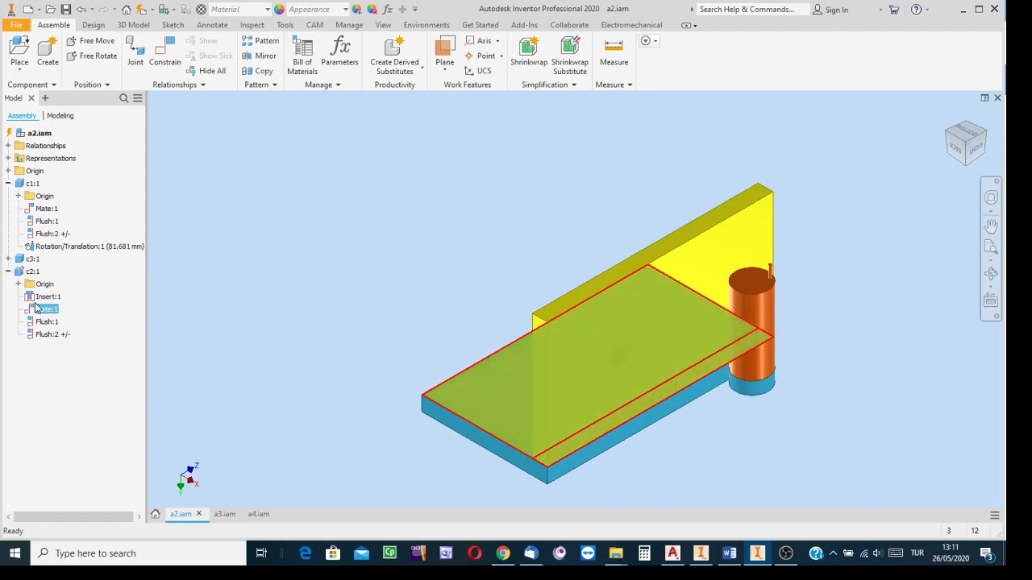
# Review the Flush:1 constraint settings under c1:1 and accept them as they are.
pyautogui.rightClick(50, 225)
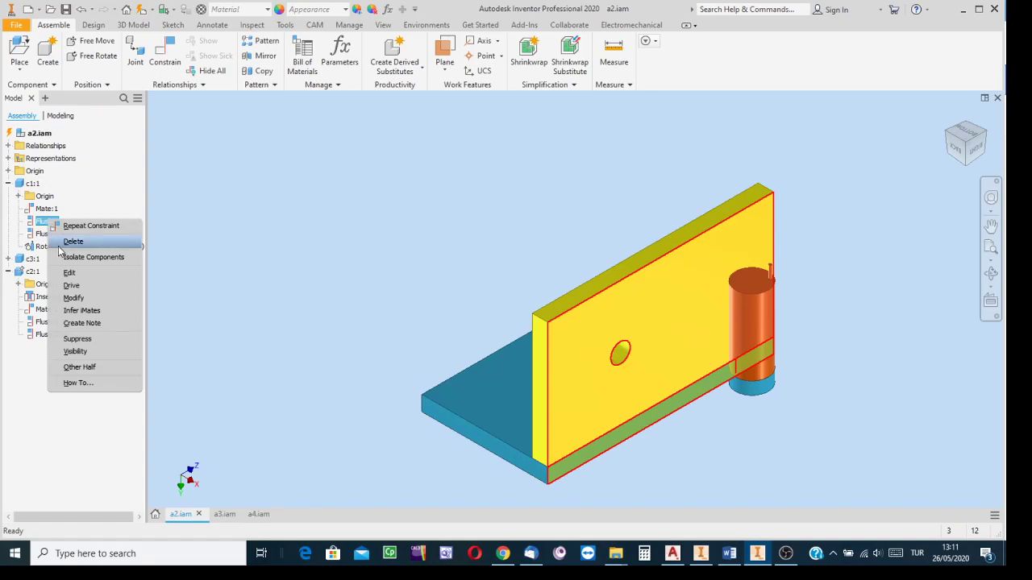
pyautogui.click(69, 278)
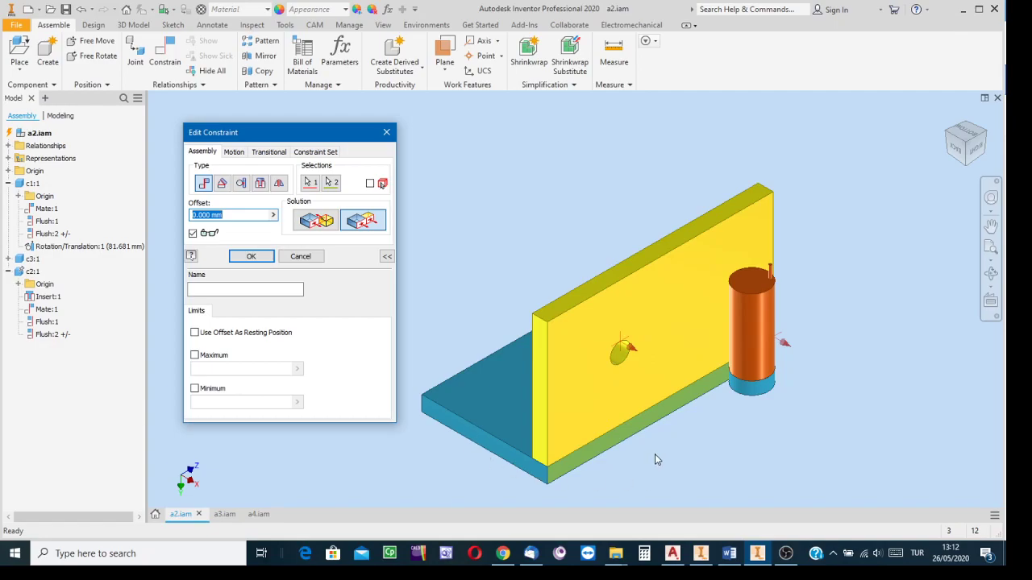
pyautogui.click(250, 256)
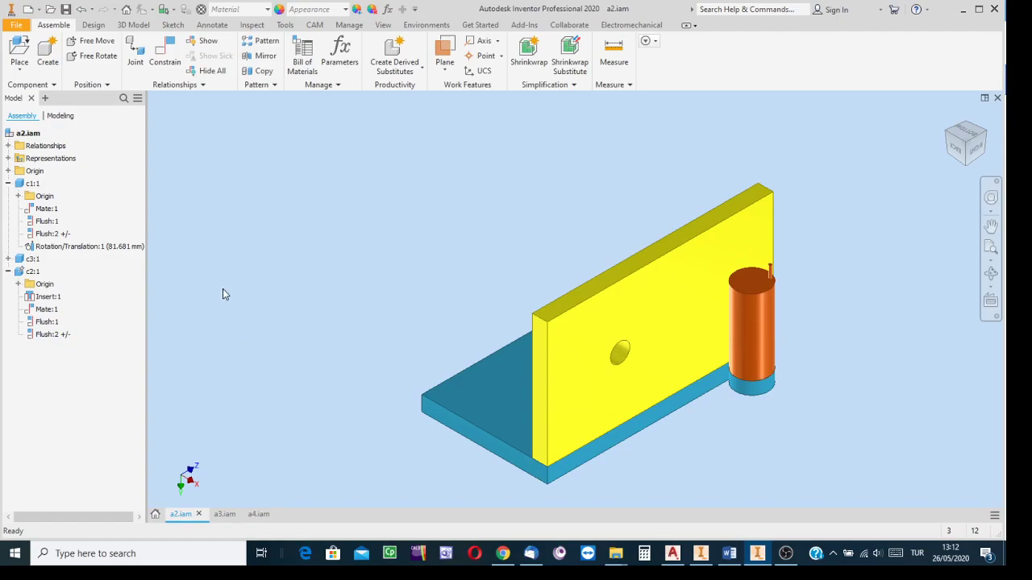
# Slide the yellow plate c1:1 lengthwise along the blue base, past the orange cylinder, to test its remaining freedom.
pyautogui.click(616, 288)
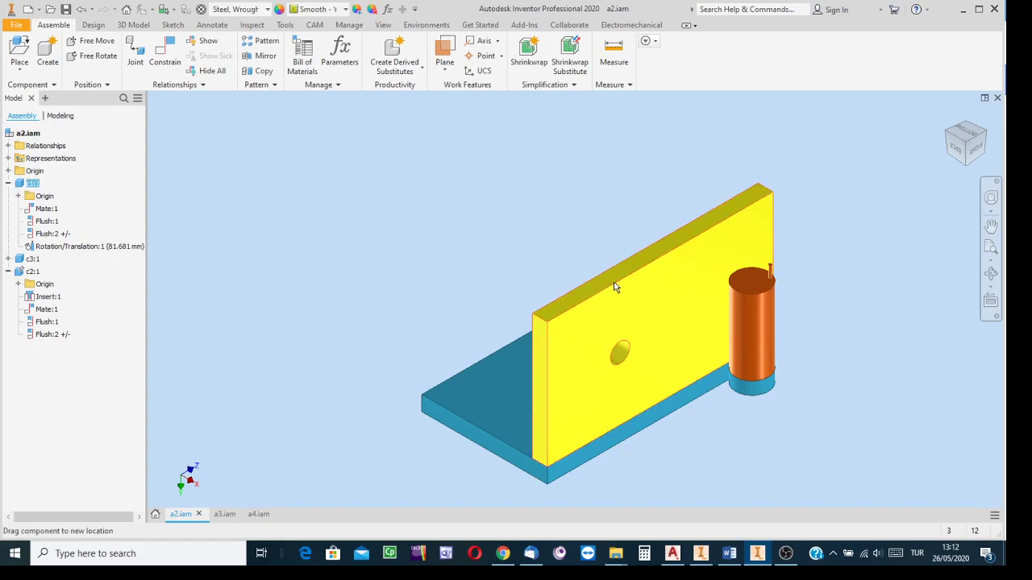
pyautogui.moveTo(614, 287); pyautogui.dragTo(771, 227)
pyautogui.moveTo(835, 211); pyautogui.dragTo(876, 179)
pyautogui.moveTo(664, 264); pyautogui.dragTo(809, 212)
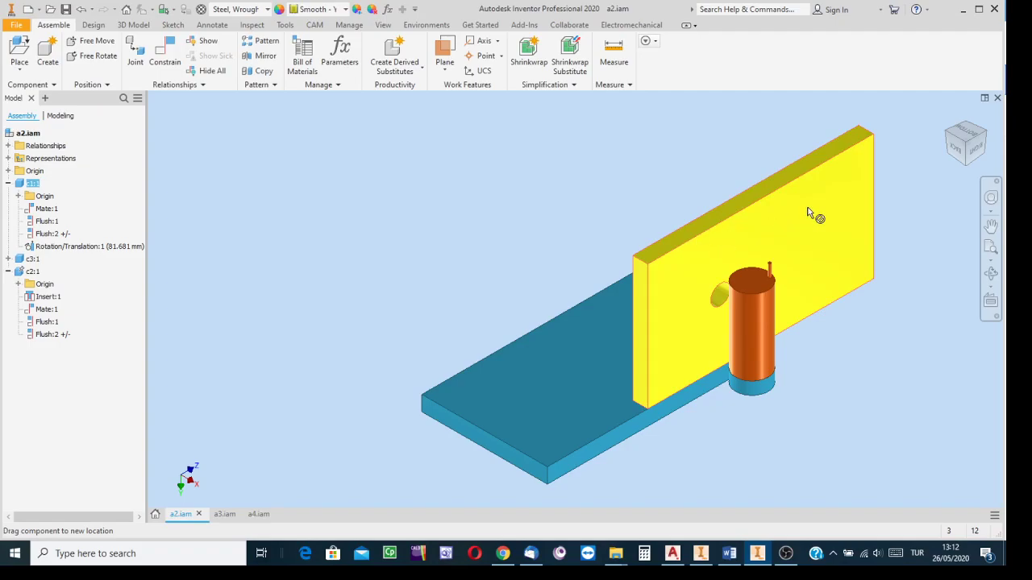
# Slide the yellow plate c1:1 back and forth between its end positions, finishing flush with the near end of the blue base.
pyautogui.moveTo(810, 213); pyautogui.dragTo(318, 367)
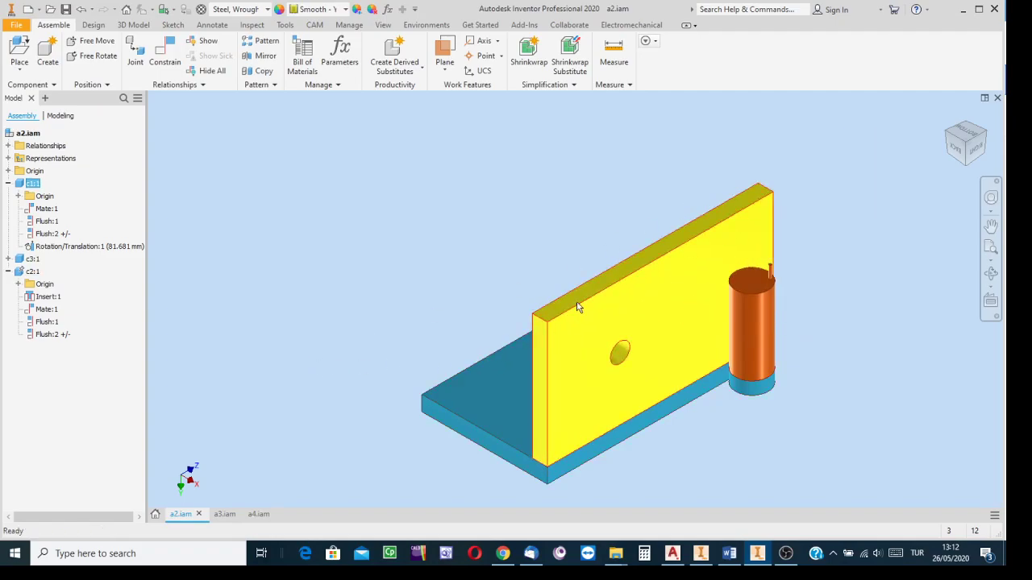
pyautogui.moveTo(599, 299); pyautogui.dragTo(537, 371)
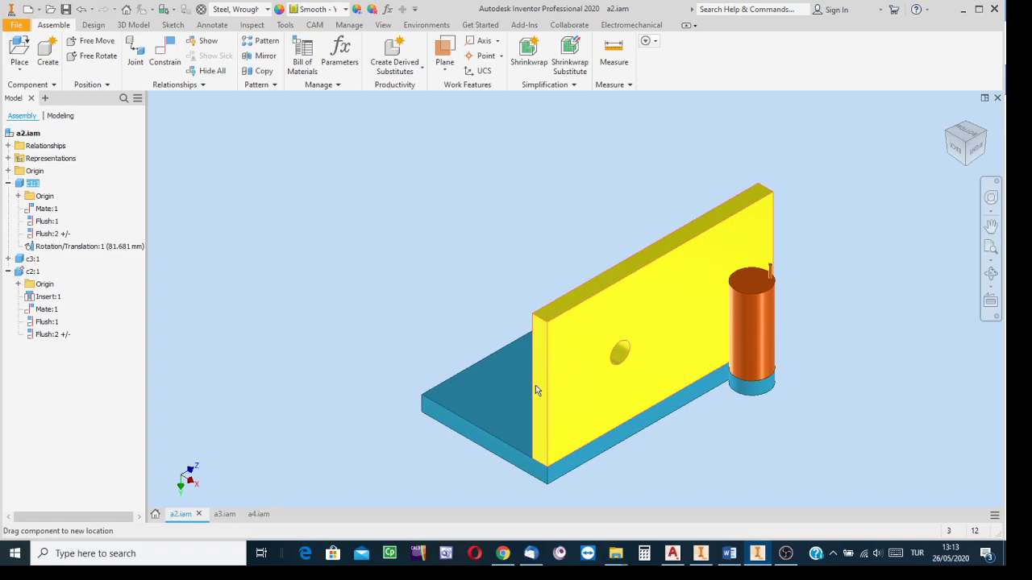
pyautogui.moveTo(533, 411); pyautogui.dragTo(508, 352)
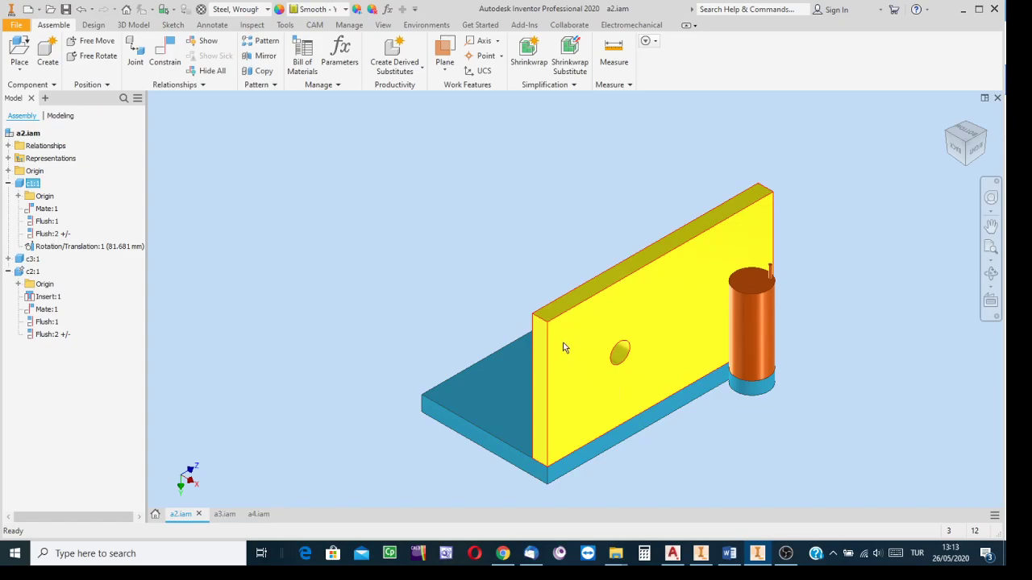
pyautogui.moveTo(564, 347); pyautogui.dragTo(785, 244)
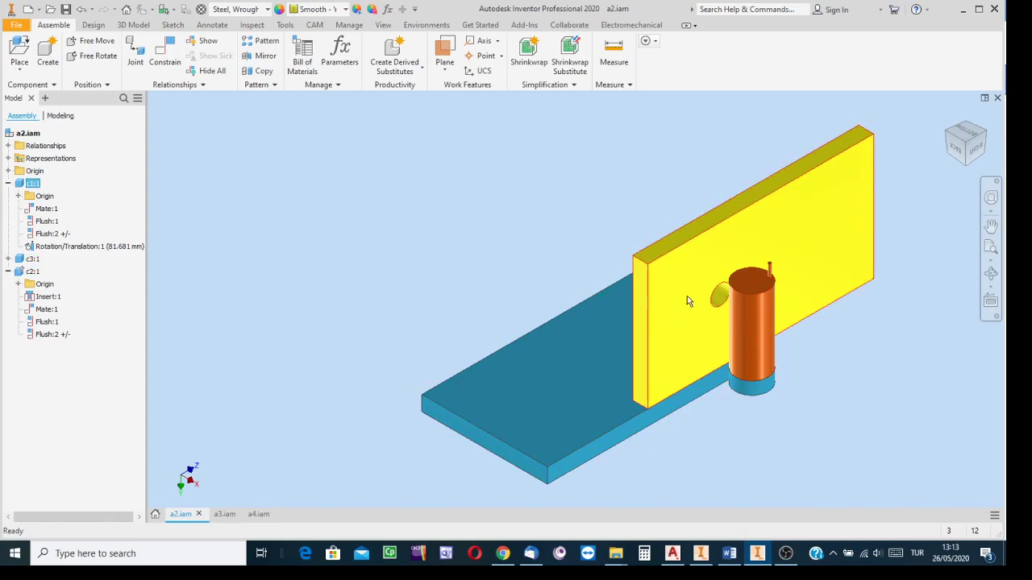
pyautogui.moveTo(661, 276); pyautogui.dragTo(518, 364)
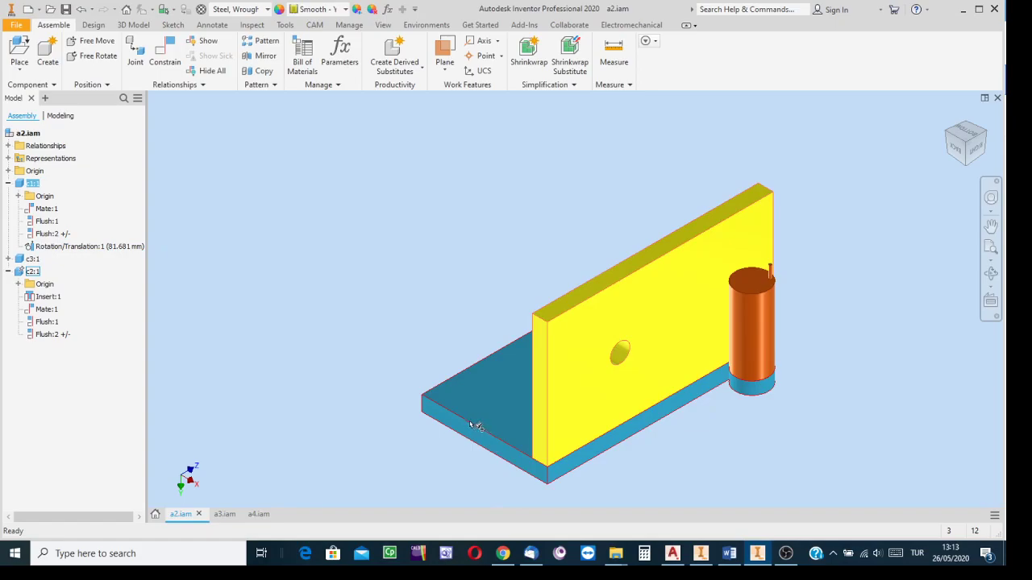
# Open the Flush:2 constraint under c1:1 for editing and inspect the end faces of the plate and base that it aligns.
pyautogui.click(44, 234)
pyautogui.rightClick(48, 233)
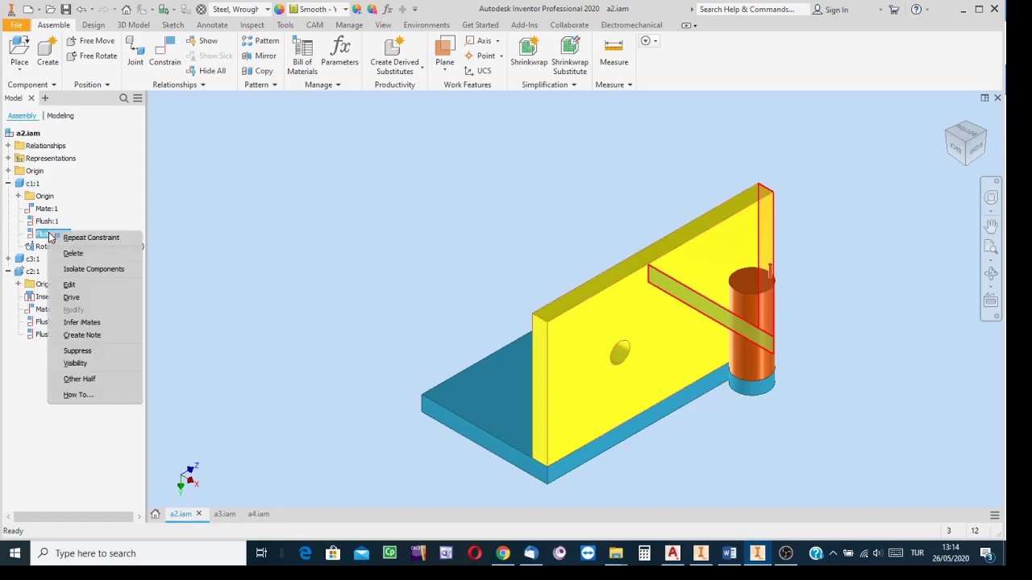
pyautogui.click(77, 290)
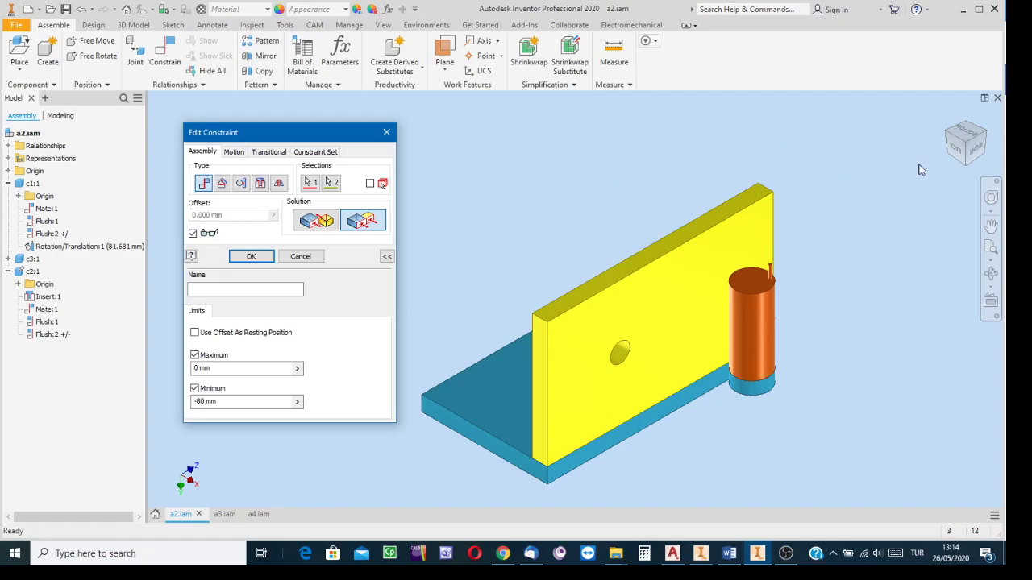
pyautogui.click(984, 133)
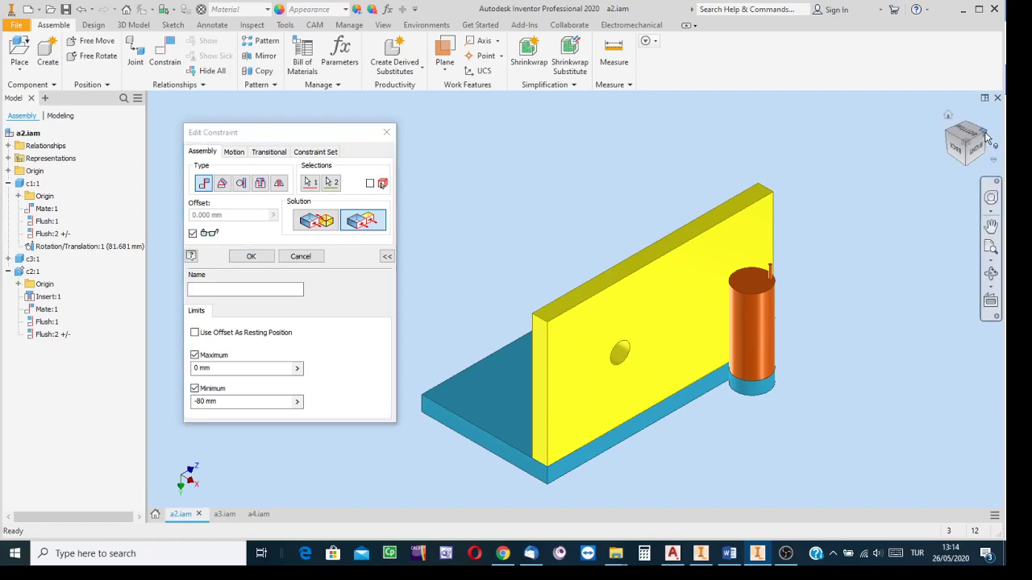
pyautogui.click(985, 133)
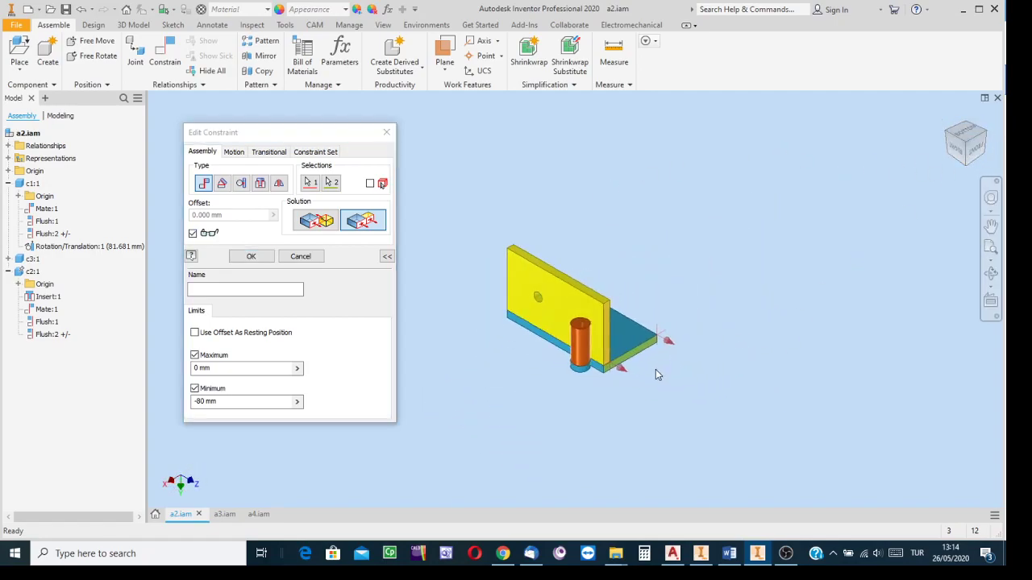
pyautogui.scroll(-5, 641, 368)
pyautogui.scroll(4, 670, 359)
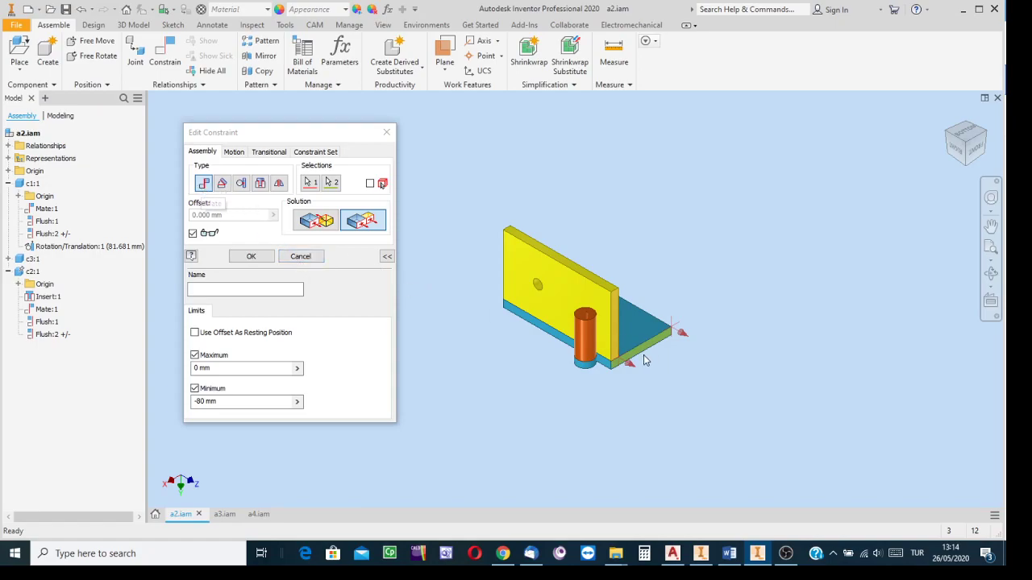
pyautogui.scroll(-2, 631, 360)
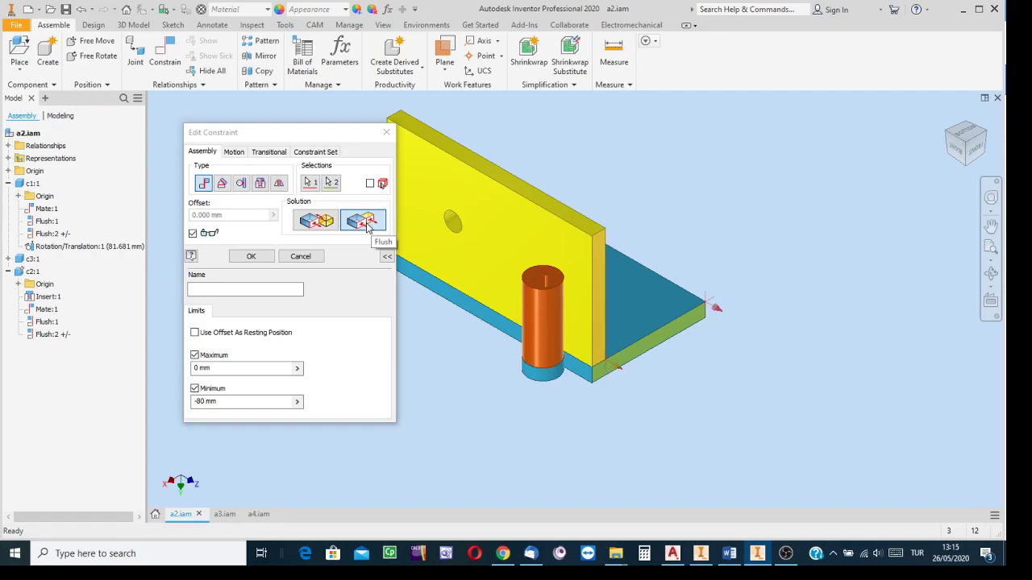
# Review the maximum and minimum limits of the Flush:2 constraint and close its settings without changes.
pyautogui.click(387, 257)
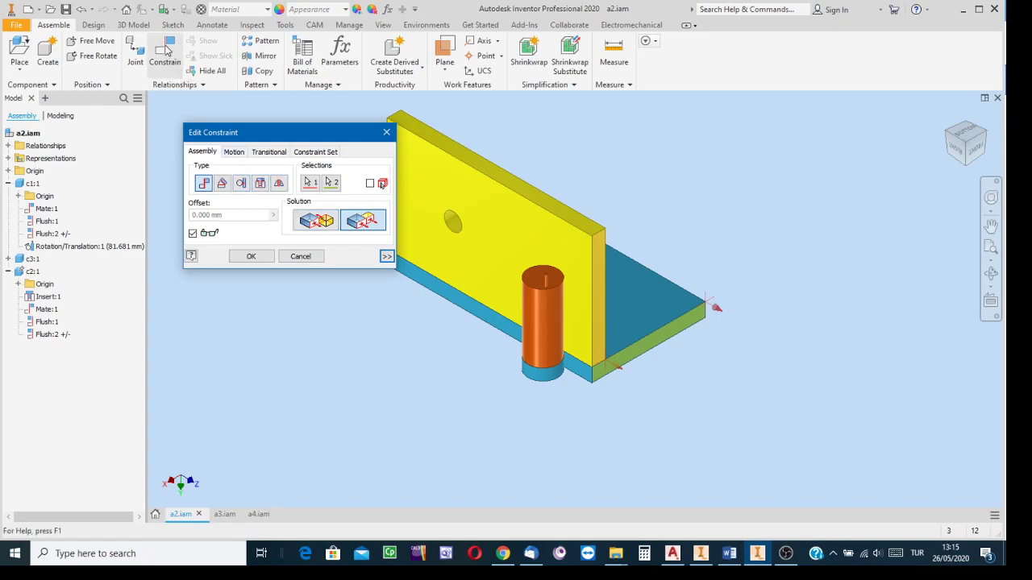
pyautogui.click(387, 257)
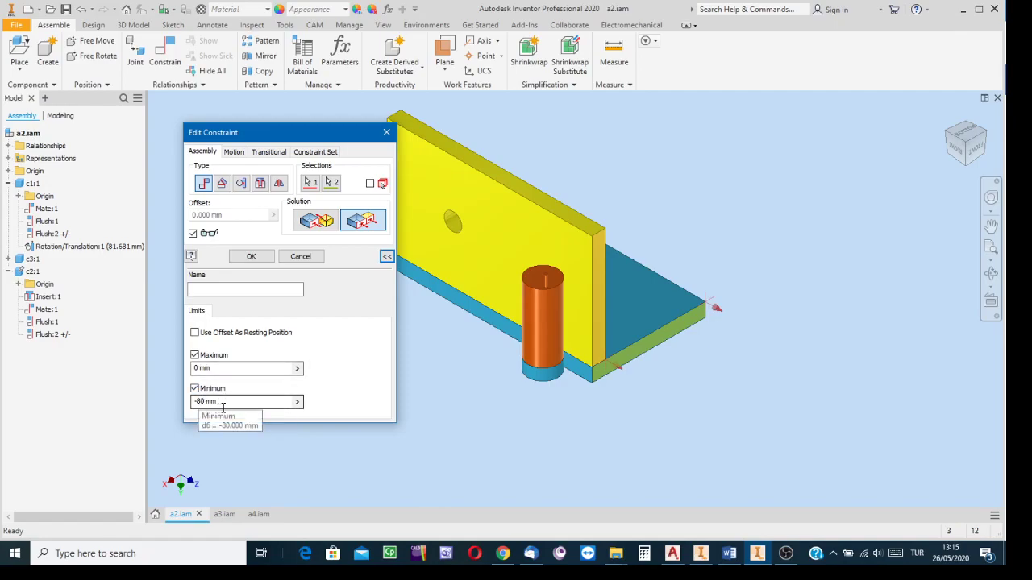
pyautogui.click(198, 403)
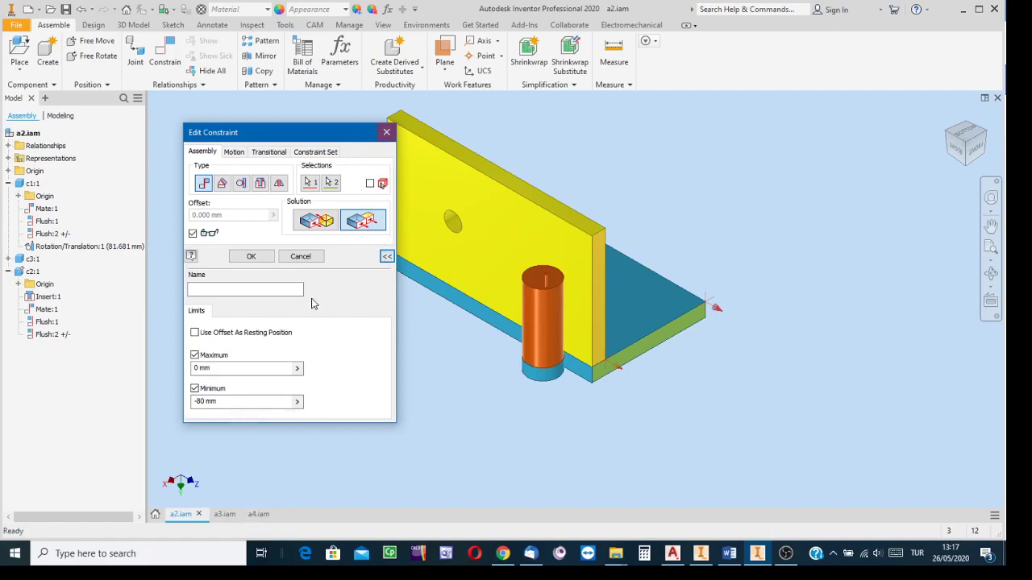
pyautogui.click(387, 133)
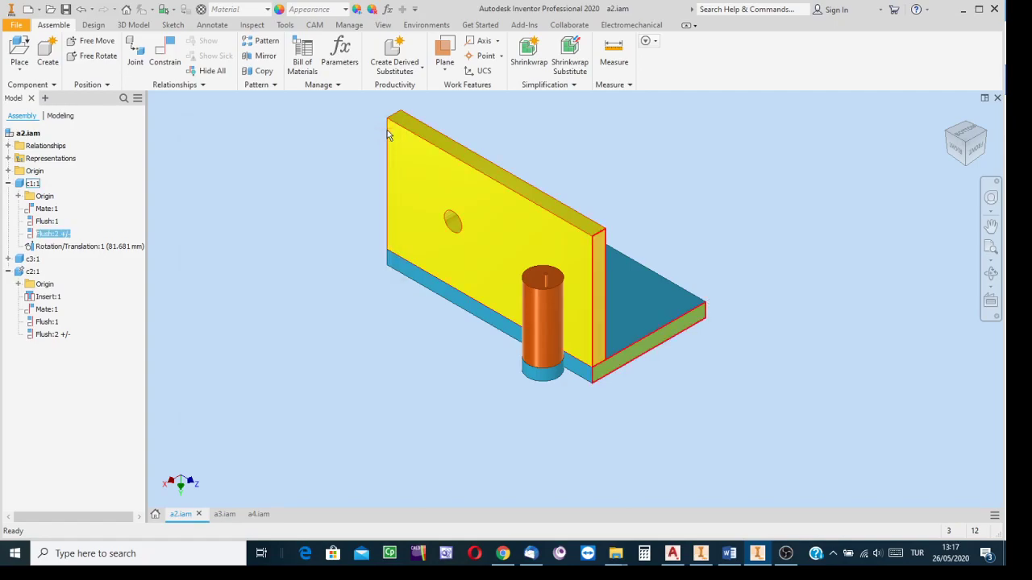
# Slide the yellow plate c1:1 out and back along the blue base, from both sides, to test the Flush:2 travel limits.
pyautogui.moveTo(494, 183); pyautogui.dragTo(529, 276)
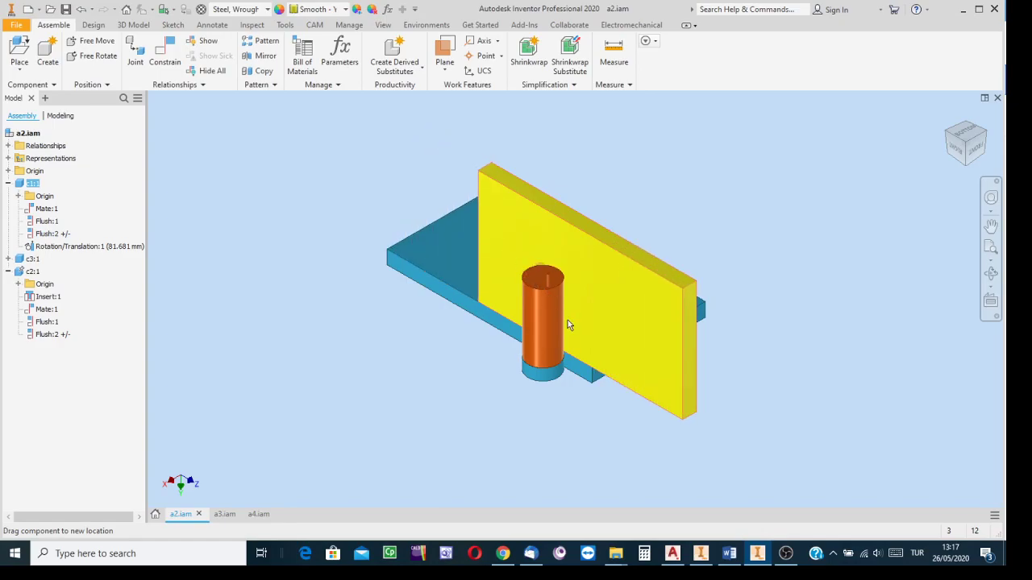
pyautogui.moveTo(567, 320); pyautogui.dragTo(401, 141)
pyautogui.moveTo(504, 243); pyautogui.dragTo(296, 95)
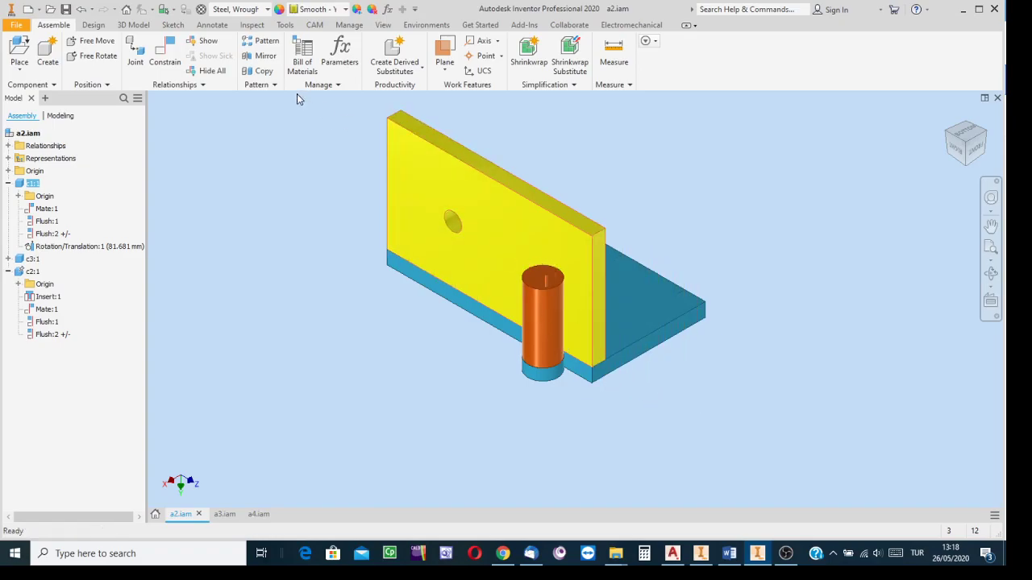
pyautogui.moveTo(409, 172); pyautogui.dragTo(320, 58)
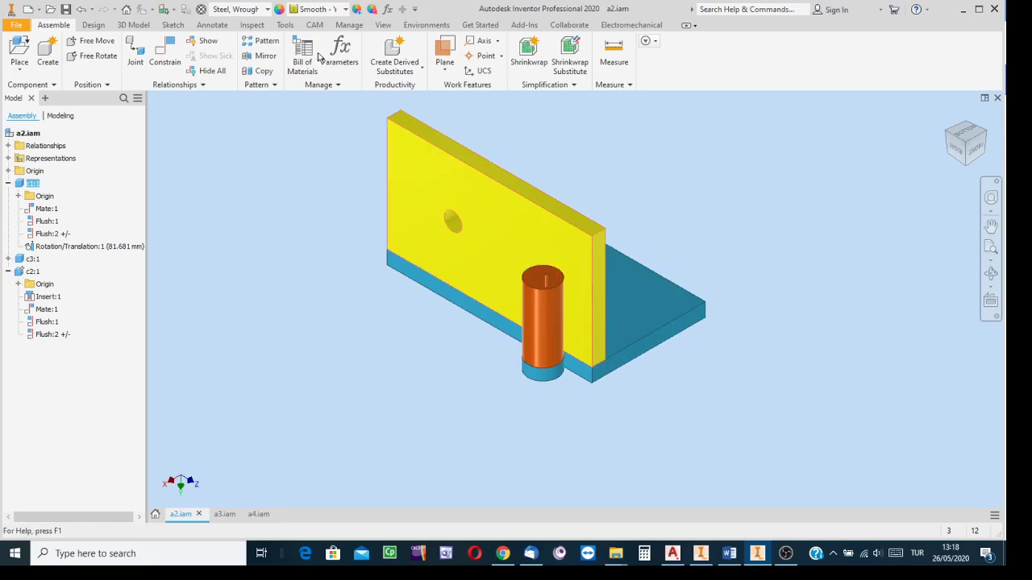
pyautogui.click(985, 135)
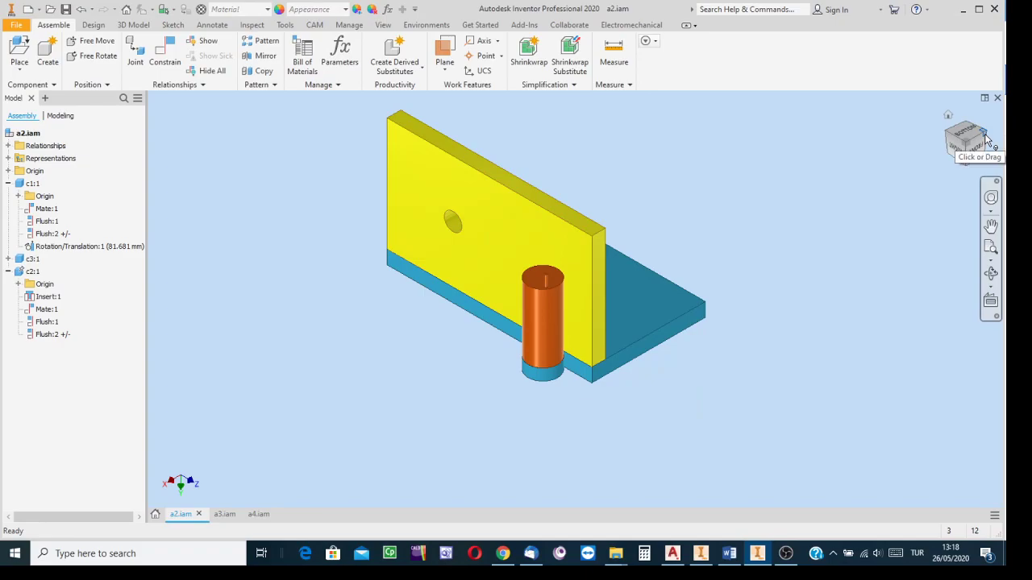
pyautogui.click(985, 137)
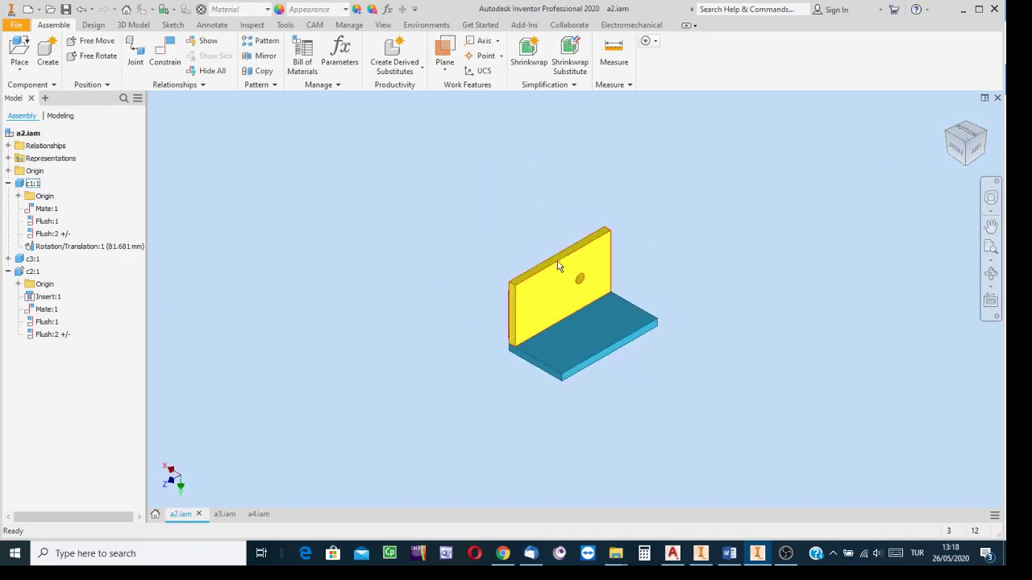
pyautogui.moveTo(561, 280); pyautogui.dragTo(472, 335)
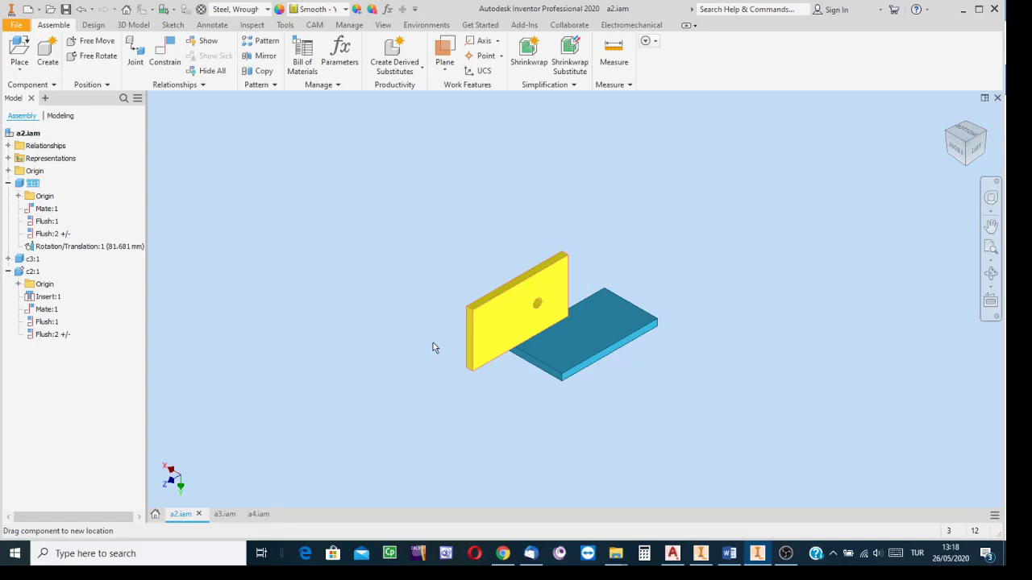
pyautogui.moveTo(433, 342); pyautogui.dragTo(707, 249)
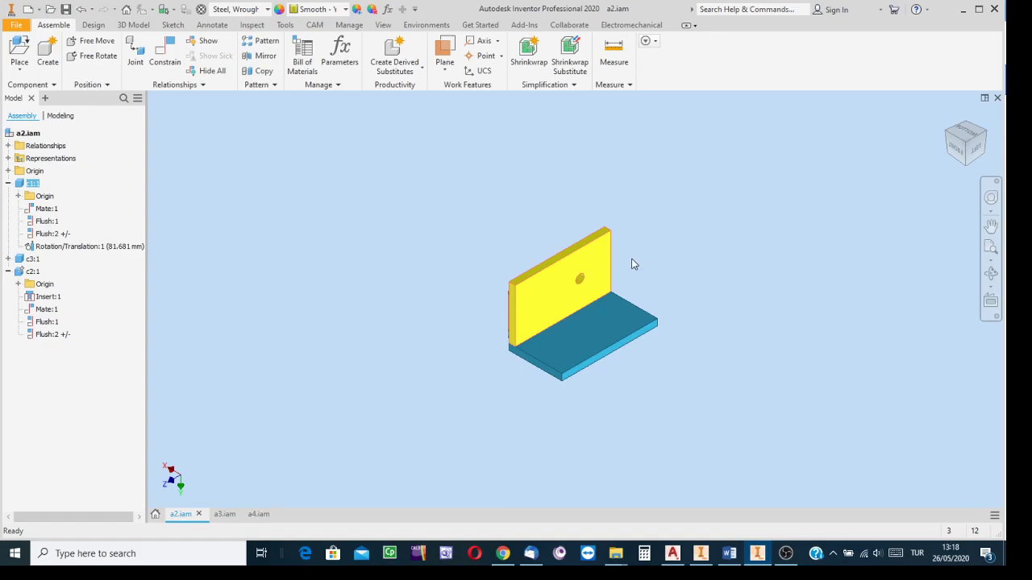
# Bring the orange cylinder c3:1 into sight and list its constraints in the model browser.
pyautogui.click(934, 133)
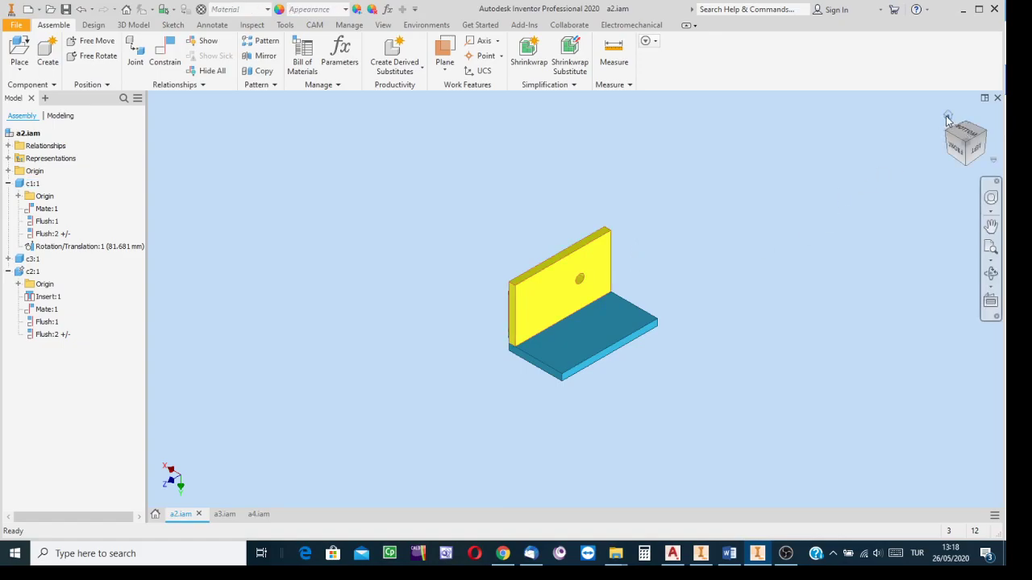
pyautogui.click(947, 115)
pyautogui.click(947, 116)
pyautogui.click(991, 274)
pyautogui.moveTo(592, 320); pyautogui.dragTo(645, 173)
pyautogui.press('Escape')
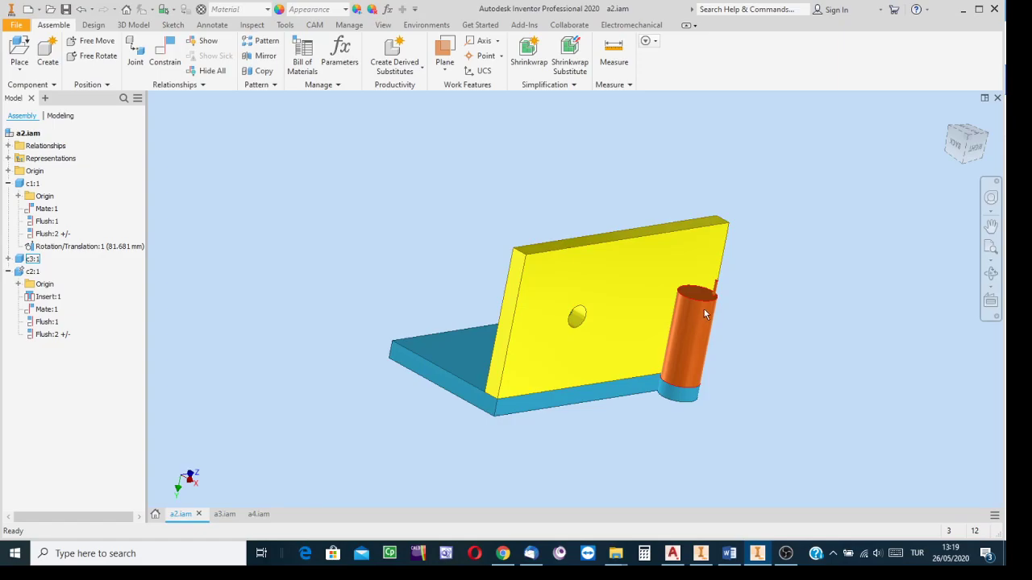
pyautogui.click(8, 259)
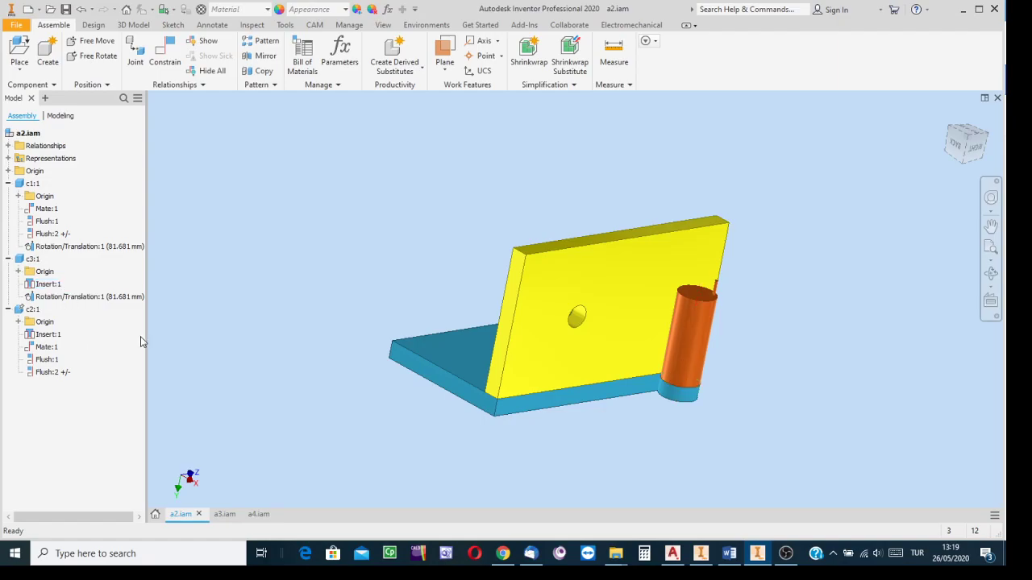
# Edit the blue base c2:1 in place to inspect its cylindrical boss, and return to the assembly.
pyautogui.rightClick(584, 401)
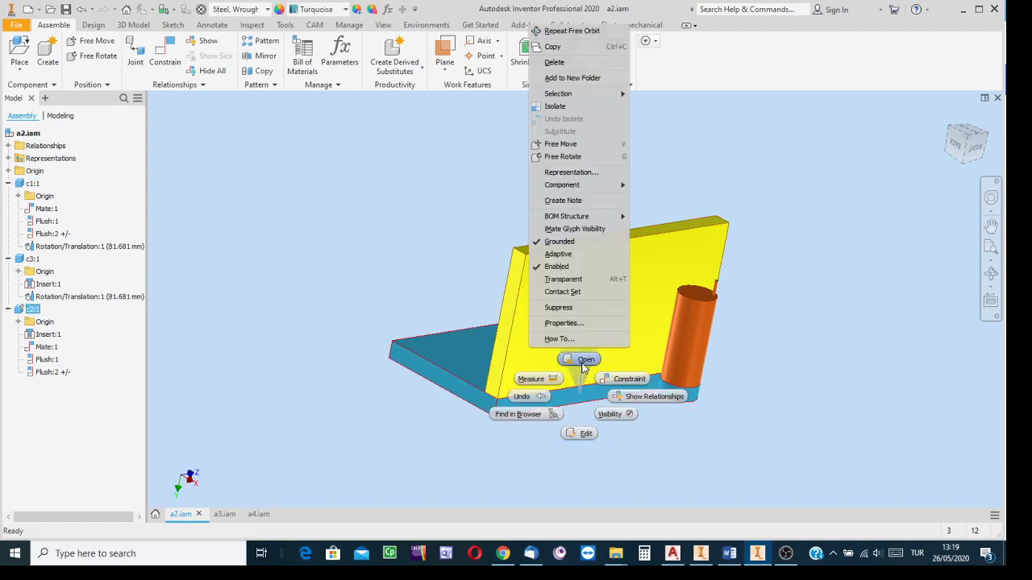
pyautogui.click(584, 434)
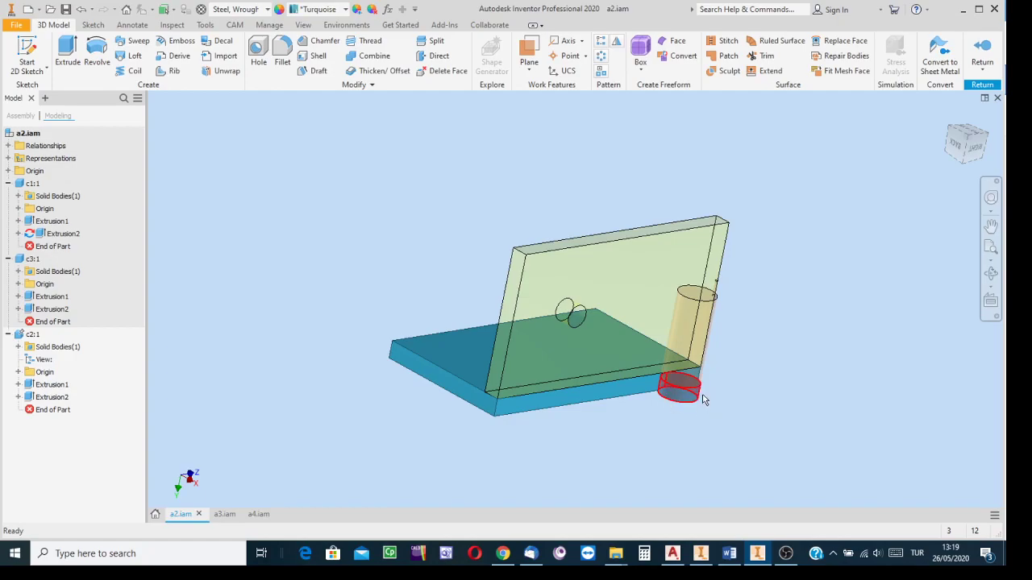
pyautogui.scroll(-2, 695, 395)
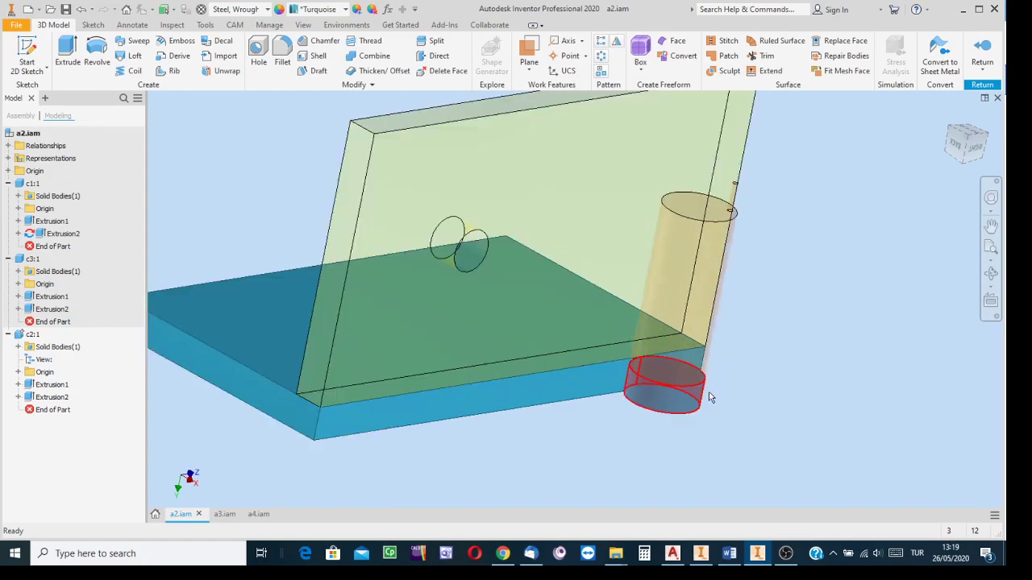
pyautogui.scroll(2, 693, 393)
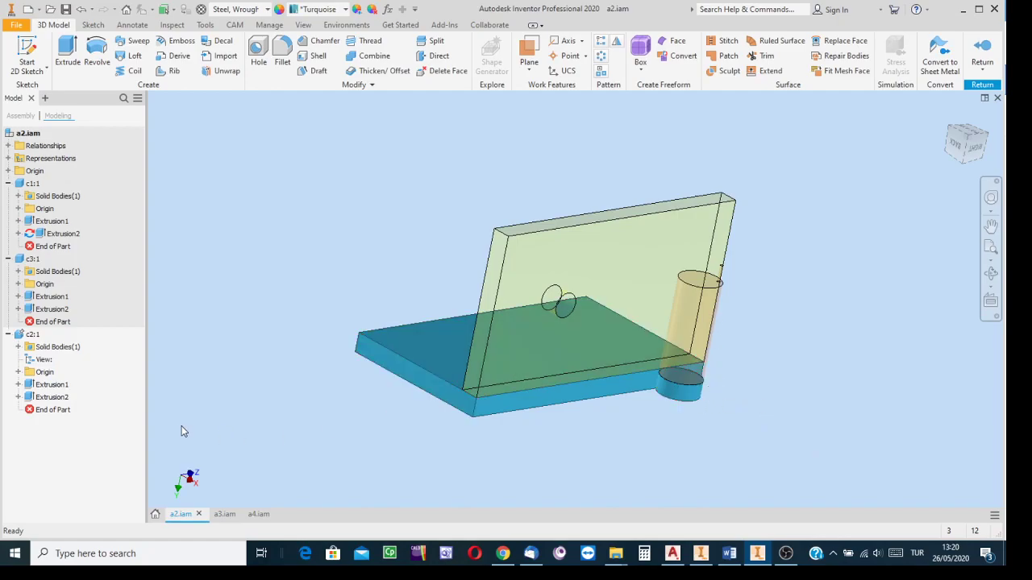
pyautogui.click(985, 53)
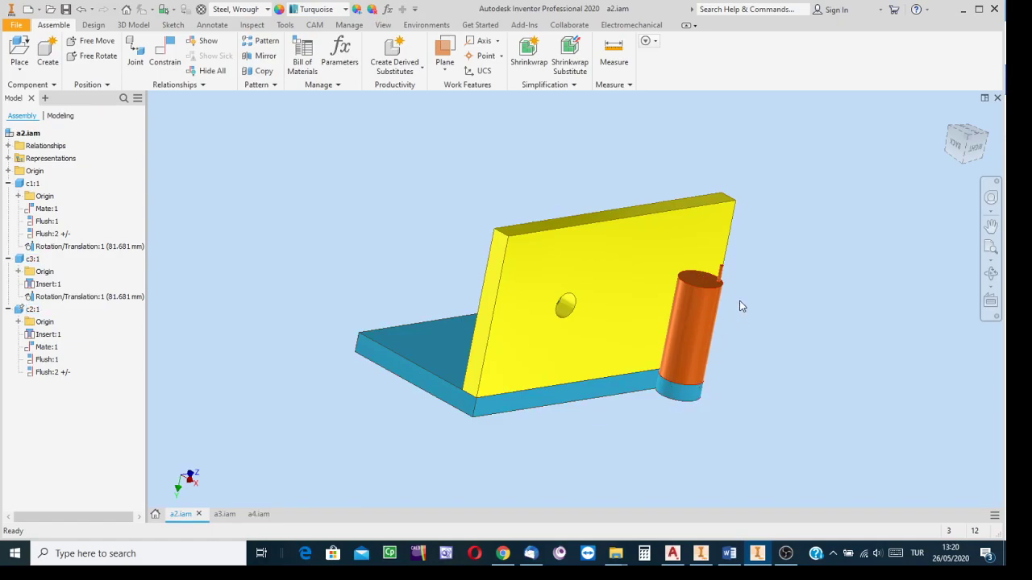
# Rotate the orange cylinder c3:1 about its axis using the small pin on its top to test its remaining freedom.
pyautogui.scroll(5, 722, 278)
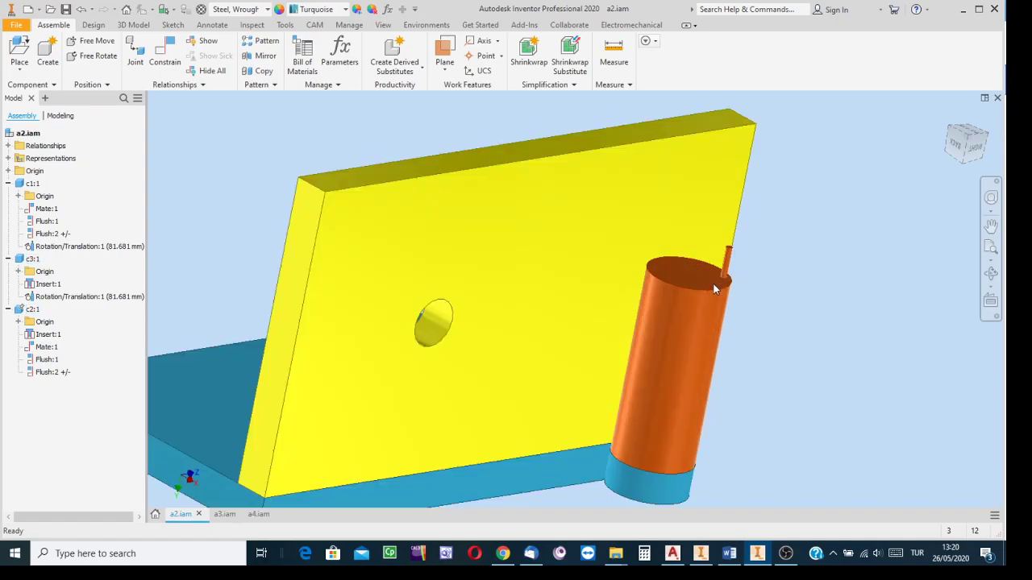
pyautogui.scroll(-2, 724, 286)
pyautogui.keyDown('shift'); pyautogui.moveTo(801, 362); pyautogui.dragTo(787, 275, button='middle'); pyautogui.keyUp('shift')
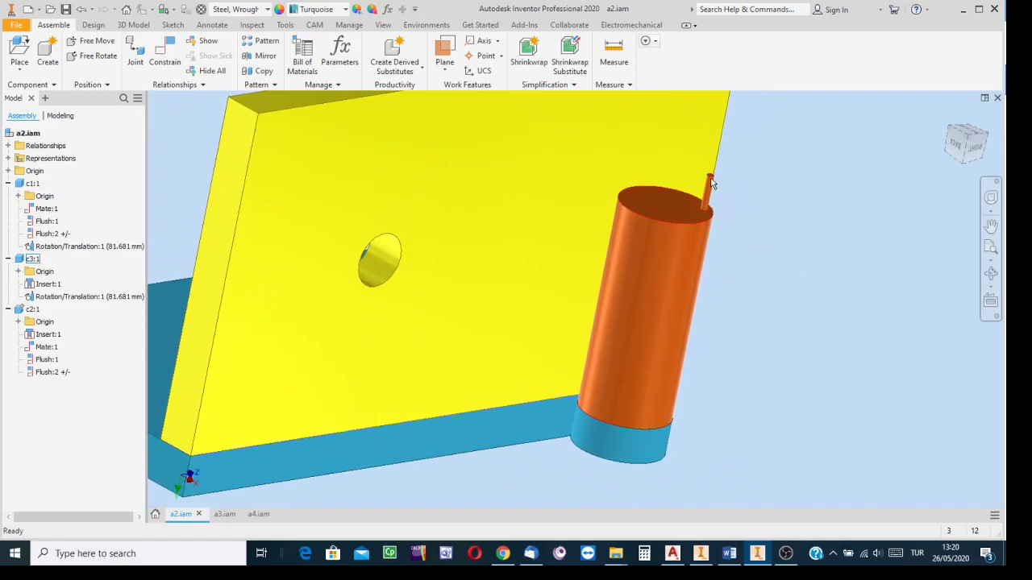
pyautogui.moveTo(711, 183); pyautogui.dragTo(594, 202)
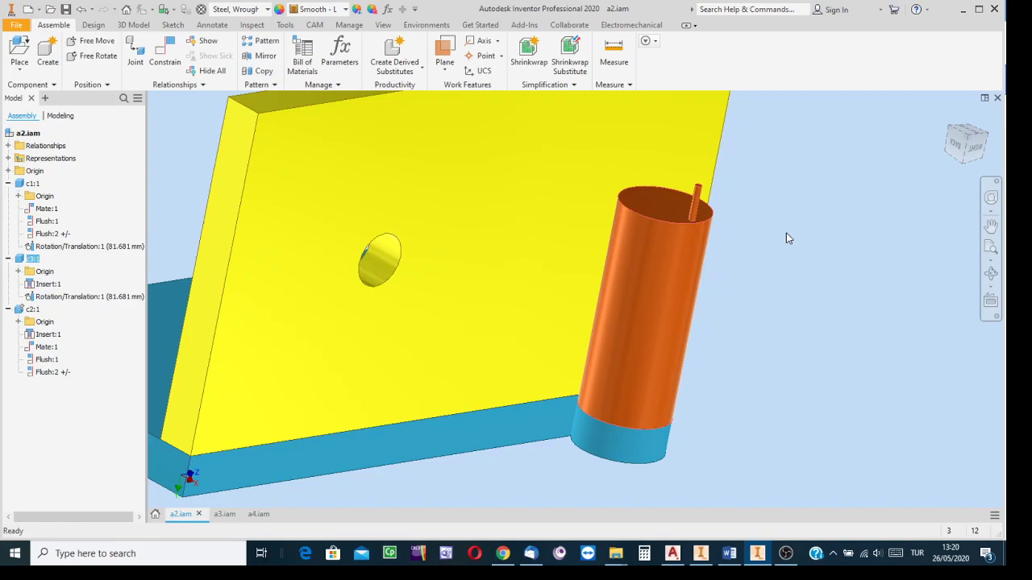
pyautogui.click(704, 382)
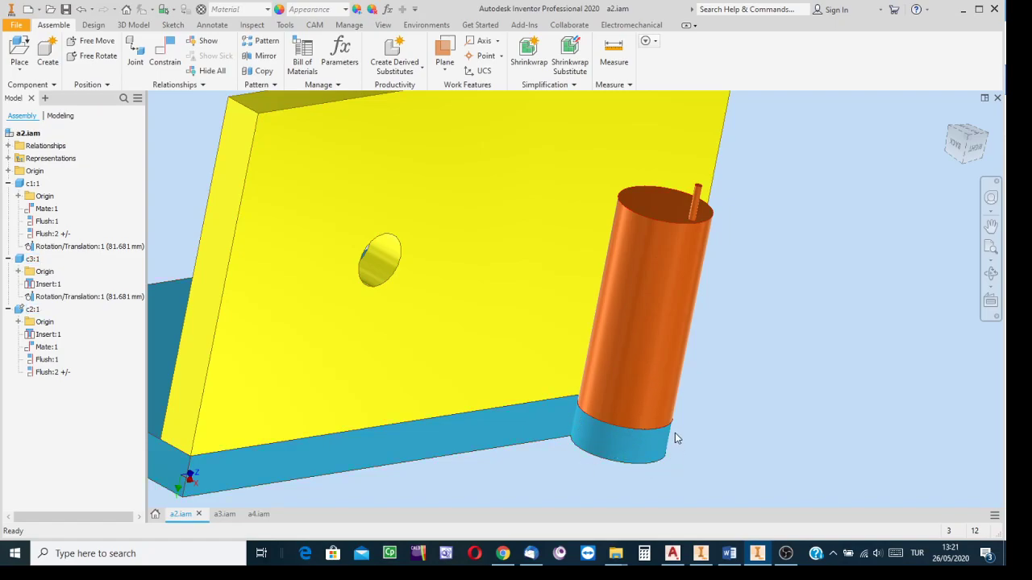
# Edit the Insert:1 constraint of cylinder c3:1, preview the Aligned solution, switch back to Opposed, and close without applying.
pyautogui.rightClick(42, 287)
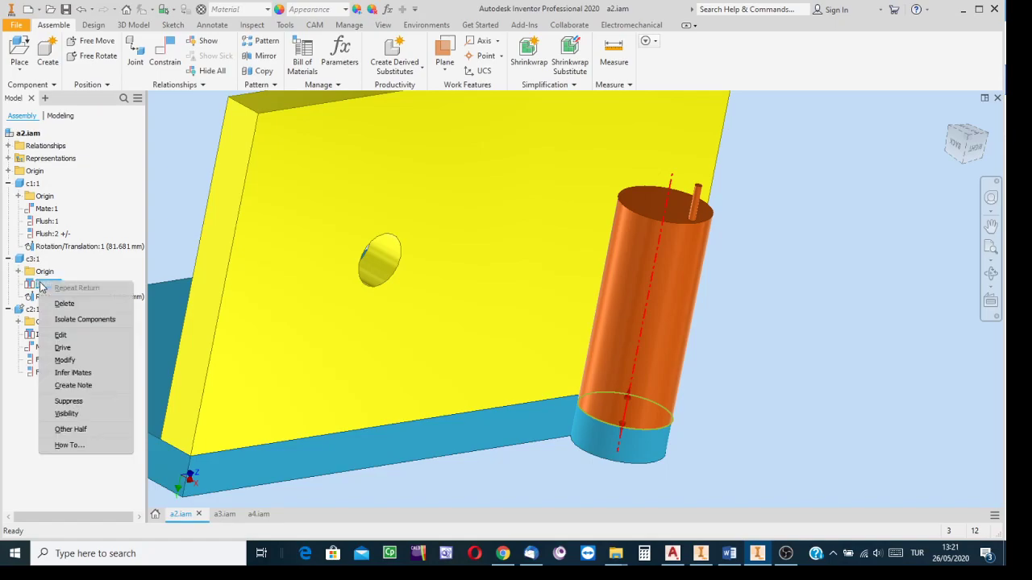
pyautogui.click(60, 335)
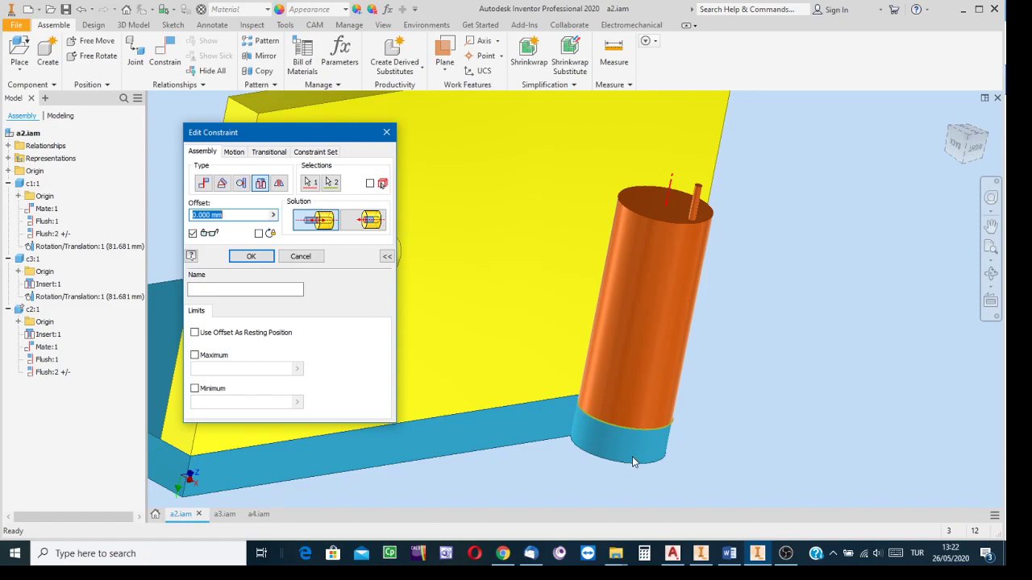
pyautogui.click(367, 226)
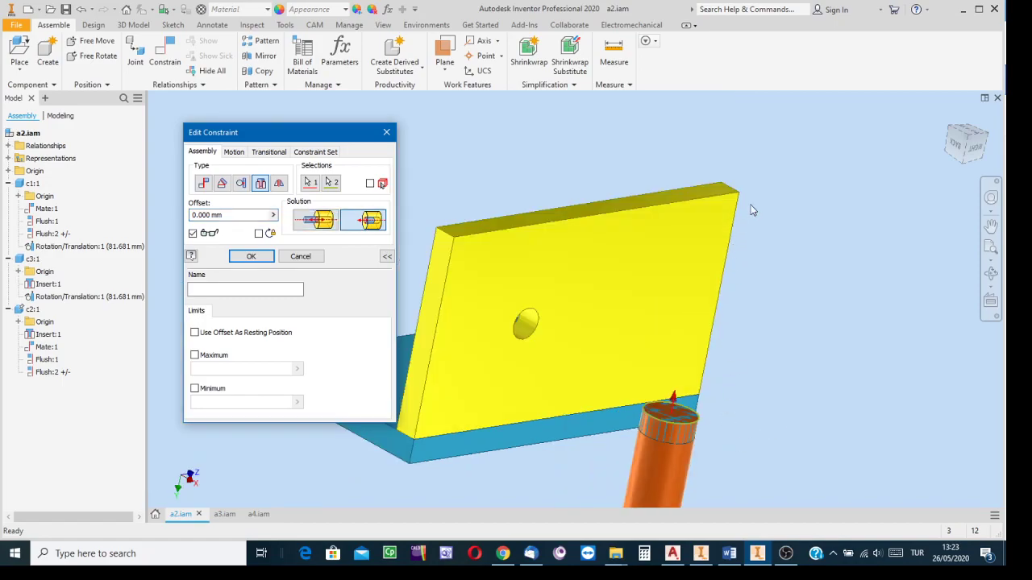
pyautogui.scroll(3, 742, 399)
pyautogui.scroll(-4, 698, 429)
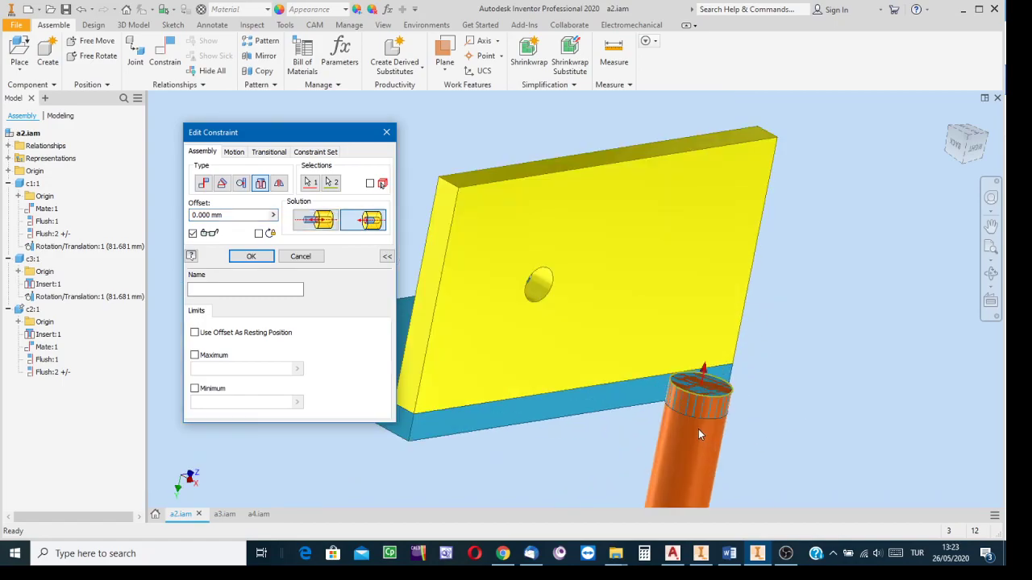
pyautogui.scroll(3, 698, 429)
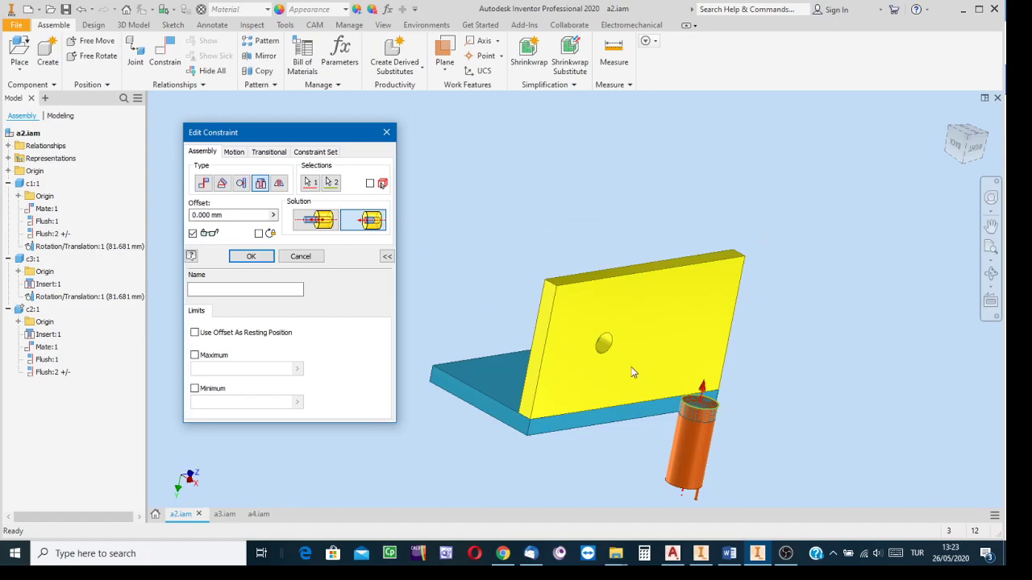
pyautogui.scroll(-3, 707, 418)
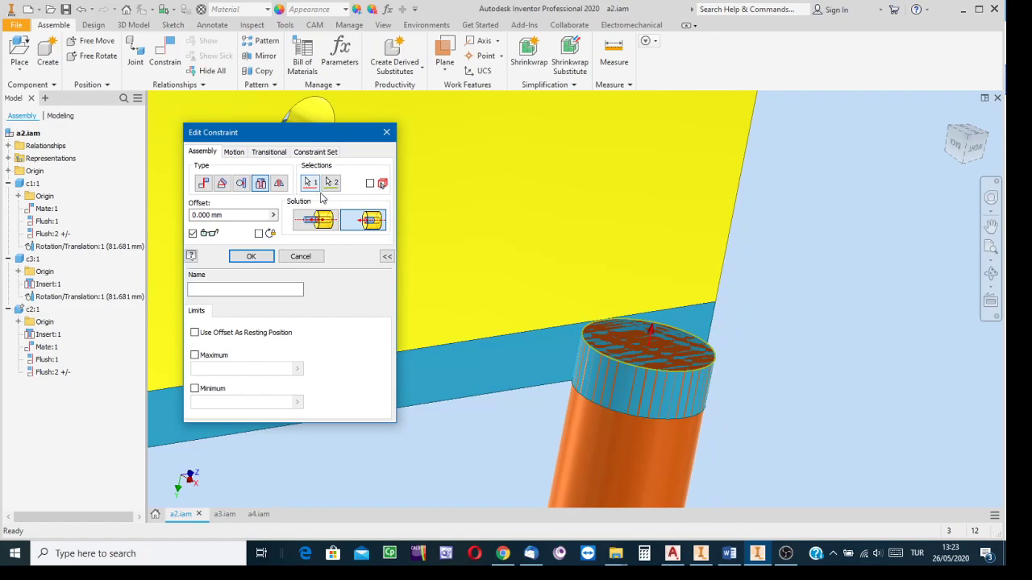
pyautogui.click(314, 221)
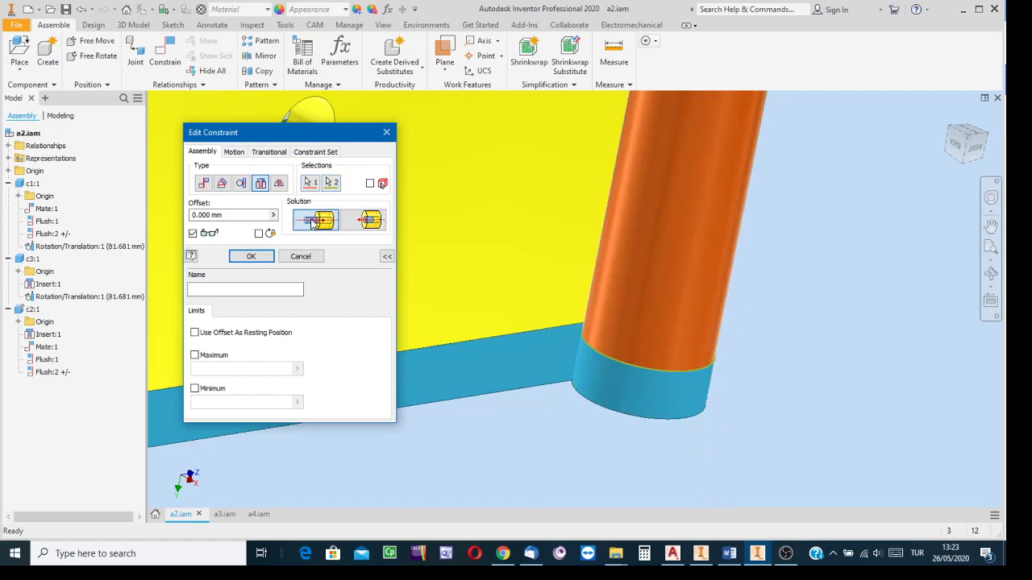
pyautogui.click(386, 132)
# Slide the yellow plate c1:1 along the blue base in an isometric view to test how it drives the orange cylinder.
pyautogui.scroll(5, 653, 325)
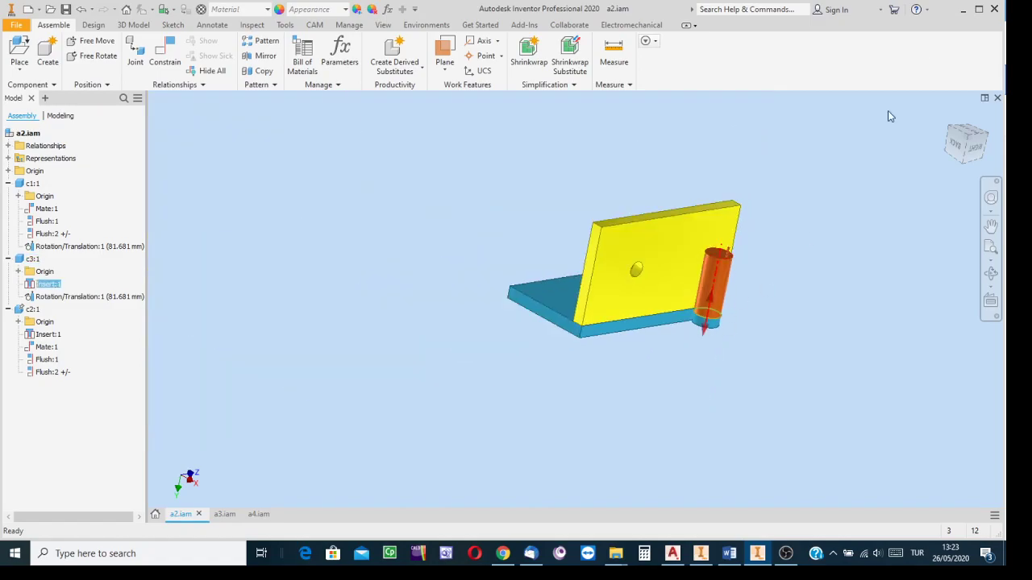
pyautogui.click(967, 136)
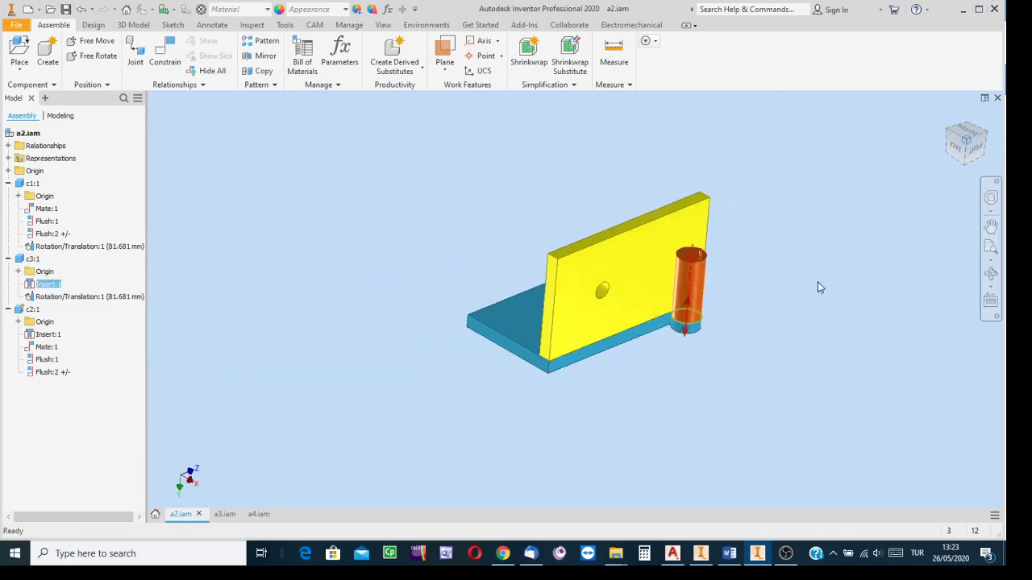
pyautogui.click(722, 301)
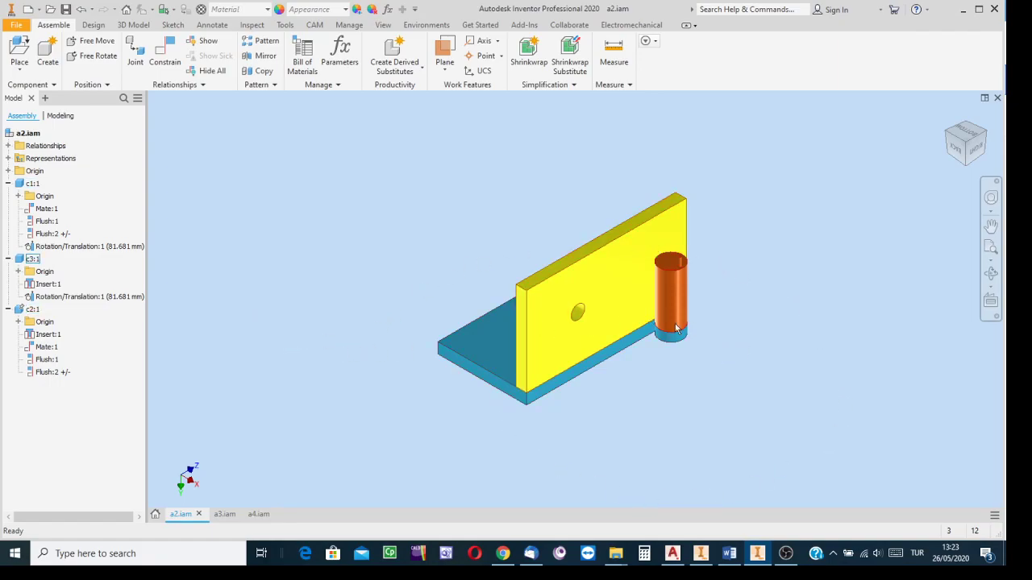
pyautogui.scroll(3, 561, 304)
pyautogui.moveTo(515, 308); pyautogui.dragTo(505, 383)
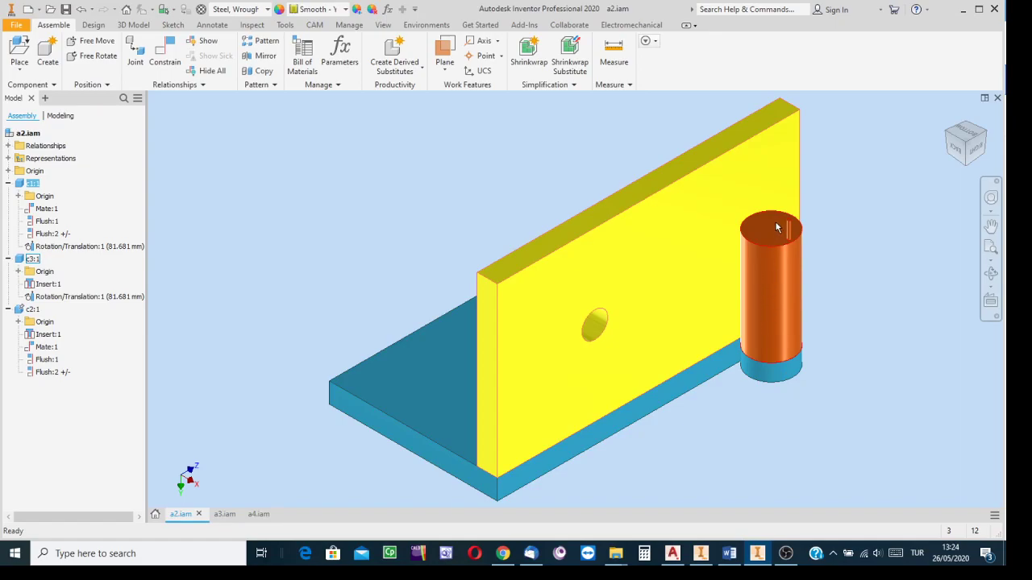
# Turn the orange cylinder c3:1 back and forth by its pin to test how its rotation moves the yellow plate.
pyautogui.moveTo(789, 228); pyautogui.dragTo(766, 232)
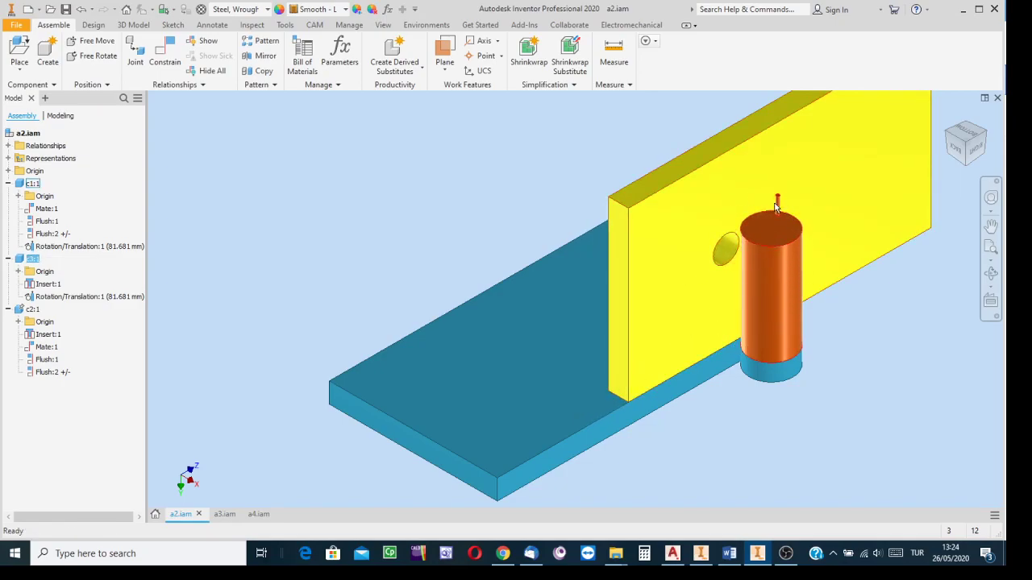
pyautogui.moveTo(774, 203); pyautogui.dragTo(730, 230)
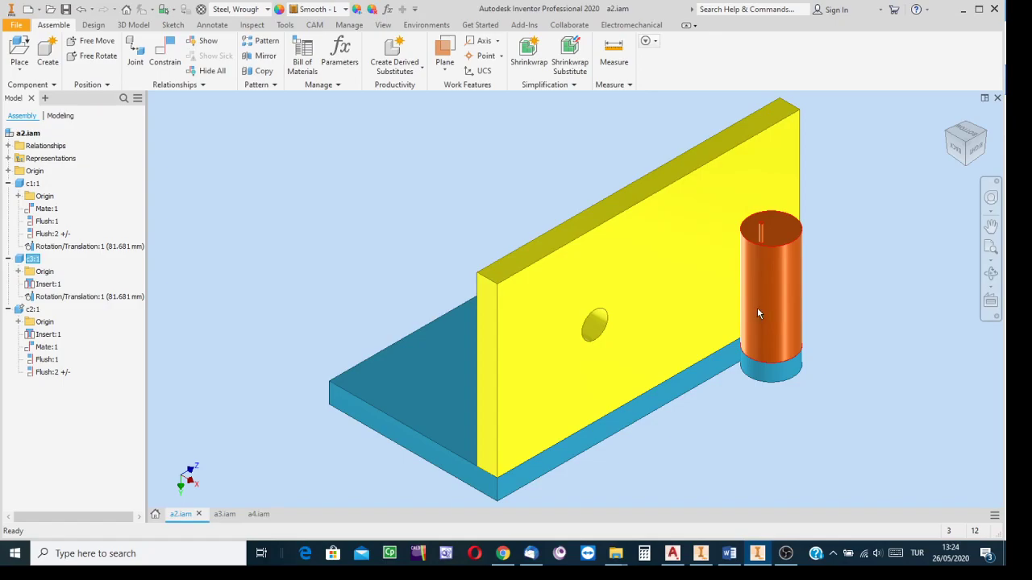
pyautogui.moveTo(778, 334)
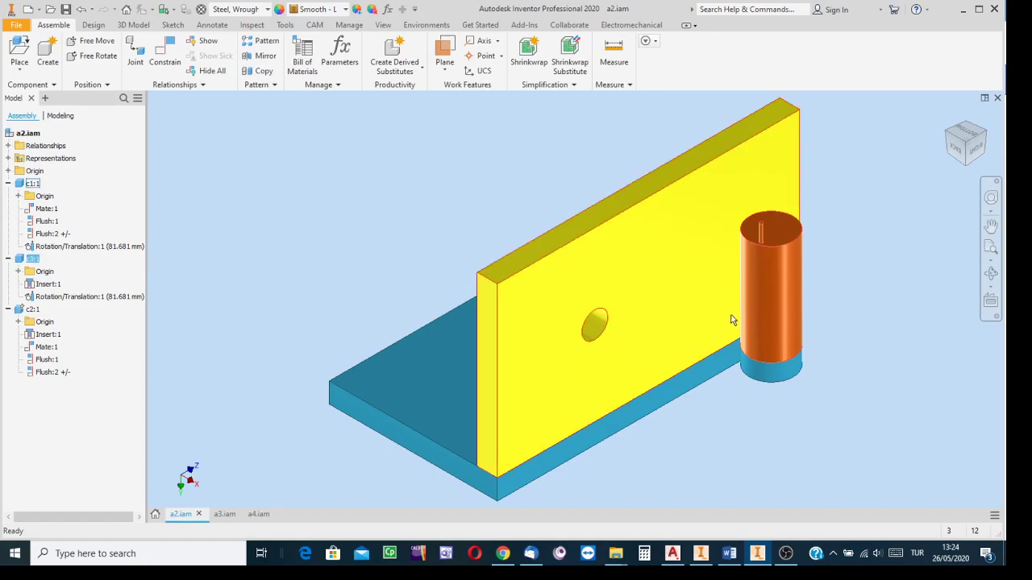
pyautogui.moveTo(762, 232); pyautogui.dragTo(766, 254)
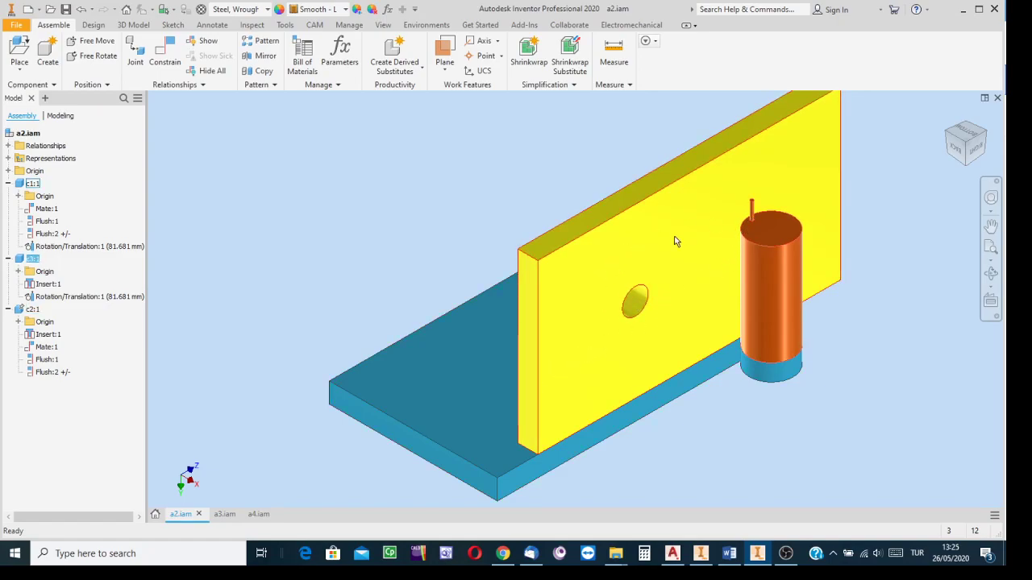
pyautogui.moveTo(709, 235); pyautogui.dragTo(787, 264)
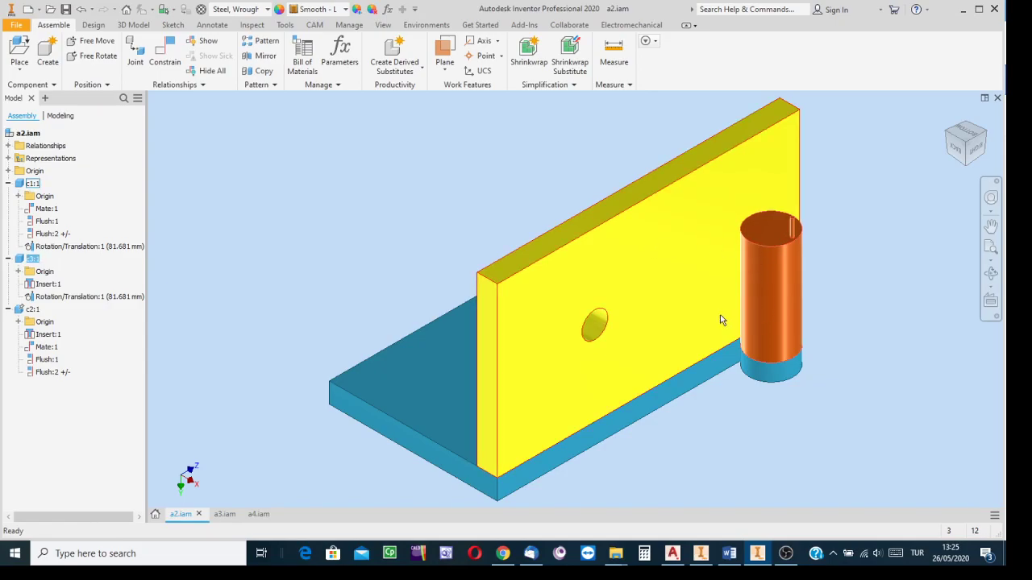
# Rotate the orange cylinder by its pin in the Bottom view to examine how the plate travels along its rim.
pyautogui.click(967, 138)
pyautogui.scroll(-3, 693, 250)
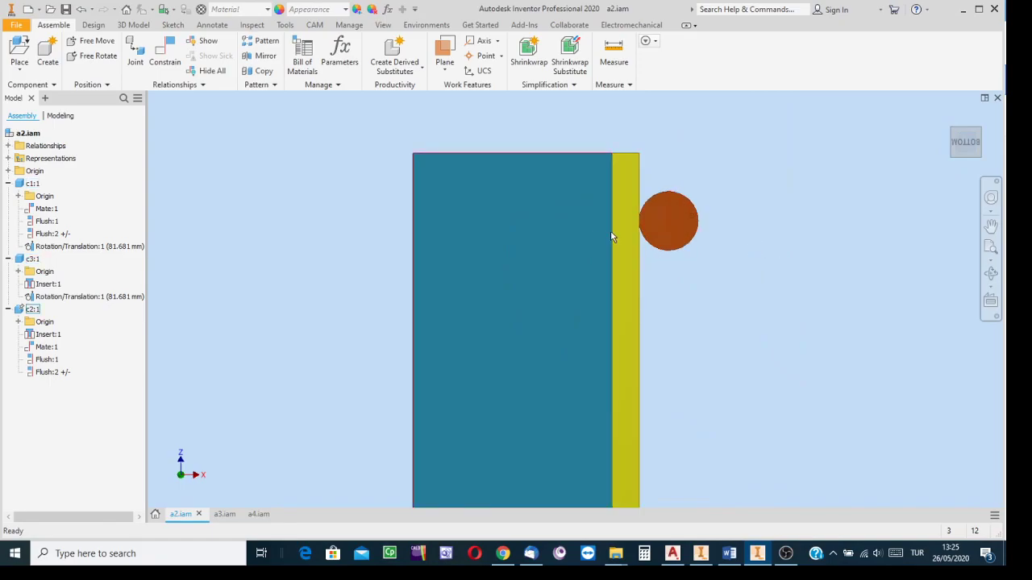
pyautogui.moveTo(736, 316); pyautogui.dragTo(656, 272, button='middle')
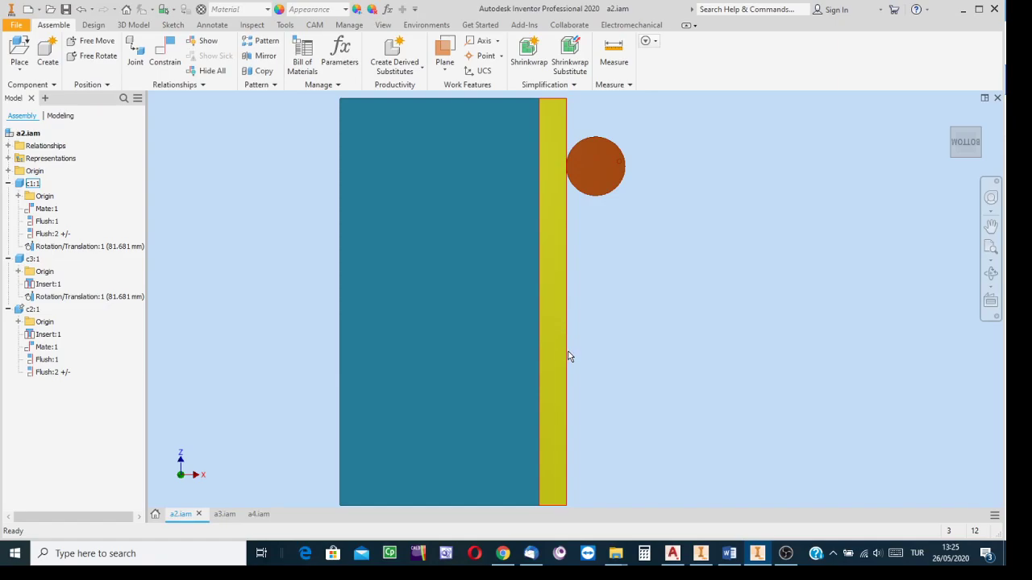
pyautogui.moveTo(620, 164); pyautogui.dragTo(647, 169)
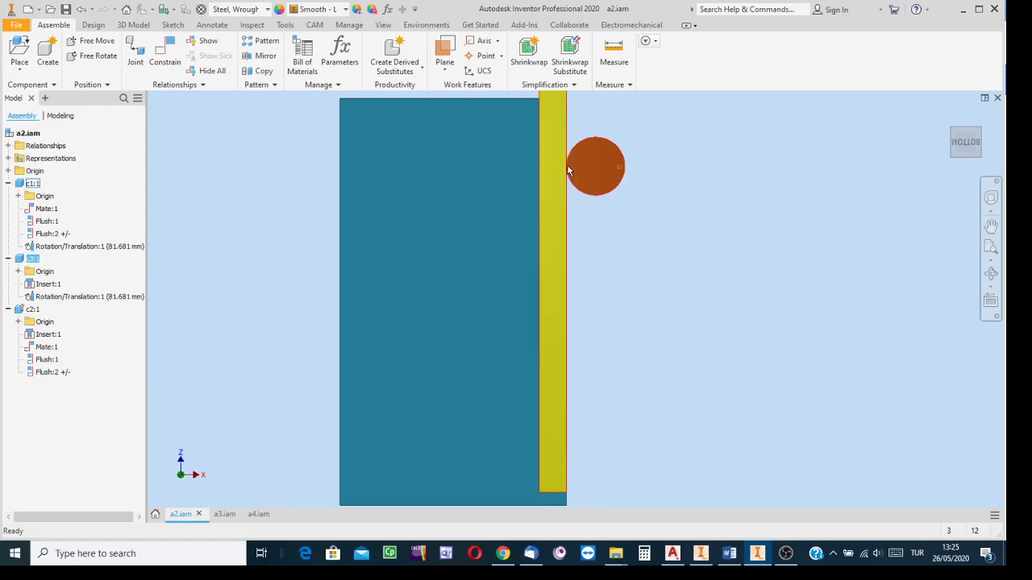
pyautogui.moveTo(618, 167); pyautogui.dragTo(594, 146)
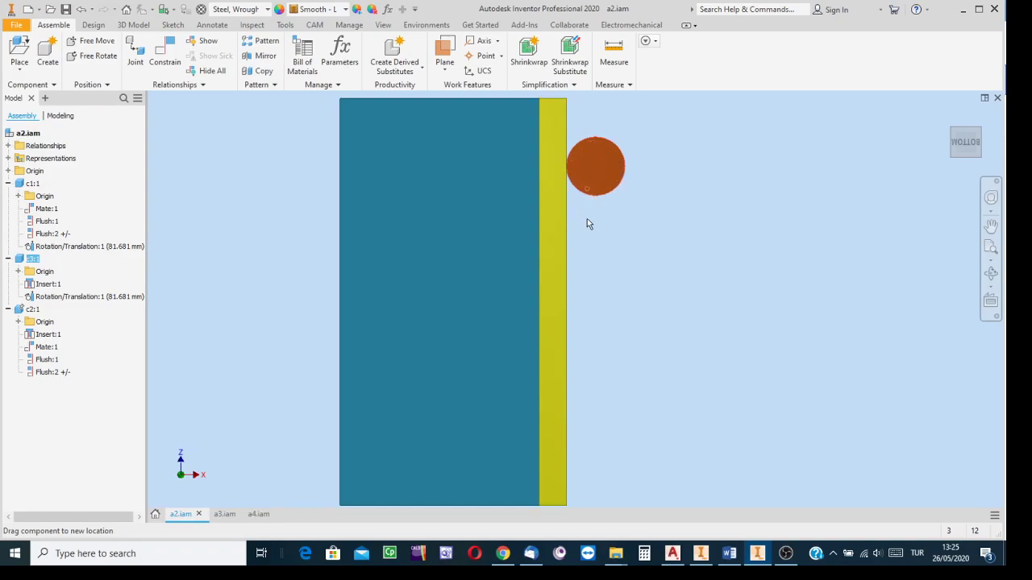
pyautogui.moveTo(587, 218); pyautogui.dragTo(603, 226)
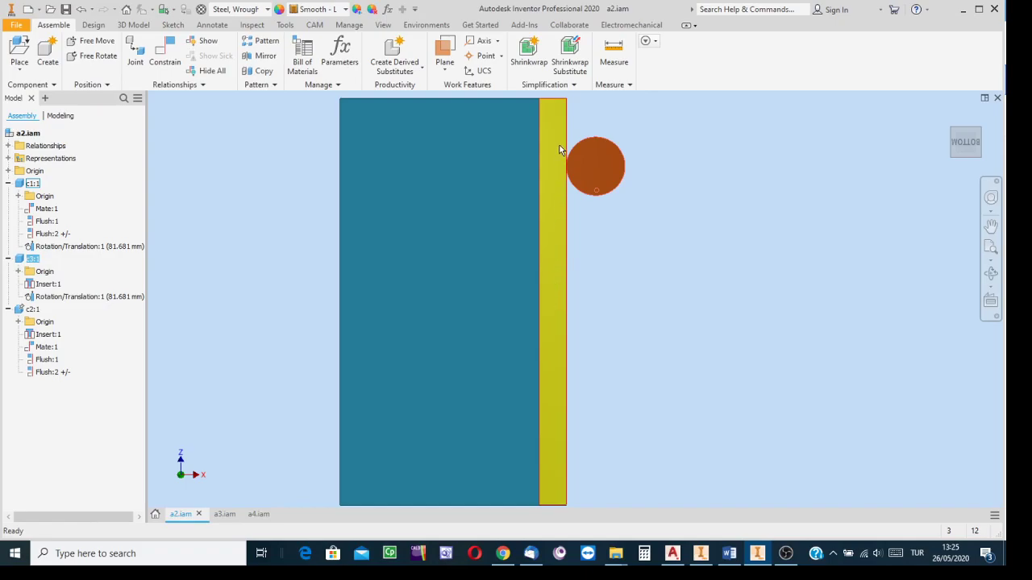
pyautogui.moveTo(596, 187)
pyautogui.mouseDown()
pyautogui.moveTo(604, 175)
pyautogui.moveTo(594, 192)
pyautogui.moveTo(575, 153)
pyautogui.moveTo(619, 153)
pyautogui.moveTo(603, 191)
pyautogui.moveTo(589, 193)
pyautogui.mouseUp()
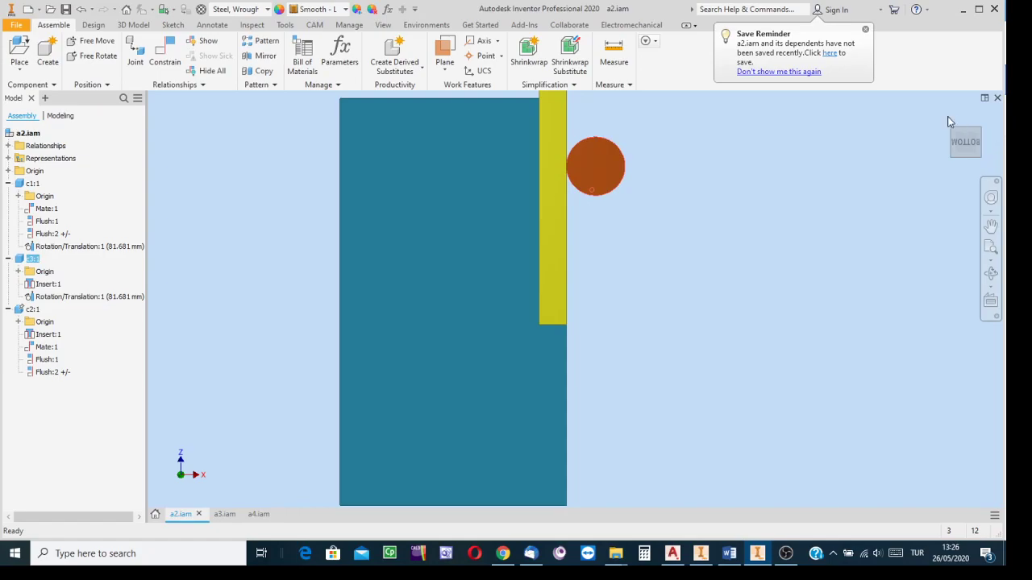
# View the assembly from the bottom-right edge, turn the cylinder by its pin, and slide the yellow plate to test their coupling.
pyautogui.click(977, 160)
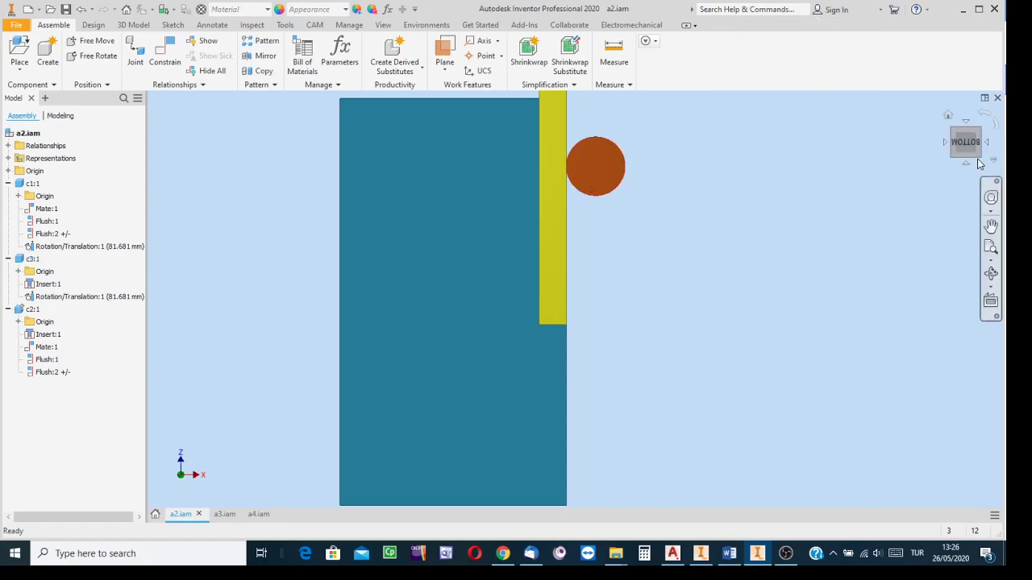
pyautogui.click(978, 160)
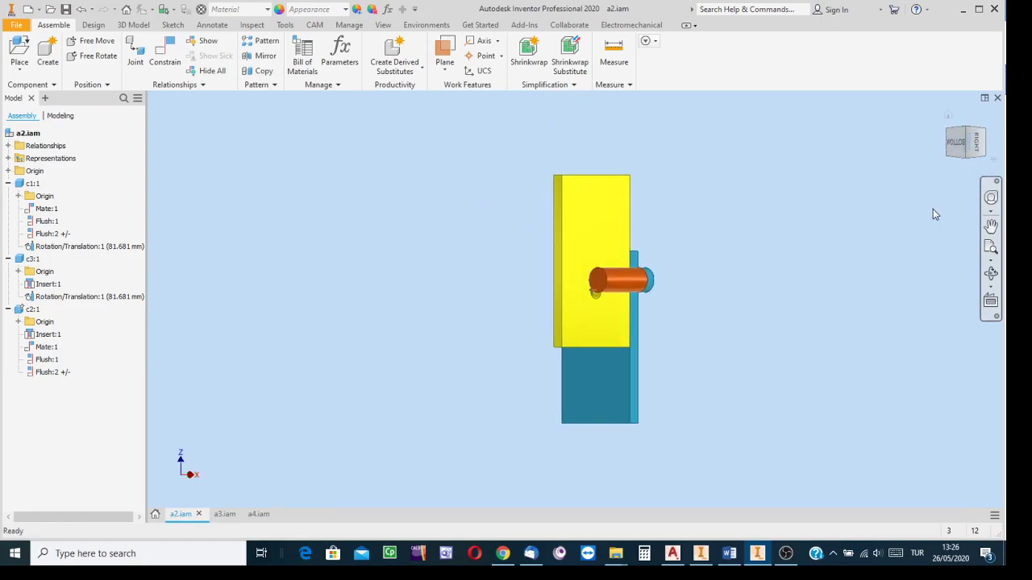
pyautogui.scroll(5, 591, 276)
pyautogui.moveTo(611, 333); pyautogui.dragTo(685, 284)
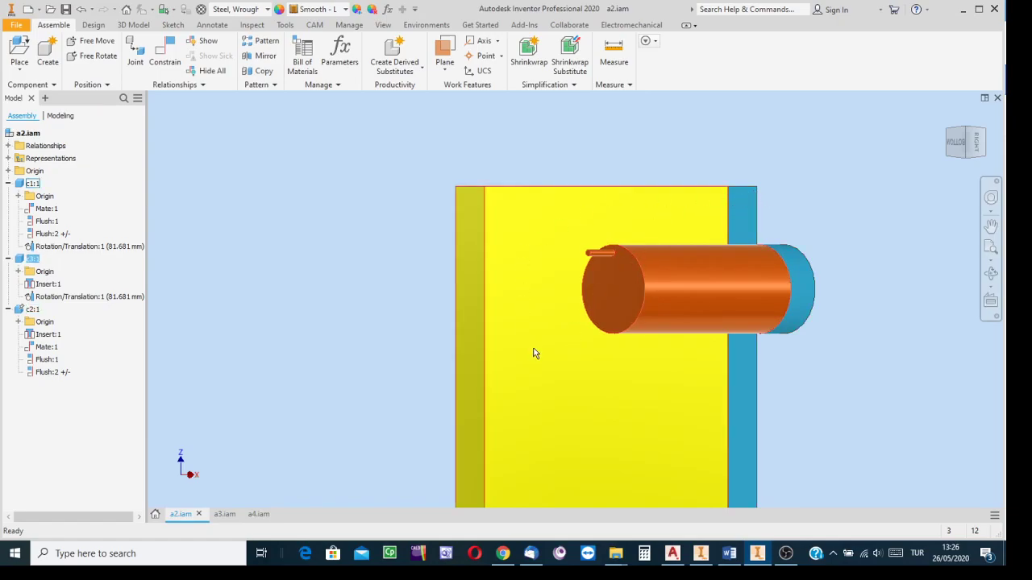
pyautogui.moveTo(553, 368)
pyautogui.moveTo(546, 329); pyautogui.dragTo(558, 216)
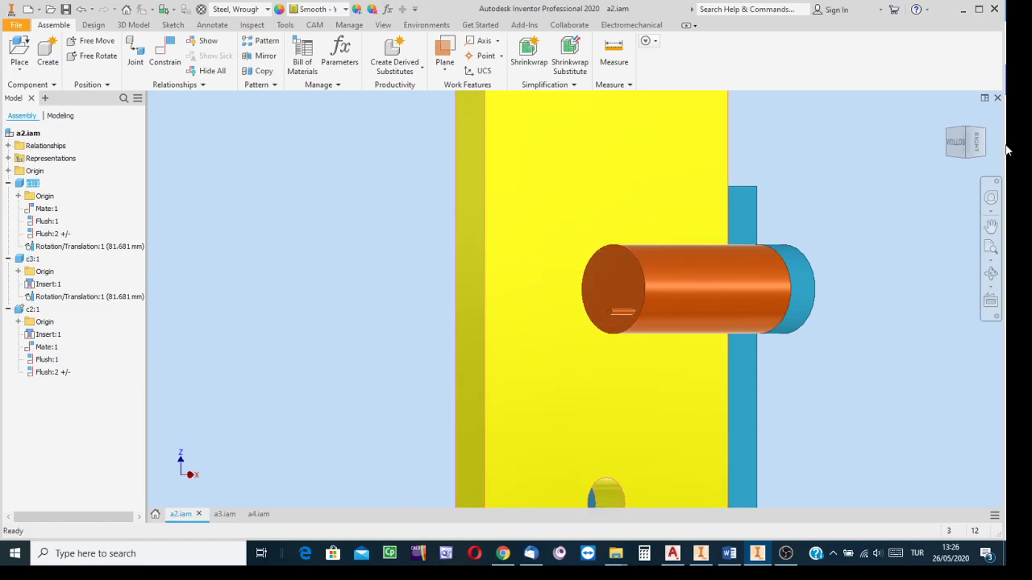
# Stand the assembly upright in the view and slide the yellow plate back to the end of the blue base.
pyautogui.click(991, 273)
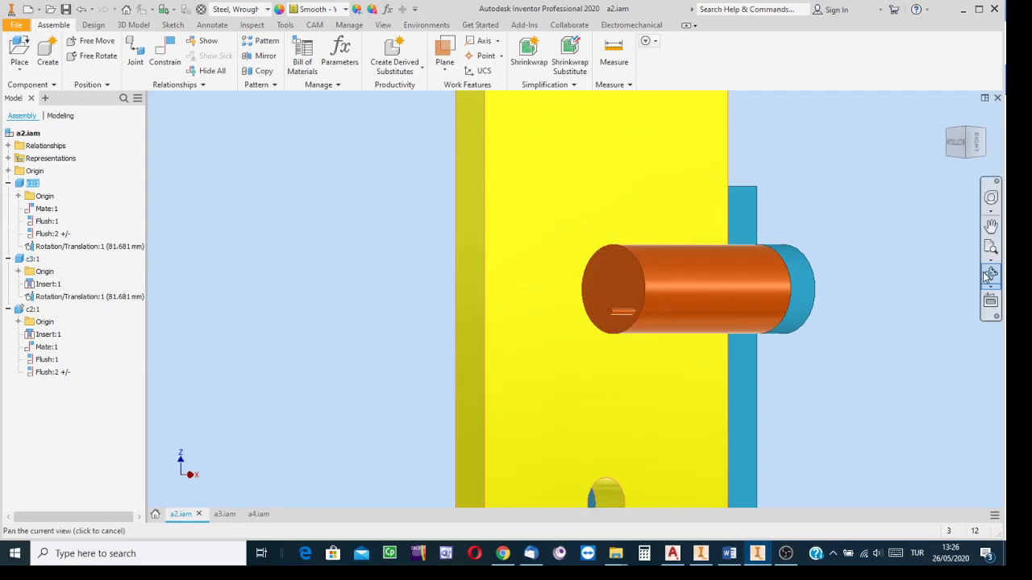
pyautogui.moveTo(634, 309); pyautogui.dragTo(612, 322)
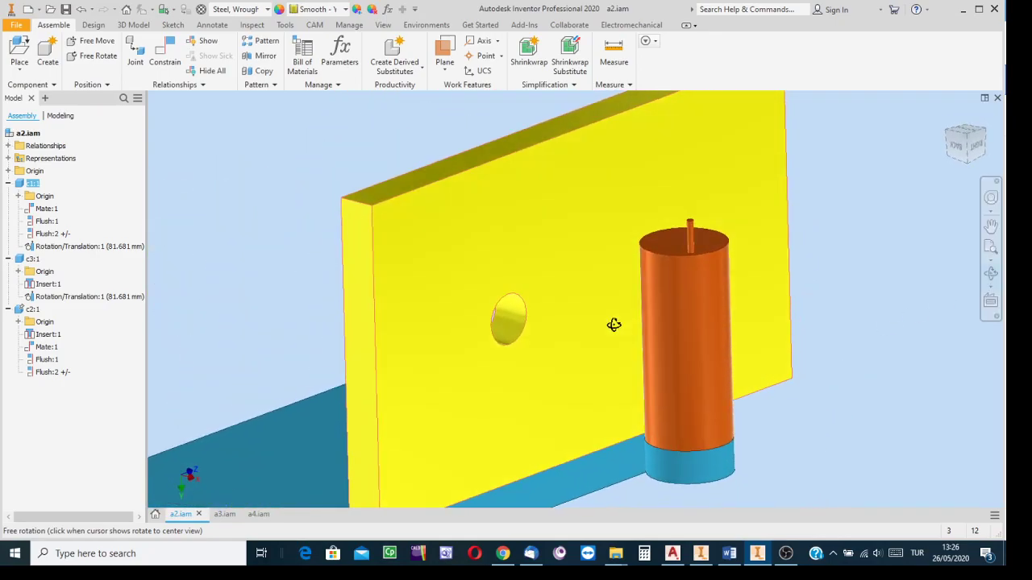
pyautogui.press('Escape')
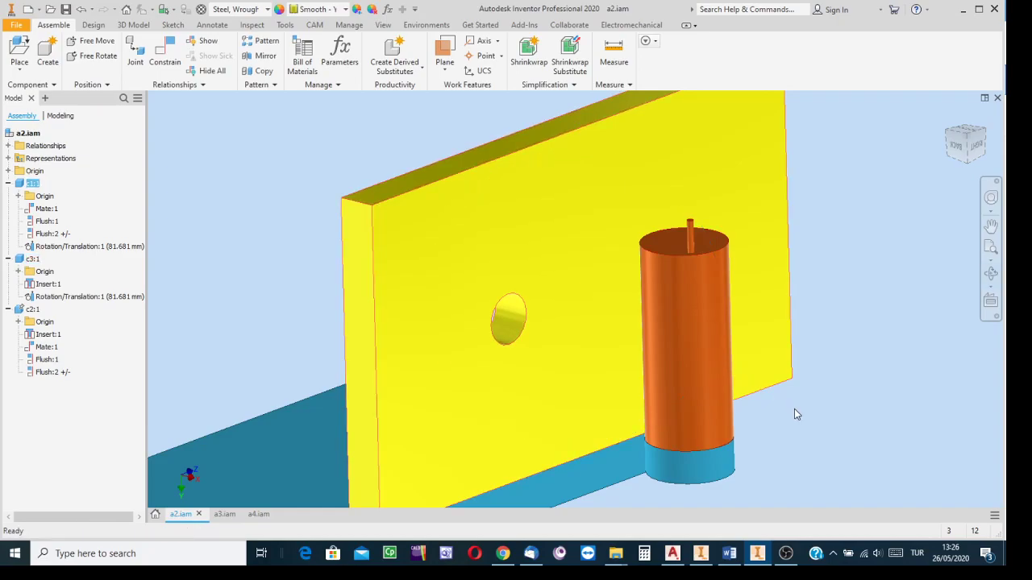
pyautogui.scroll(5, 830, 323)
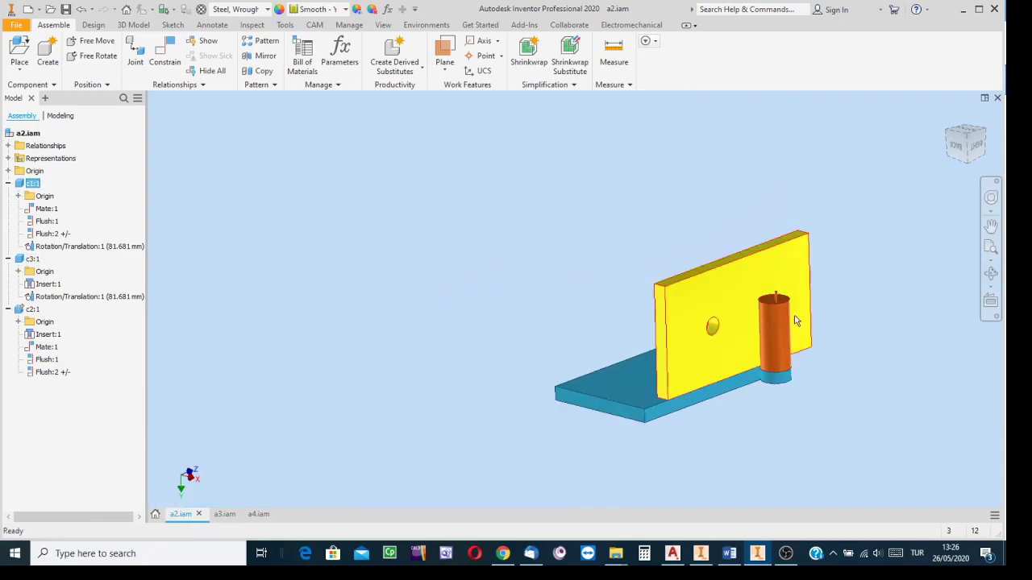
pyautogui.moveTo(706, 288); pyautogui.dragTo(656, 306)
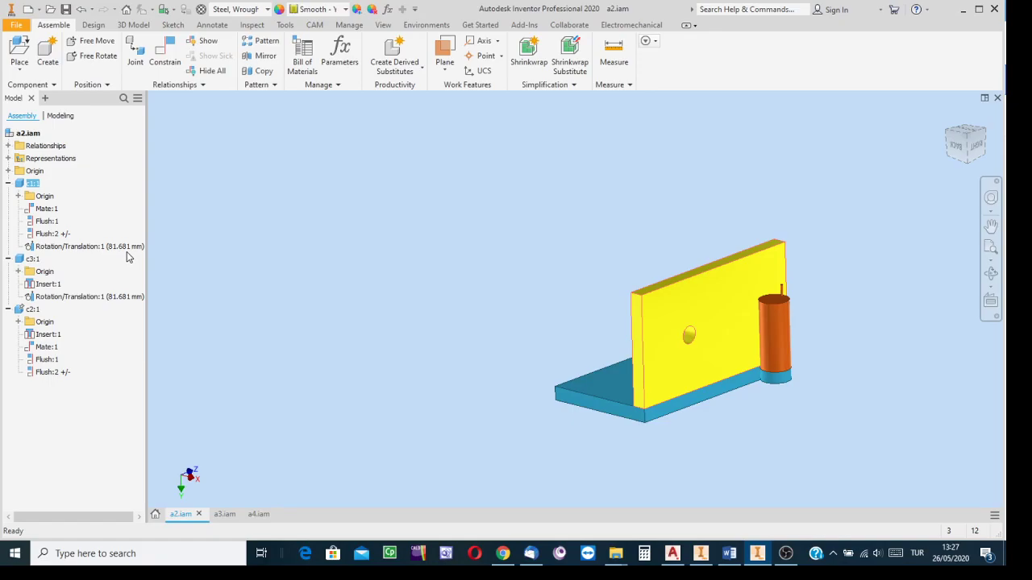
# Open c1:1's Rotation/Translation constraint for editing and compare the Assembly options with the Rotation and Rotation-Translation motion types.
pyautogui.rightClick(78, 250)
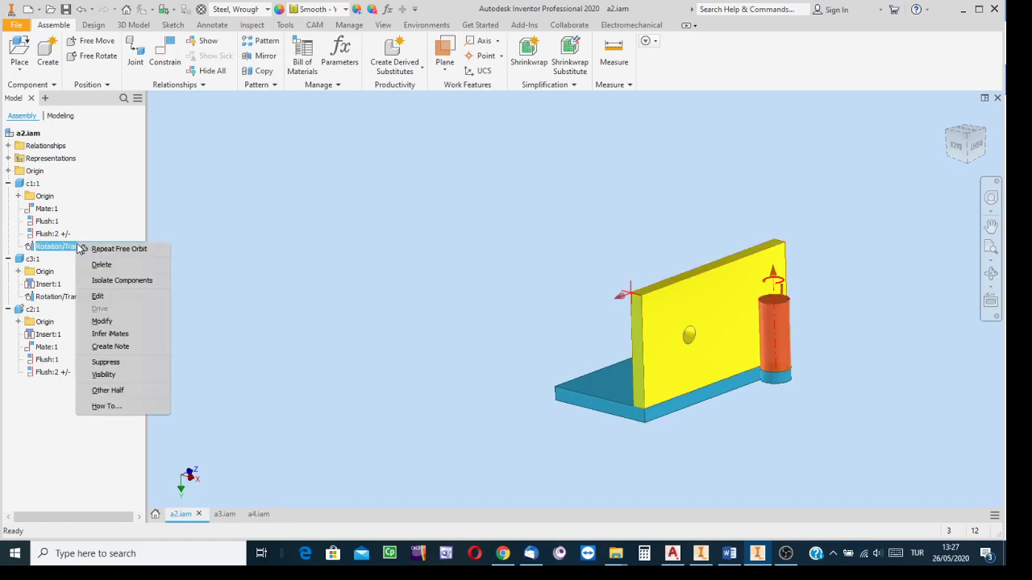
pyautogui.click(97, 297)
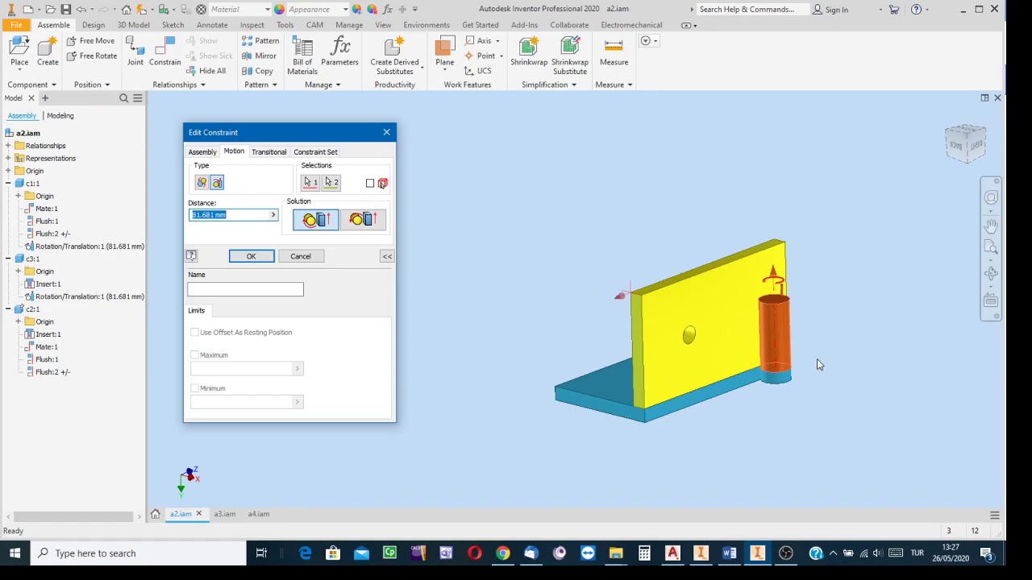
pyautogui.scroll(-3, 822, 348)
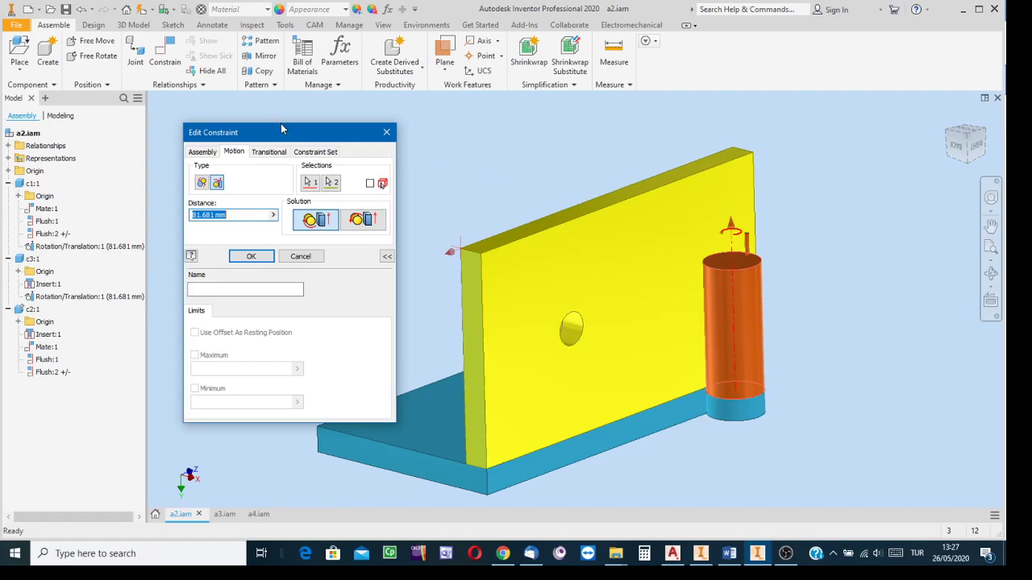
pyautogui.click(204, 155)
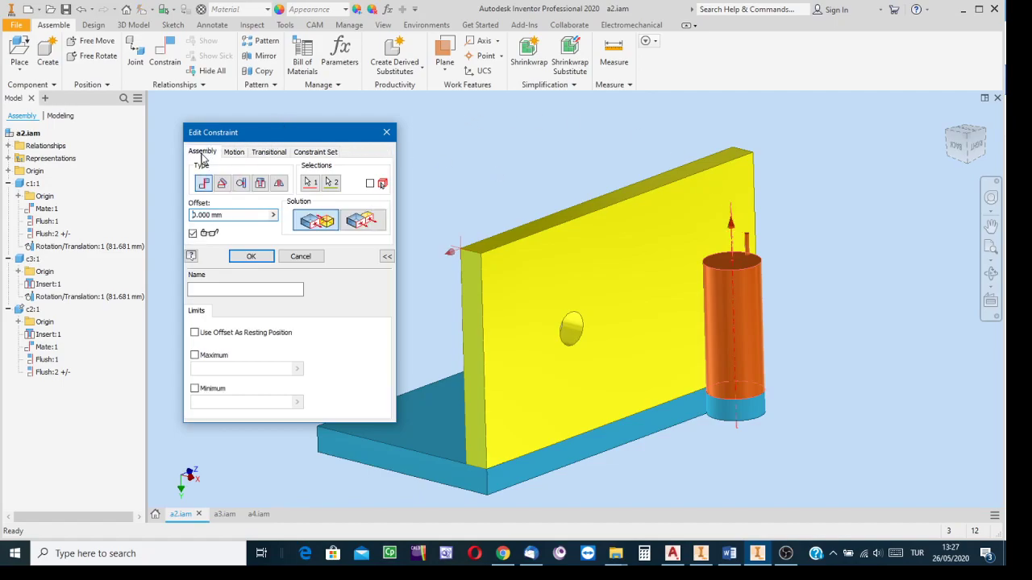
pyautogui.click(233, 153)
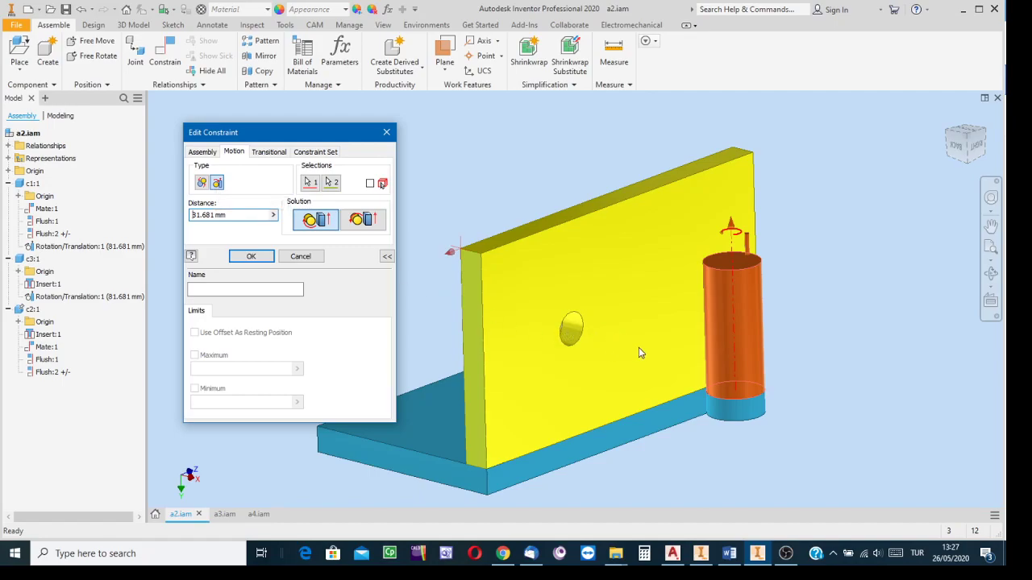
pyautogui.click(201, 184)
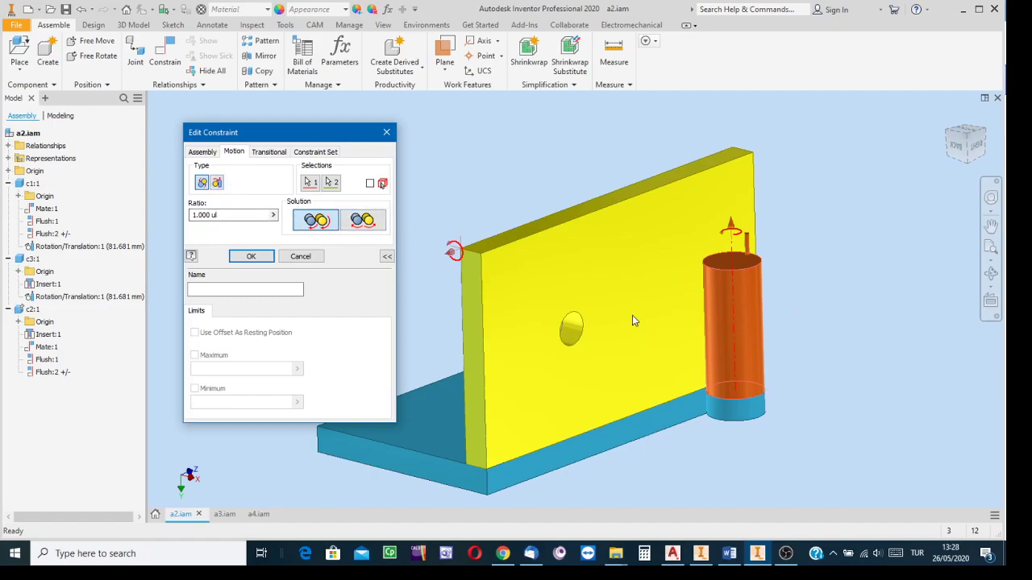
pyautogui.click(217, 183)
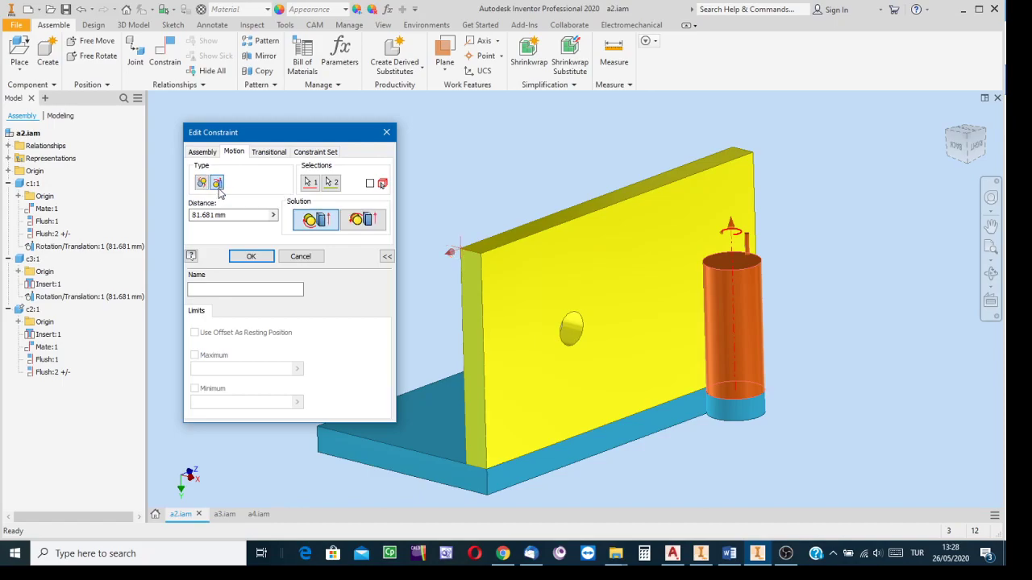
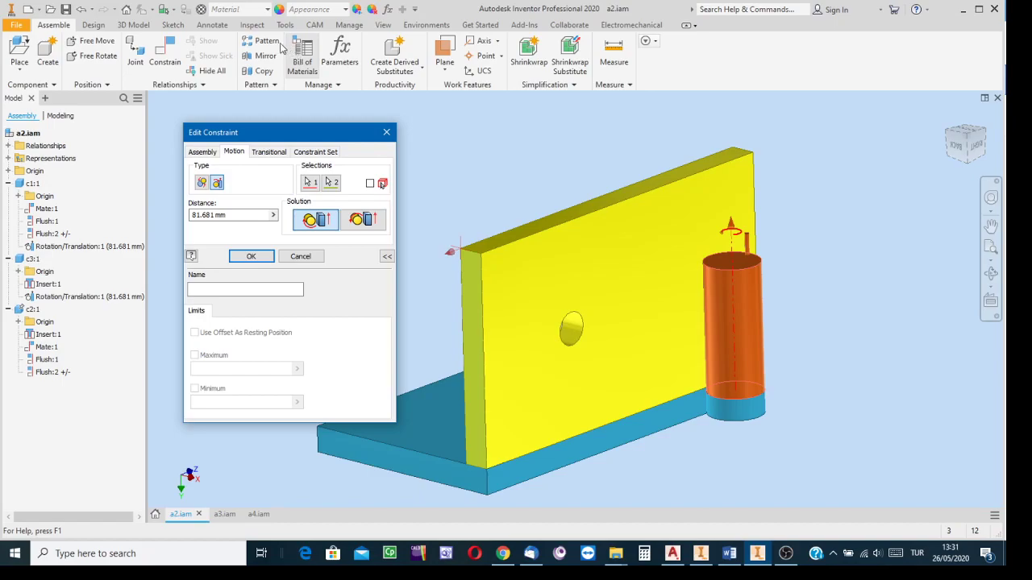
# Measure the top circular edge of the orange cylinder, and clear the measurement.
pyautogui.click(250, 25)
pyautogui.click(118, 53)
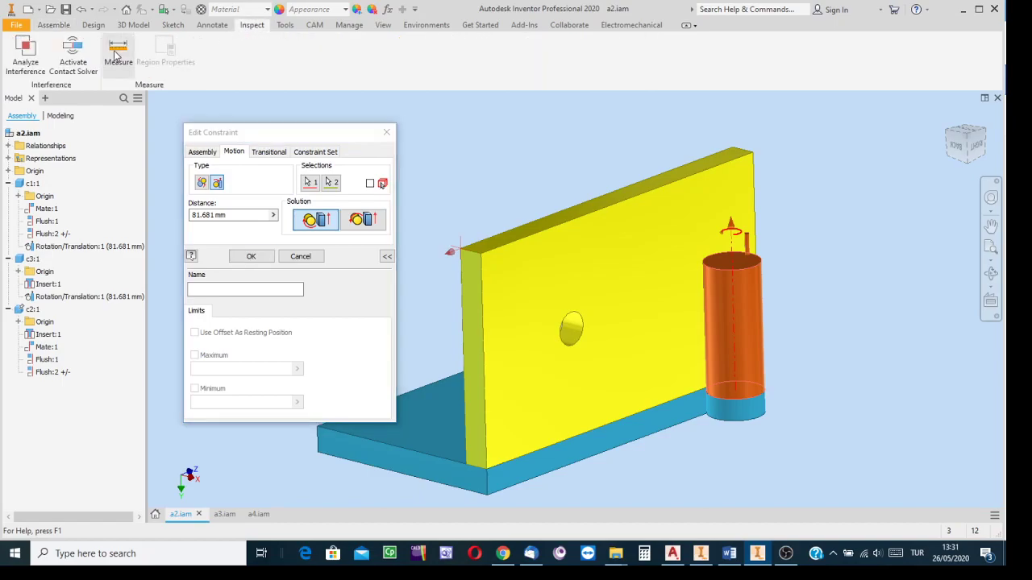
pyautogui.scroll(-3, 782, 275)
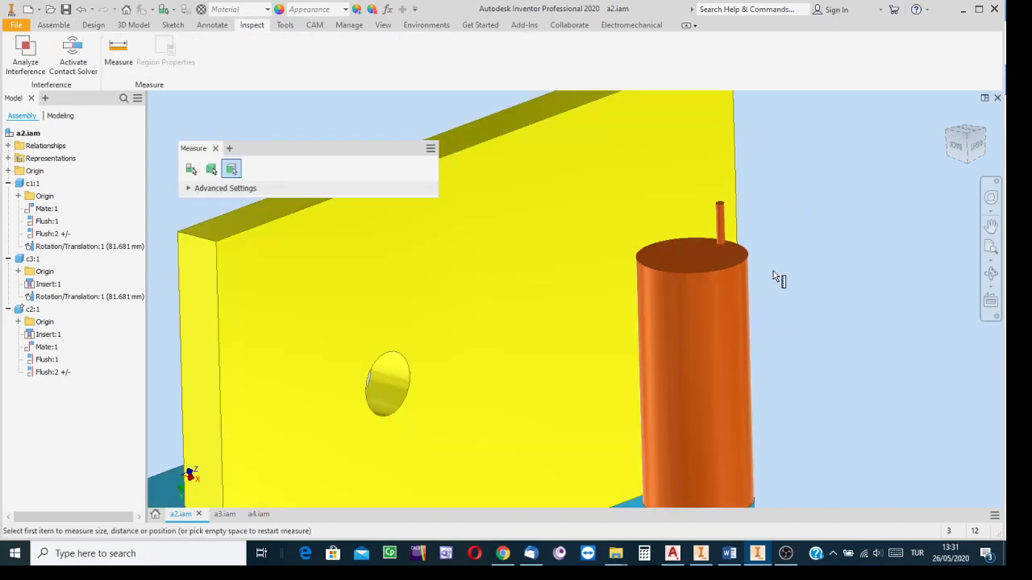
pyautogui.click(722, 277)
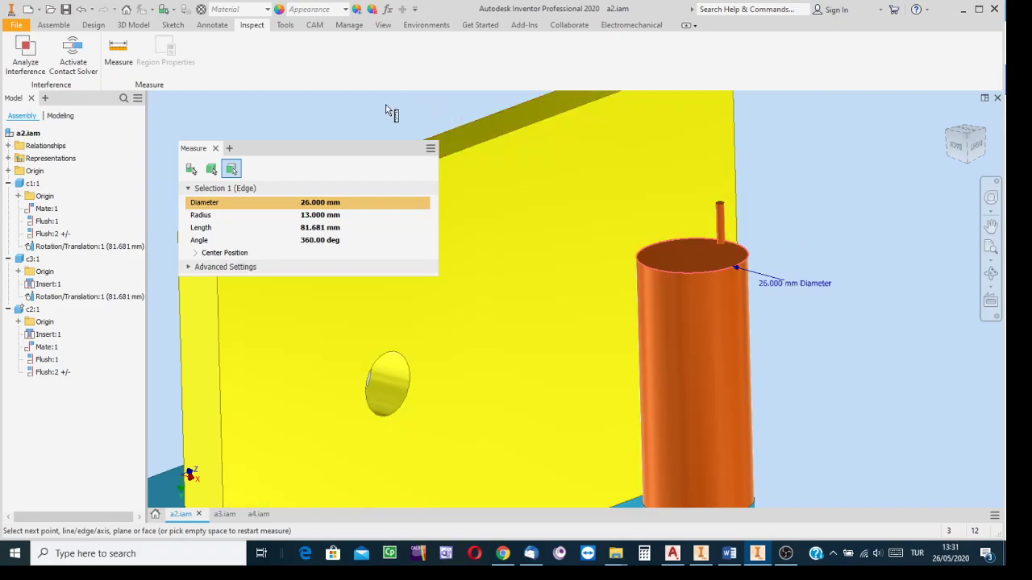
pyautogui.click(388, 112)
pyautogui.scroll(-3, 818, 293)
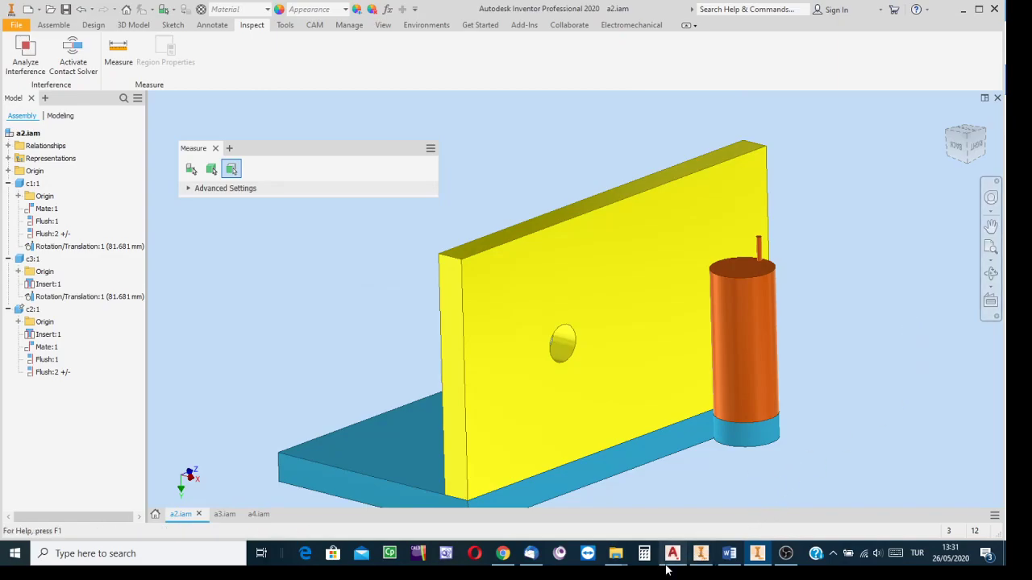
# Bring up the Windows Calculator beside the measurement results and measure the orange cylinder's top edge again.
pyautogui.click(644, 554)
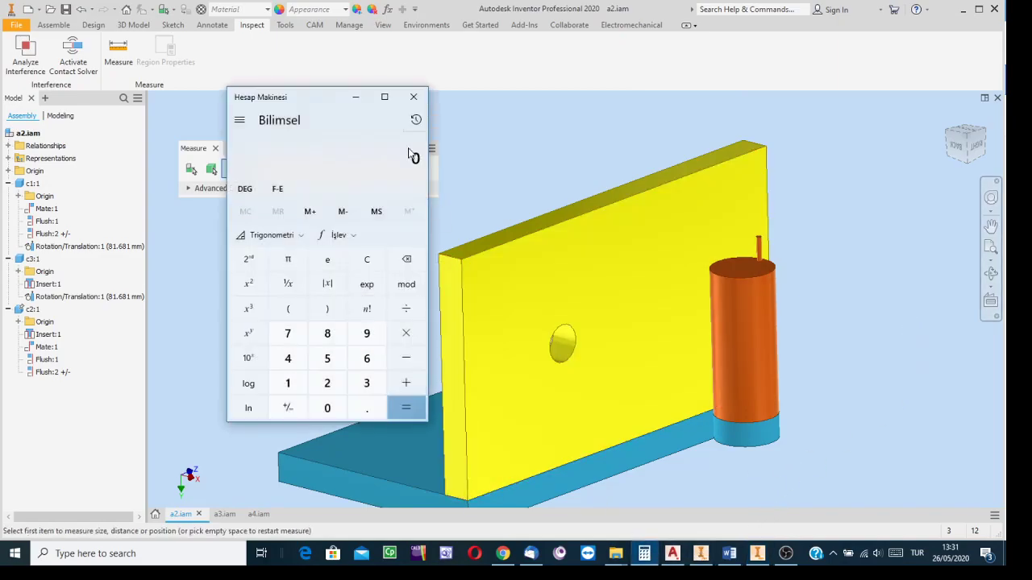
pyautogui.moveTo(333, 108); pyautogui.dragTo(559, 115)
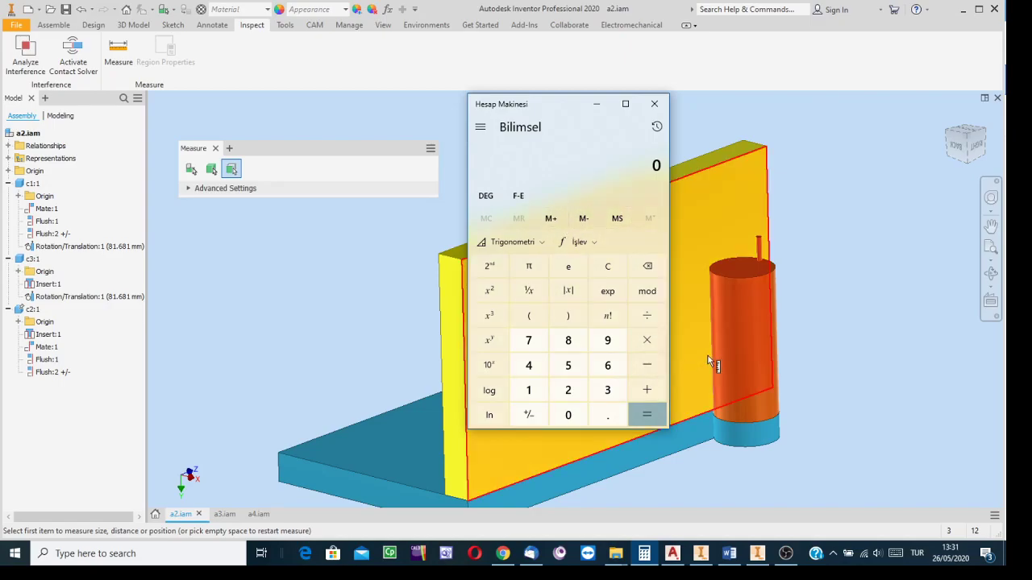
pyautogui.click(758, 274)
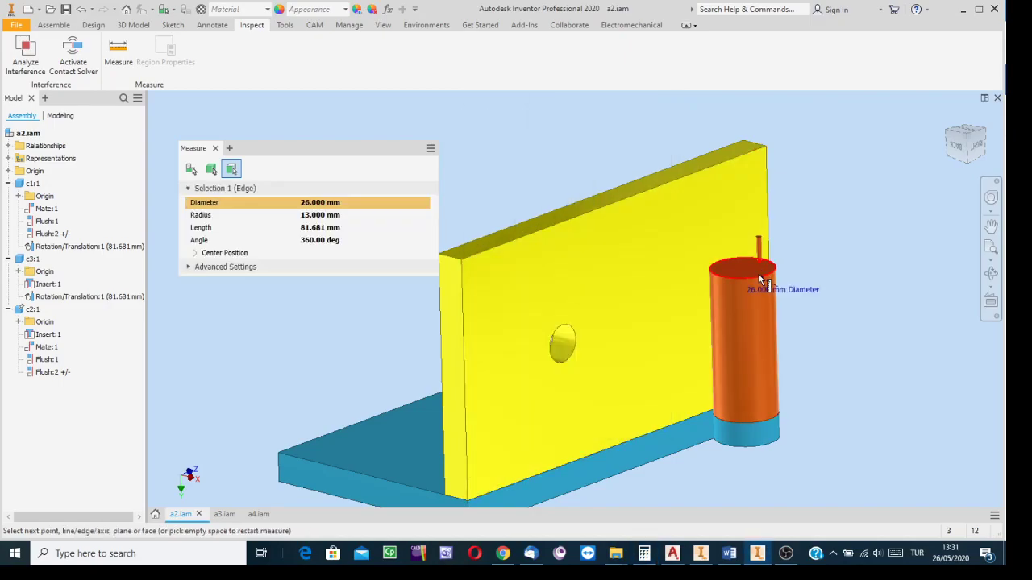
pyautogui.click(852, 277)
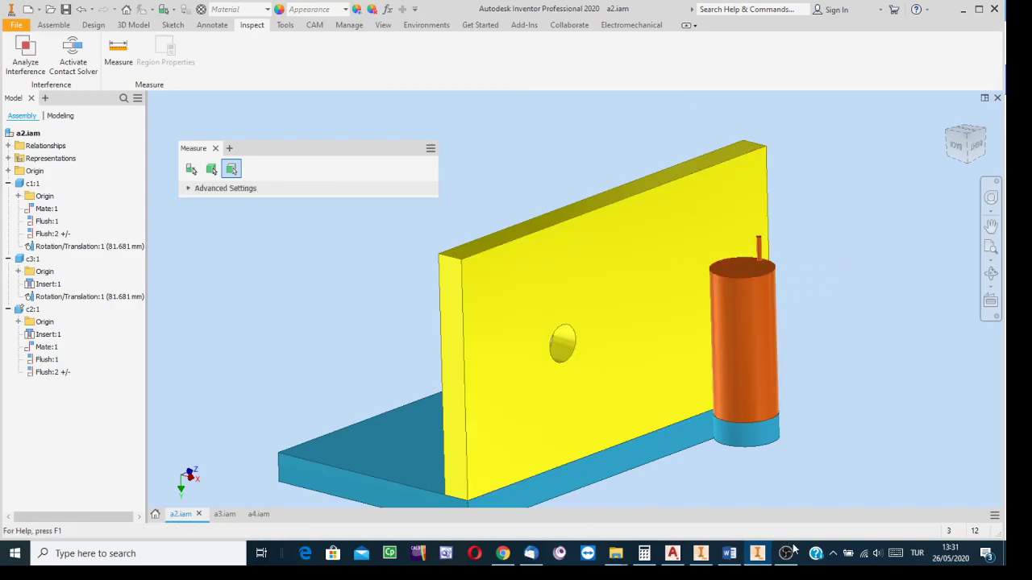
# Calculate the cylinder's circumference as π × 26 in the Calculator, and close both it and the Measure tool.
pyautogui.click(644, 553)
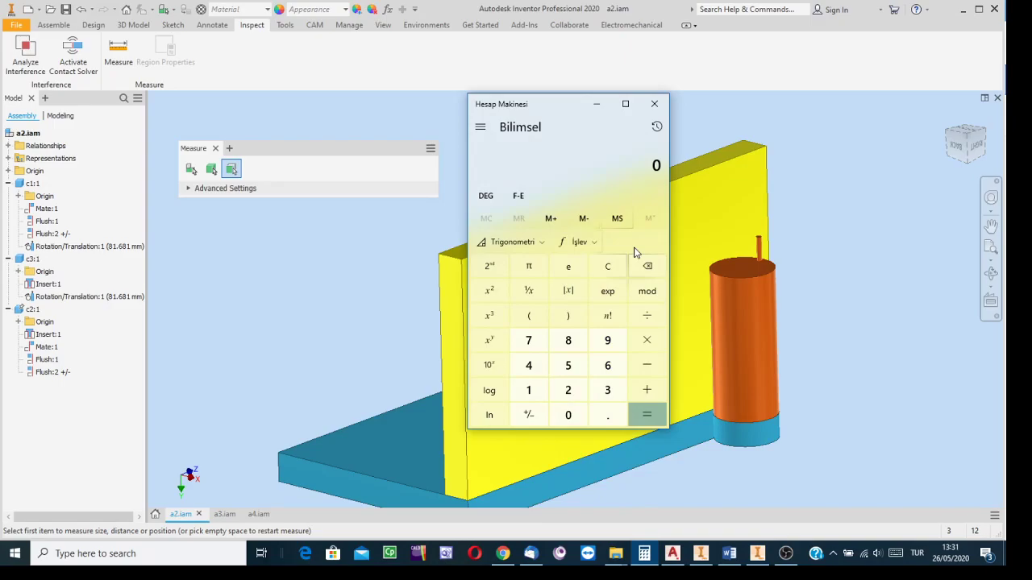
pyautogui.click(525, 272)
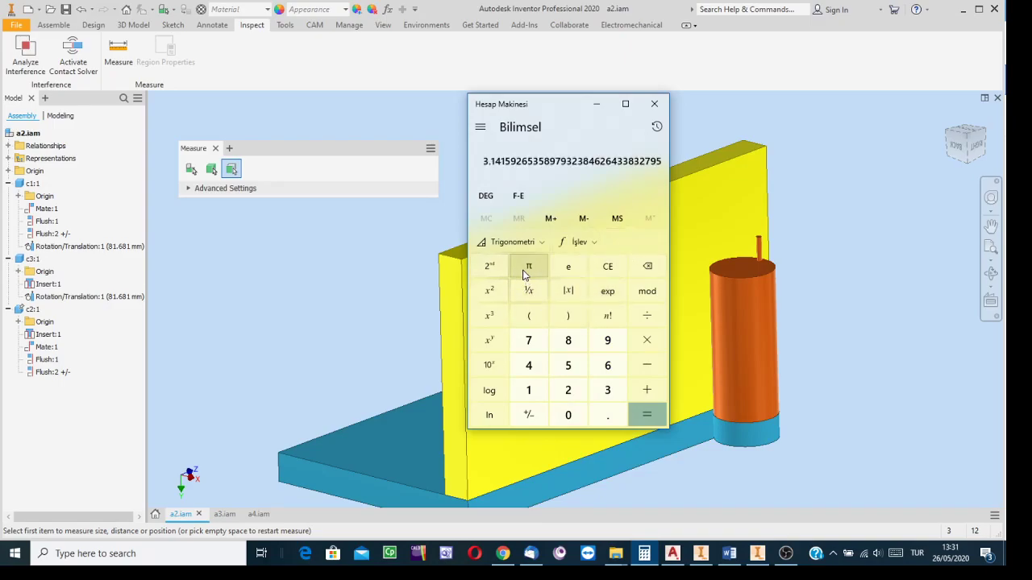
pyautogui.click(647, 340)
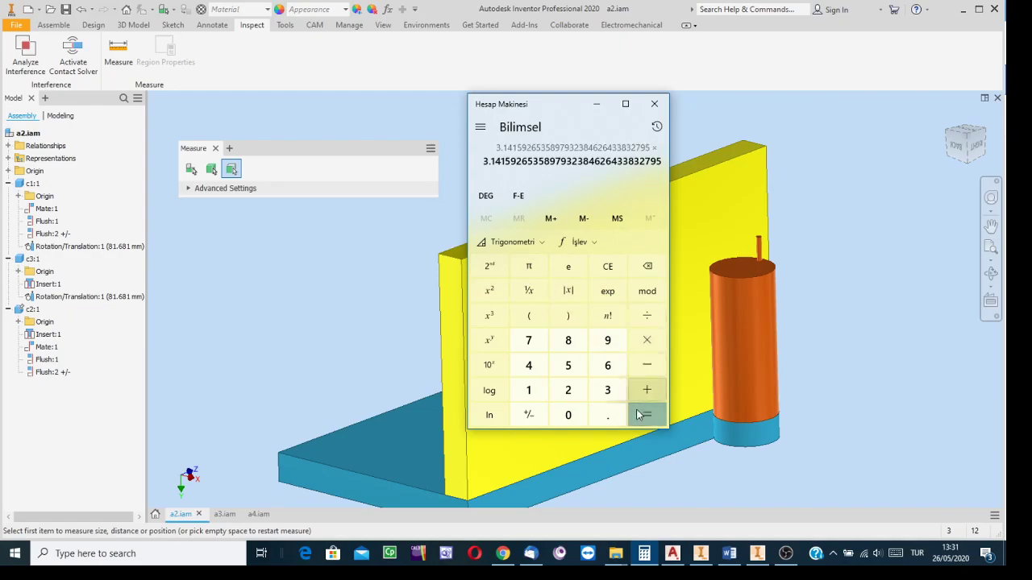
pyautogui.click(569, 394)
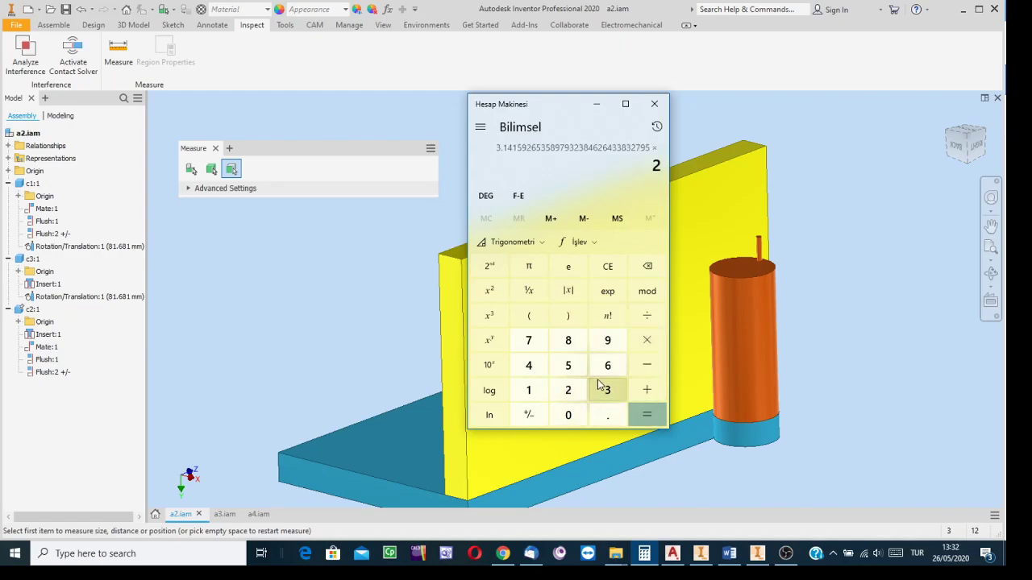
pyautogui.click(607, 365)
pyautogui.click(649, 415)
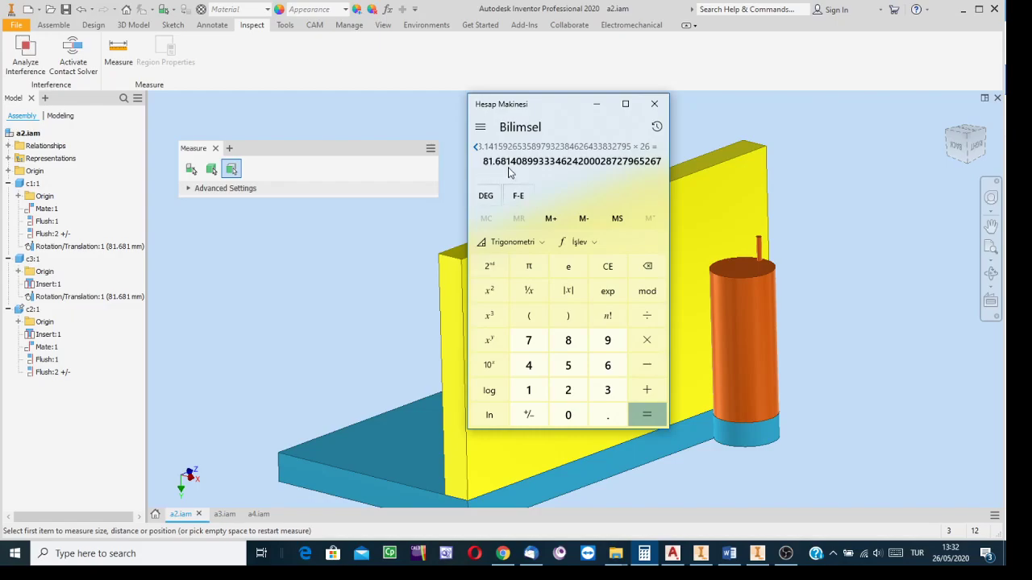
pyautogui.click(652, 106)
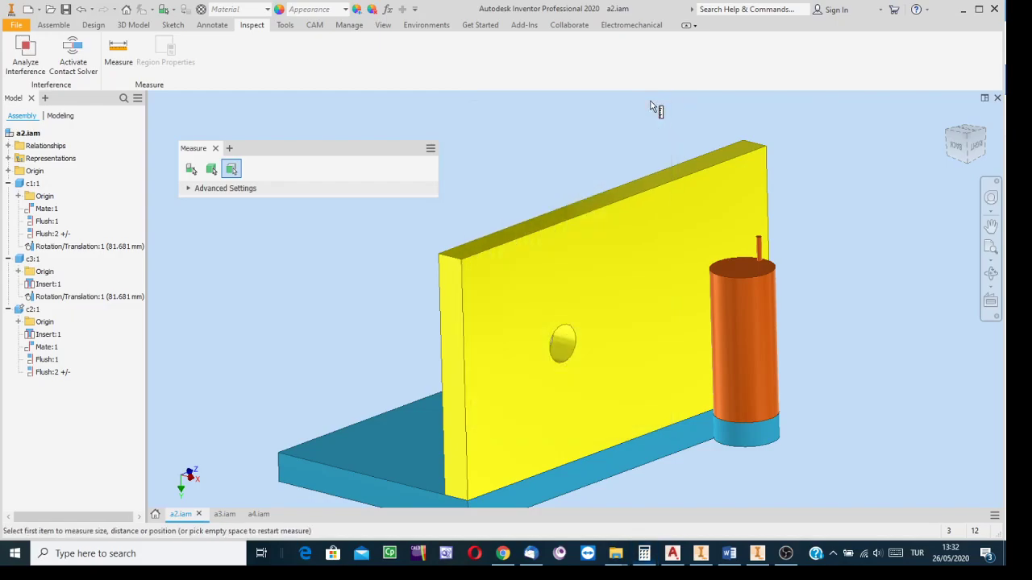
pyautogui.click(215, 149)
# Review the Rotation/Translation constraint's motion settings, accept them, and turn the orange cylinder by its pin to watch the plate travel.
pyautogui.click(84, 247)
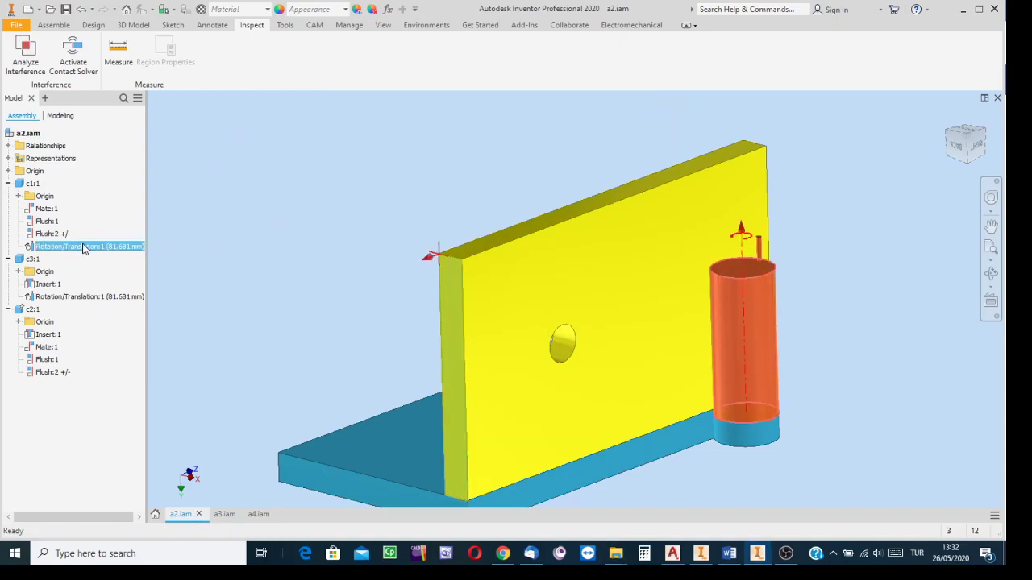
pyautogui.rightClick(84, 248)
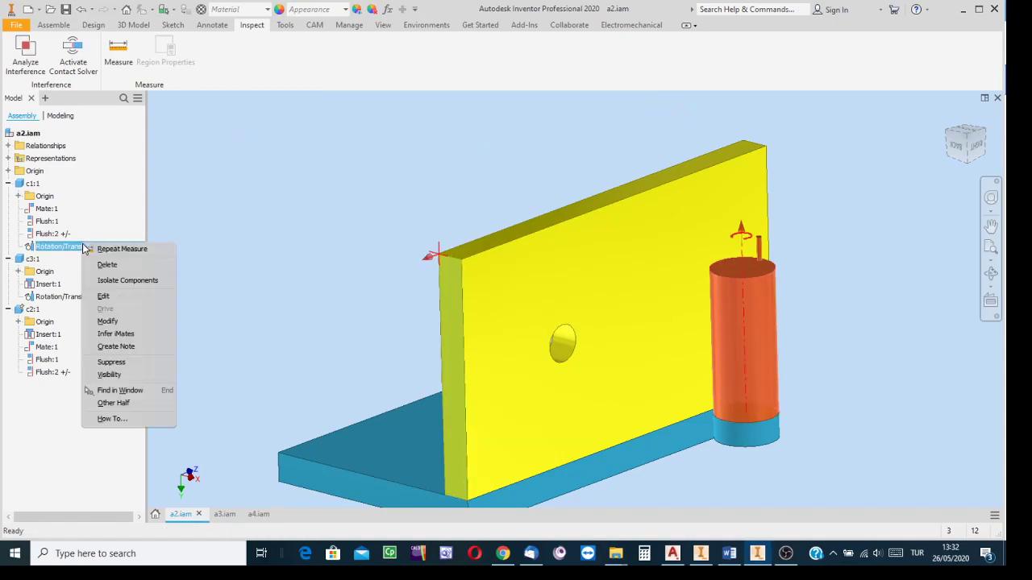
pyautogui.click(110, 296)
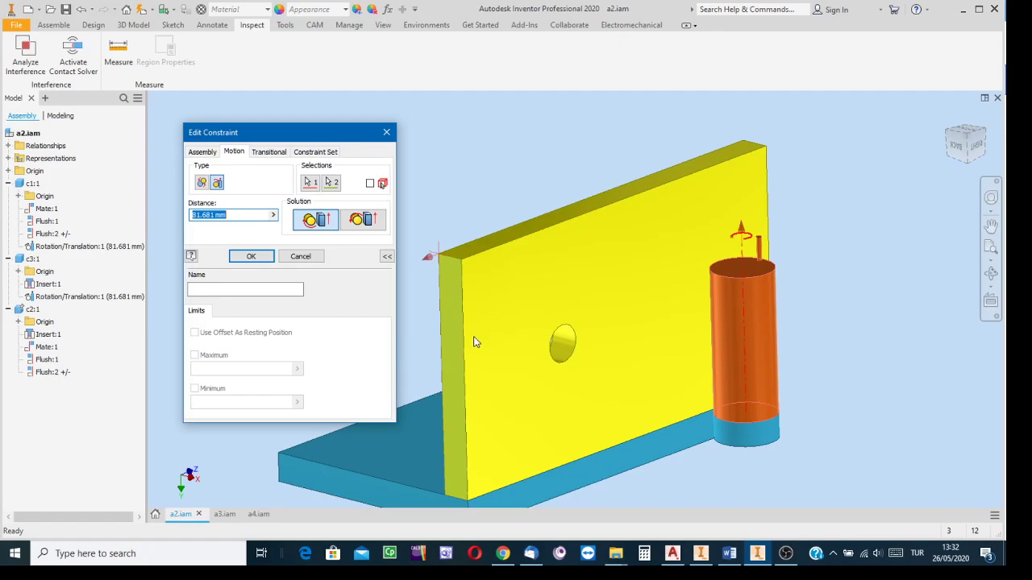
pyautogui.click(756, 241)
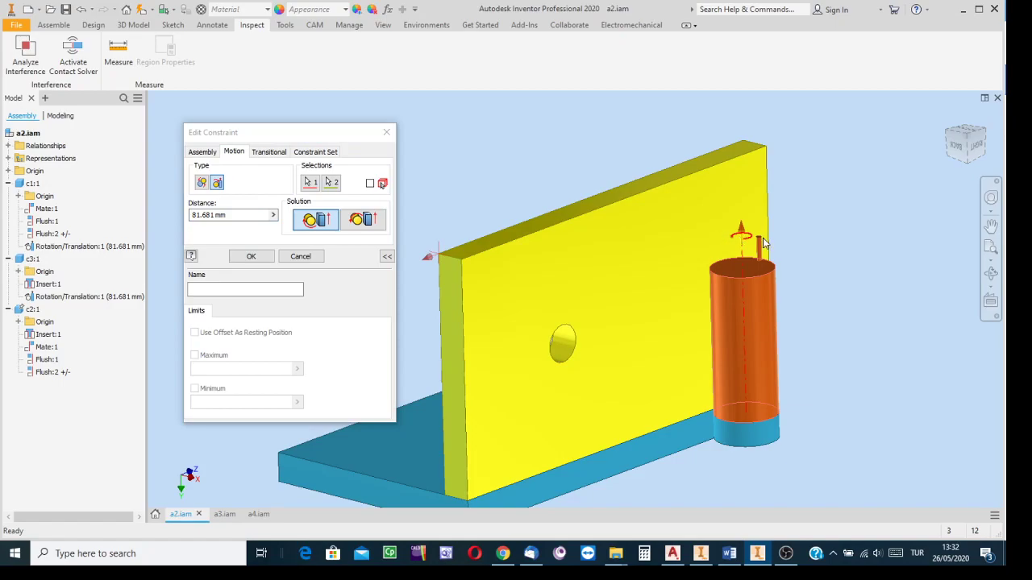
pyautogui.click(251, 255)
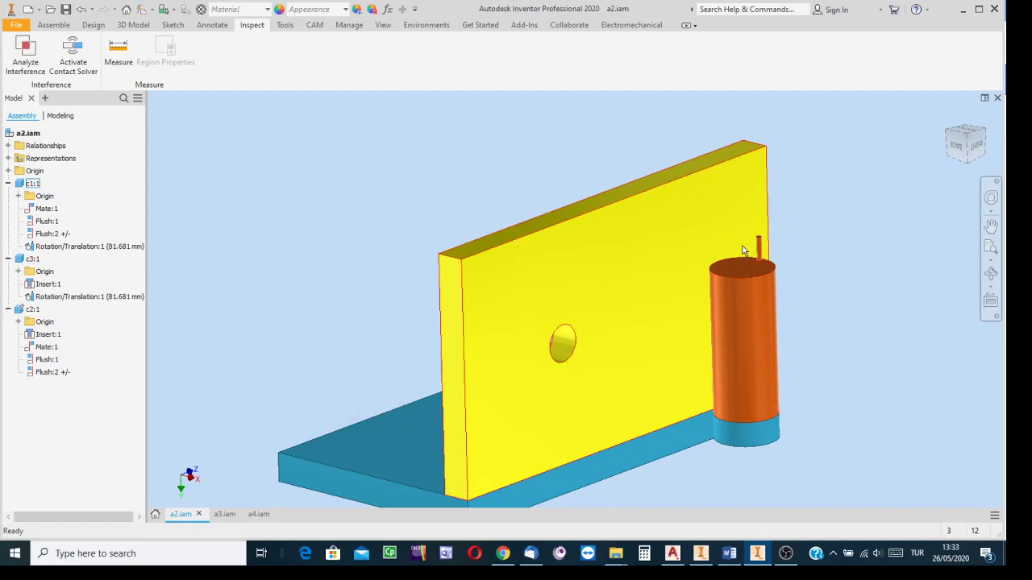
pyautogui.moveTo(761, 246); pyautogui.dragTo(718, 235)
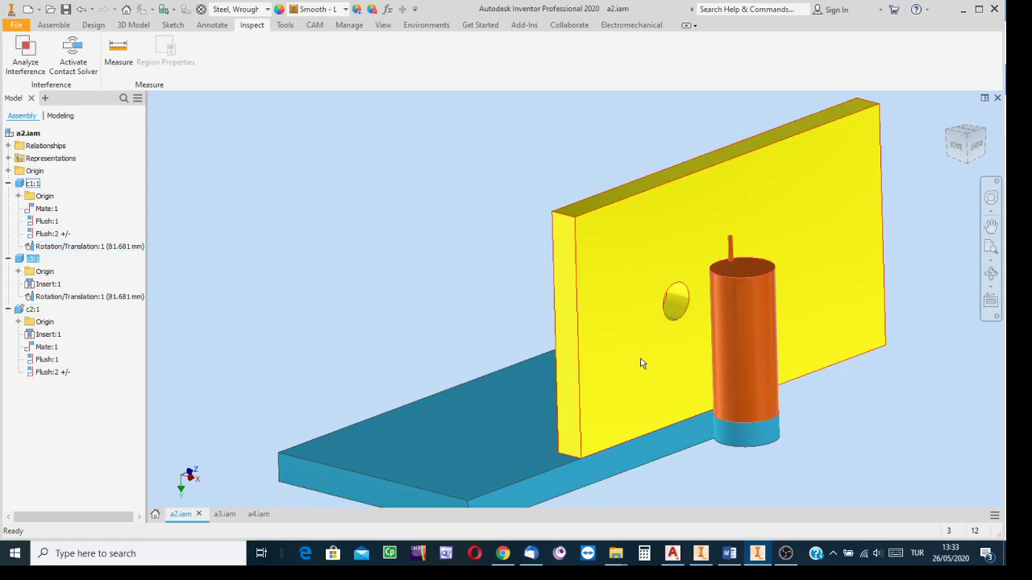
# Delete the Rotation/Translation constraint linking the yellow plate c1:1 and the orange cylinder c3:1.
pyautogui.click(95, 246)
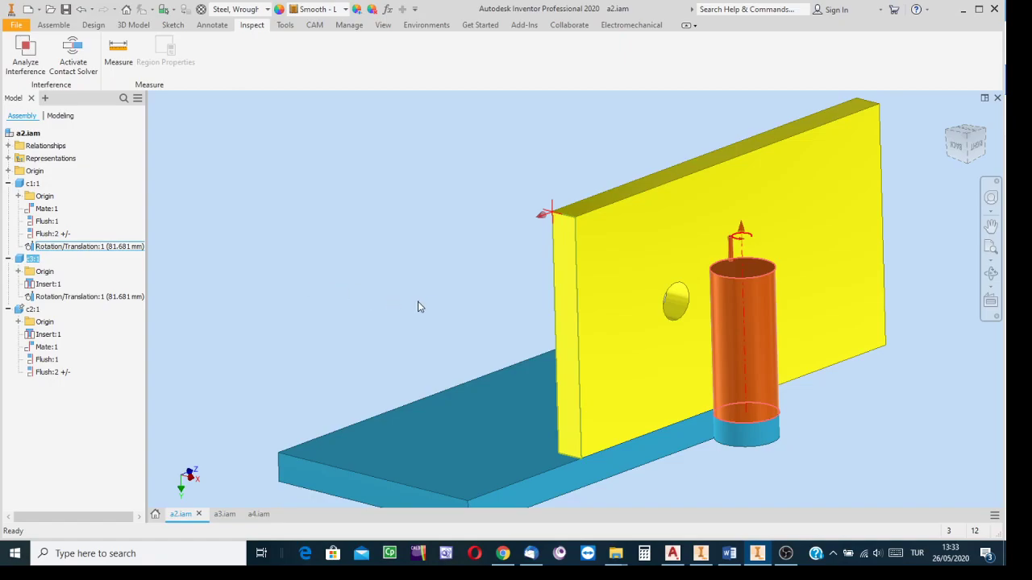
pyautogui.rightClick(71, 249)
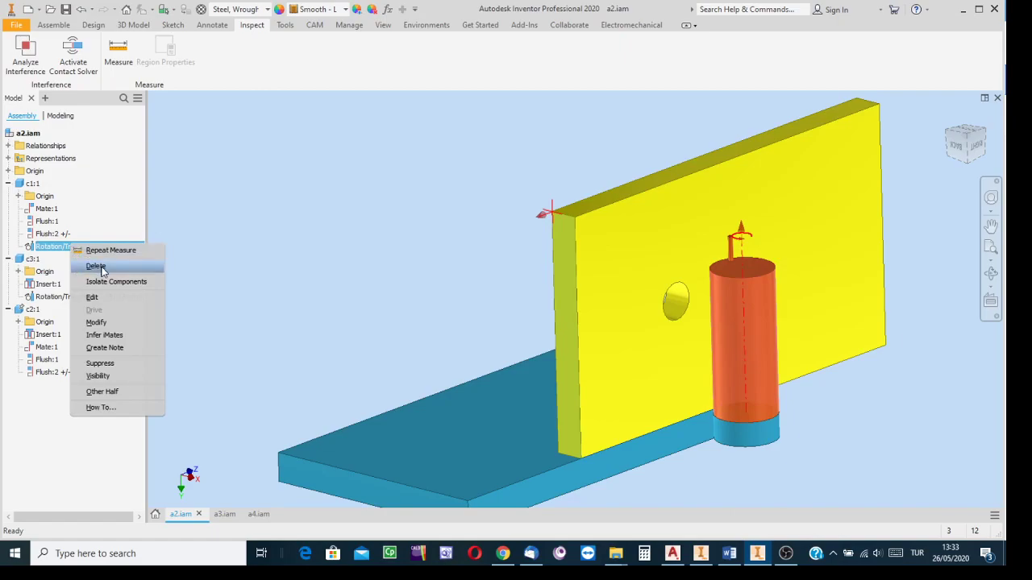
pyautogui.click(97, 267)
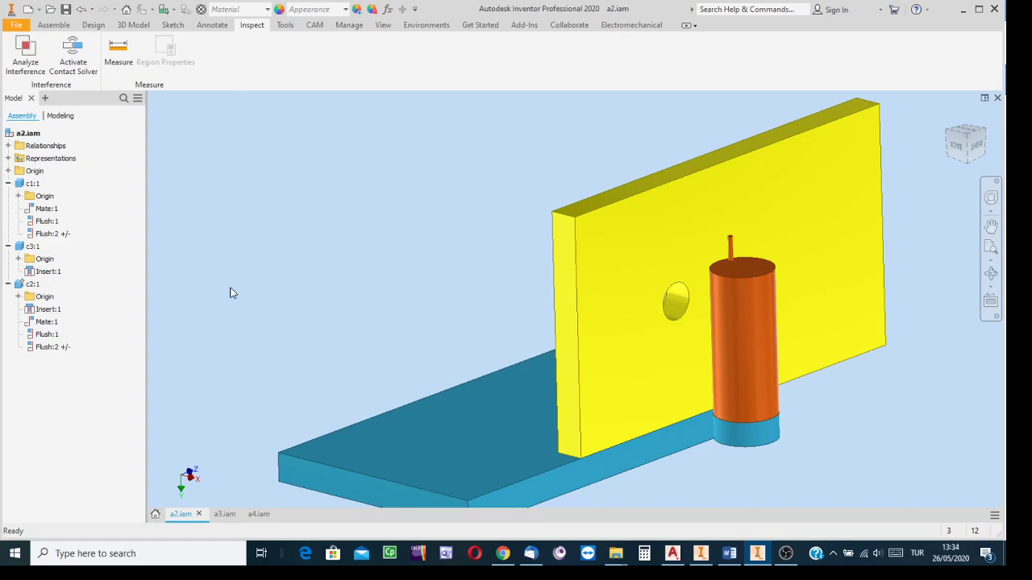
# Slide the yellow plate and turn the orange cylinder by its pin separately, leaving the plate at the end of the blue base.
pyautogui.moveTo(643, 254); pyautogui.dragTo(468, 322)
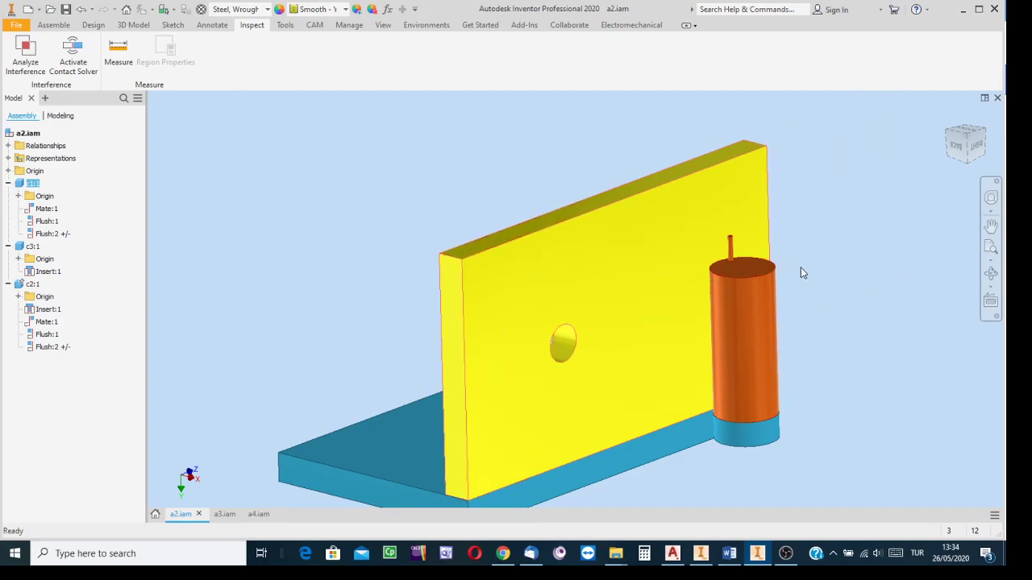
pyautogui.moveTo(548, 267); pyautogui.dragTo(485, 245)
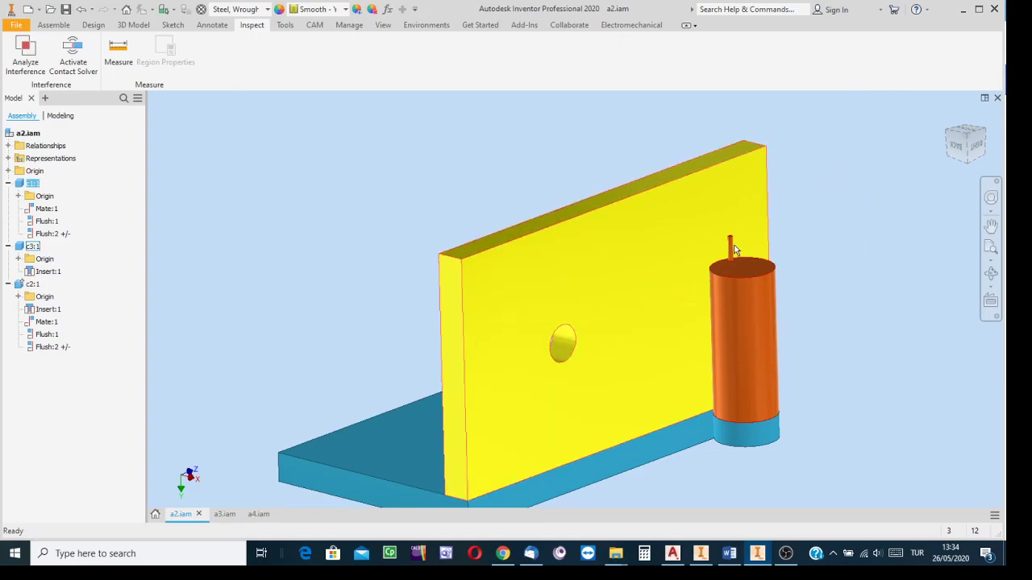
pyautogui.moveTo(732, 249); pyautogui.dragTo(798, 295)
pyautogui.moveTo(582, 269); pyautogui.dragTo(428, 291)
pyautogui.moveTo(521, 284); pyautogui.dragTo(432, 344)
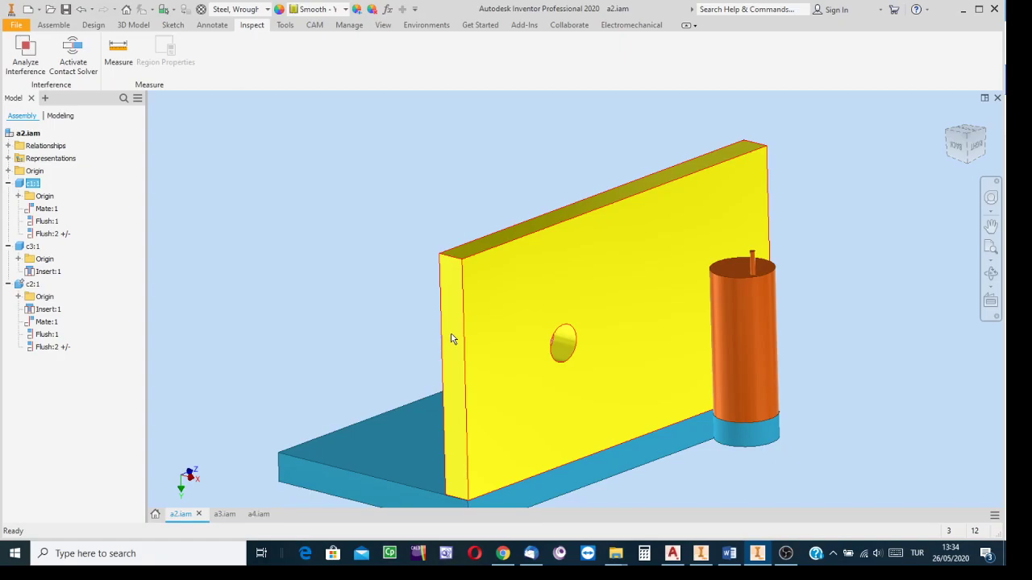
# Add a Rotation-Translation motion constraint of 81.681 mm between the orange cylinder's axis and the yellow plate's narrow end face.
pyautogui.click(60, 26)
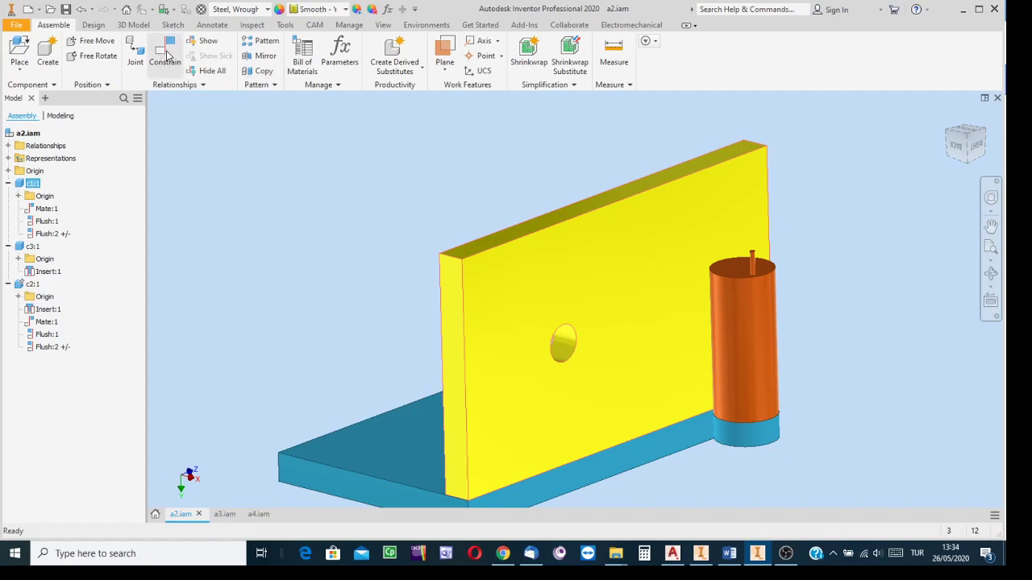
pyautogui.click(167, 55)
pyautogui.moveTo(297, 133)
pyautogui.mouseDown()
pyautogui.moveTo(341, 132)
pyautogui.moveTo(305, 125)
pyautogui.mouseUp()
pyautogui.click(250, 141)
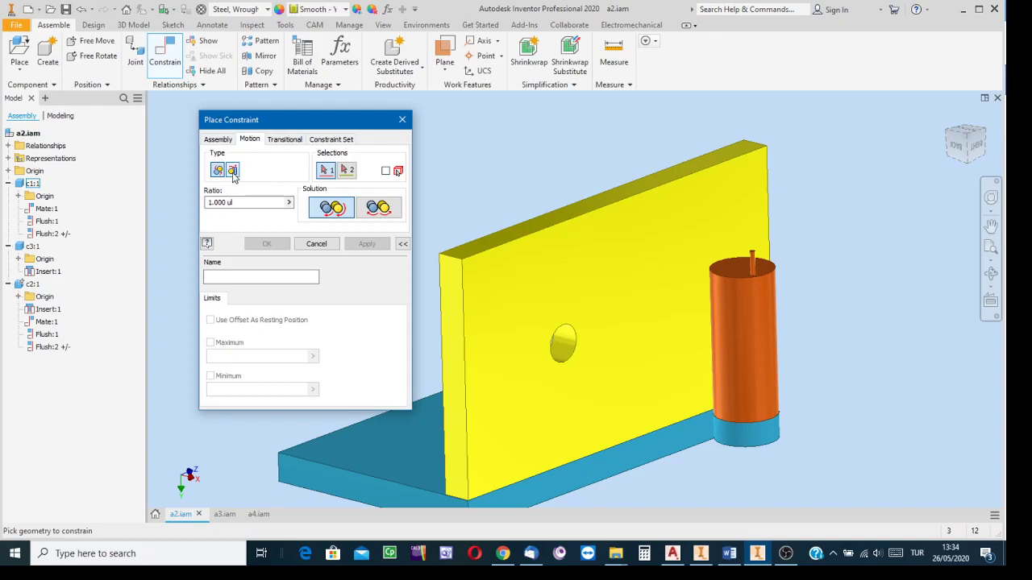
pyautogui.click(233, 171)
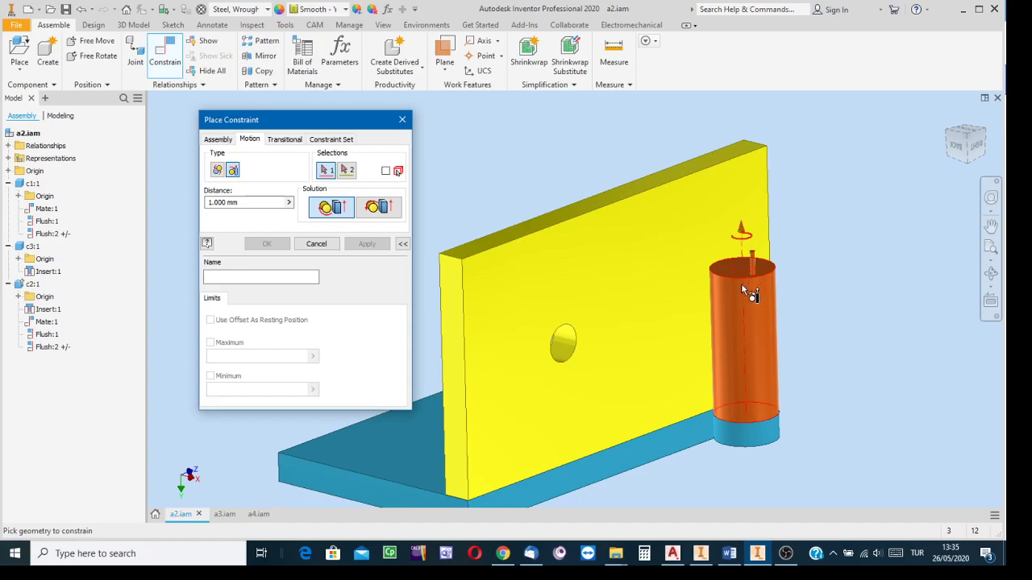
pyautogui.moveTo(760, 304)
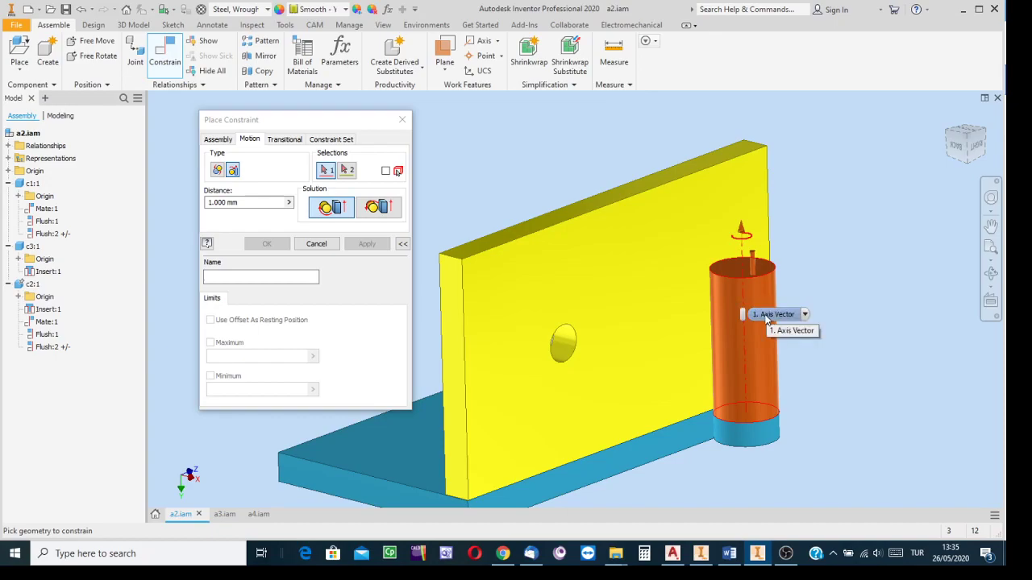
pyautogui.click(746, 303)
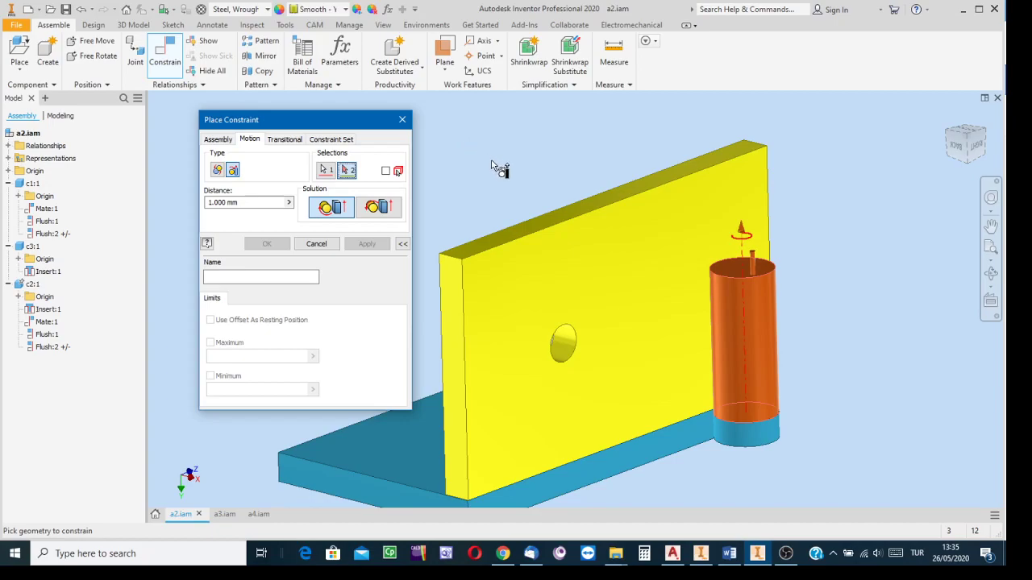
pyautogui.click(598, 259)
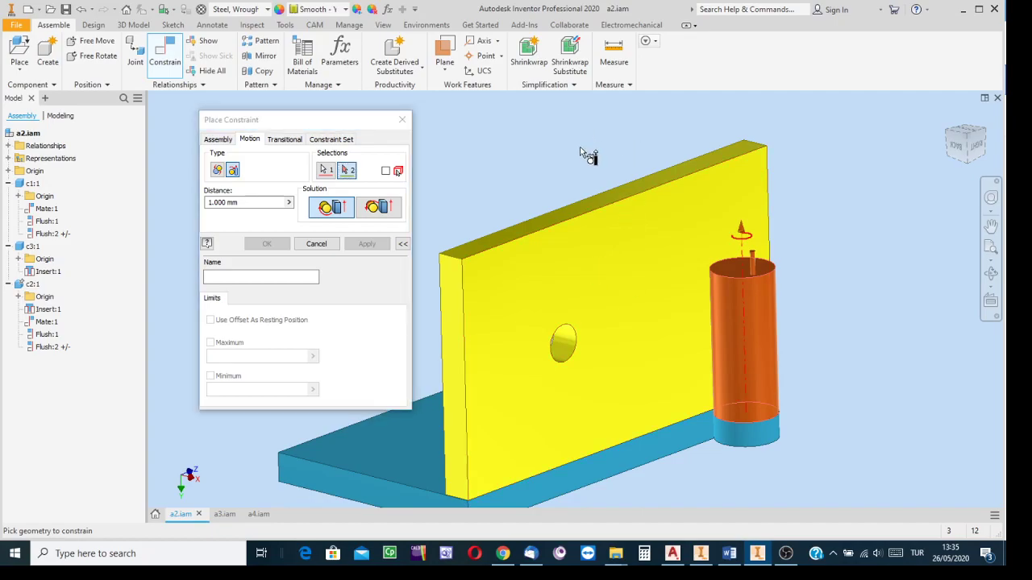
pyautogui.click(653, 266)
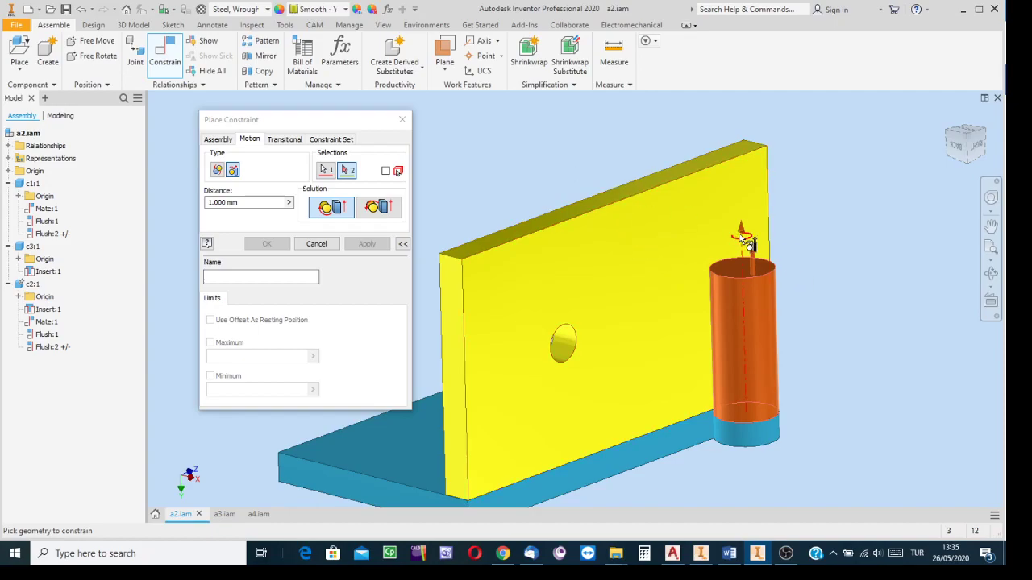
pyautogui.click(456, 327)
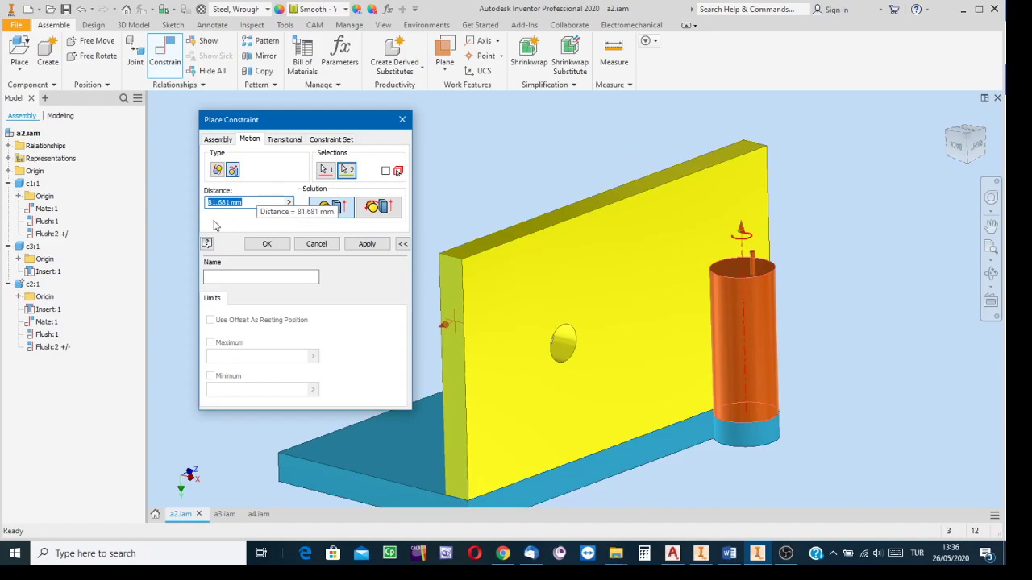
pyautogui.click(265, 250)
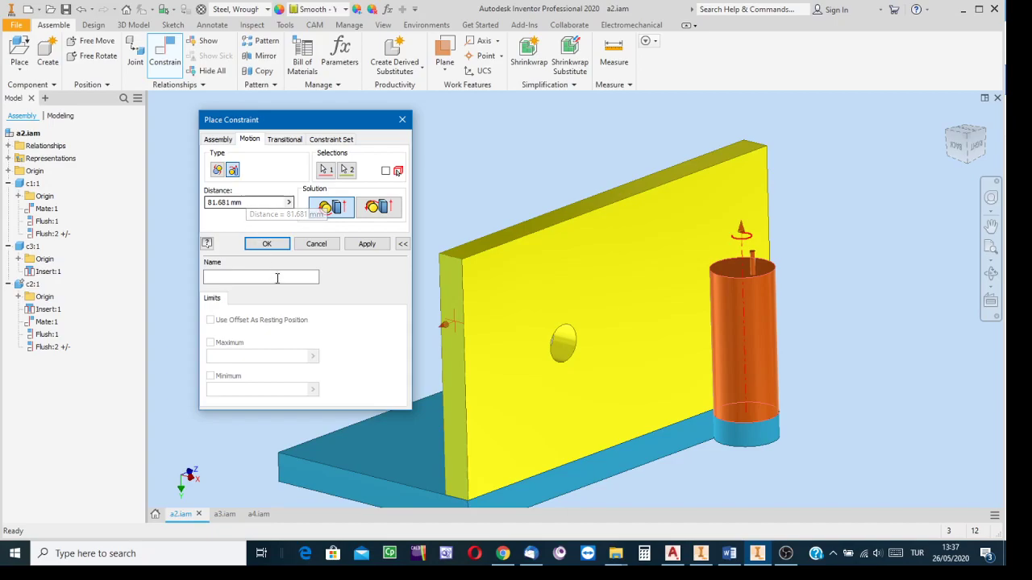
pyautogui.click(278, 243)
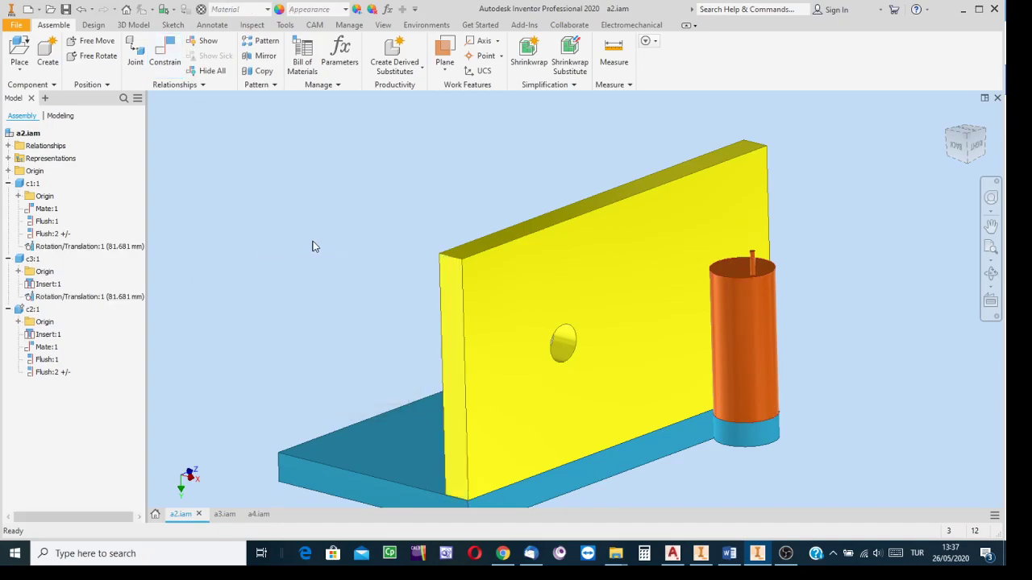
# Move the yellow plate and turn the orange cylinder by its pin to watch the linked motion.
pyautogui.moveTo(500, 275); pyautogui.dragTo(485, 321)
pyautogui.moveTo(754, 254); pyautogui.dragTo(814, 290)
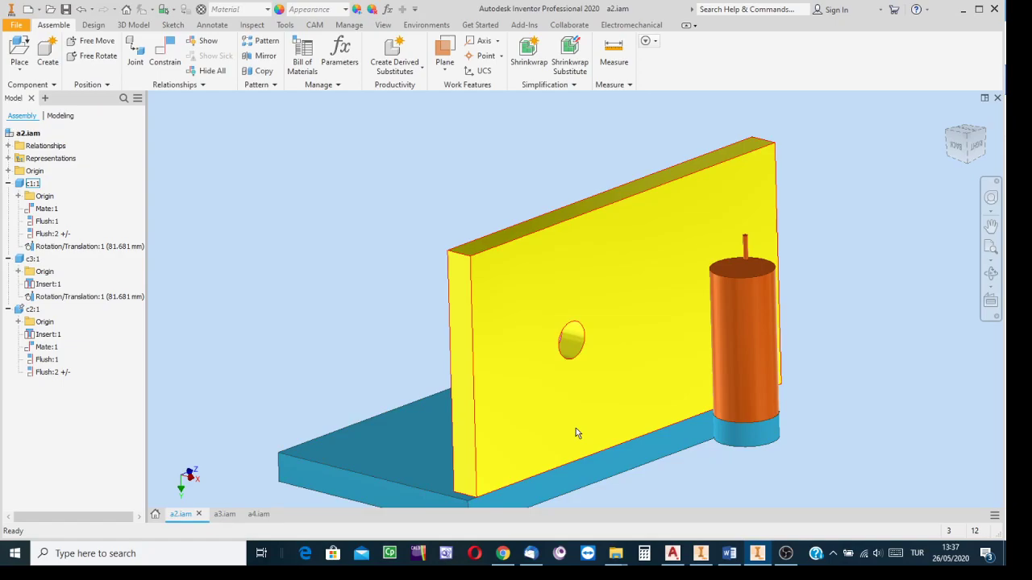
# Switch to the a3.iam assembly and swing the yellow arm back and forth around the base's pin, examining the hinge up close.
pyautogui.click(225, 515)
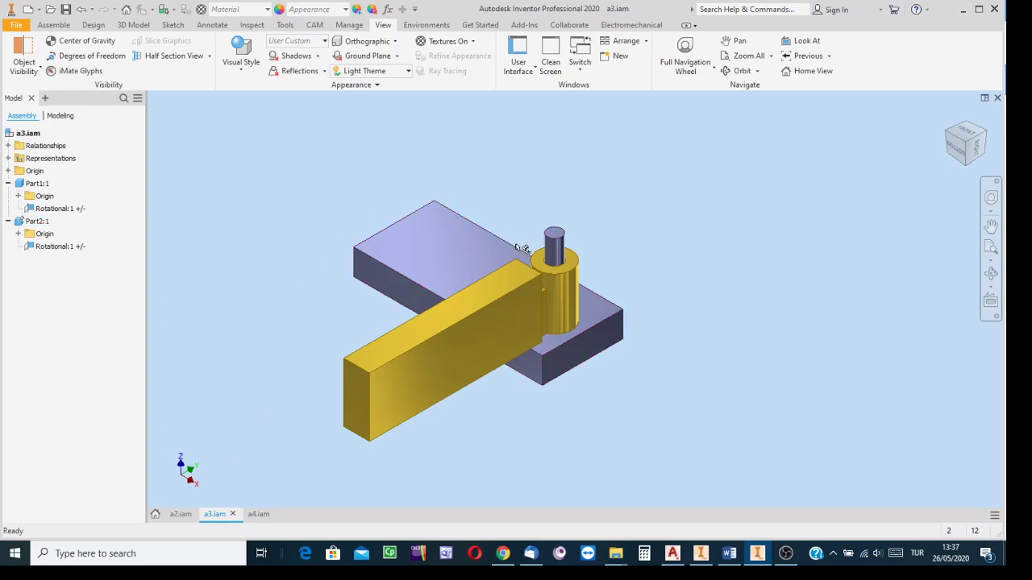
pyautogui.moveTo(378, 358); pyautogui.dragTo(361, 250)
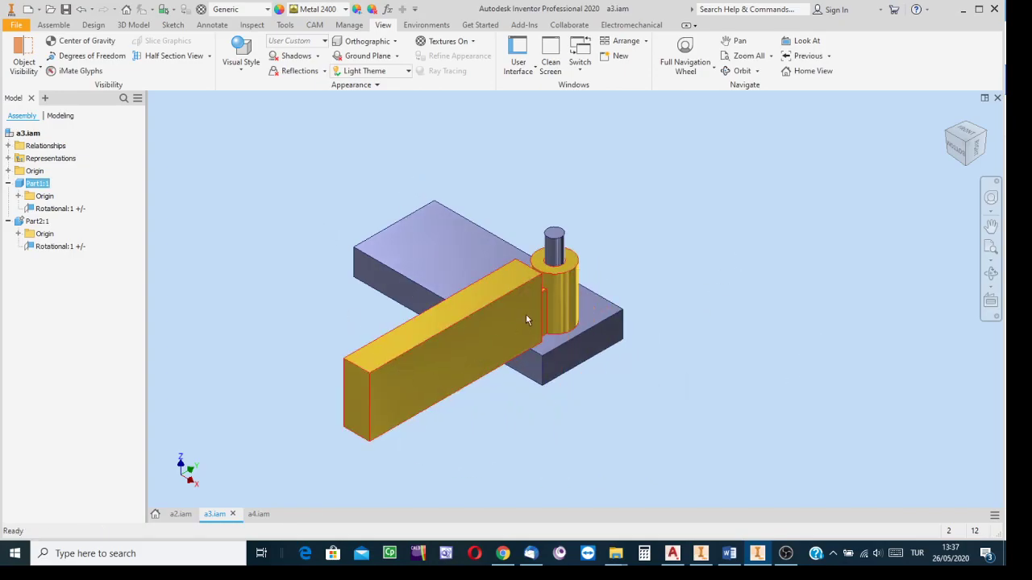
pyautogui.moveTo(376, 365); pyautogui.dragTo(764, 269)
pyautogui.scroll(5, 556, 236)
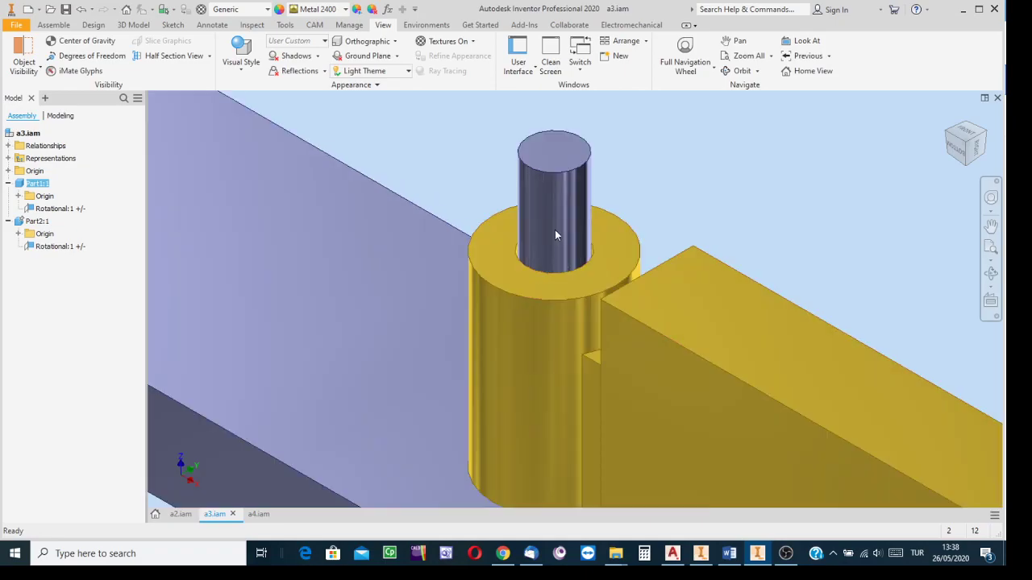
pyautogui.scroll(-3, 555, 194)
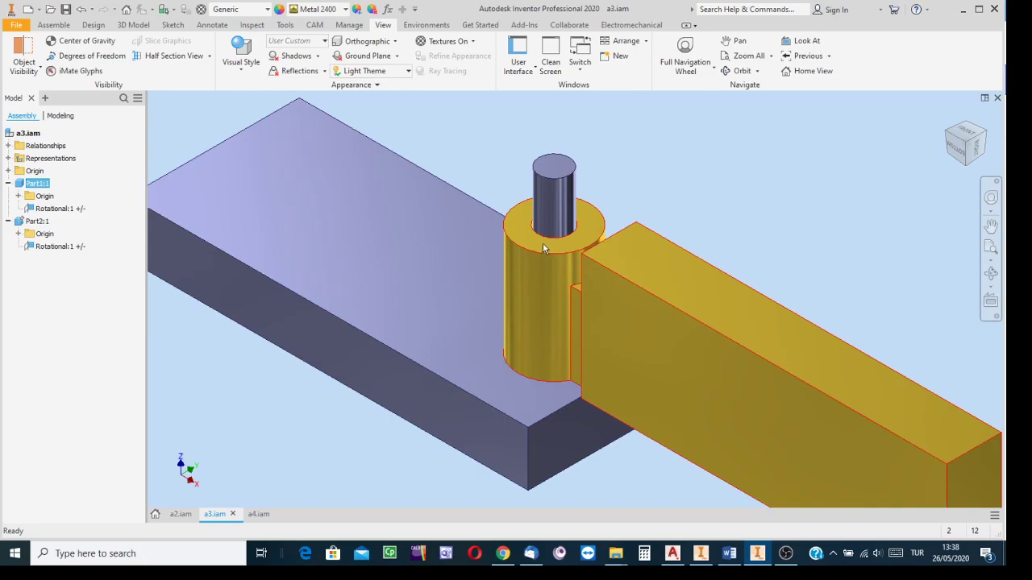
pyautogui.moveTo(807, 350); pyautogui.dragTo(465, 254)
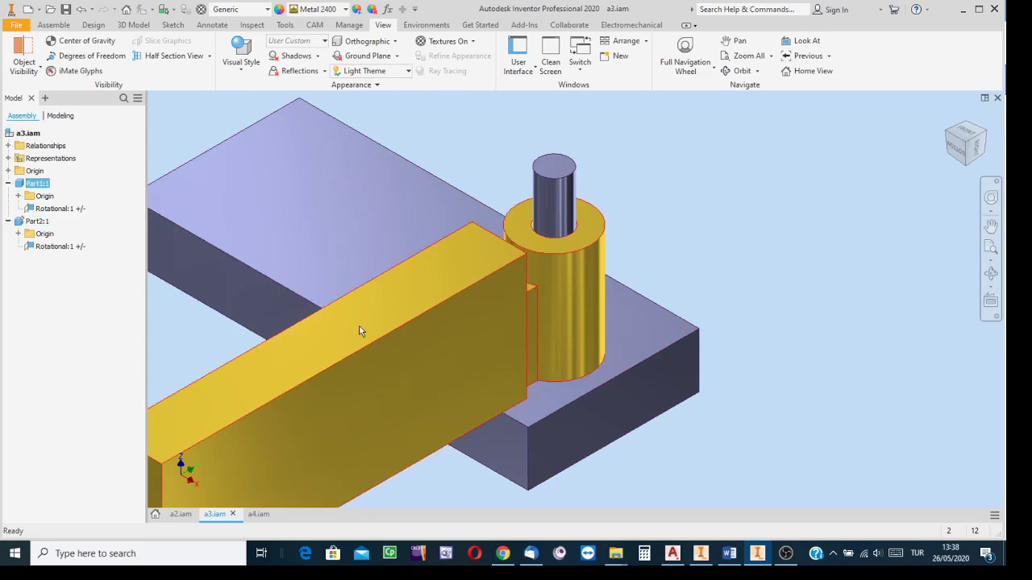
pyautogui.moveTo(306, 345); pyautogui.dragTo(421, 341)
pyautogui.scroll(-5, 684, 368)
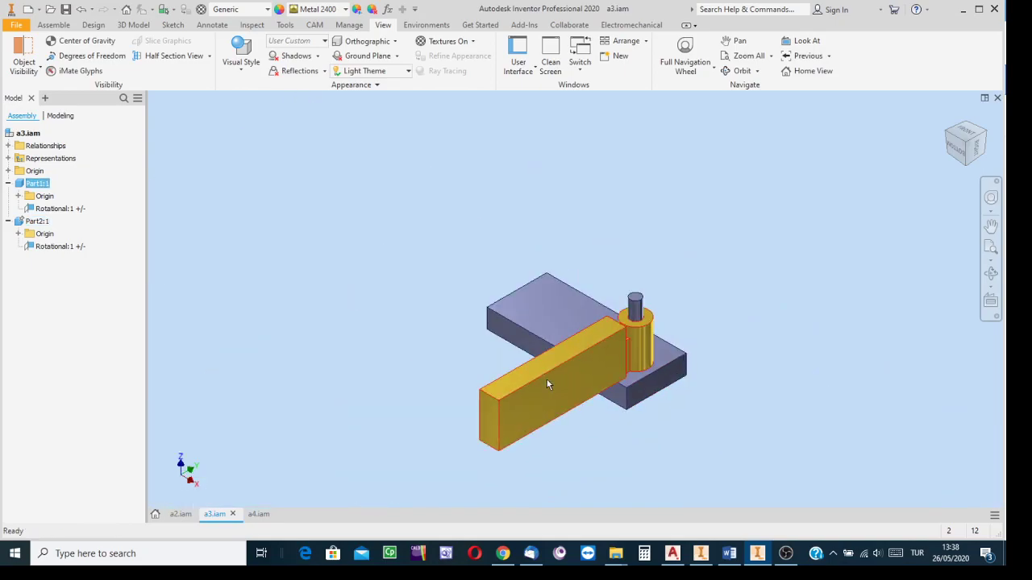
pyautogui.moveTo(517, 388); pyautogui.dragTo(298, 279)
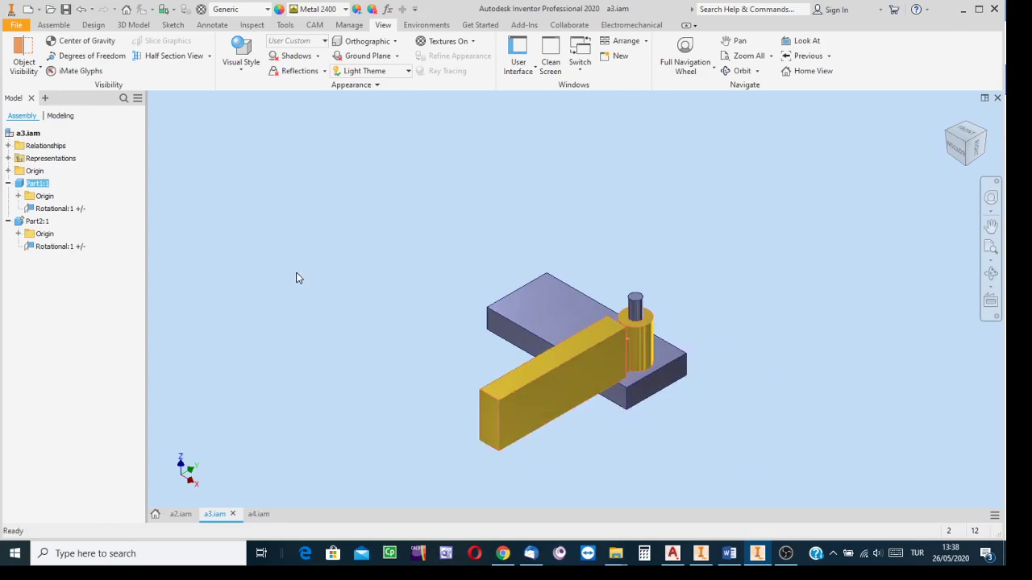
pyautogui.moveTo(500, 403); pyautogui.dragTo(339, 313)
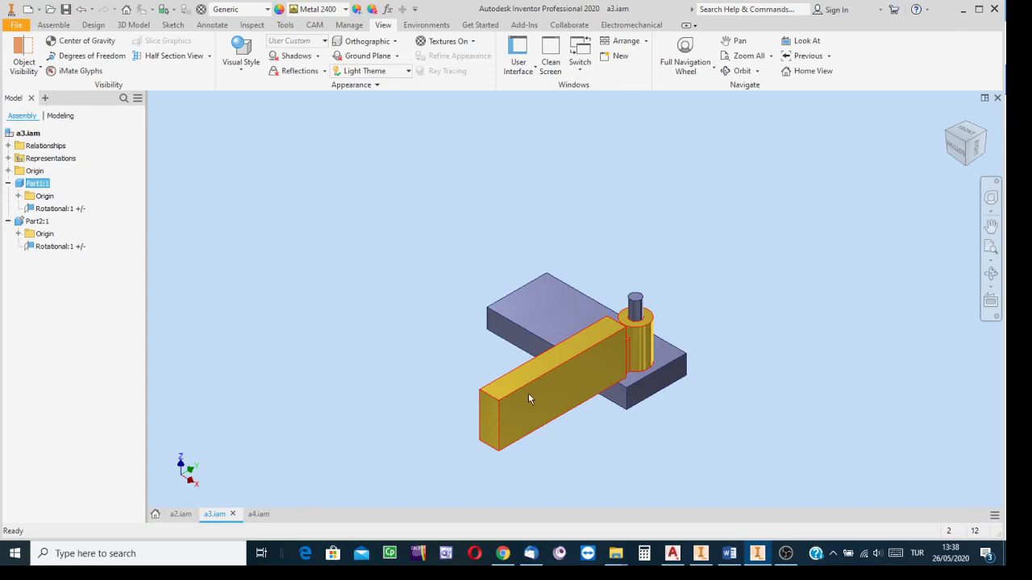
# Collapse and expand the Part1:1 and Part2:1 entries in the model tree to review the joint between them.
pyautogui.click(8, 183)
pyautogui.click(8, 196)
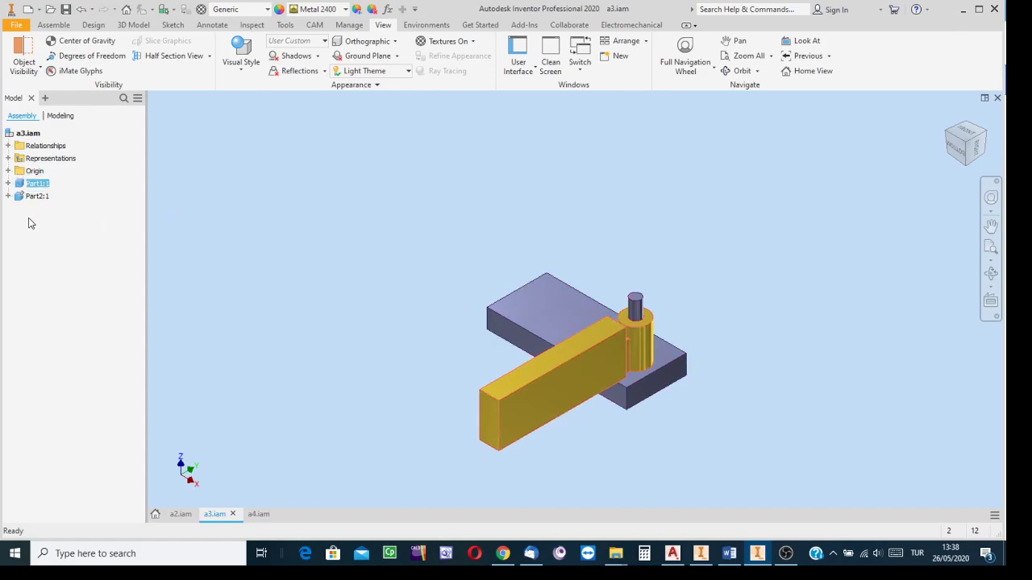
pyautogui.click(8, 184)
pyautogui.click(8, 221)
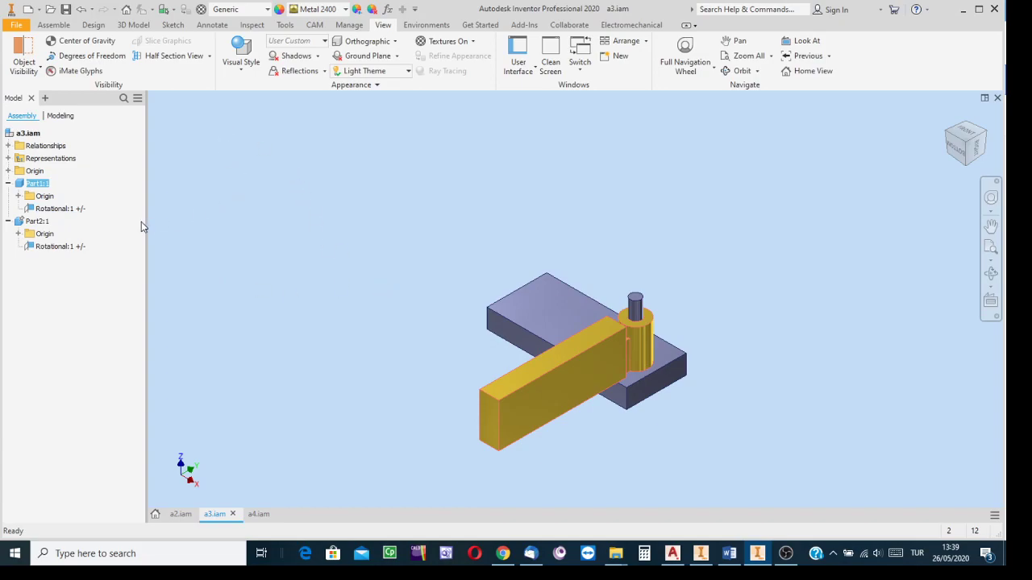
# Review the available joint types and the angular and linear limit settings of the Place Joint command, and close it without placing a joint.
pyautogui.click(53, 24)
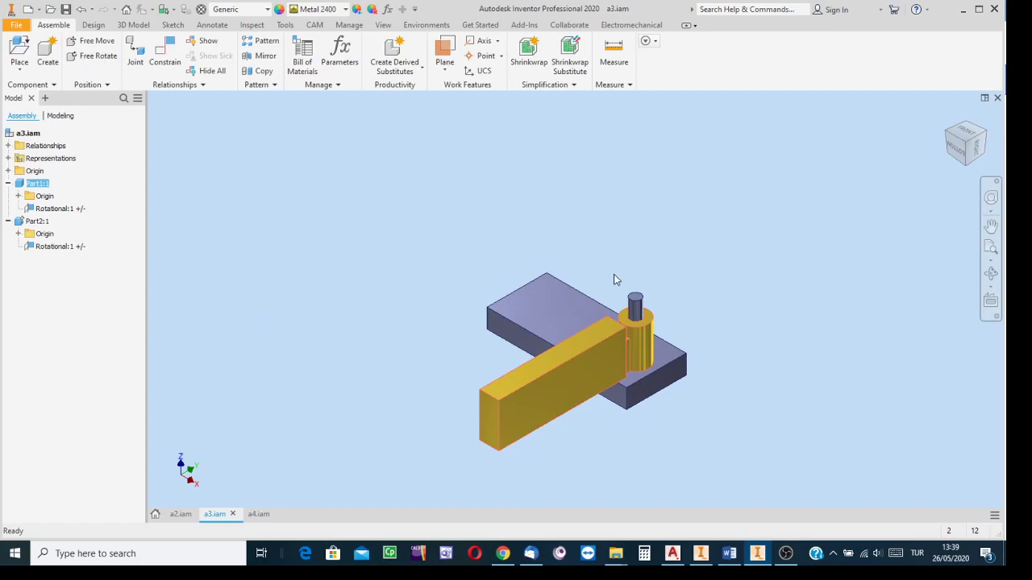
pyautogui.click(482, 398)
pyautogui.click(136, 53)
pyautogui.moveTo(322, 136)
pyautogui.mouseDown()
pyautogui.moveTo(281, 120)
pyautogui.moveTo(302, 137)
pyautogui.mouseUp()
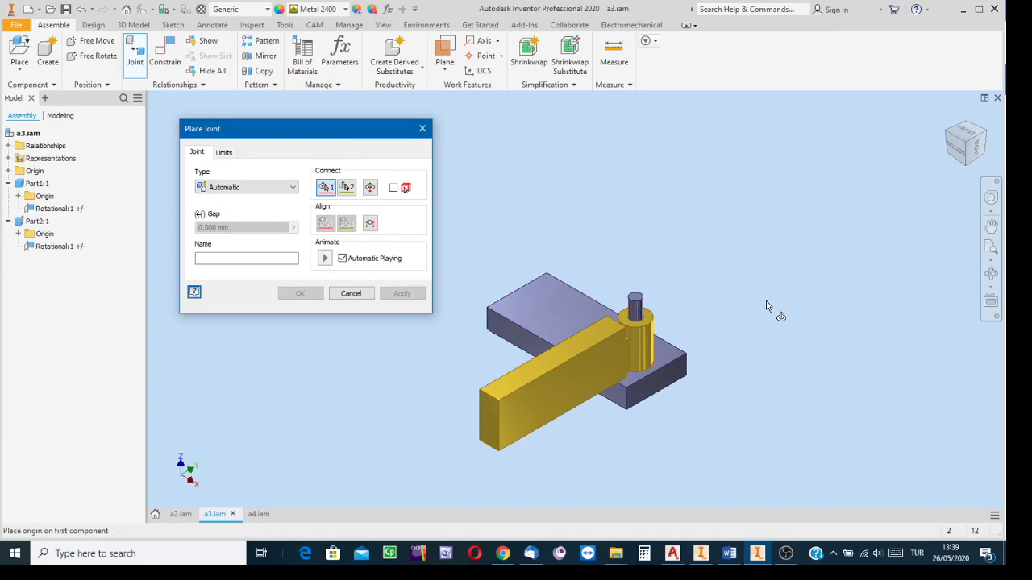
pyautogui.click(294, 187)
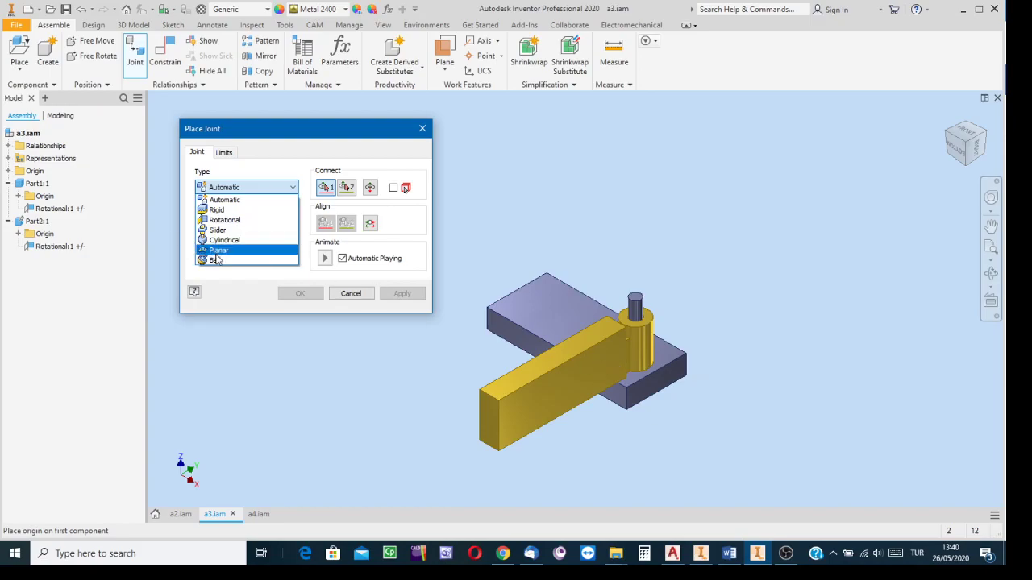
pyautogui.click(234, 189)
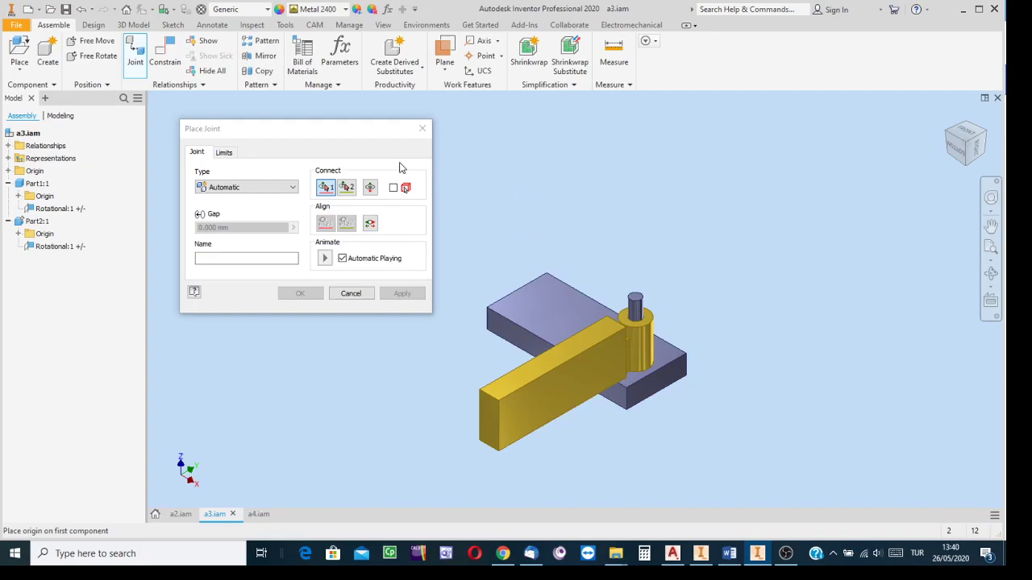
pyautogui.click(223, 153)
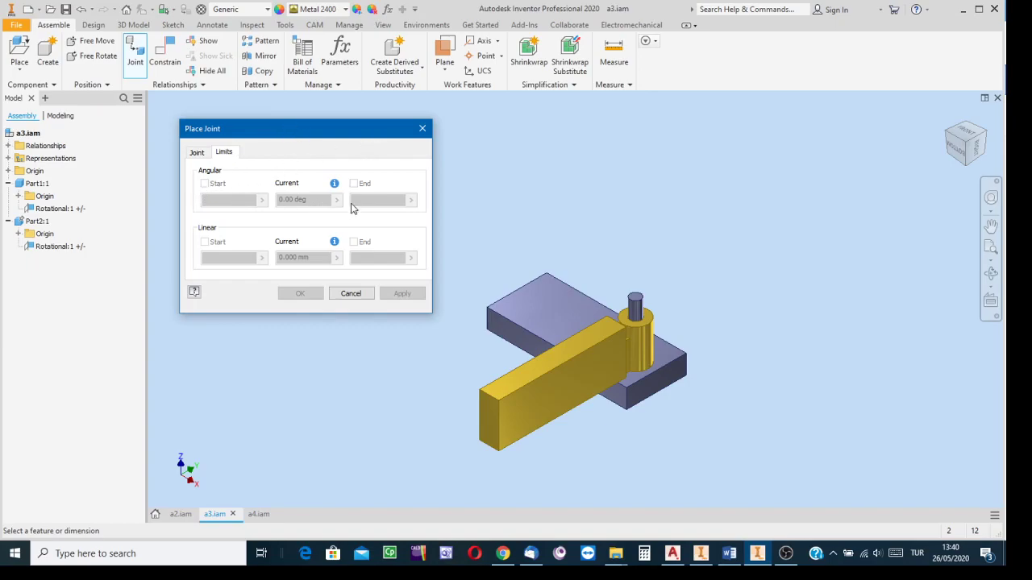
pyautogui.click(424, 129)
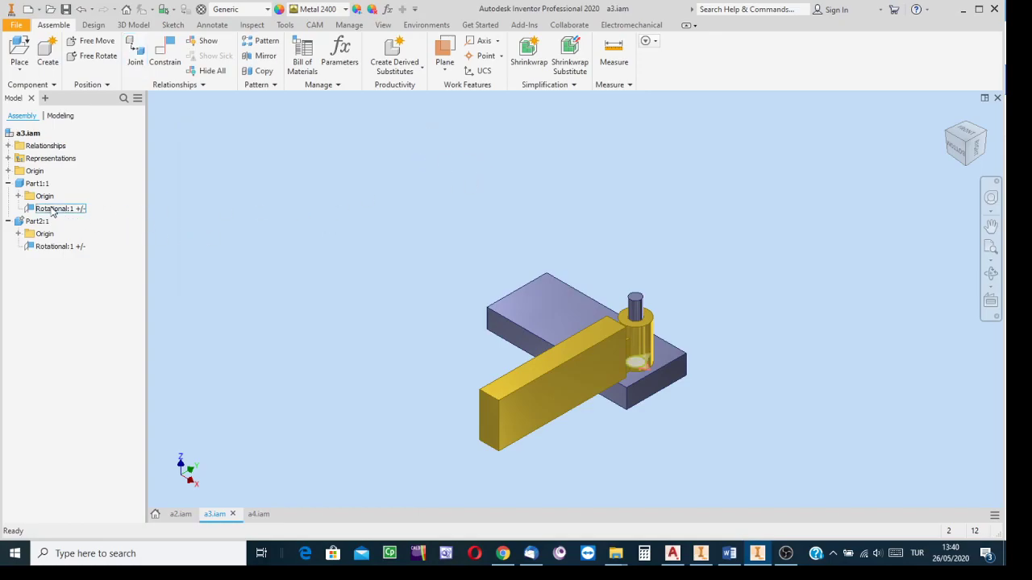
# Open the Rotational joint of Part1:1 for editing, play its animation, and review its angular limits before accepting.
pyautogui.rightClick(52, 211)
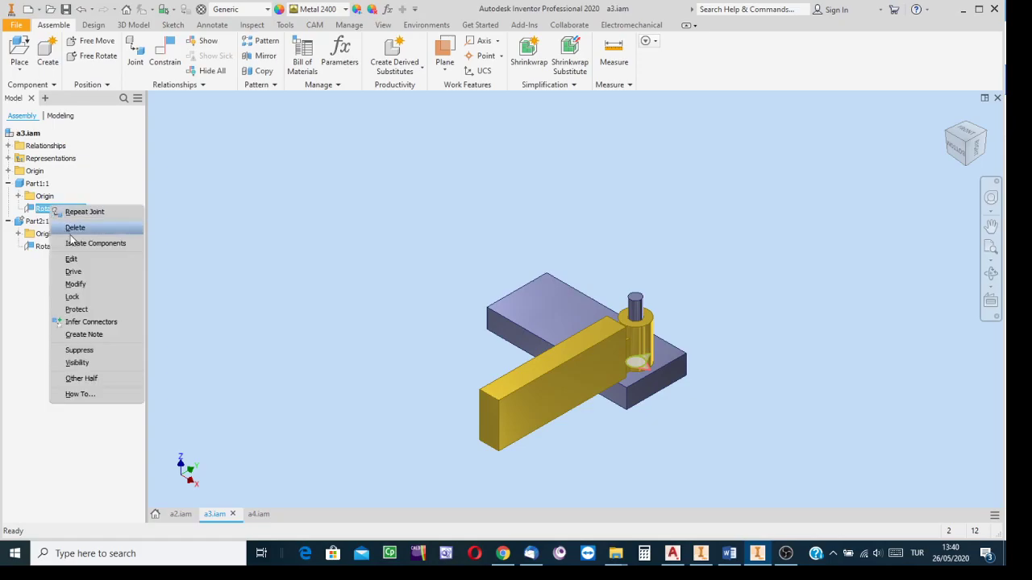
pyautogui.click(71, 260)
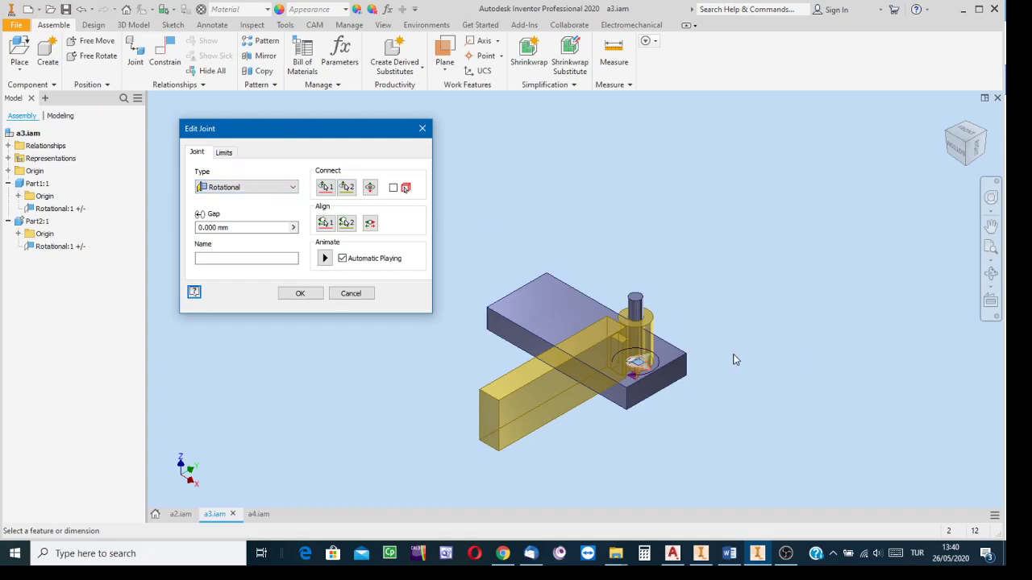
pyautogui.scroll(3, 733, 360)
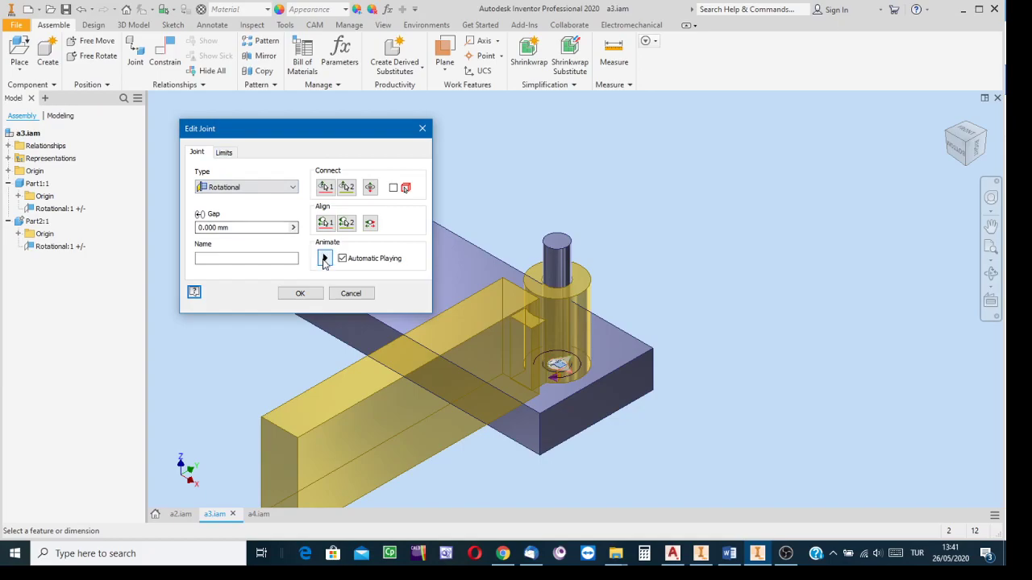
pyautogui.moveTo(312, 133)
pyautogui.mouseDown()
pyautogui.moveTo(305, 126)
pyautogui.moveTo(298, 138)
pyautogui.moveTo(304, 132)
pyautogui.mouseUp()
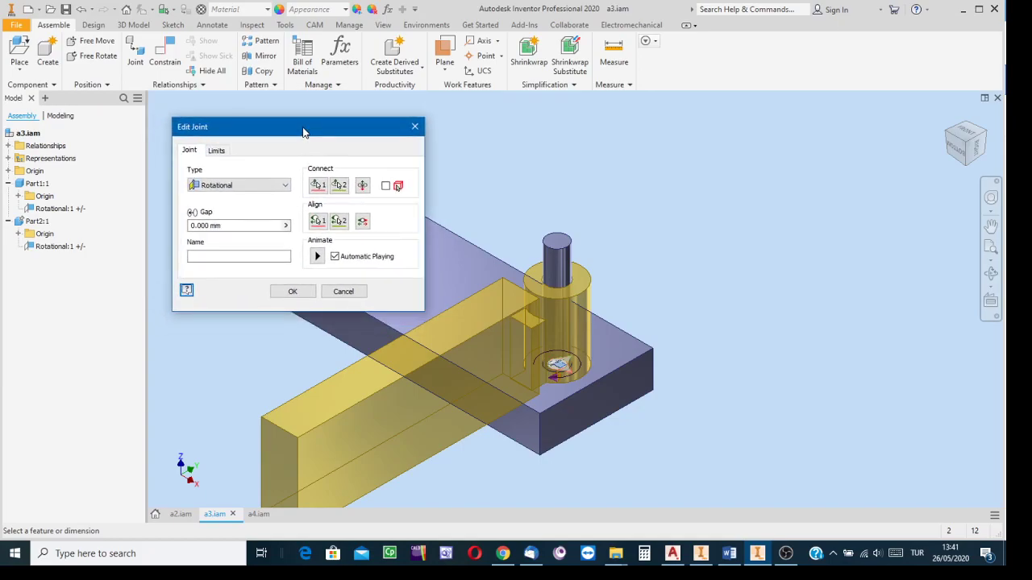
pyautogui.click(316, 256)
pyautogui.click(216, 153)
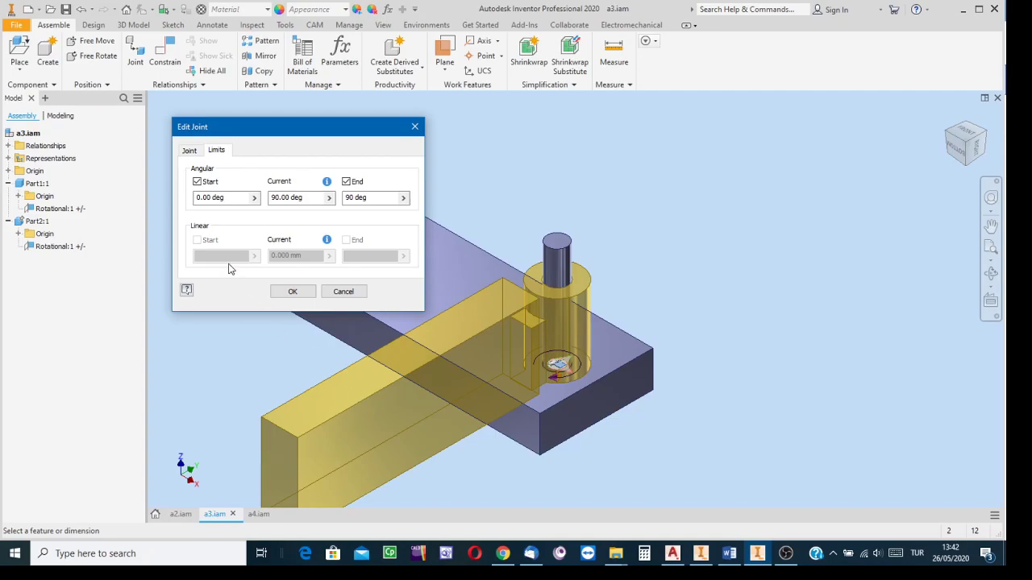
pyautogui.click(289, 293)
# Swing the yellow arm around the pin from one angular limit to the other and back.
pyautogui.moveTo(416, 352); pyautogui.dragTo(769, 368)
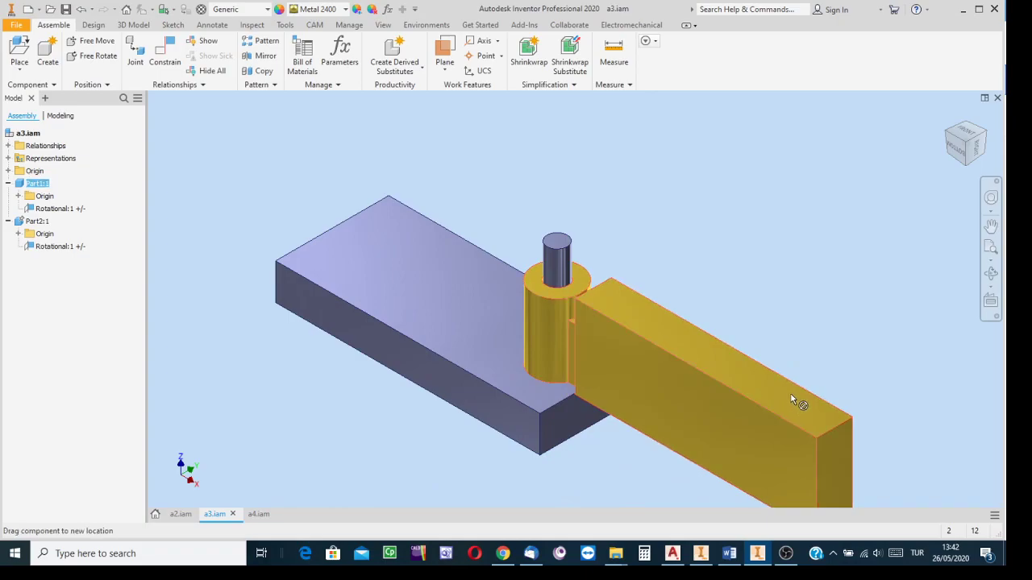
pyautogui.moveTo(792, 400); pyautogui.dragTo(735, 395)
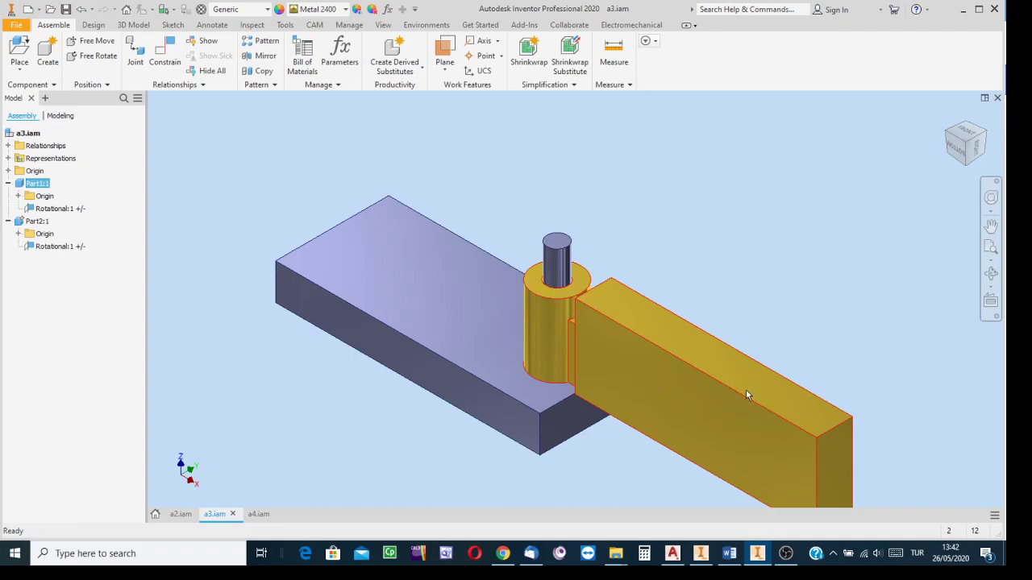
pyautogui.moveTo(748, 397); pyautogui.dragTo(400, 311)
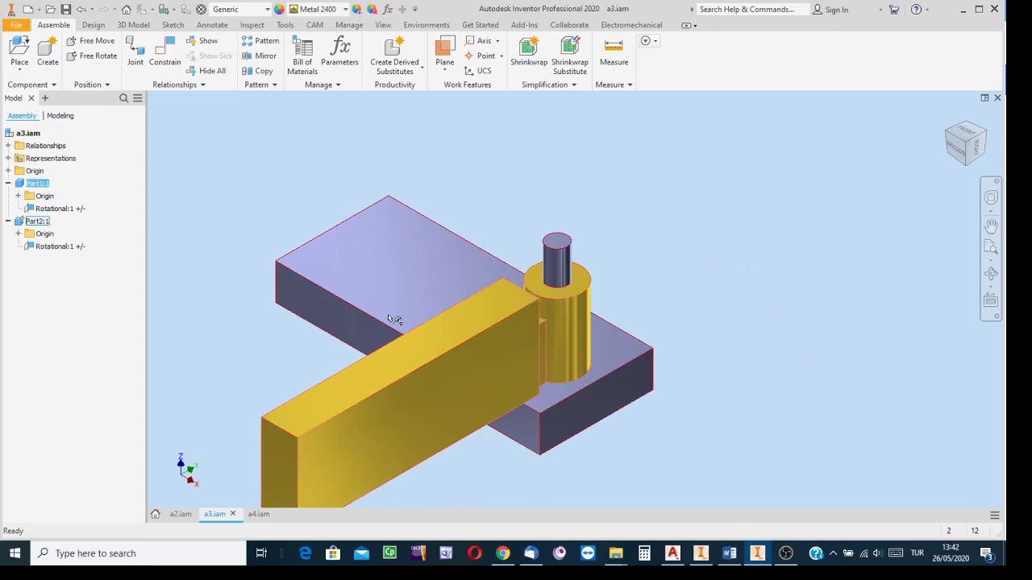
# Swing the yellow arm around the pin to the limit where it runs parallel to the plate's long side.
pyautogui.moveTo(399, 374); pyautogui.dragTo(952, 301)
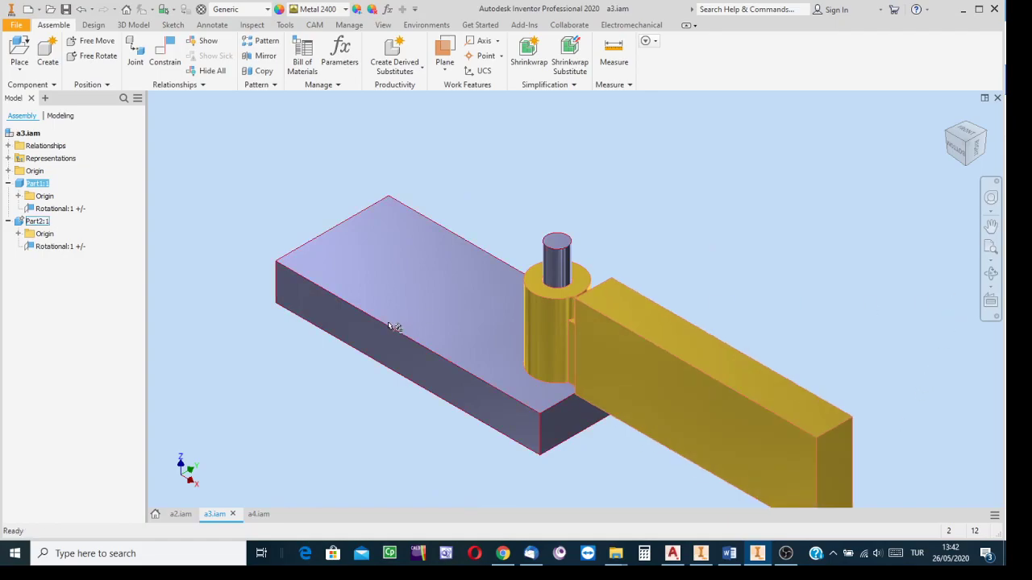
pyautogui.scroll(-3, 698, 281)
pyautogui.moveTo(696, 282); pyautogui.dragTo(560, 237, button='middle')
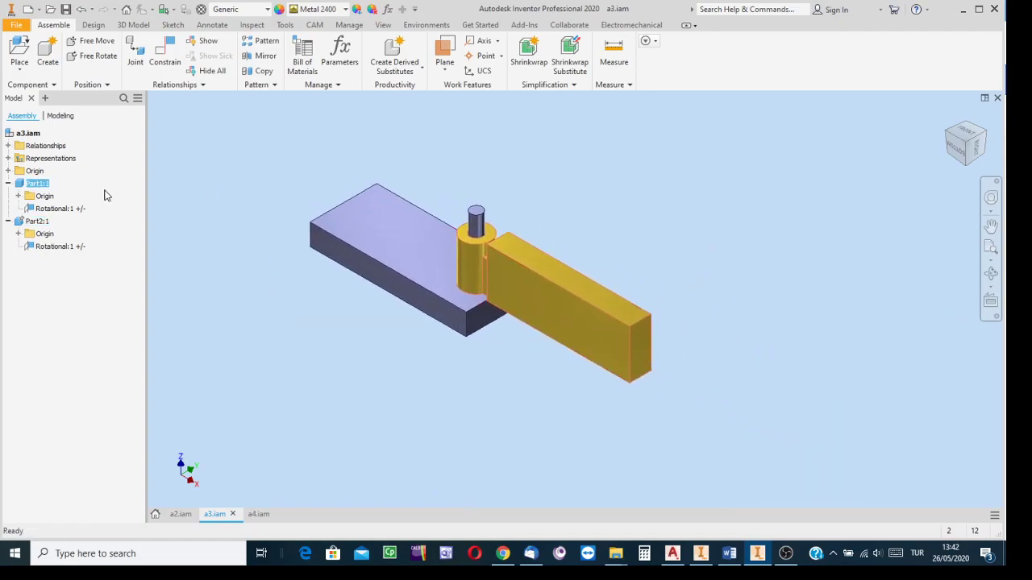
# Delete the Rotational joint between the plate and the yellow arm, and move the arm away from the pin.
pyautogui.rightClick(48, 210)
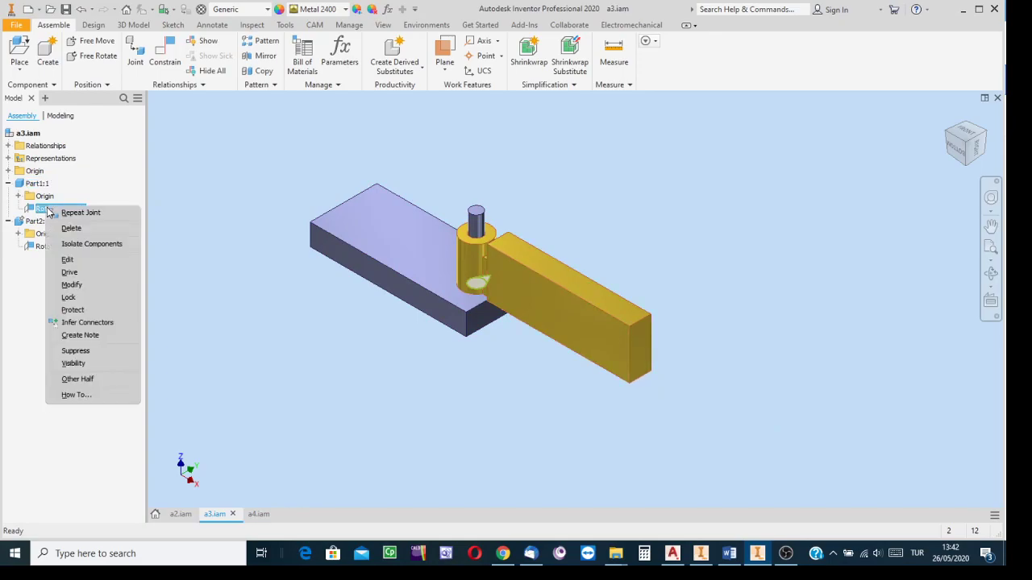
pyautogui.click(72, 229)
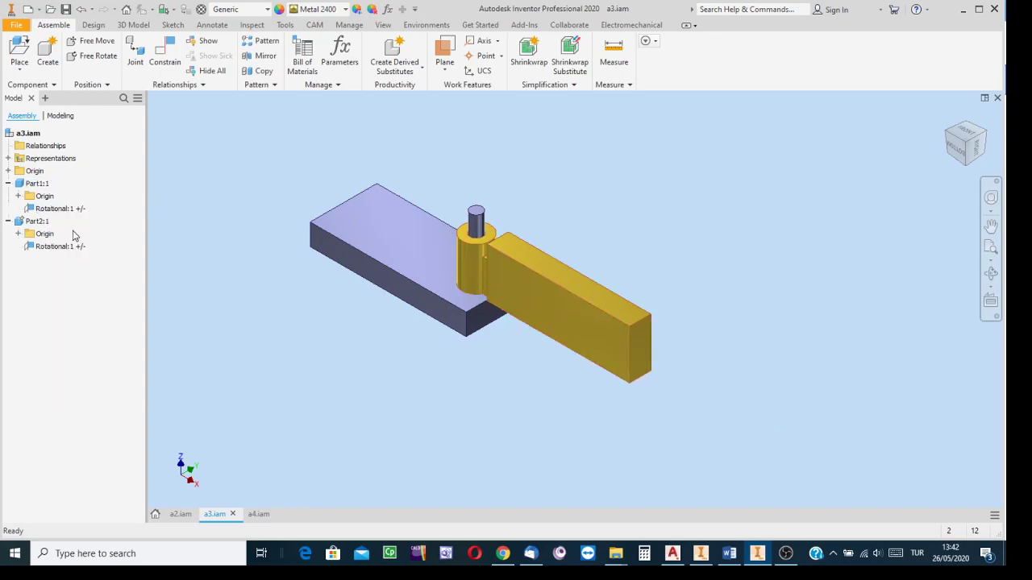
pyautogui.moveTo(553, 289); pyautogui.dragTo(723, 295)
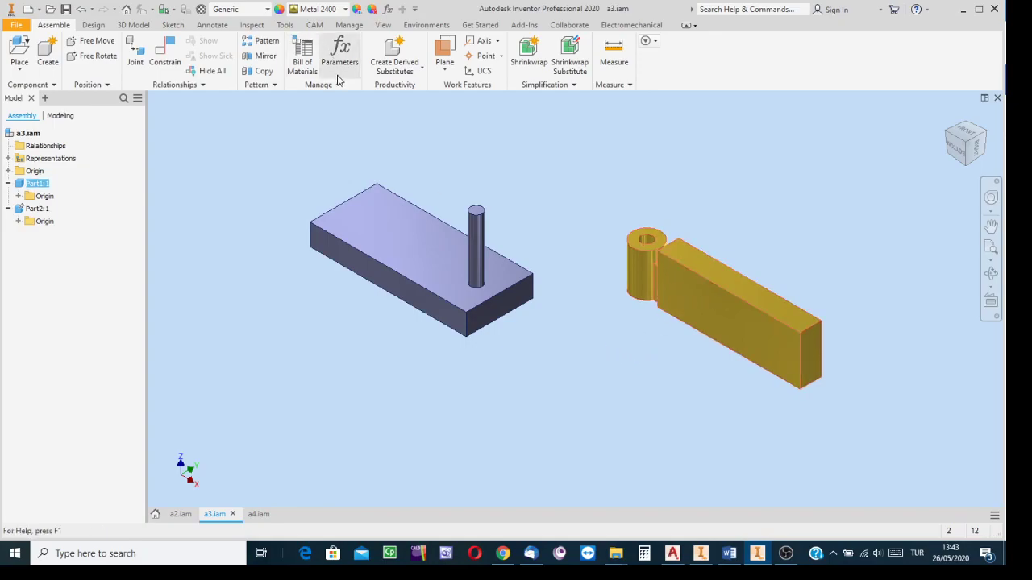
pyautogui.click(133, 50)
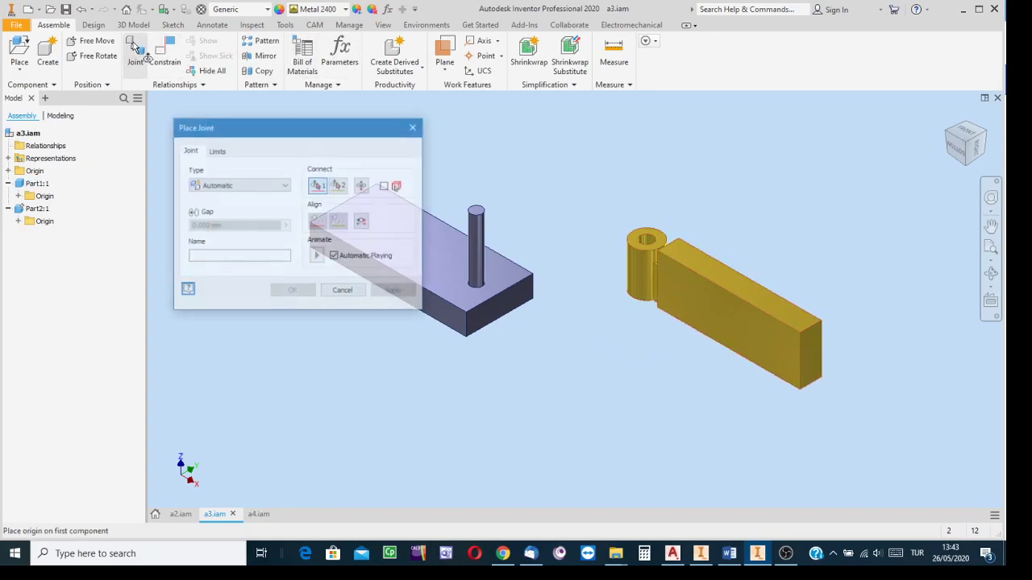
pyautogui.moveTo(322, 129); pyautogui.dragTo(251, 183)
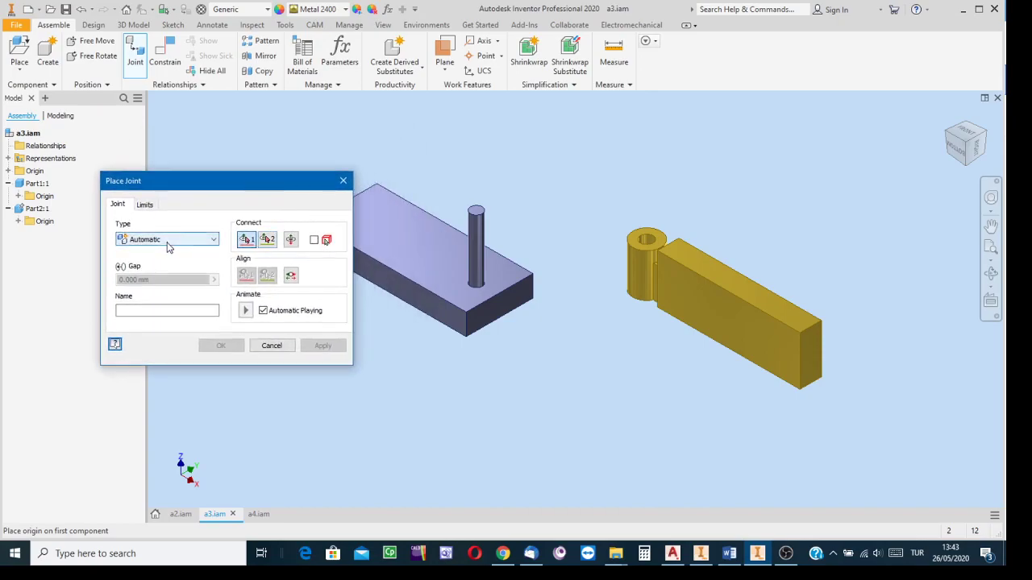
pyautogui.click(214, 240)
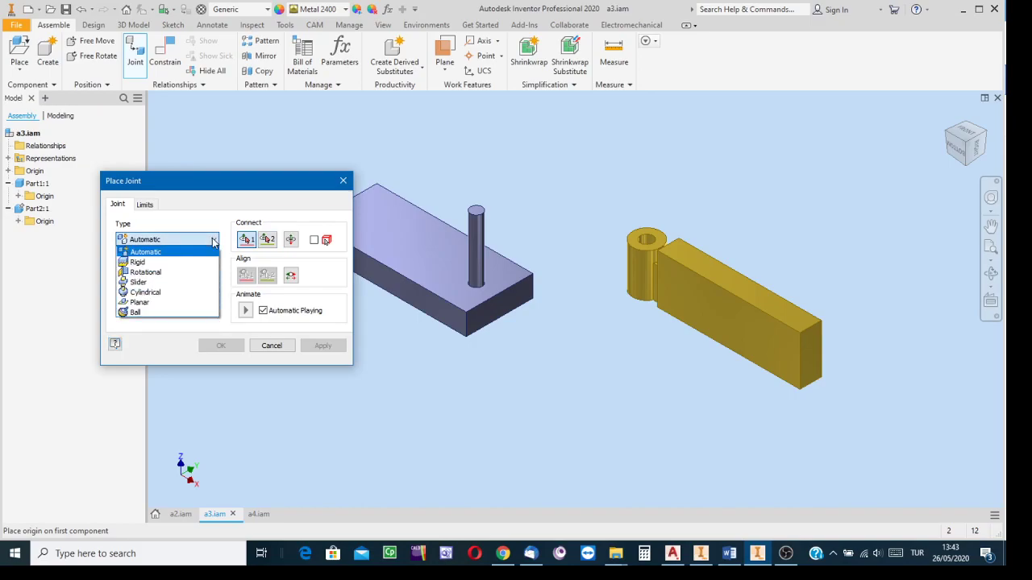
pyautogui.click(148, 272)
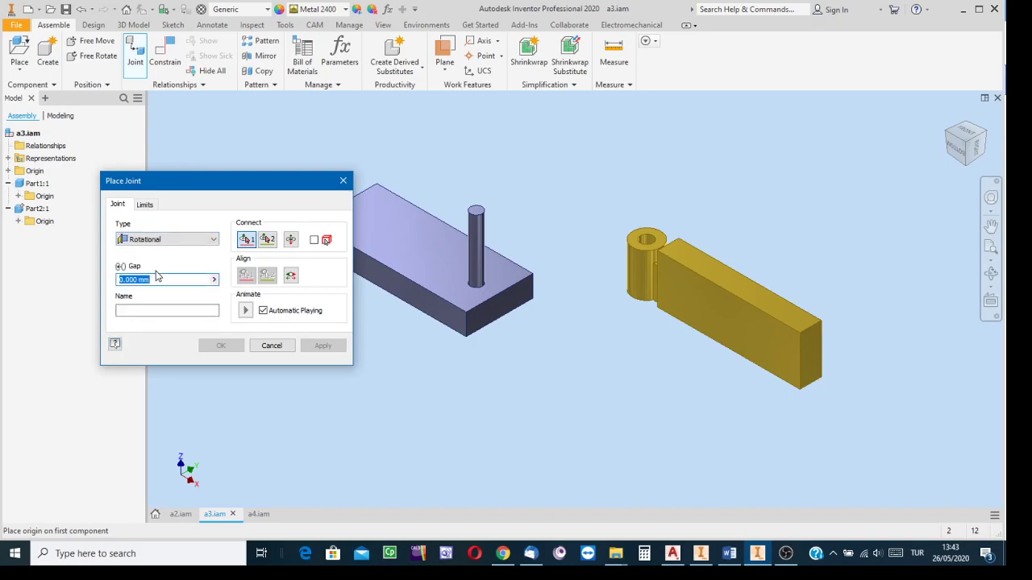
pyautogui.scroll(-3, 474, 286)
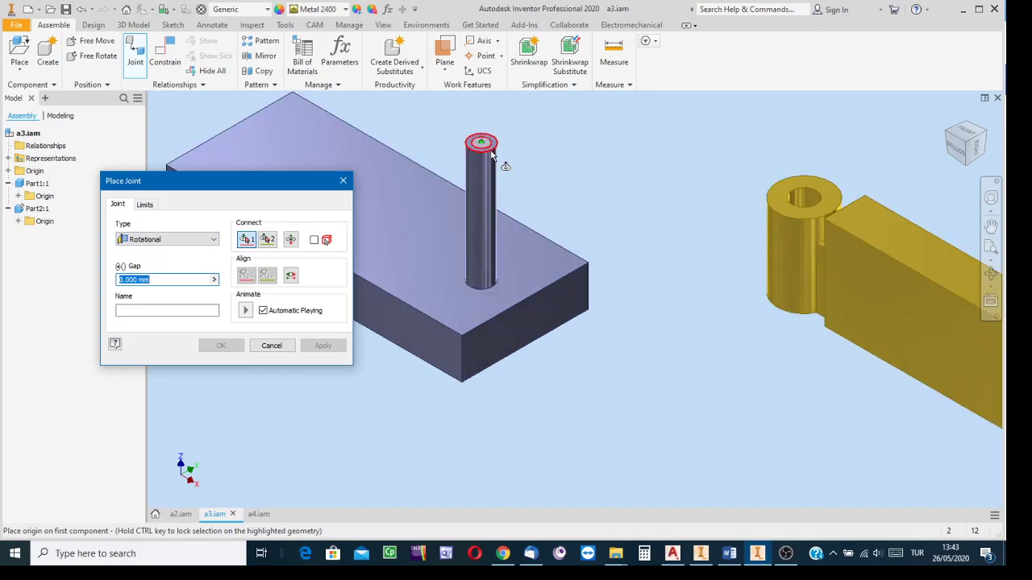
pyautogui.click(481, 287)
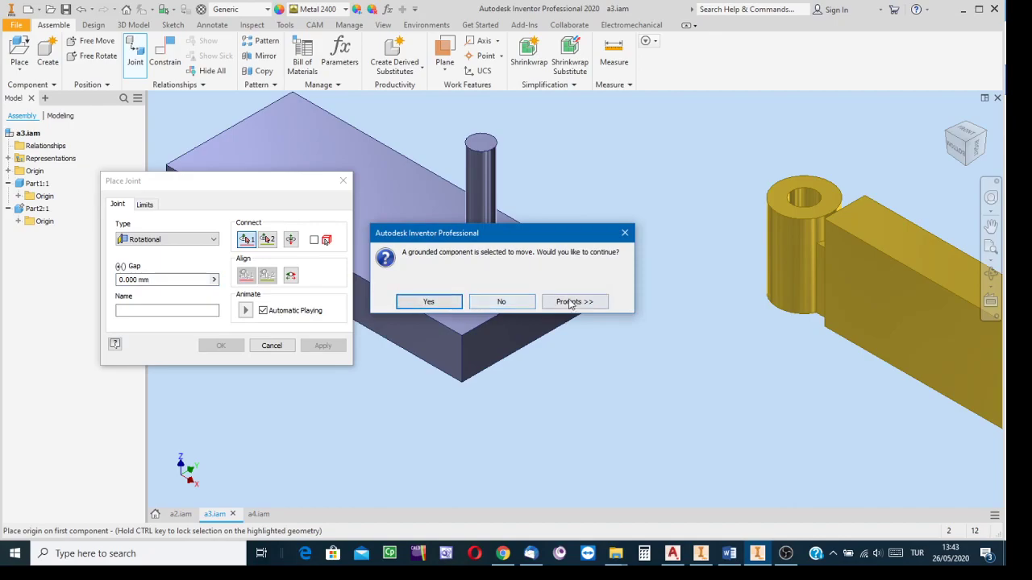
pyautogui.click(625, 232)
pyautogui.click(271, 345)
# Check the Grounded setting of the plate with the pin without changing it.
pyautogui.click(363, 253)
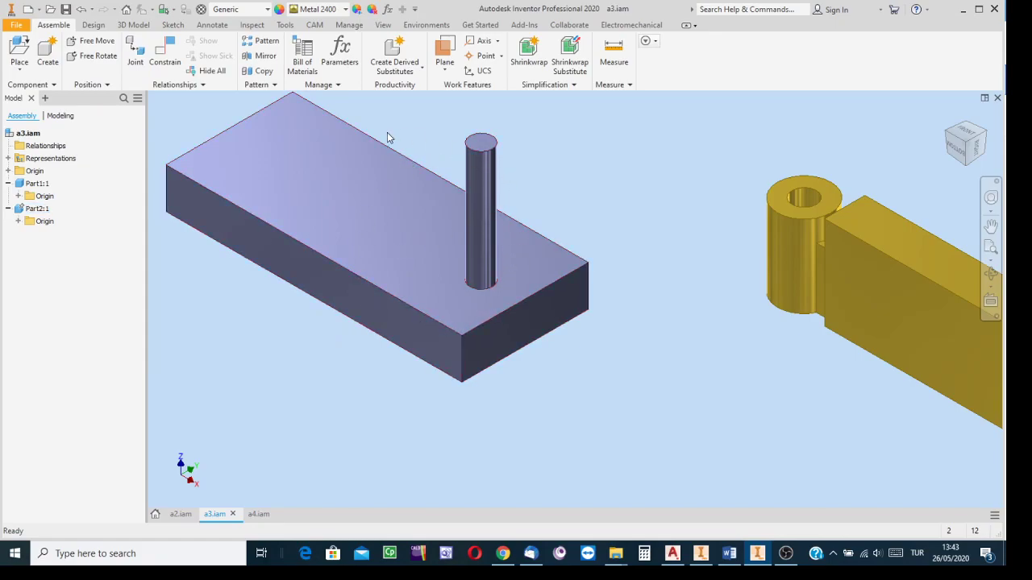
pyautogui.rightClick(355, 251)
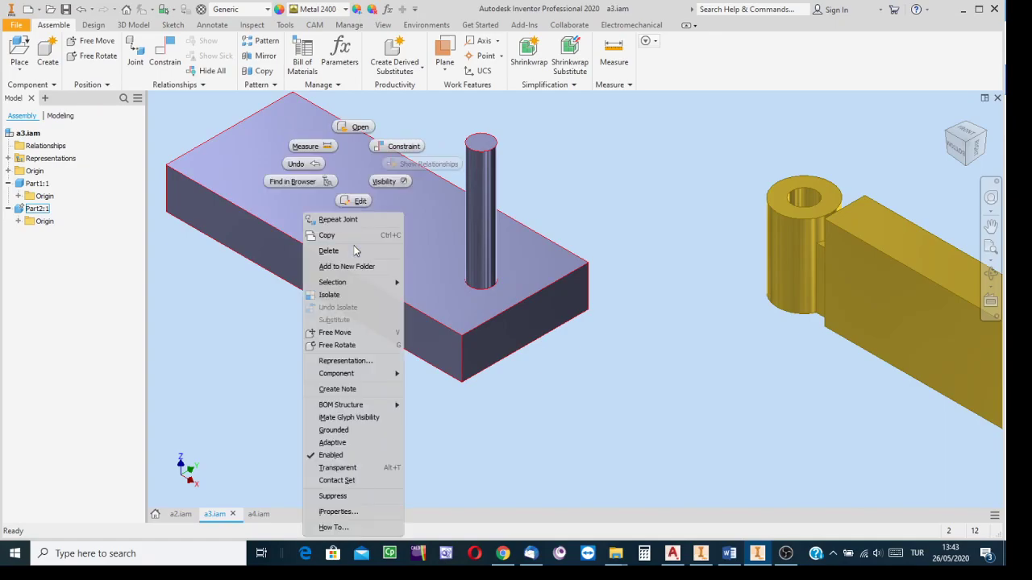
pyautogui.click(687, 345)
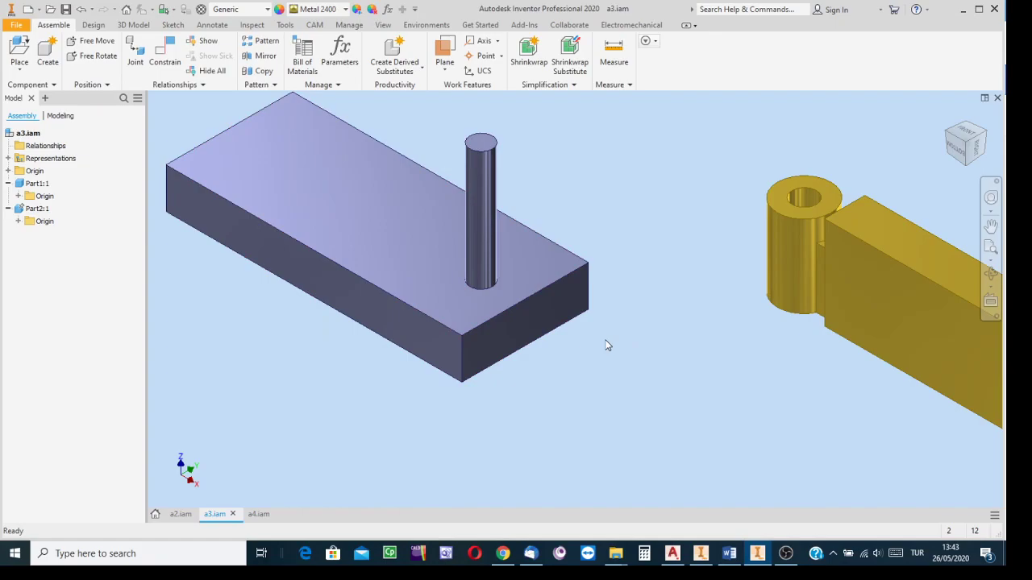
pyautogui.rightClick(397, 268)
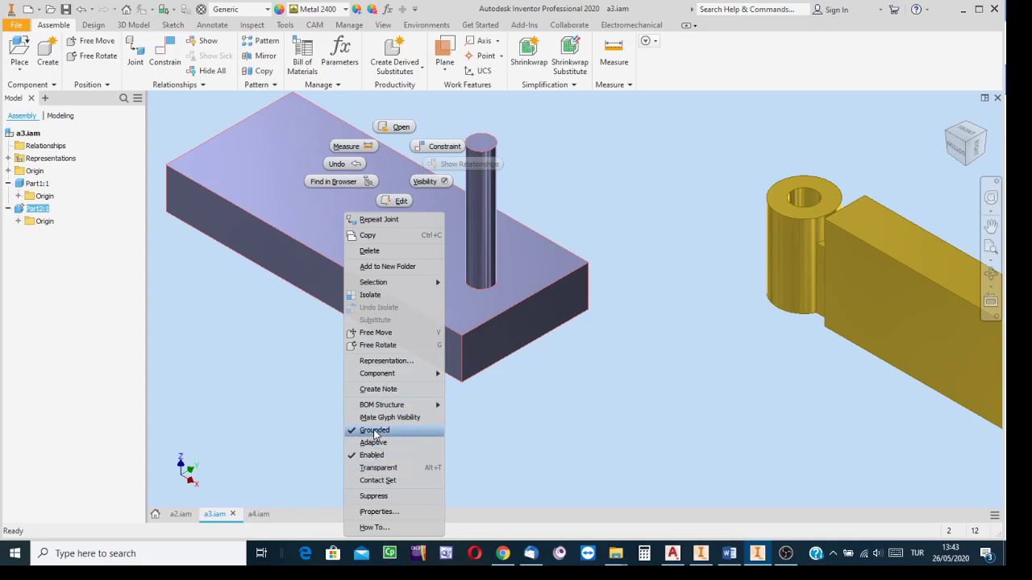
pyautogui.click(572, 435)
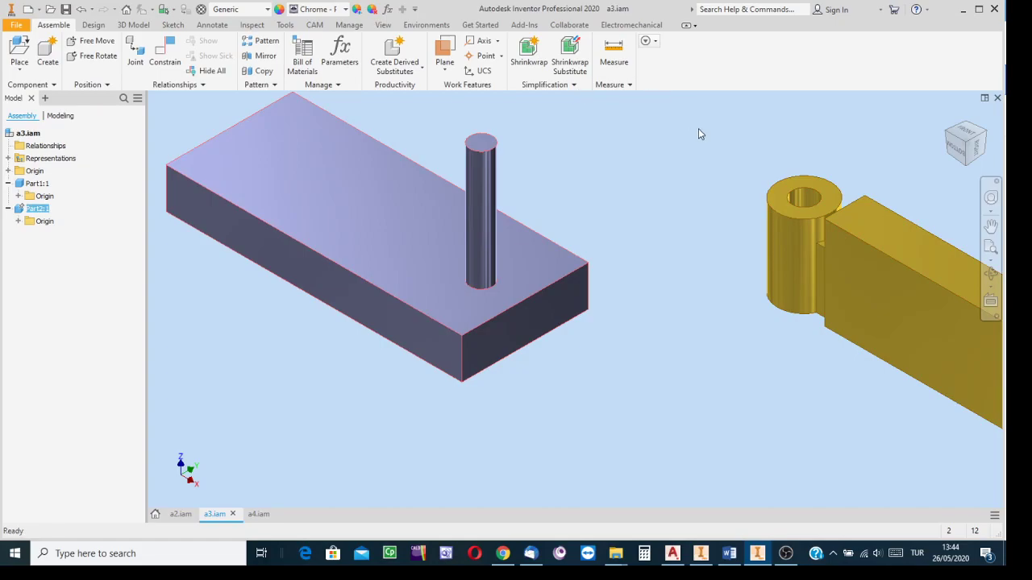
# Start a Rotational joint with the bottom edge of the yellow arm's hole as its first origin, declining to move the grounded plate.
pyautogui.click(135, 65)
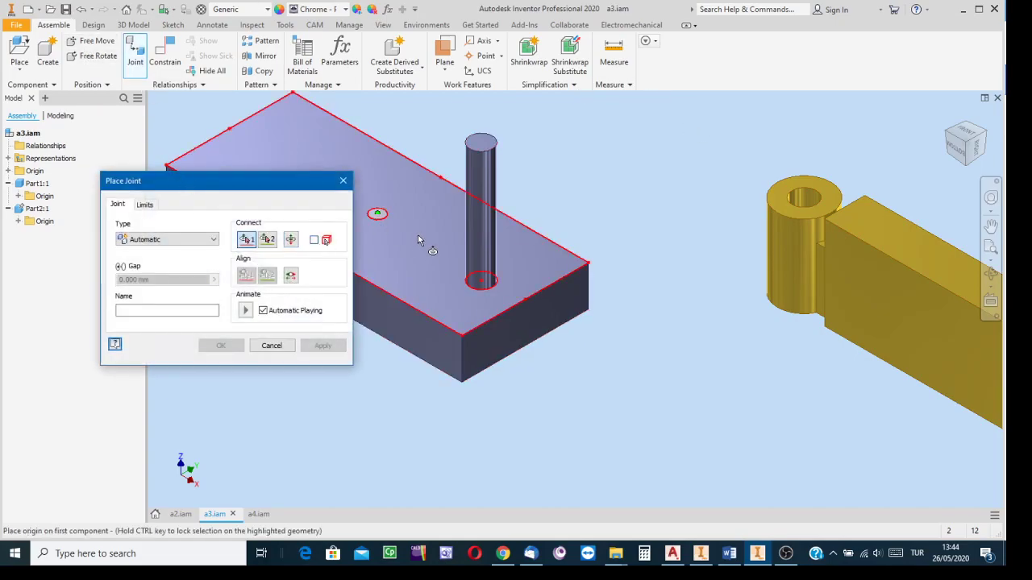
pyautogui.click(214, 239)
pyautogui.click(137, 274)
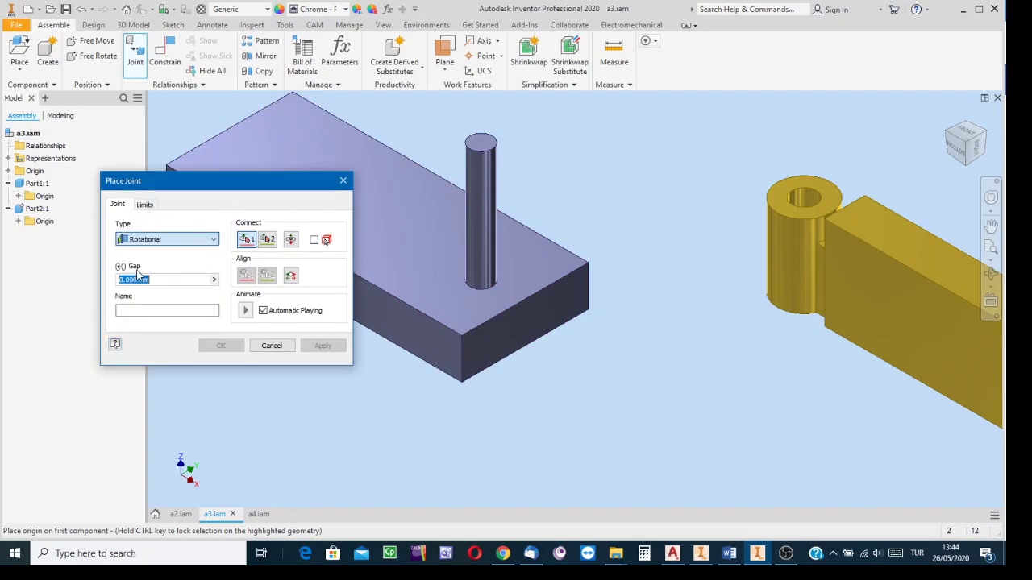
pyautogui.click(482, 283)
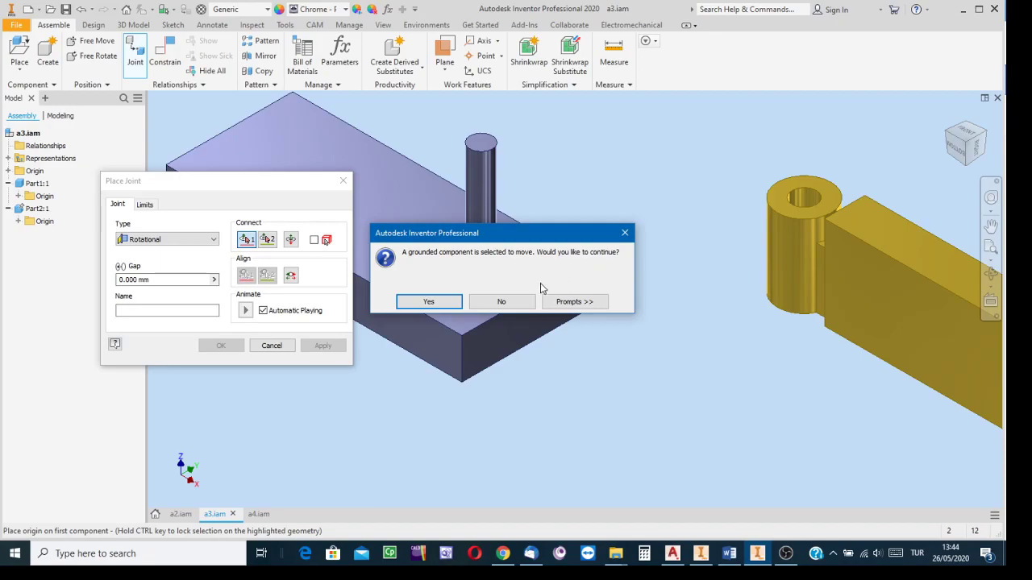
pyautogui.click(501, 300)
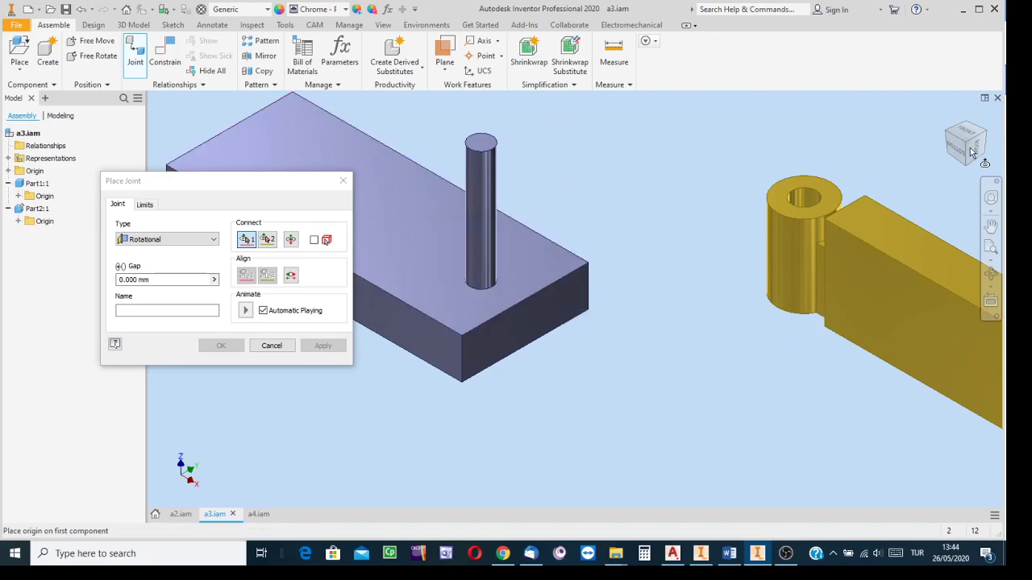
pyautogui.click(948, 114)
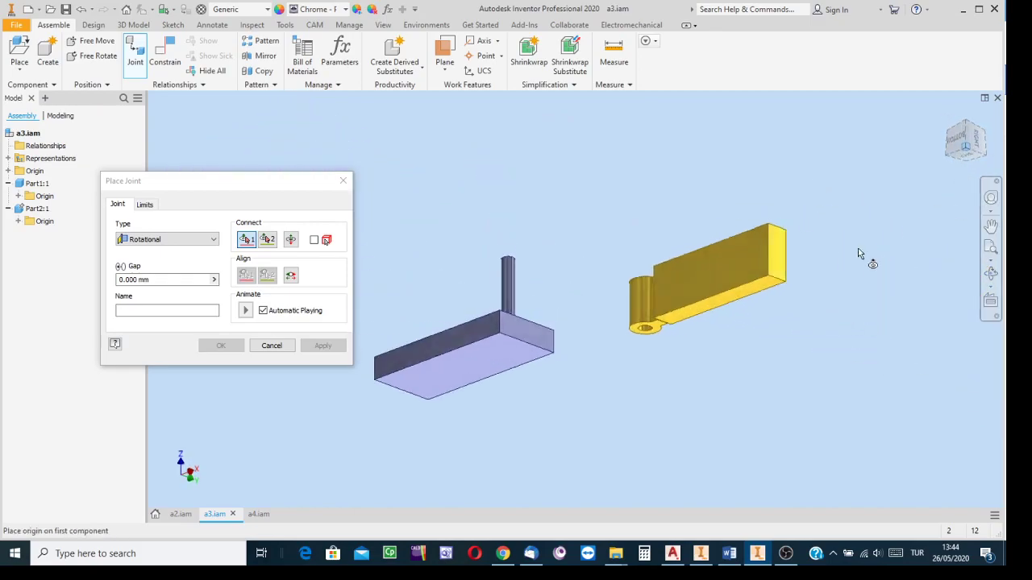
pyautogui.scroll(-3, 635, 339)
pyautogui.click(640, 340)
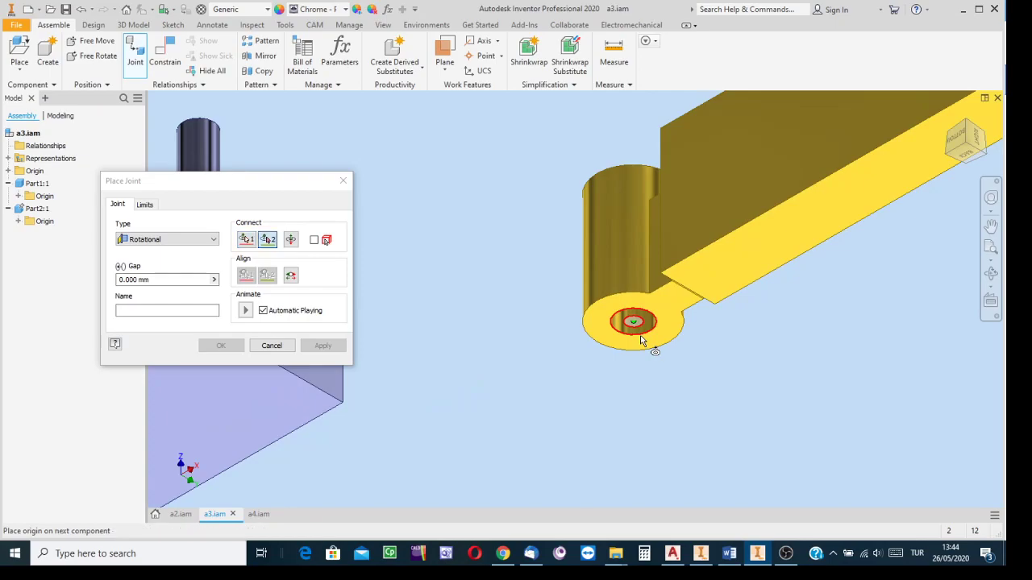
# Set the circular edge at the base of the plate's pin as the joint's second origin.
pyautogui.scroll(2, 735, 370)
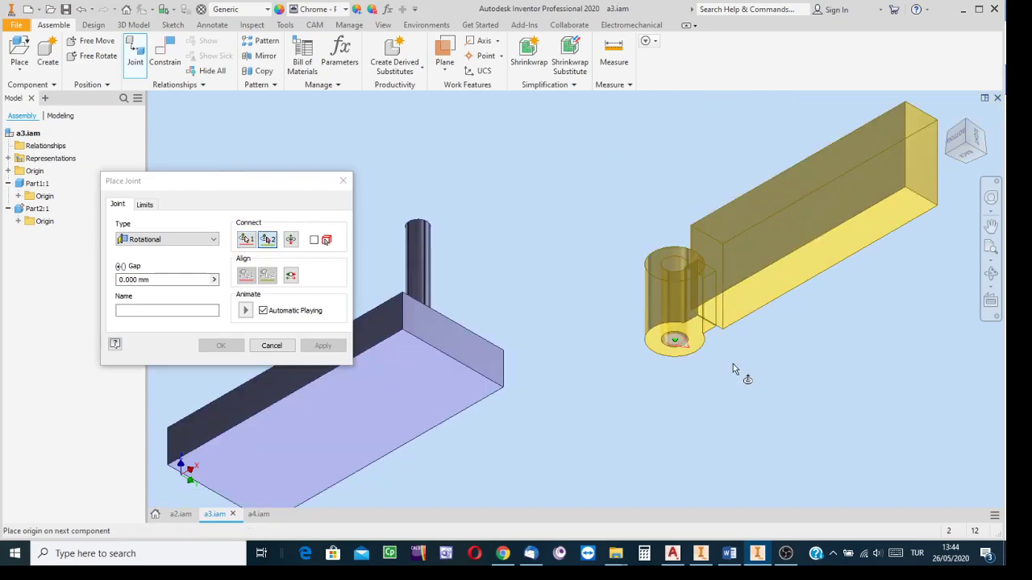
pyautogui.click(966, 122)
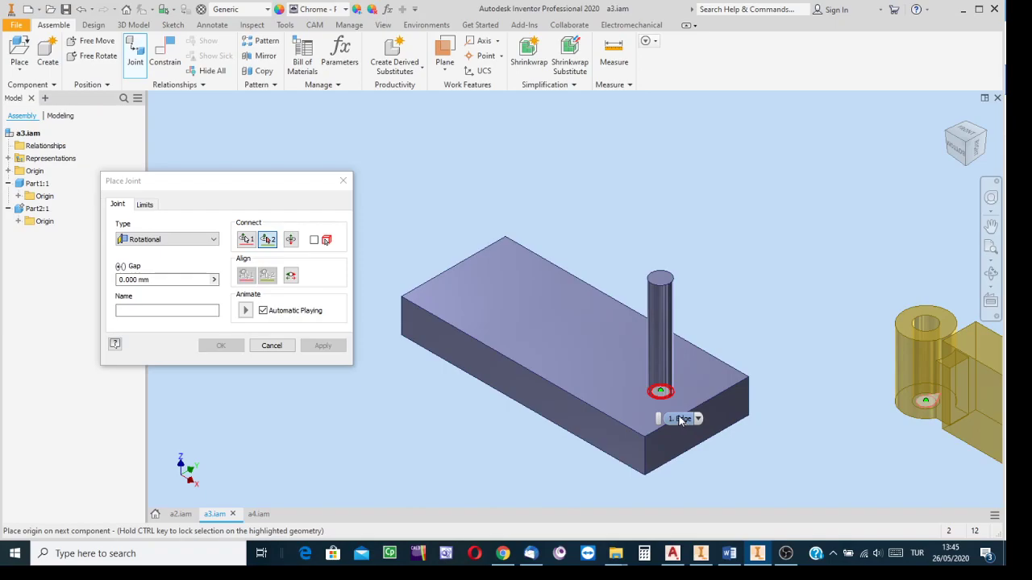
pyautogui.click(661, 393)
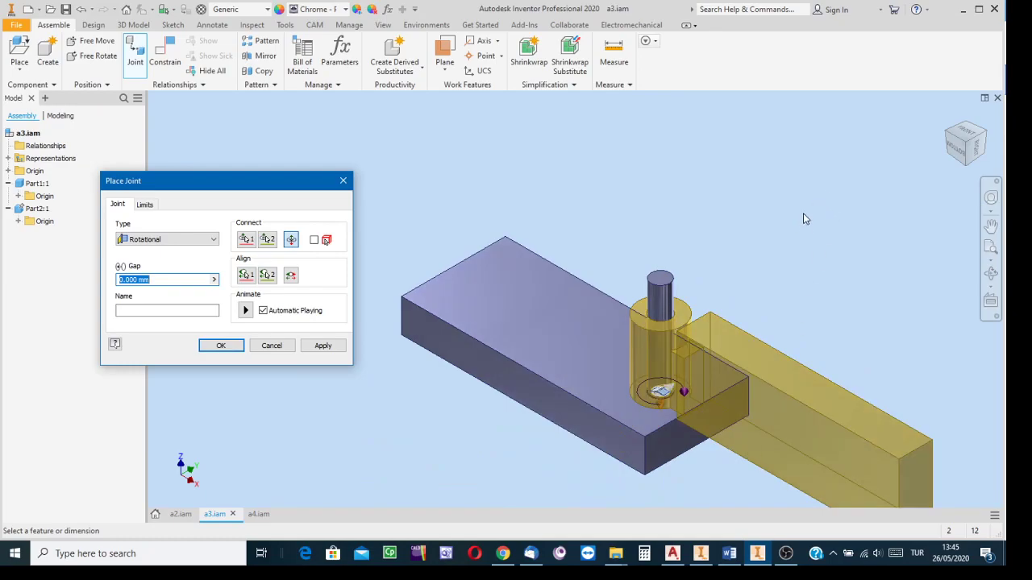
pyautogui.moveTo(798, 249); pyautogui.dragTo(728, 161, button='middle')
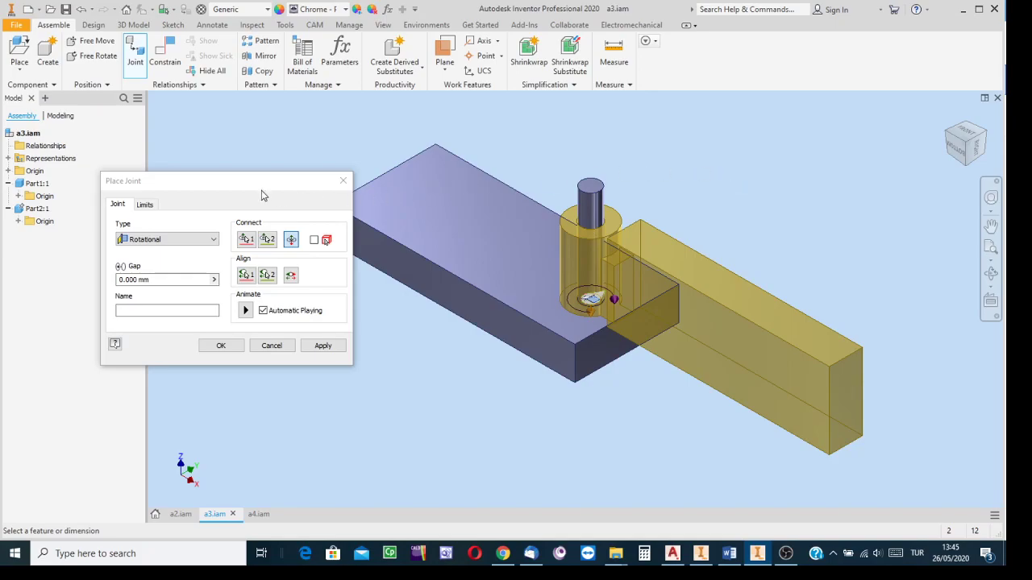
# Limit the joint's angular range from a start of 0 deg to an end of 90 deg, and apply it.
pyautogui.click(145, 206)
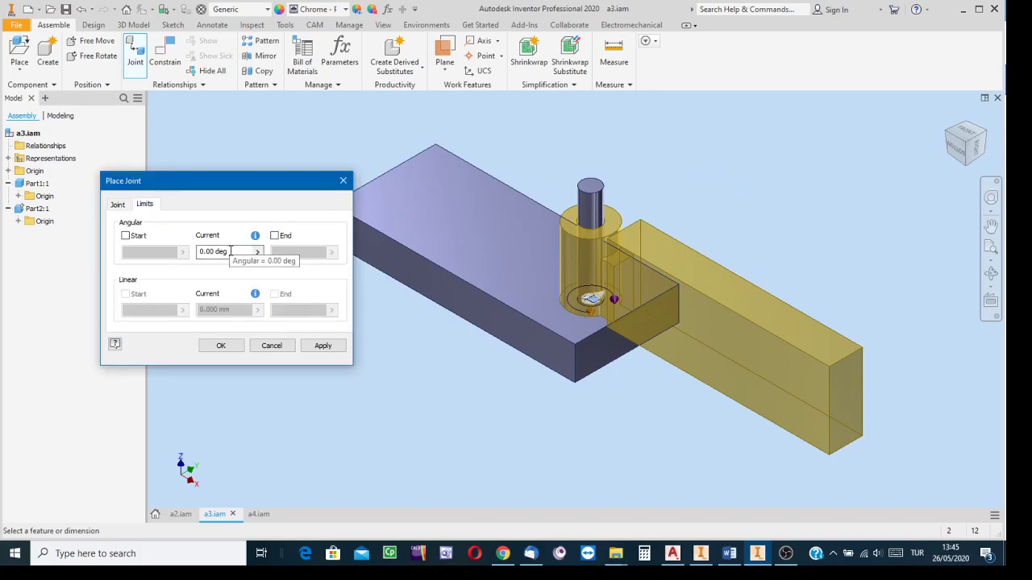
pyautogui.click(127, 236)
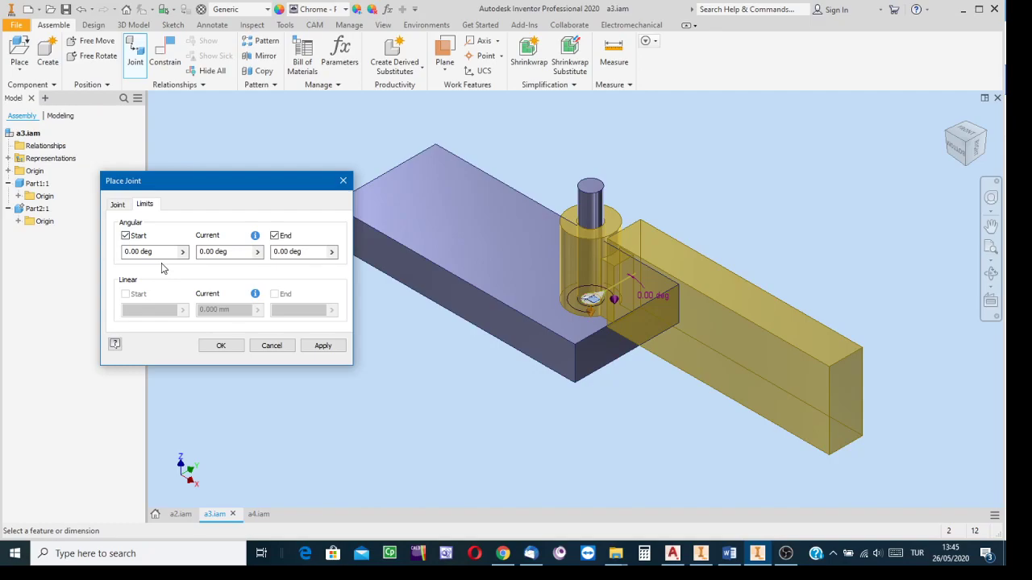
pyautogui.moveTo(314, 252); pyautogui.dragTo(259, 256)
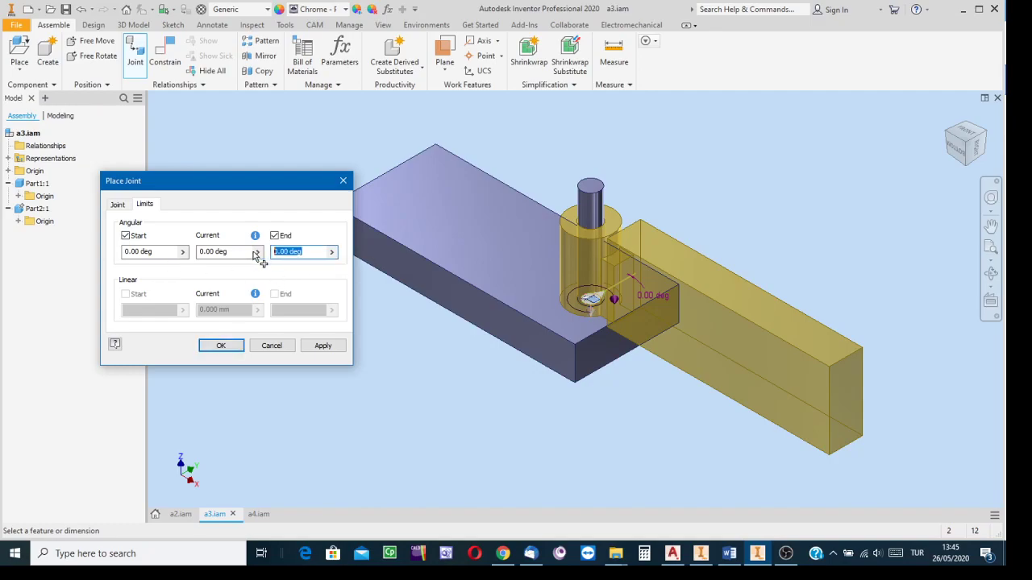
pyautogui.write('90')
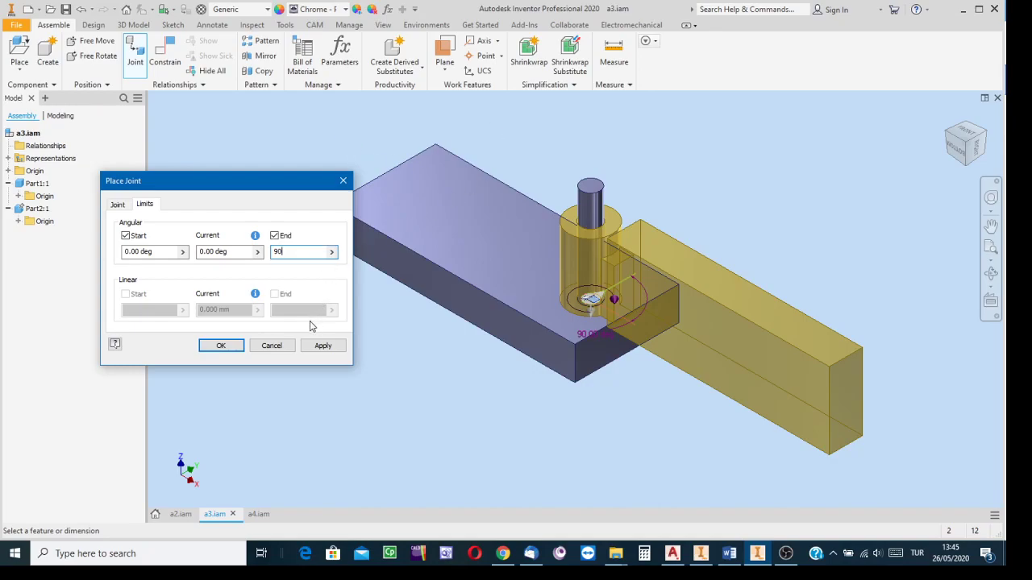
pyautogui.click(327, 347)
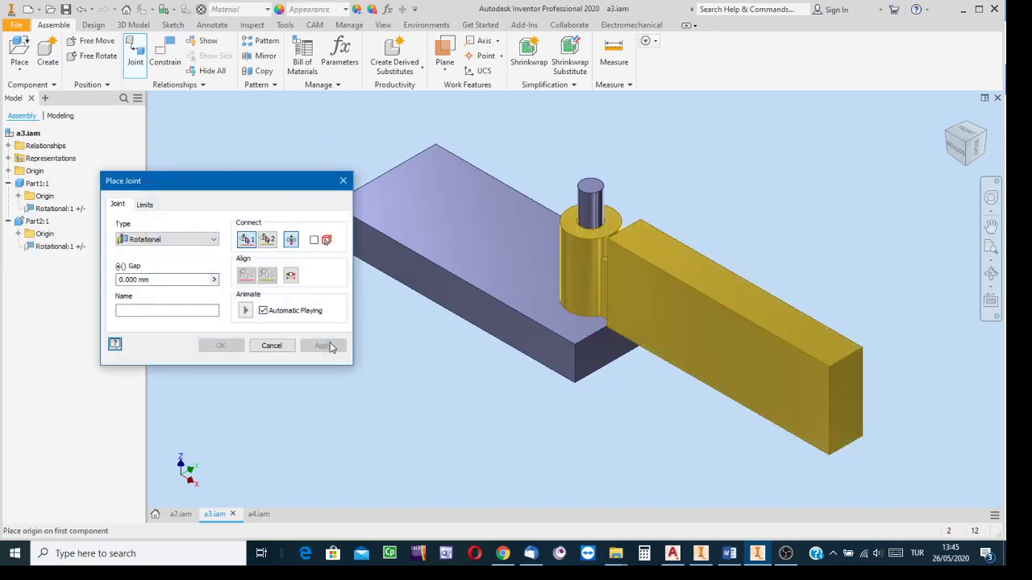
pyautogui.click(271, 347)
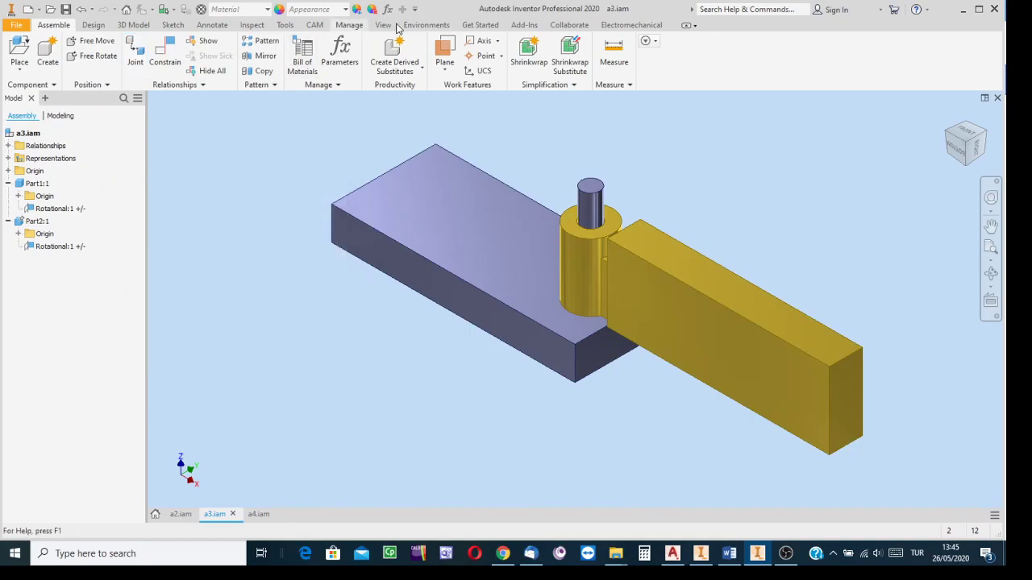
# Test the new joint by swinging the yellow arm through its angular range.
pyautogui.moveTo(724, 347); pyautogui.dragTo(454, 265)
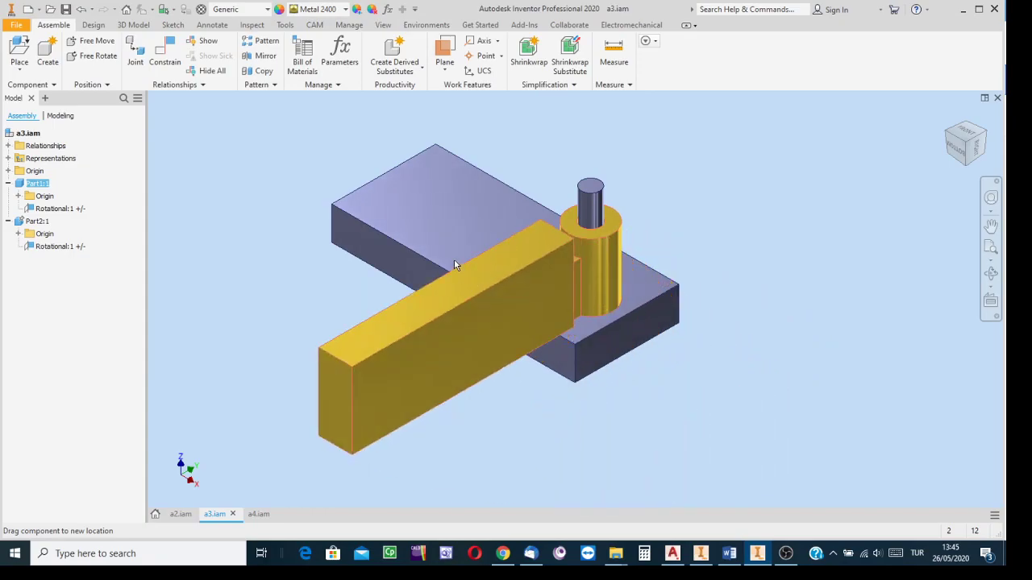
pyautogui.moveTo(758, 334); pyautogui.dragTo(349, 214)
# Switch to the a4.iam assembly, edit the guide plate in place and give it the Foil Gold appearance.
pyautogui.click(263, 519)
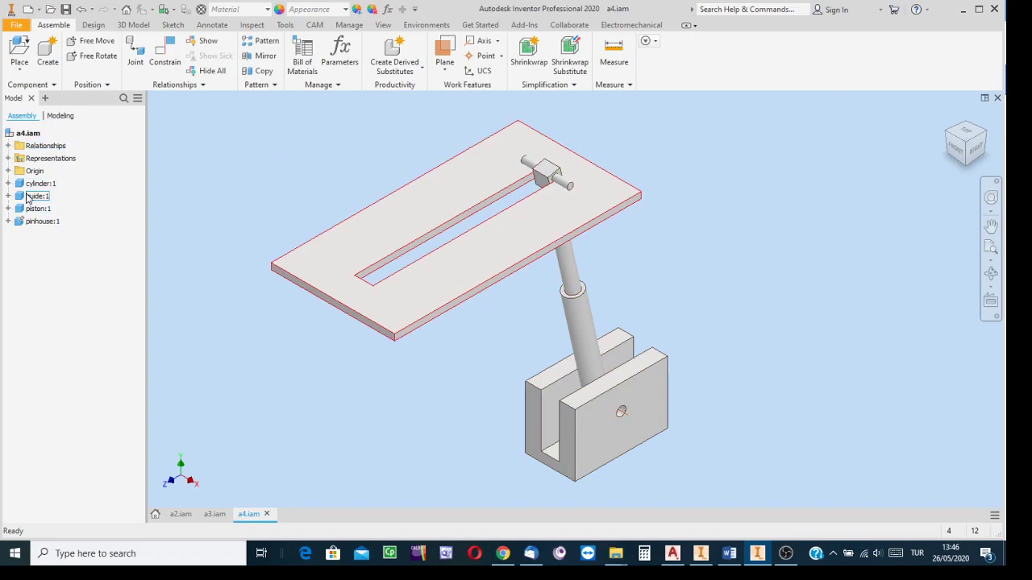
pyautogui.rightClick(415, 214)
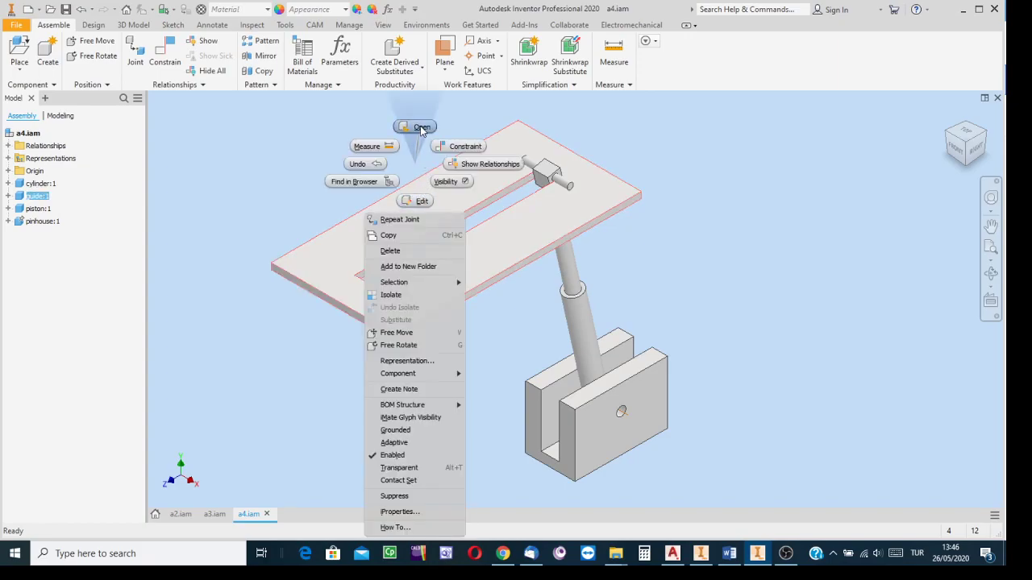
pyautogui.click(420, 200)
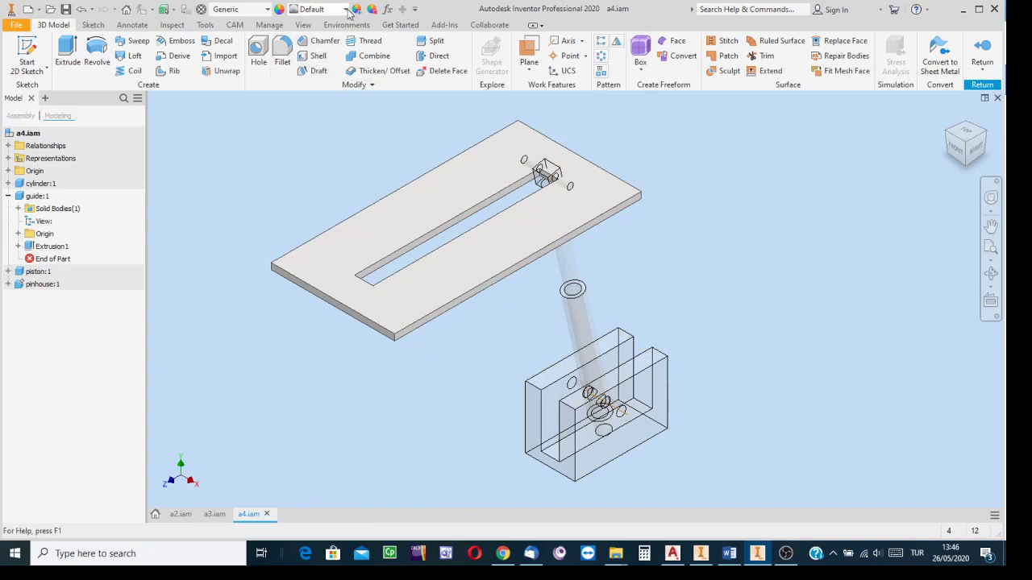
pyautogui.click(346, 9)
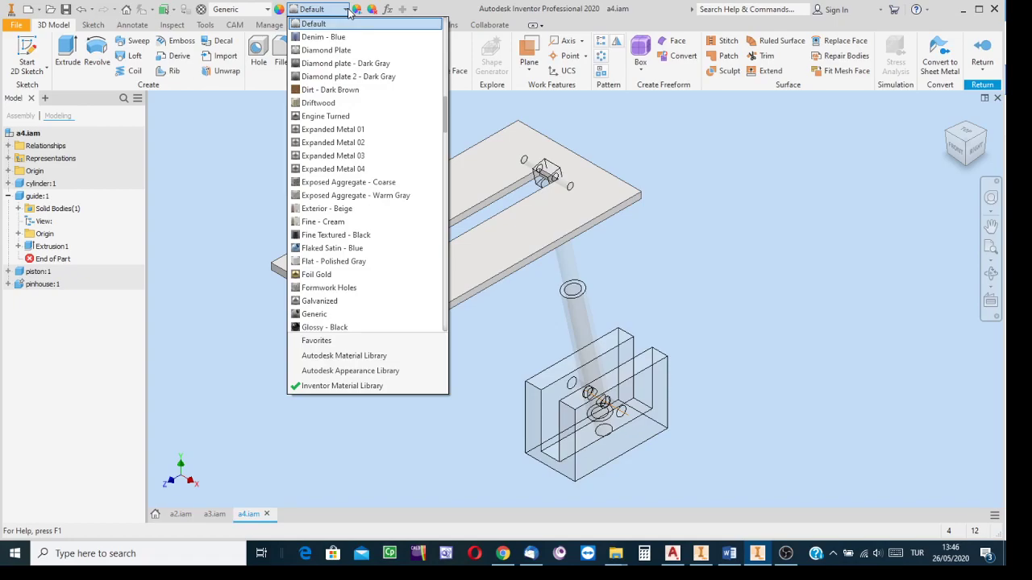
pyautogui.click(321, 277)
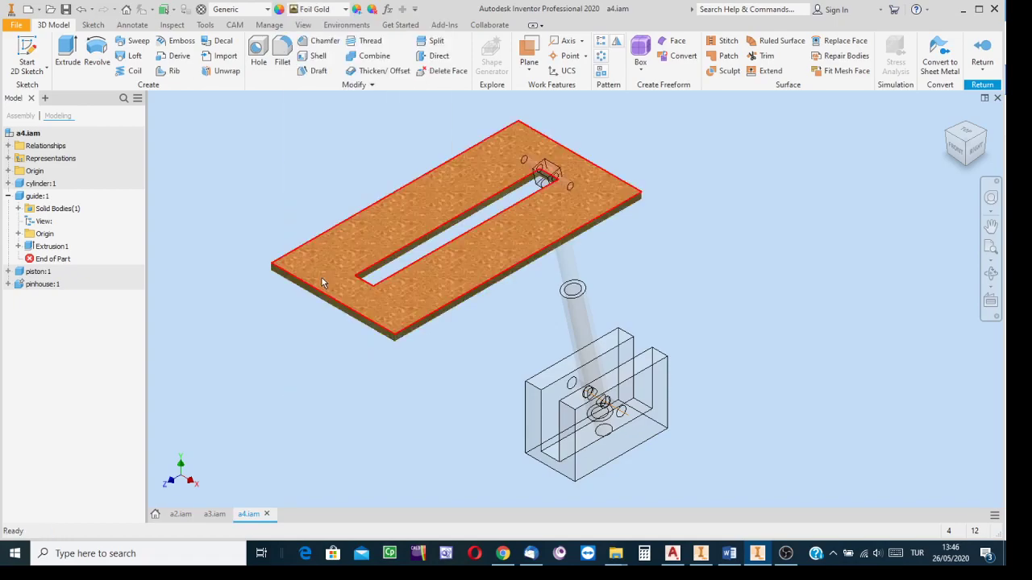
# Change the guide plate's appearance to Dark Green and return to the assembly.
pyautogui.click(346, 10)
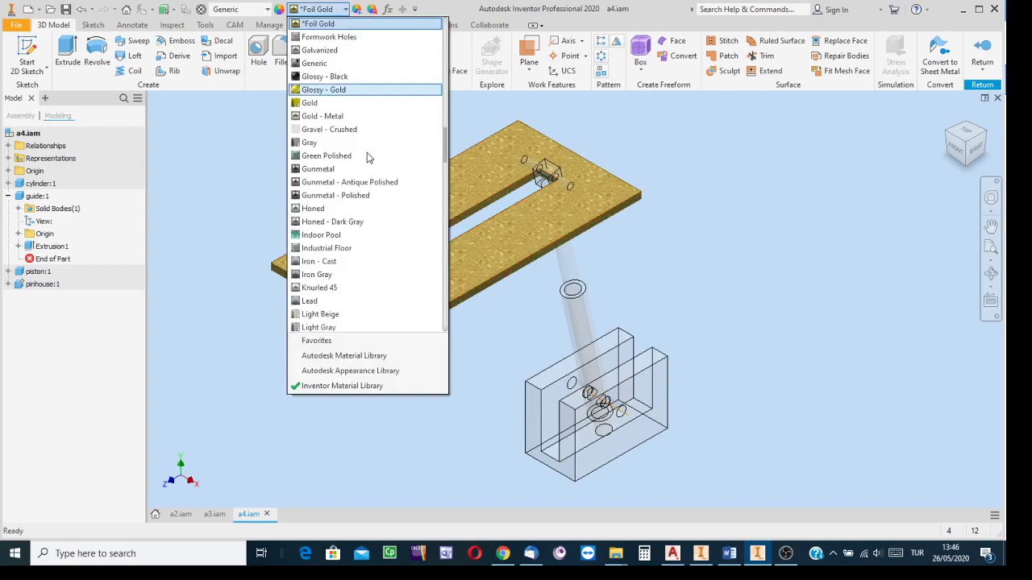
pyautogui.scroll(7, 358, 242)
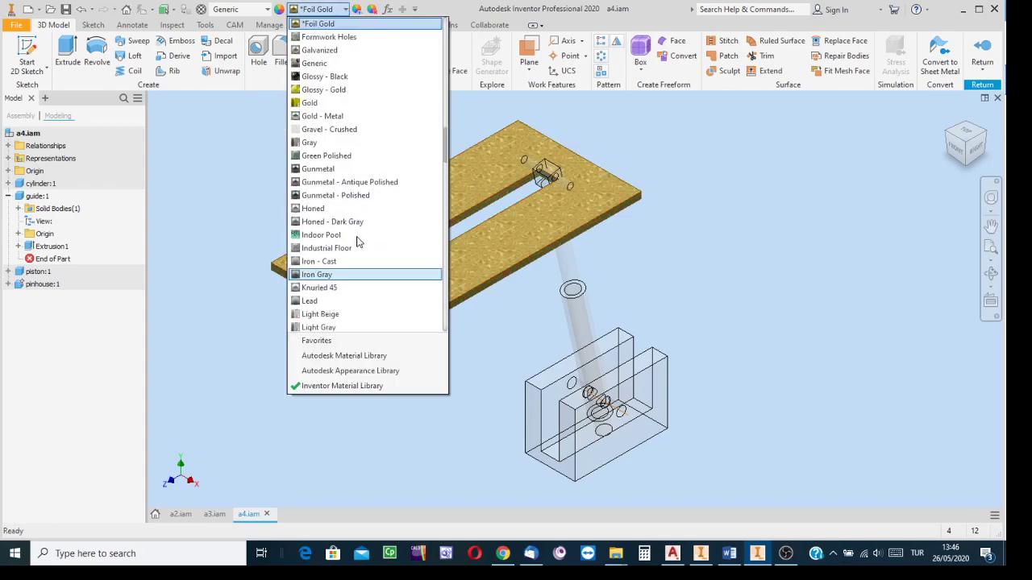
pyautogui.scroll(5, 343, 234)
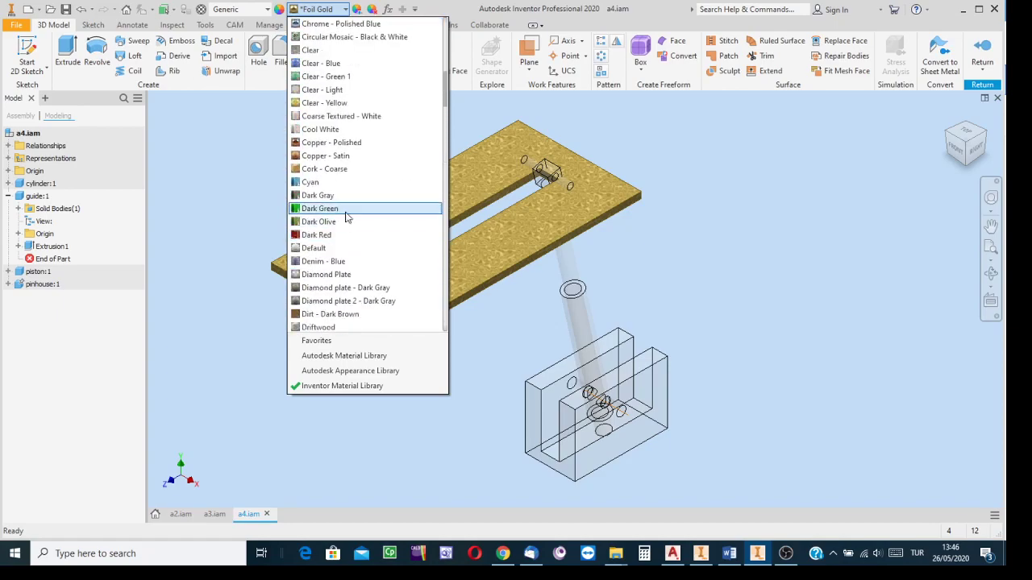
pyautogui.click(345, 208)
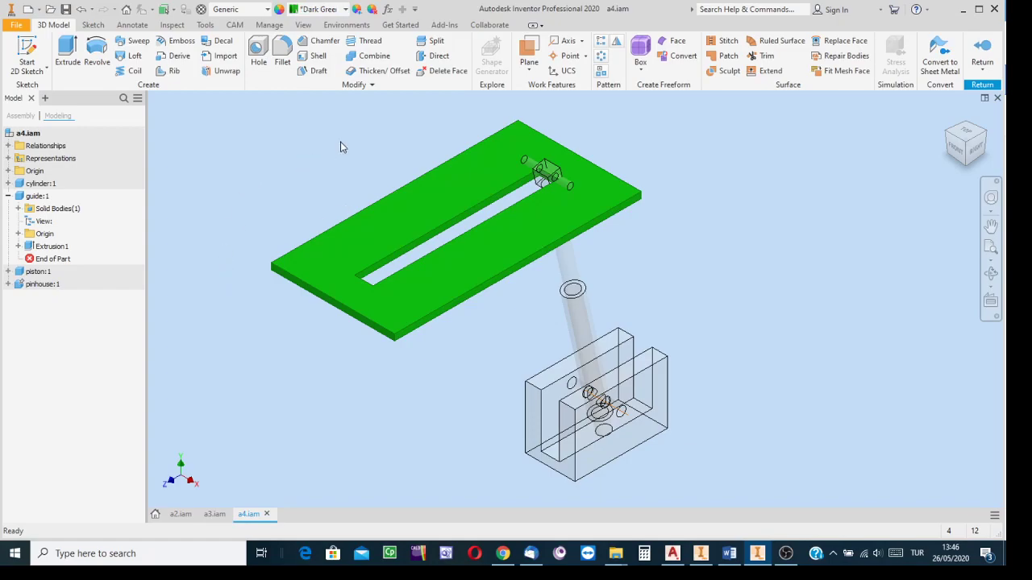
pyautogui.click(983, 50)
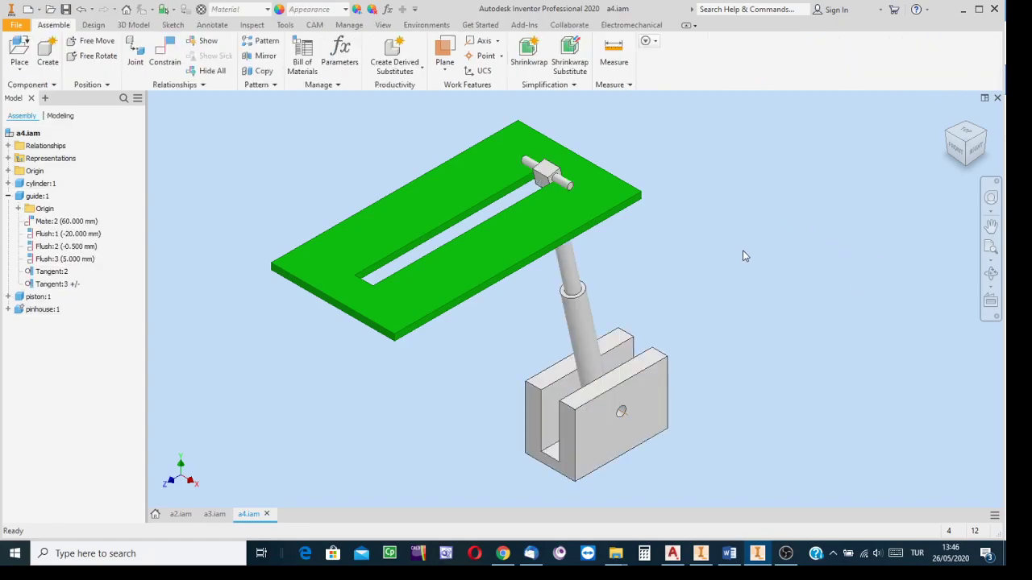
# Edit the pinhouse block in place, give it the Flaked Satin - Blue appearance, and return to the assembly.
pyautogui.click(641, 395)
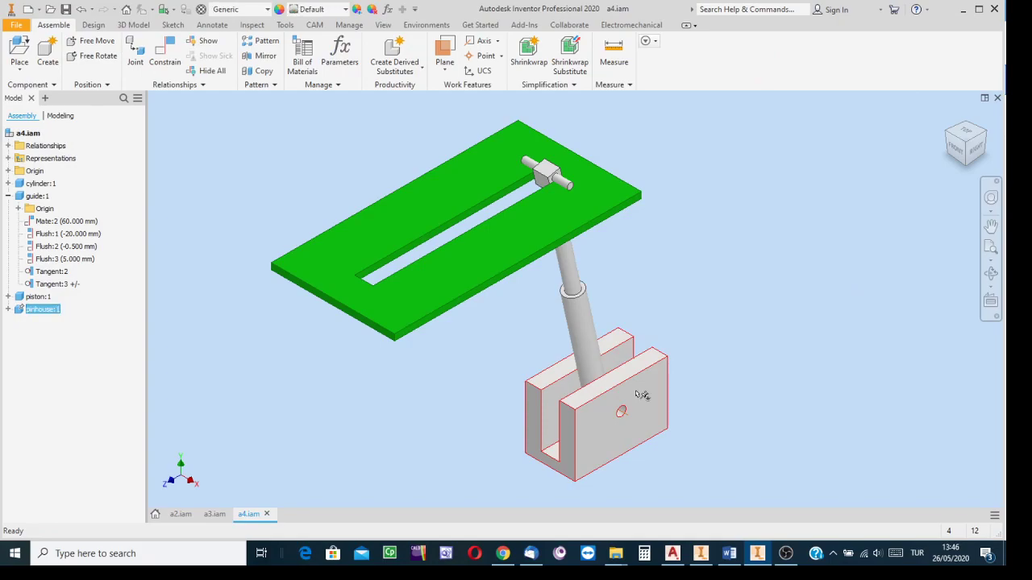
pyautogui.rightClick(641, 394)
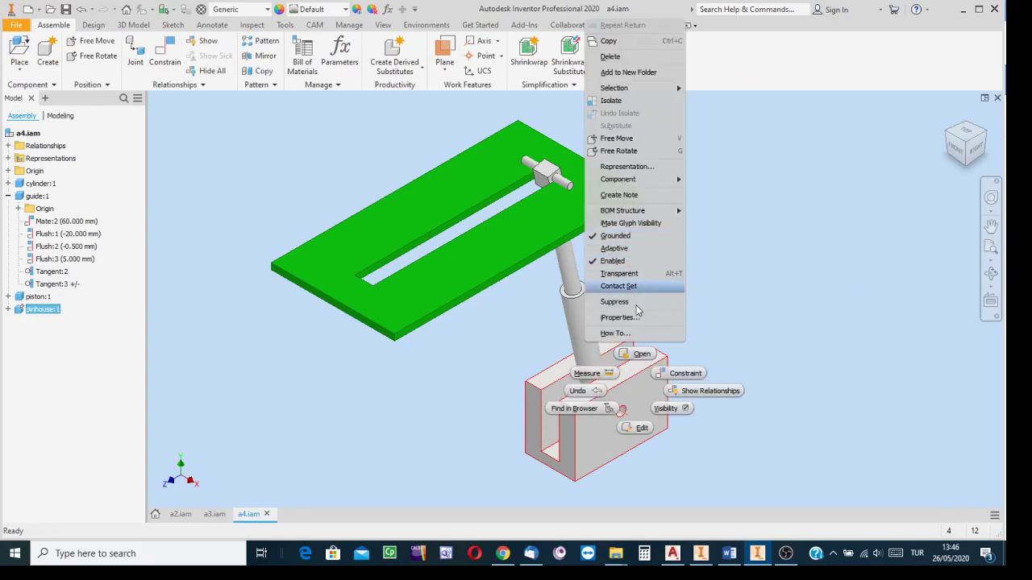
pyautogui.click(636, 427)
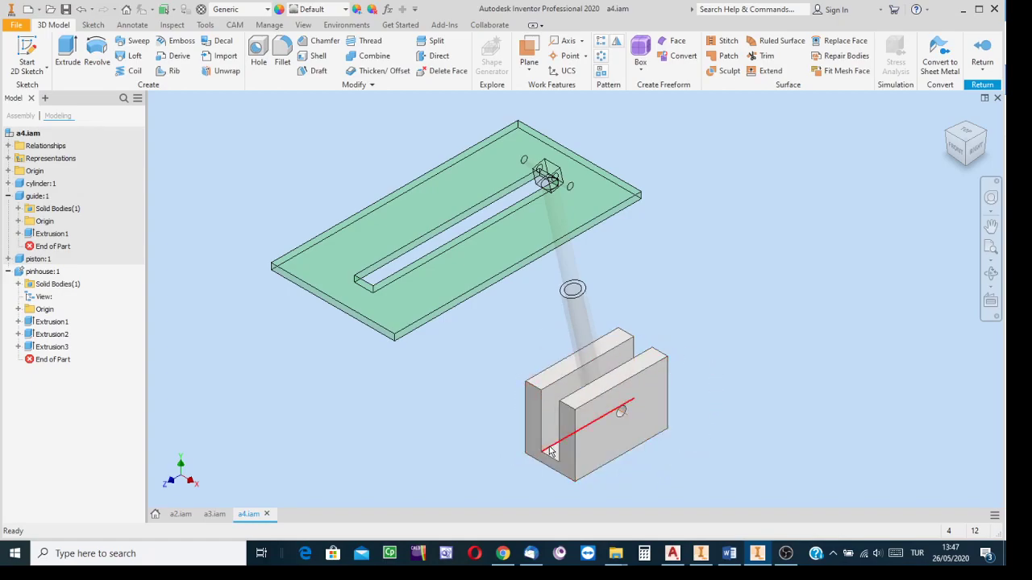
pyautogui.moveTo(570, 470)
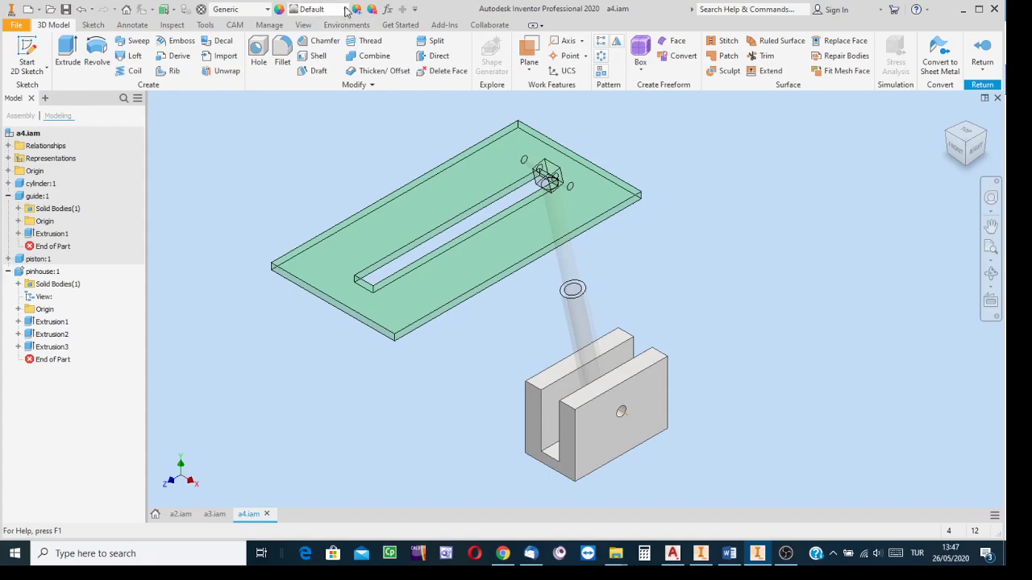
pyautogui.click(346, 11)
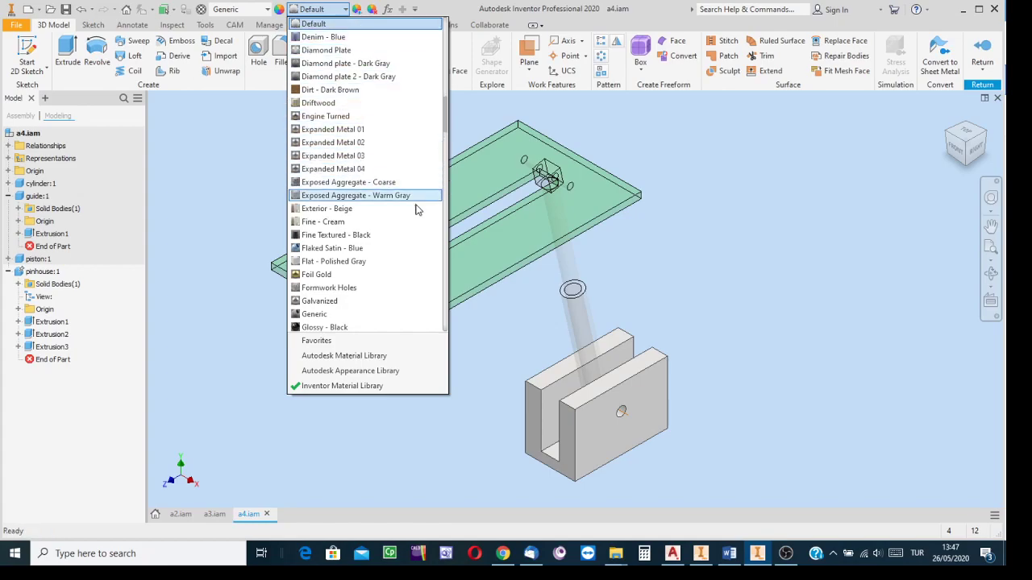
pyautogui.click(347, 248)
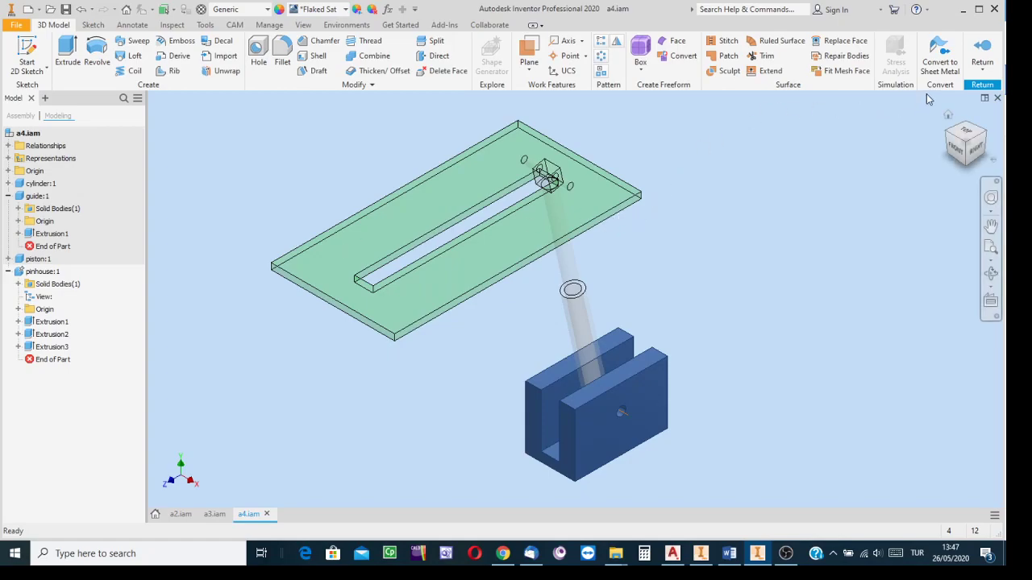
pyautogui.click(982, 53)
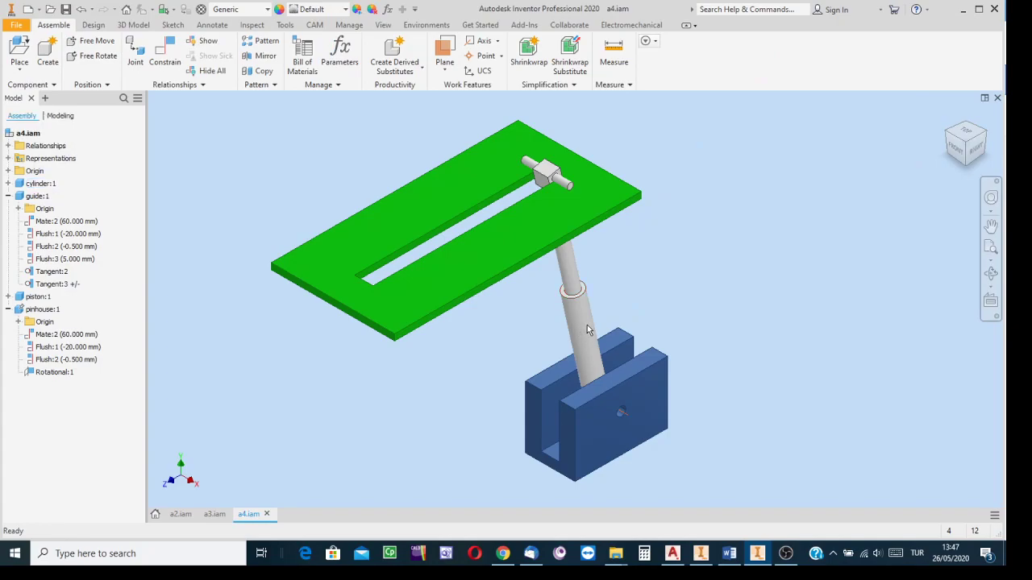
# Edit the cylinder in place and give it the Light Red appearance.
pyautogui.click(566, 304)
pyautogui.rightClick(567, 305)
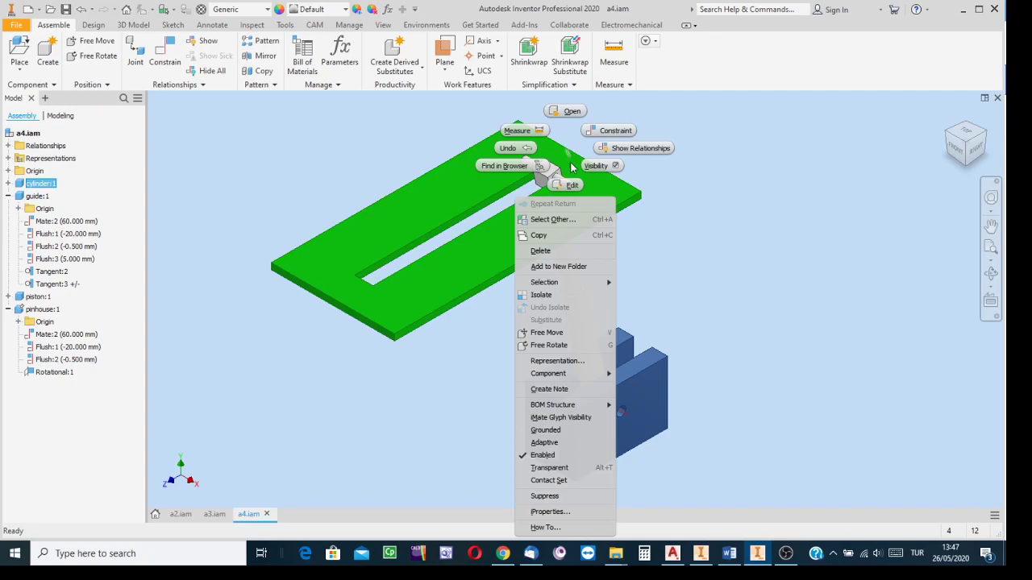
pyautogui.click(571, 186)
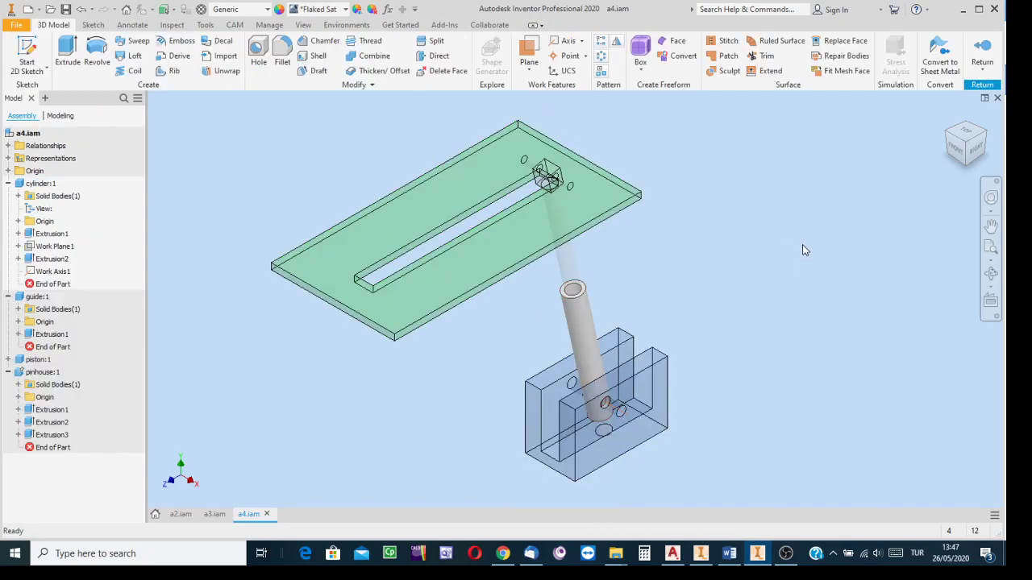
pyautogui.click(345, 11)
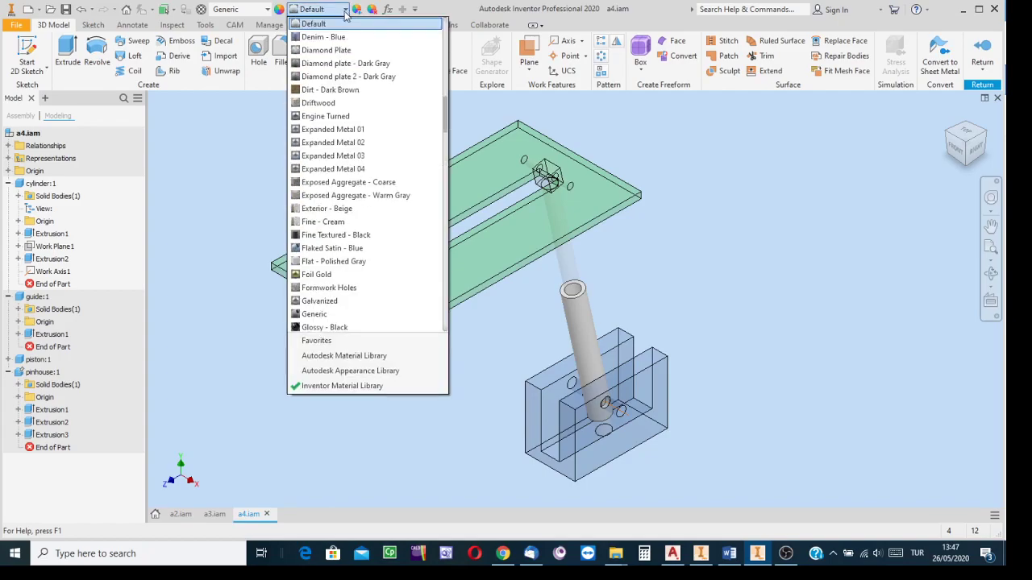
pyautogui.scroll(-2, 381, 266)
pyautogui.scroll(-1, 382, 266)
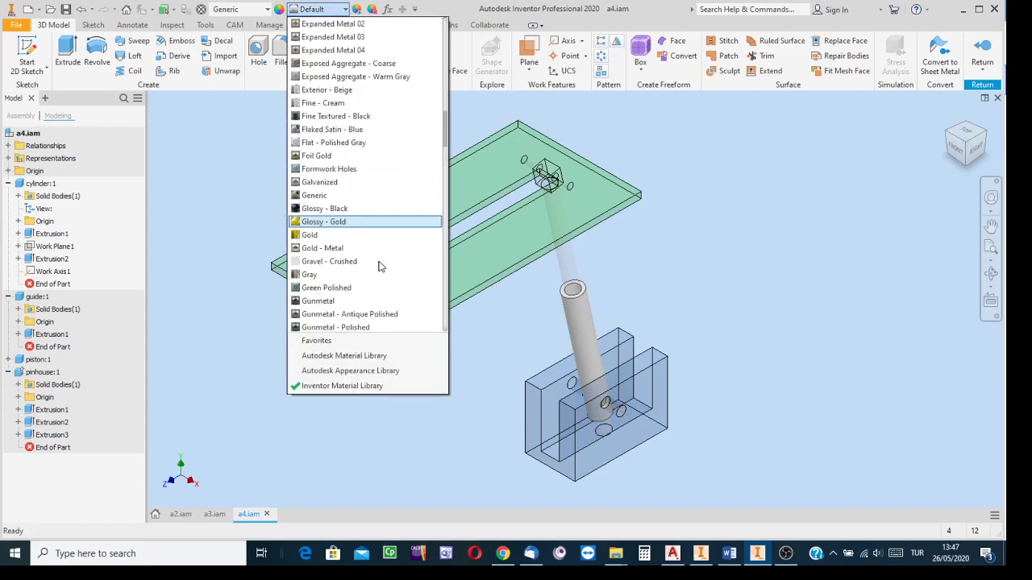
pyautogui.scroll(-4, 382, 266)
pyautogui.scroll(-1, 382, 266)
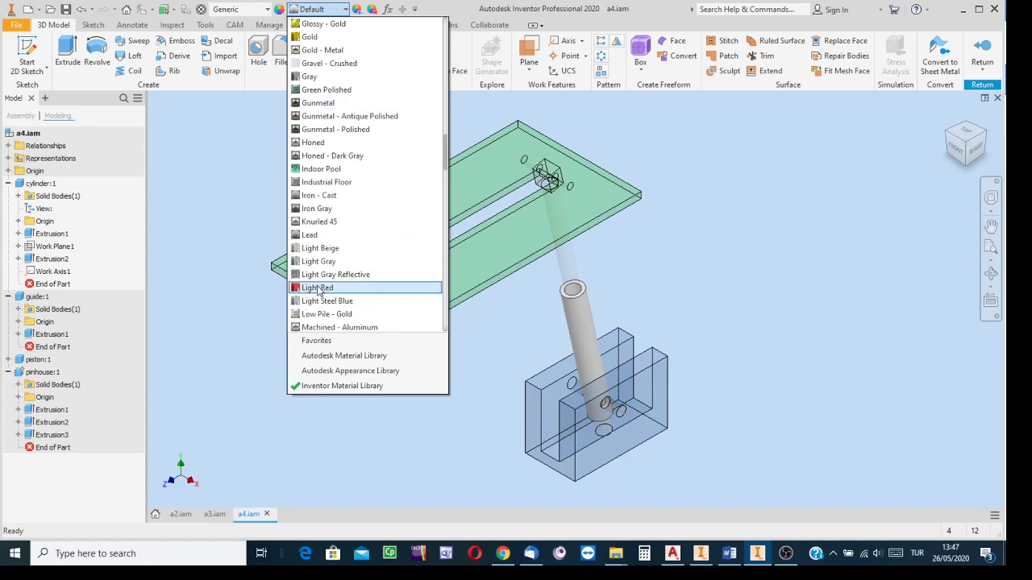
# Apply the Orange appearance to the cylinder and return from part editing to the a4.iam assembly.
pyautogui.scroll(-3, 322, 284)
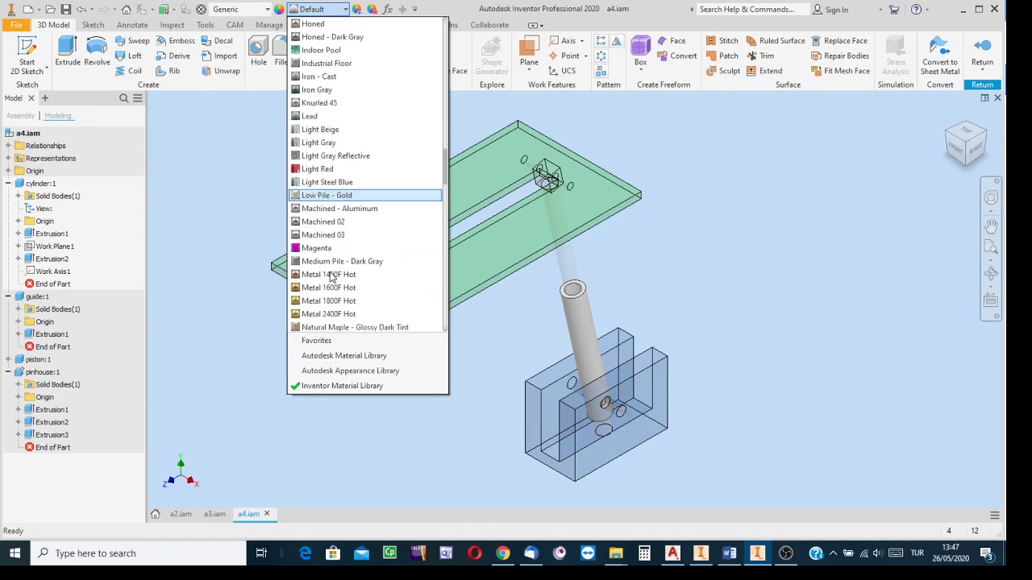
pyautogui.scroll(-5, 331, 278)
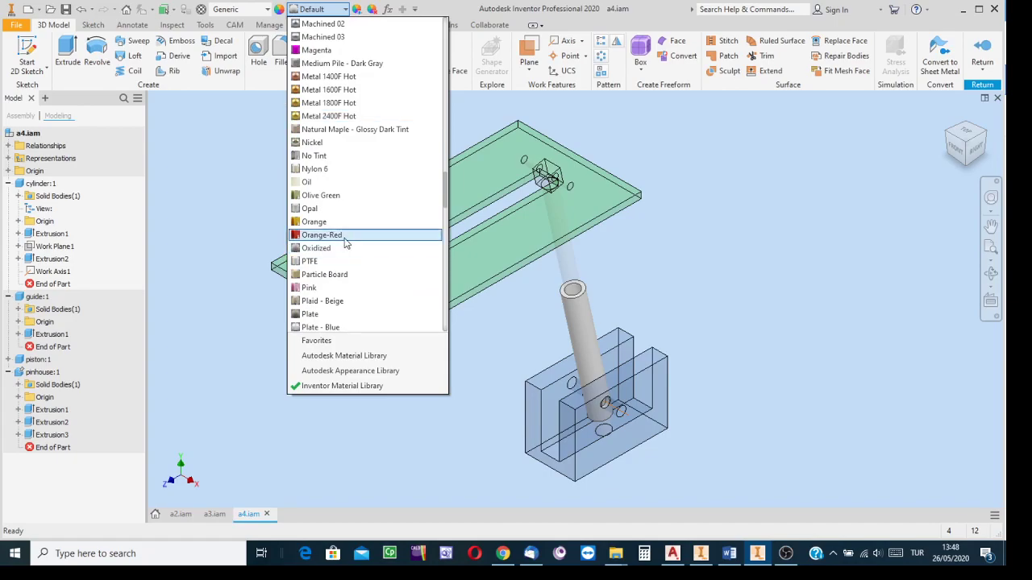
pyautogui.click(315, 224)
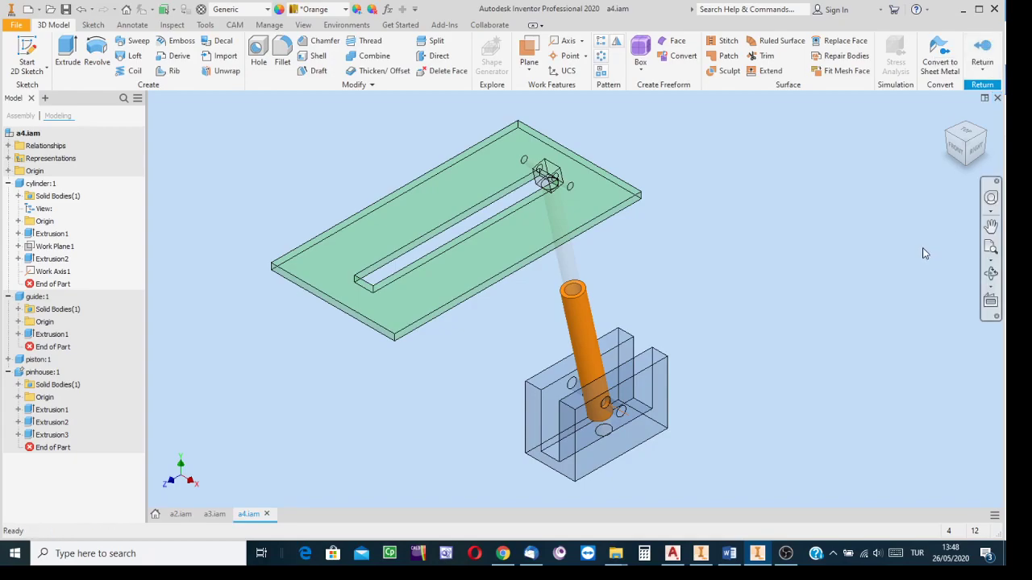
pyautogui.click(985, 48)
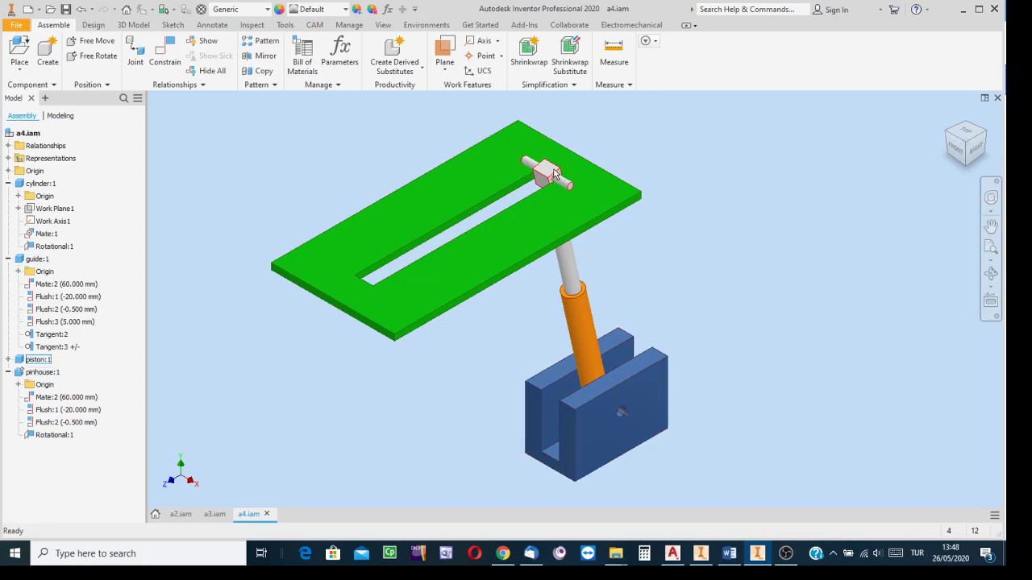
# Test the piston's movement by pulling it away from the guide, and bring it back into line with the cylinder.
pyautogui.moveTo(556, 172); pyautogui.dragTo(703, 226)
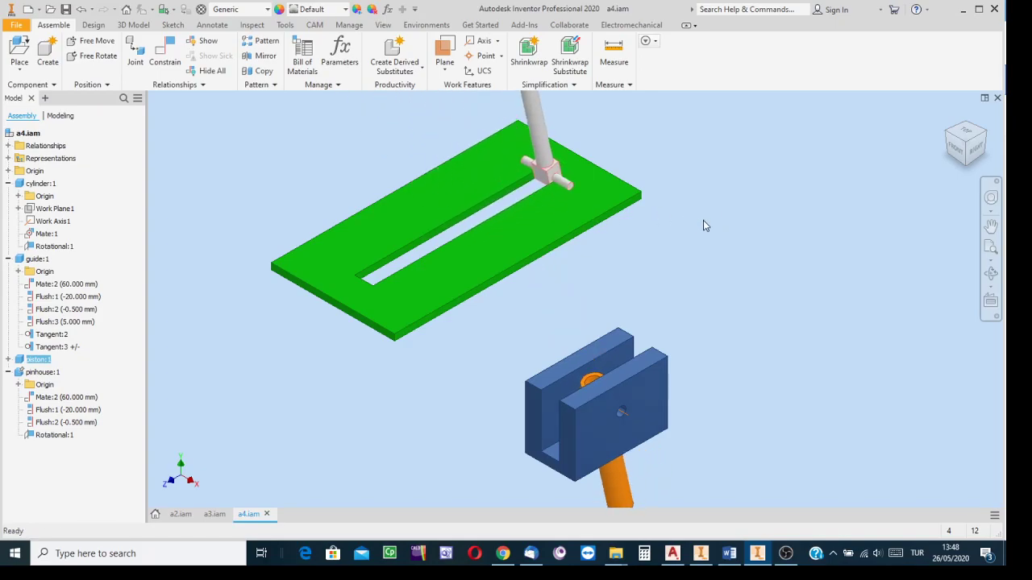
pyautogui.click(775, 229)
pyautogui.click(949, 118)
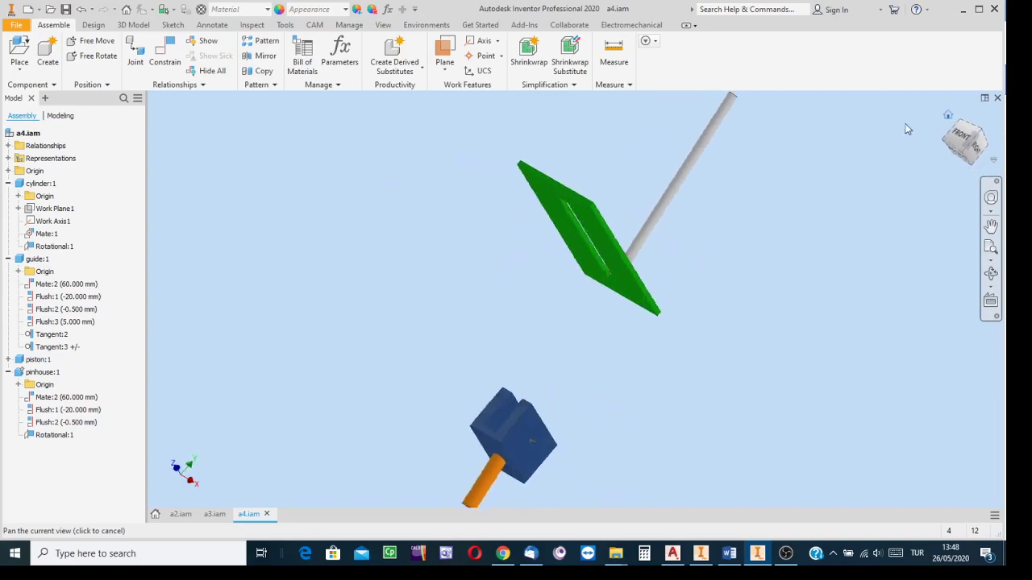
pyautogui.moveTo(694, 239); pyautogui.dragTo(682, 345)
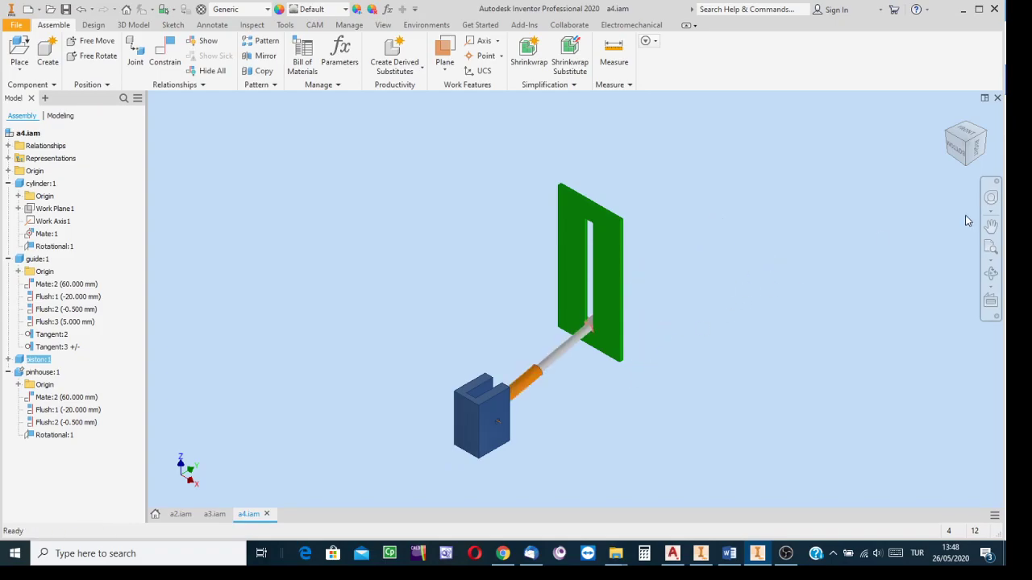
# Examine the mechanism from several angles, ending with a centred Right view of the guide, piston, cylinder and pinhouse.
pyautogui.click(991, 275)
pyautogui.click(991, 275)
pyautogui.moveTo(580, 262)
pyautogui.mouseDown()
pyautogui.moveTo(500, 277)
pyautogui.moveTo(428, 170)
pyautogui.moveTo(547, 217)
pyautogui.moveTo(565, 169)
pyautogui.moveTo(539, 129)
pyautogui.moveTo(532, 154)
pyautogui.moveTo(587, 256)
pyautogui.mouseUp()
pyautogui.moveTo(562, 279); pyautogui.dragTo(574, 302)
pyautogui.press('Escape')
pyautogui.scroll(-5, 639, 310)
pyautogui.scroll(4, 639, 310)
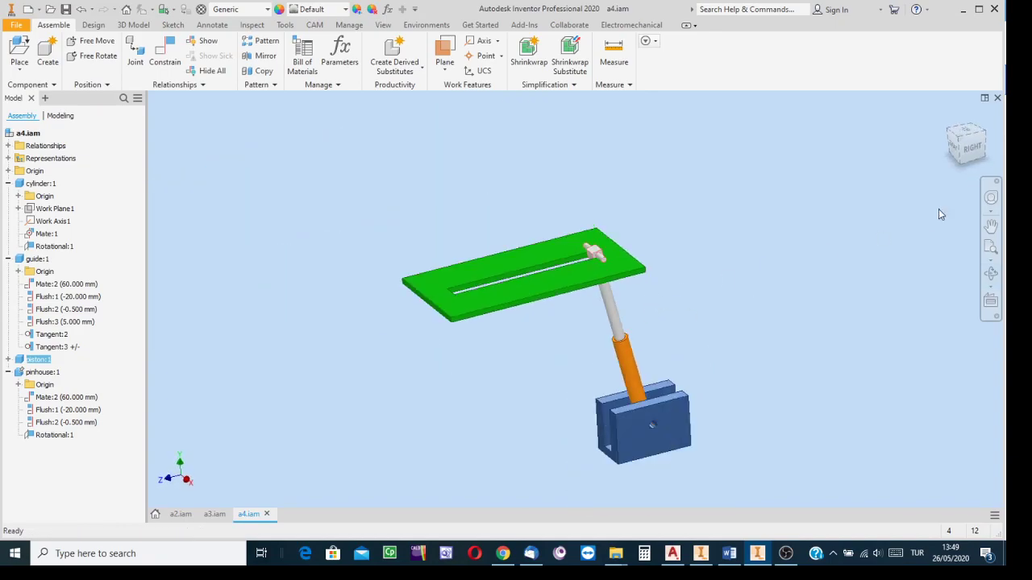
pyautogui.click(970, 149)
pyautogui.click(969, 150)
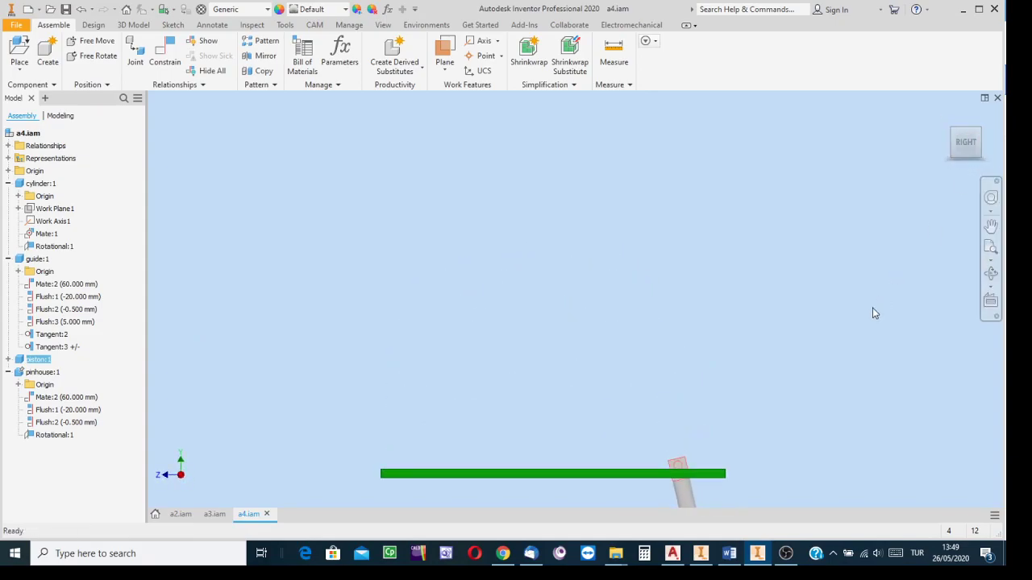
pyautogui.moveTo(833, 326); pyautogui.dragTo(684, 153, button='middle')
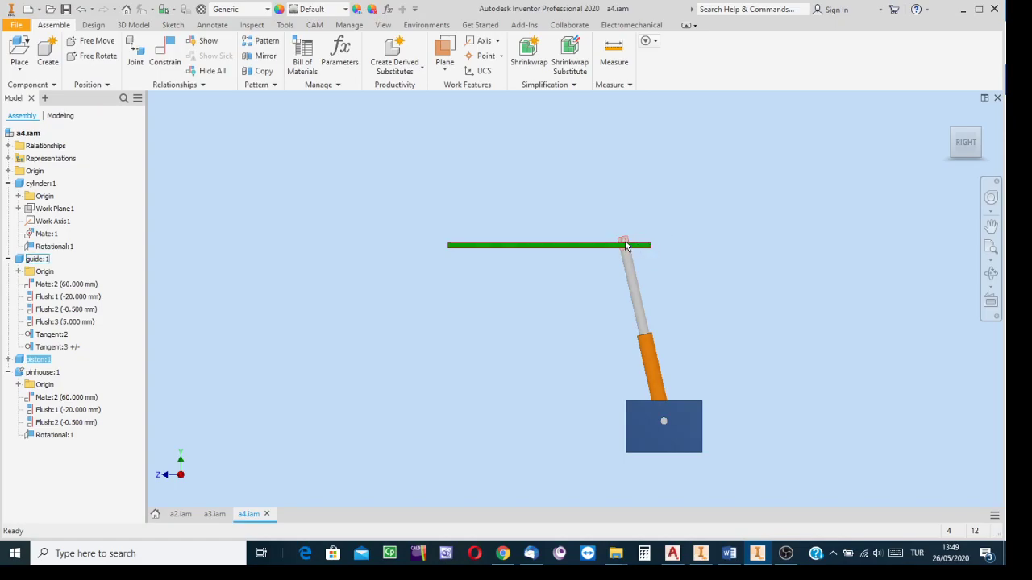
# Slide the piston back and forth along the guide slot to check the linkage motion from the side.
pyautogui.moveTo(627, 263)
pyautogui.mouseDown()
pyautogui.moveTo(585, 275)
pyautogui.moveTo(632, 272)
pyautogui.mouseUp()
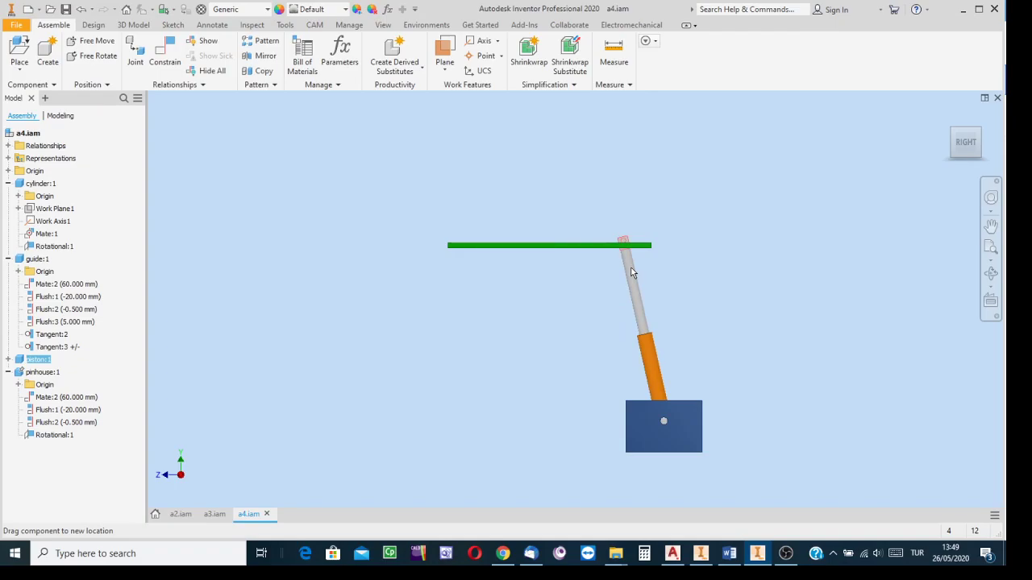
pyautogui.moveTo(631, 272); pyautogui.dragTo(631, 273)
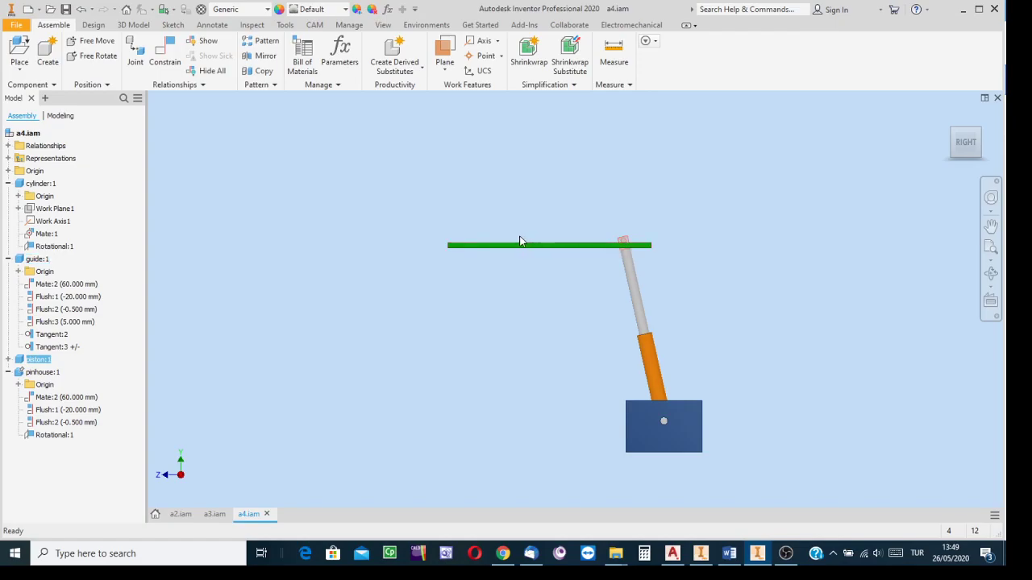
pyautogui.moveTo(631, 266); pyautogui.dragTo(584, 273)
pyautogui.moveTo(629, 279); pyautogui.dragTo(575, 279)
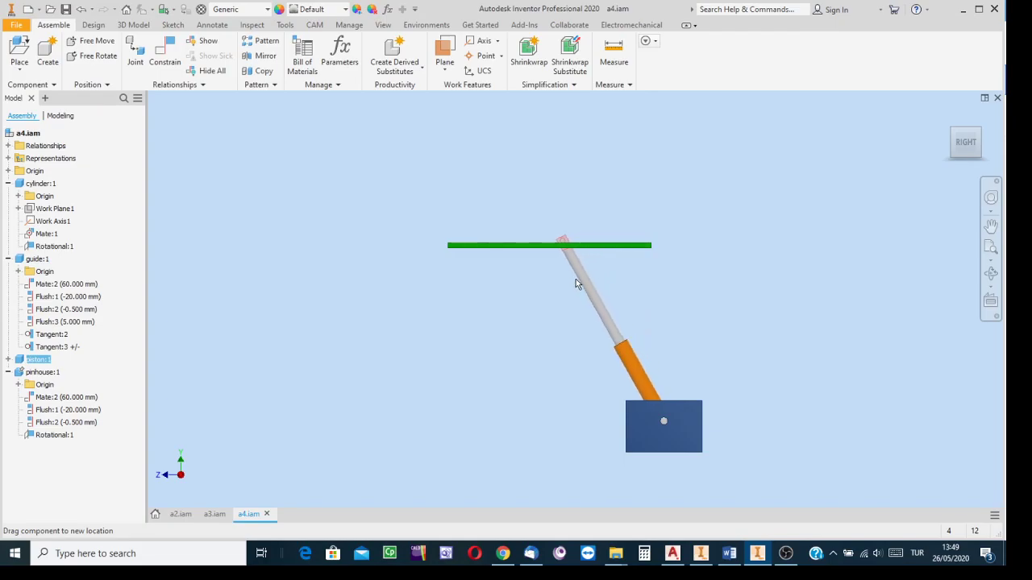
pyautogui.moveTo(575, 279); pyautogui.dragTo(635, 292)
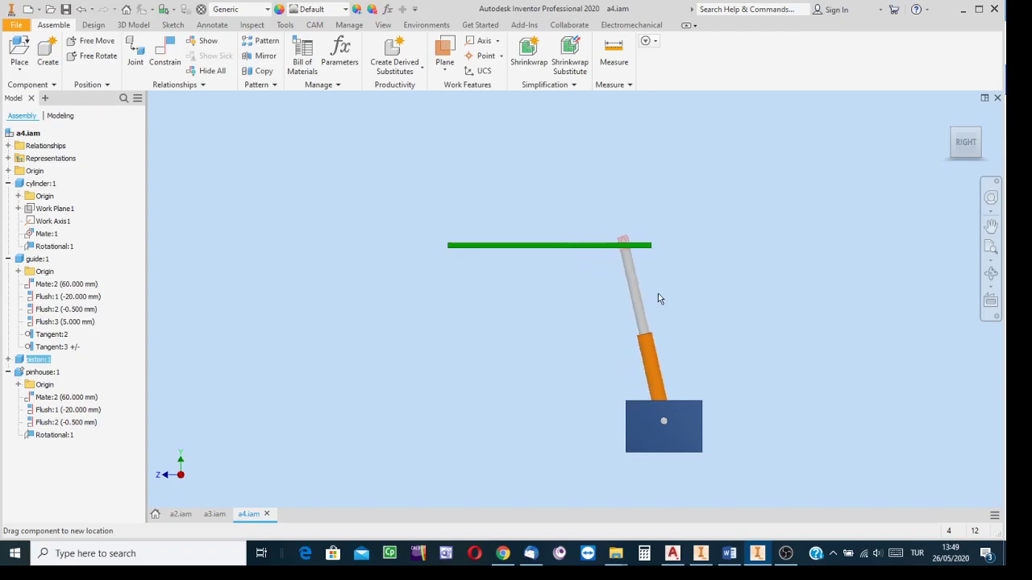
pyautogui.moveTo(658, 298); pyautogui.dragTo(658, 298)
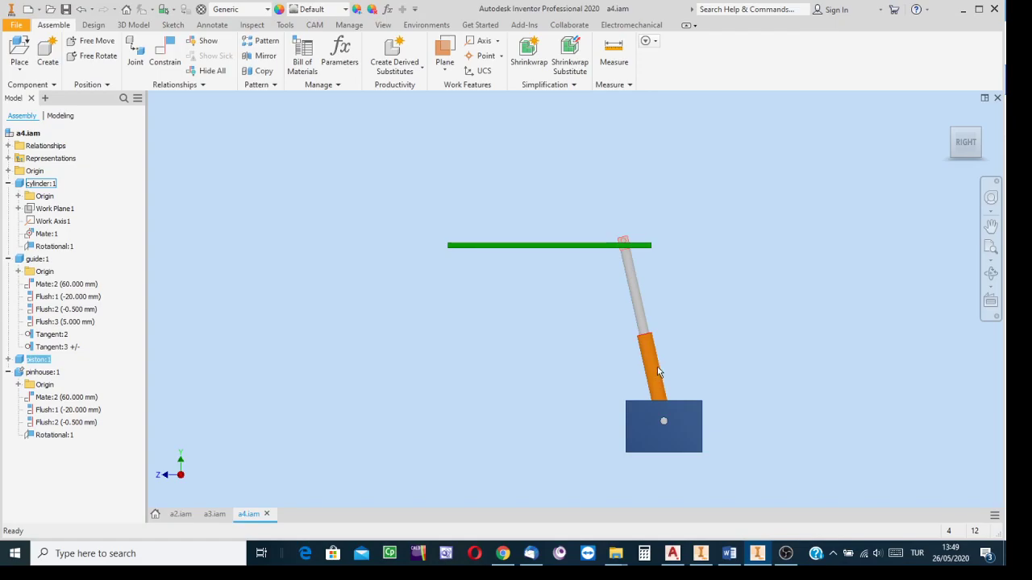
pyautogui.moveTo(629, 280); pyautogui.dragTo(570, 289)
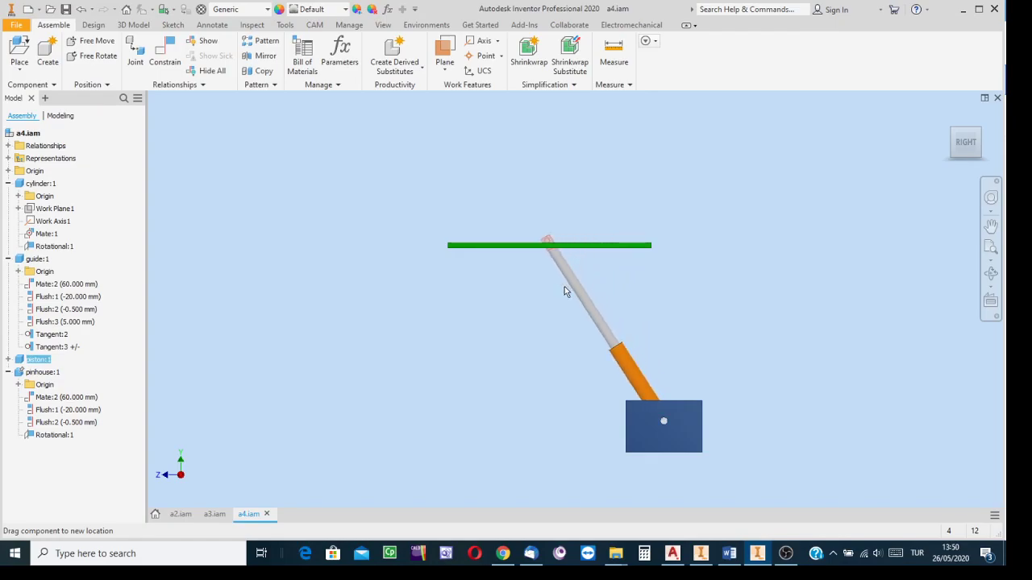
pyautogui.moveTo(564, 287)
pyautogui.mouseDown()
pyautogui.moveTo(635, 301)
pyautogui.moveTo(573, 304)
pyautogui.mouseUp()
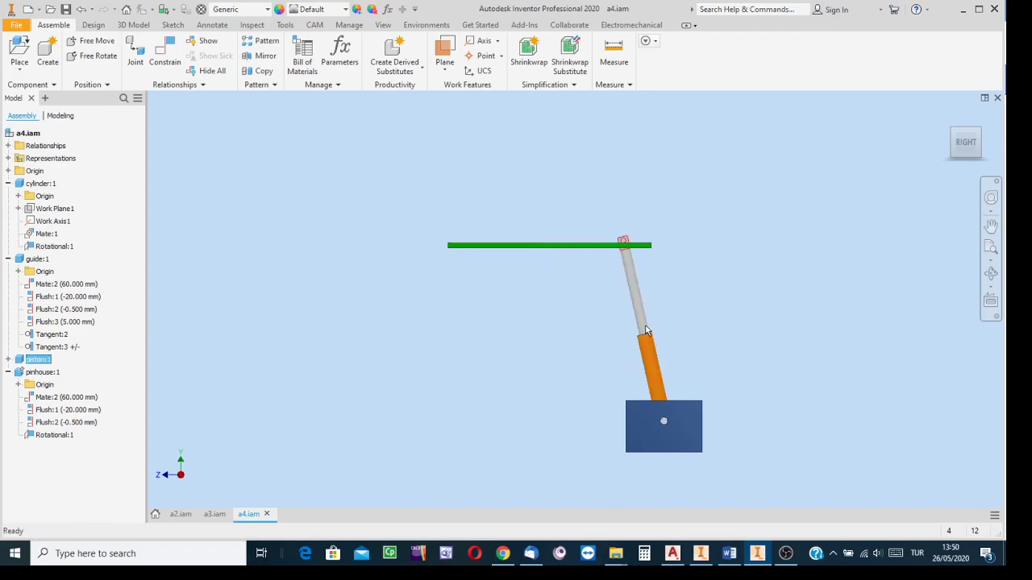
pyautogui.moveTo(640, 313); pyautogui.dragTo(576, 316)
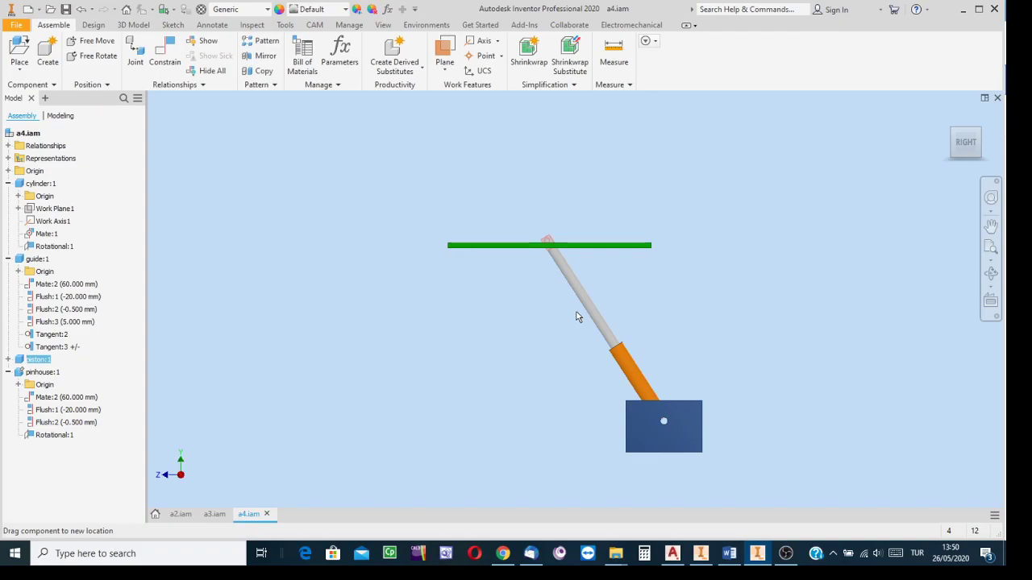
pyautogui.moveTo(577, 317); pyautogui.dragTo(657, 337)
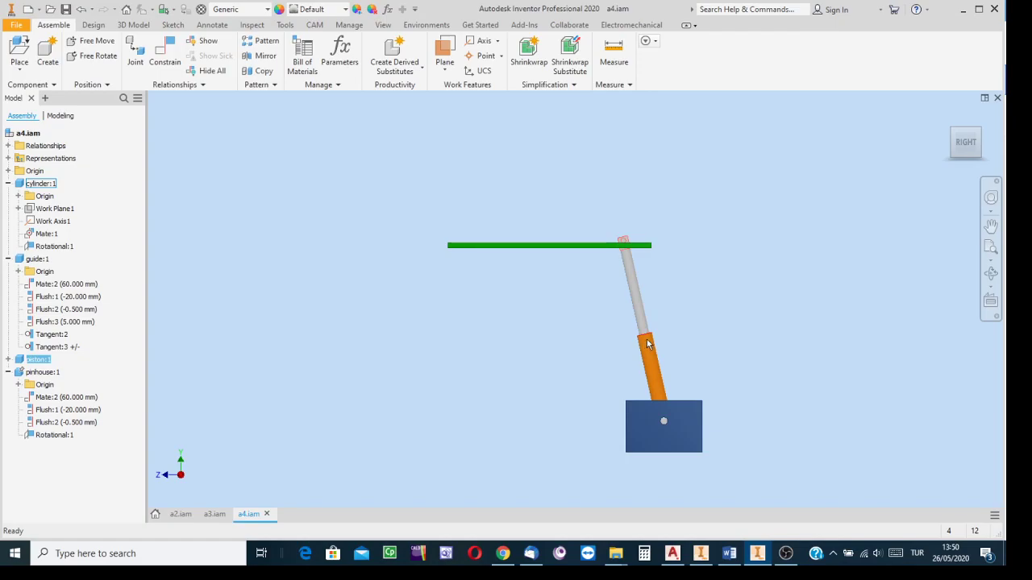
# Restore the isometric view of the assembly and collapse the cylinder, guide and pinhouse entries in the model tree.
pyautogui.moveTo(667, 364)
pyautogui.click(954, 133)
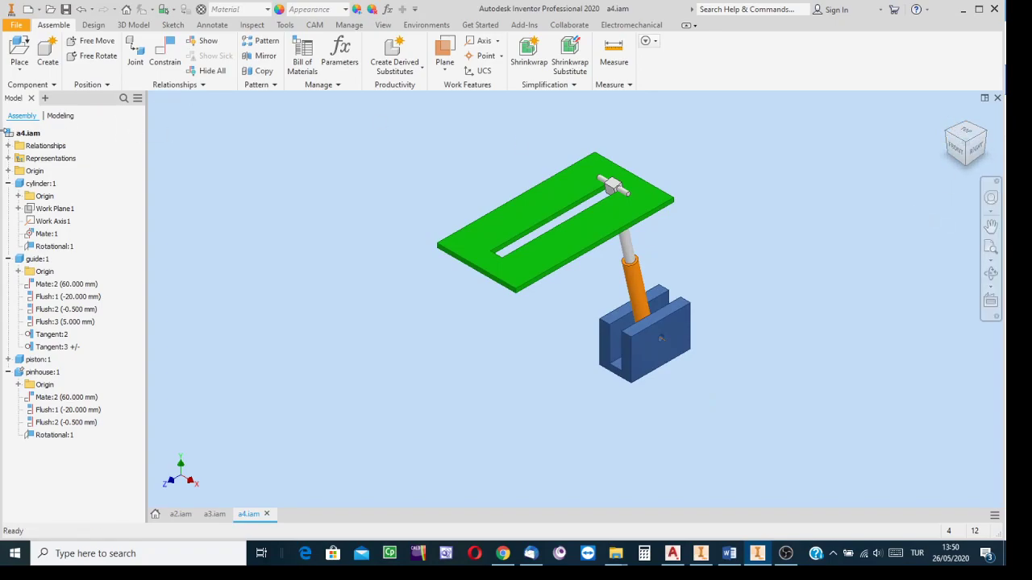
pyautogui.click(8, 183)
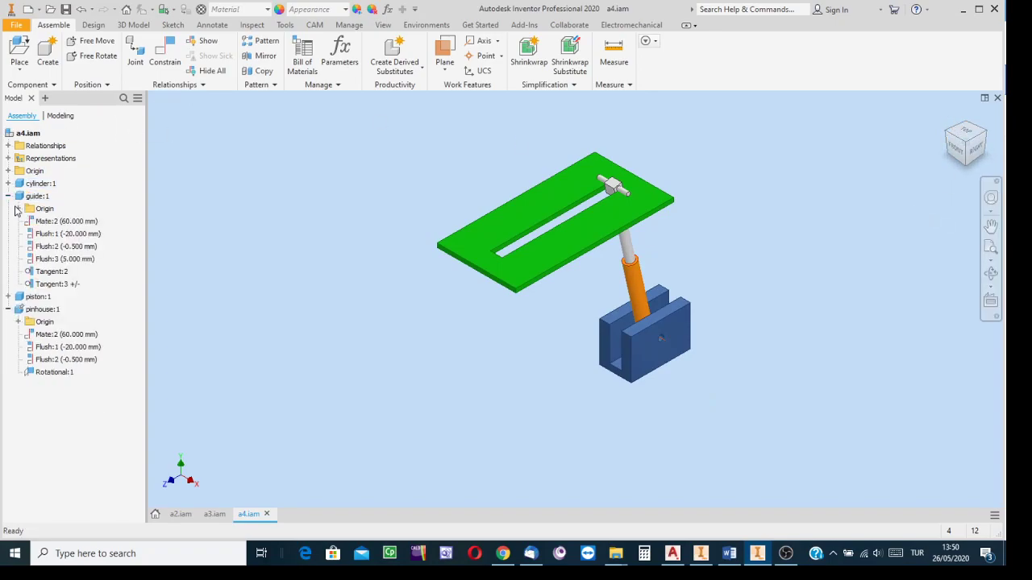
pyautogui.click(8, 196)
pyautogui.click(8, 221)
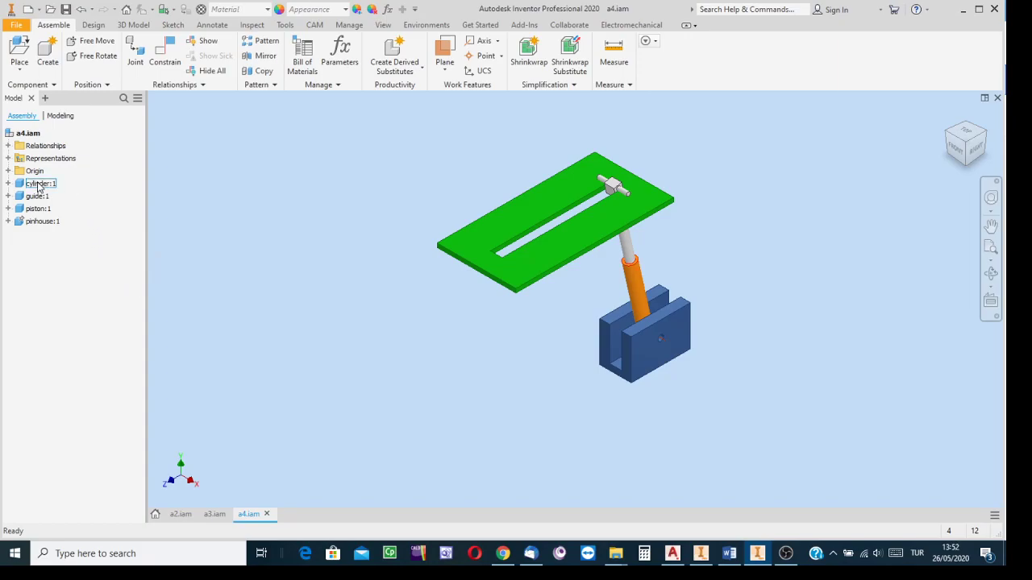
pyautogui.scroll(-3, 493, 357)
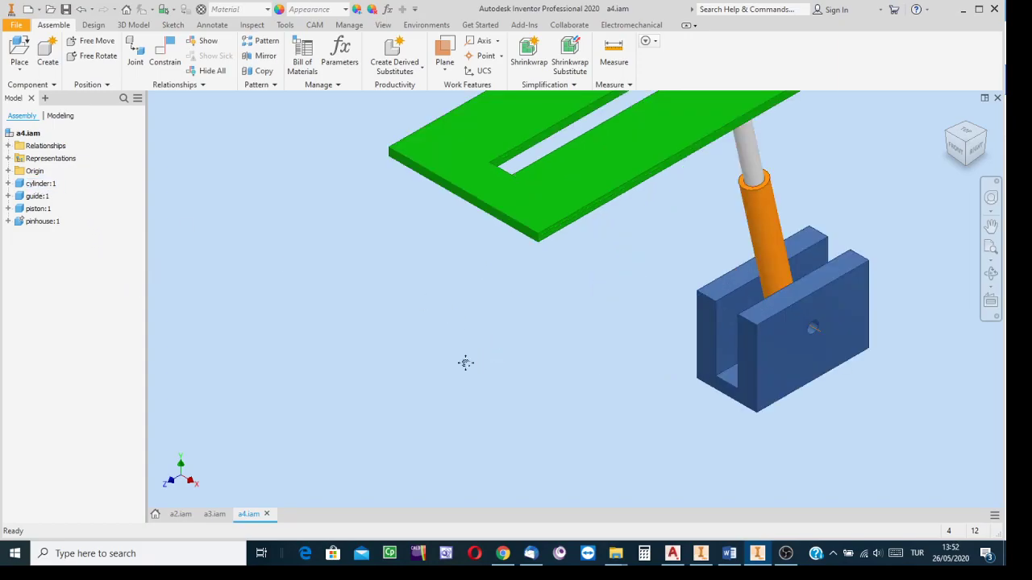
pyautogui.scroll(3, 472, 361)
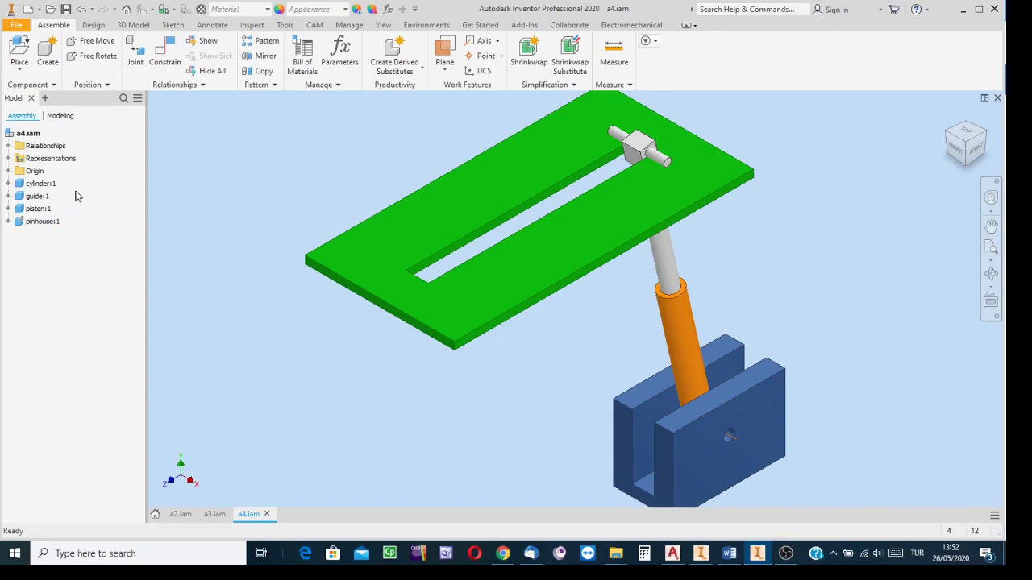
# Expand the cylinder, guide, piston and pinhouse components to review their constraints.
pyautogui.click(8, 184)
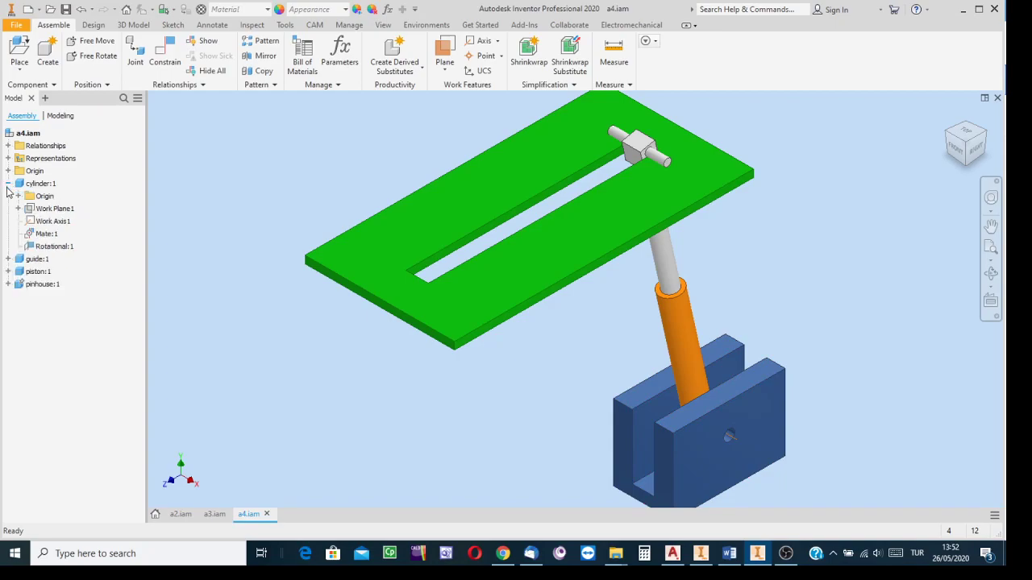
pyautogui.click(9, 259)
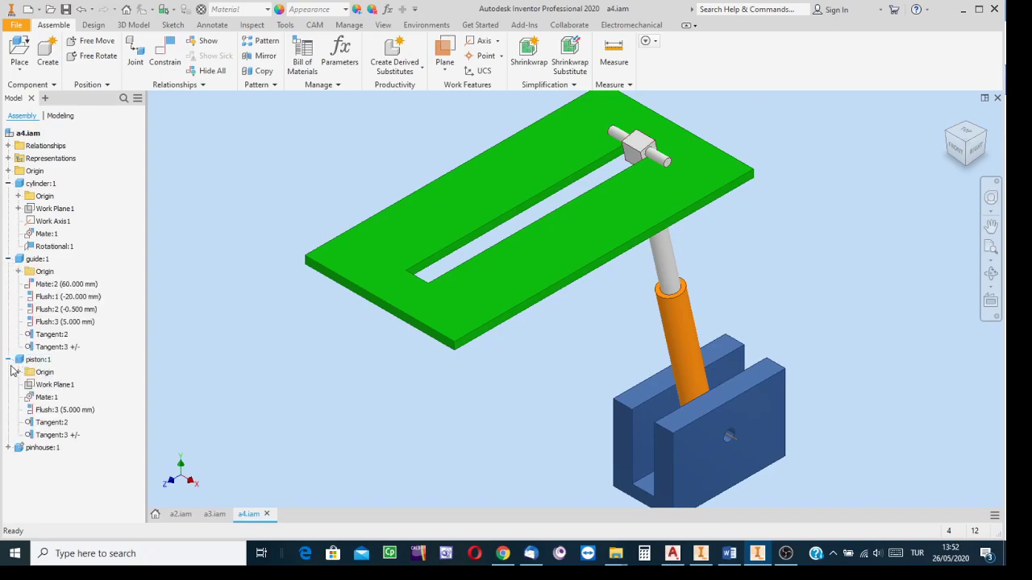
pyautogui.click(8, 448)
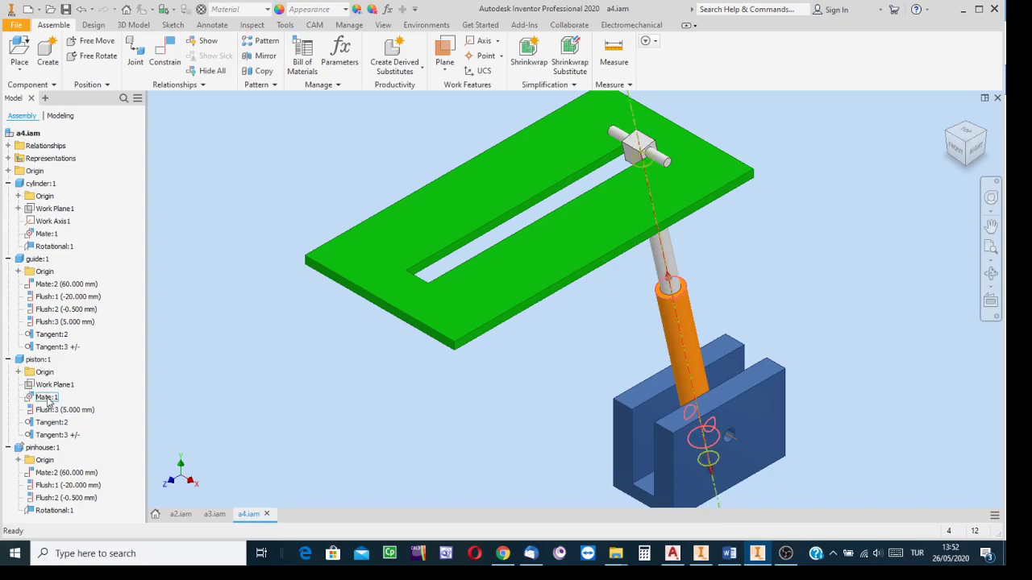
# Open the cylinder's Mate:1 constraint for editing to inspect its offset and limit options, and close it without changes.
pyautogui.rightClick(49, 234)
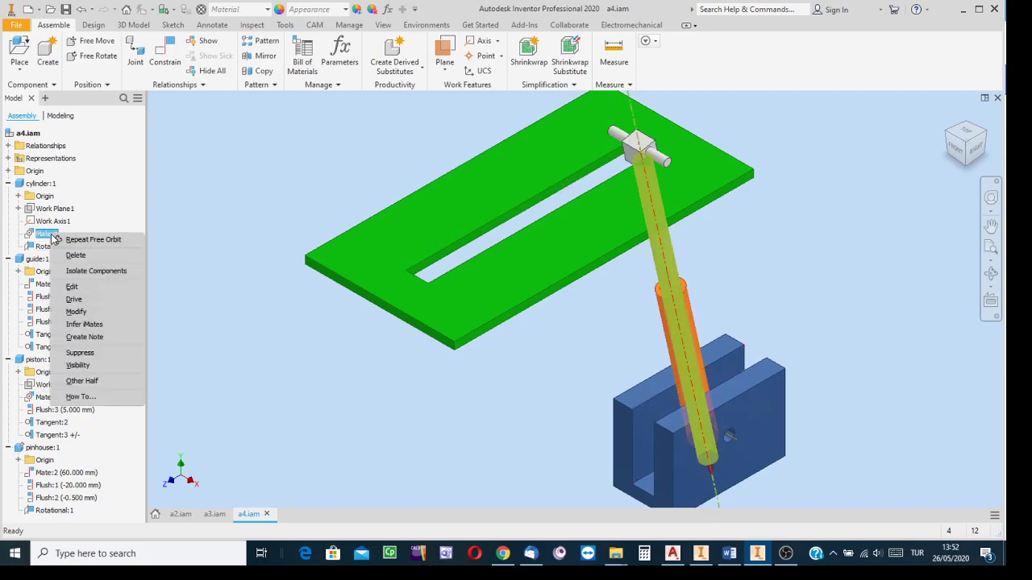
pyautogui.click(74, 287)
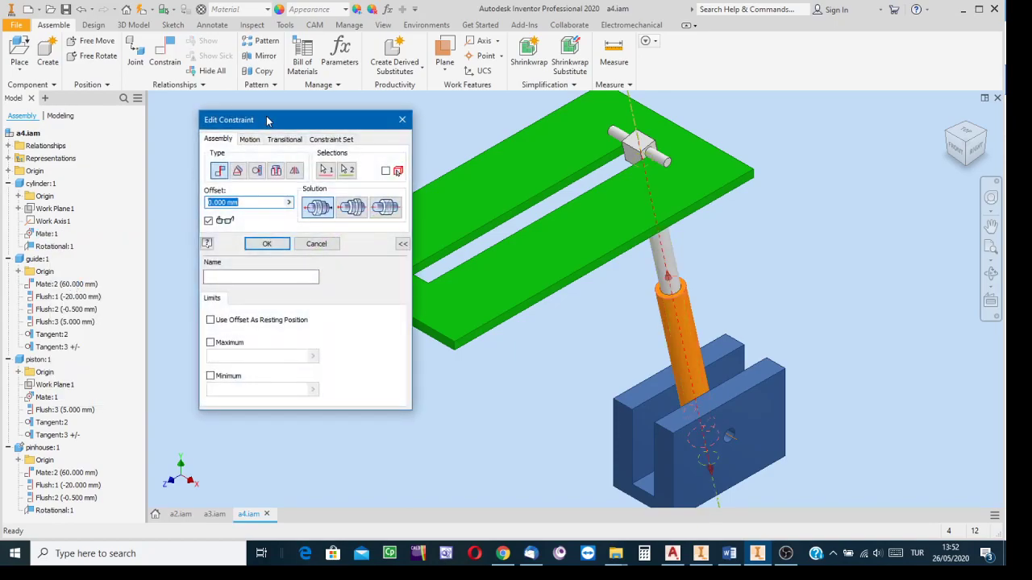
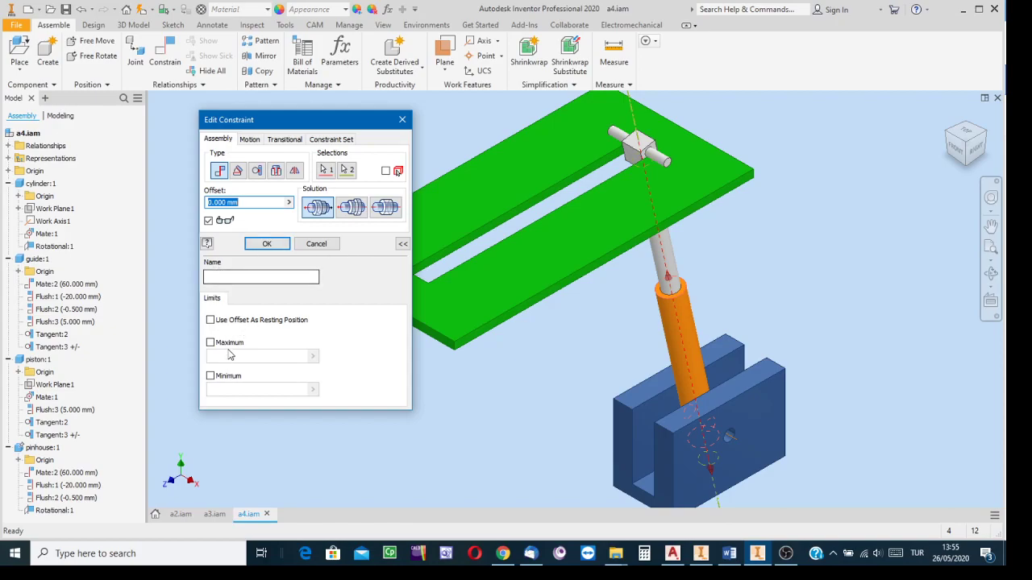
pyautogui.click(402, 119)
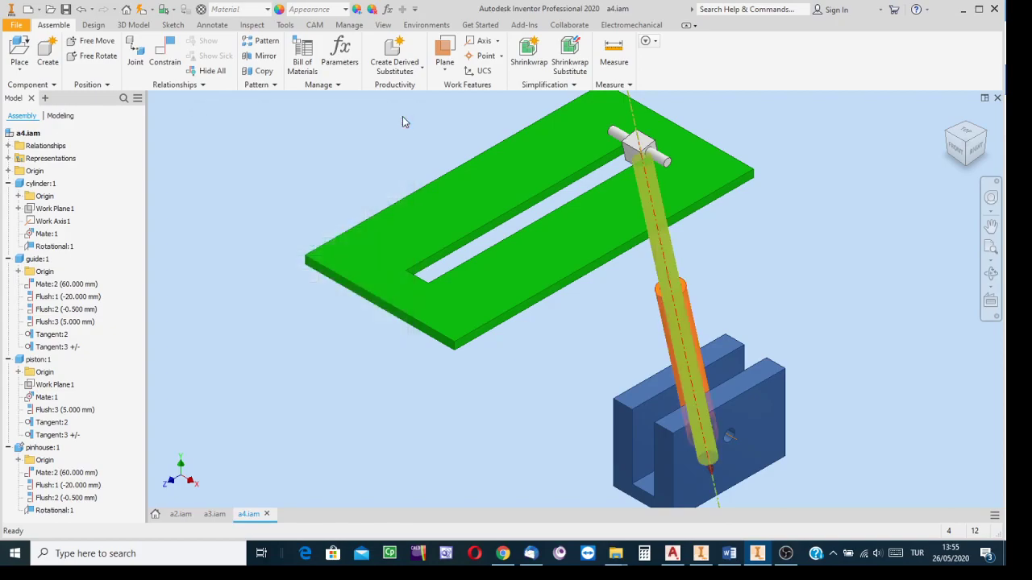
pyautogui.click(175, 121)
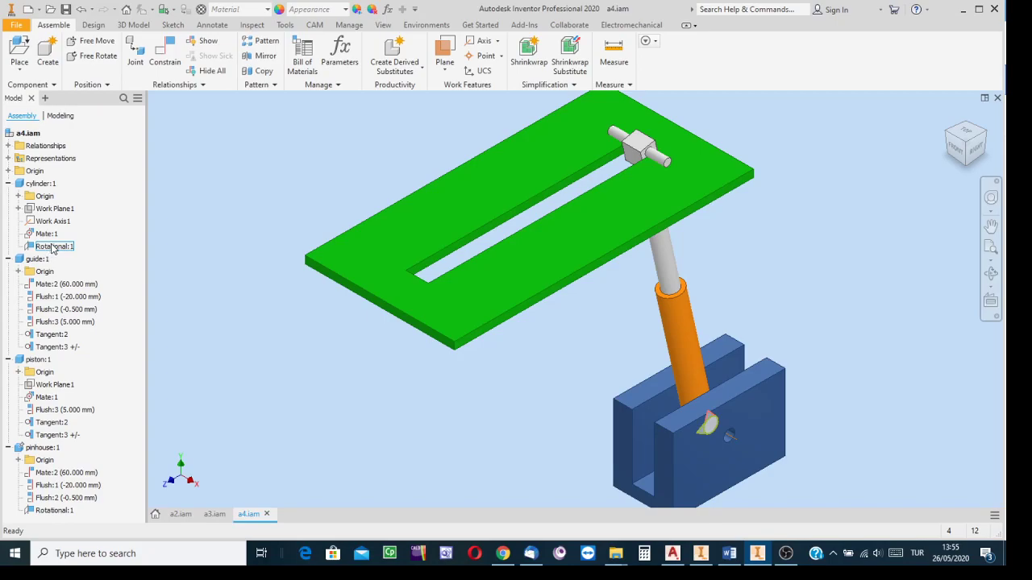
# Test the constrained motion by pulling the piston in several directions and moving the cylinder in the isometric view.
pyautogui.moveTo(644, 145); pyautogui.dragTo(670, 389)
pyautogui.moveTo(742, 503); pyautogui.dragTo(637, 272)
pyautogui.moveTo(634, 144); pyautogui.dragTo(761, 431)
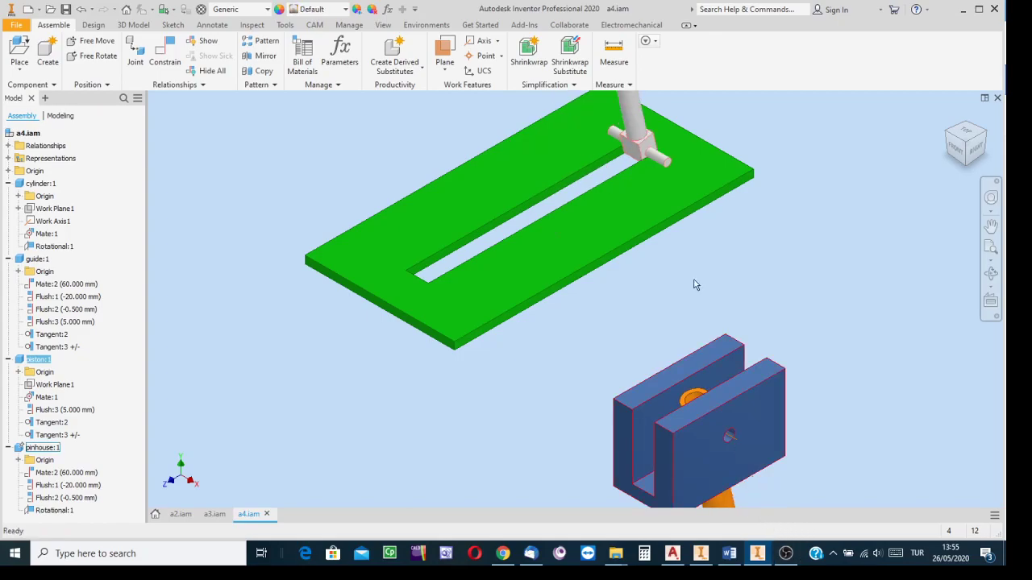
pyautogui.moveTo(637, 103); pyautogui.dragTo(933, 261)
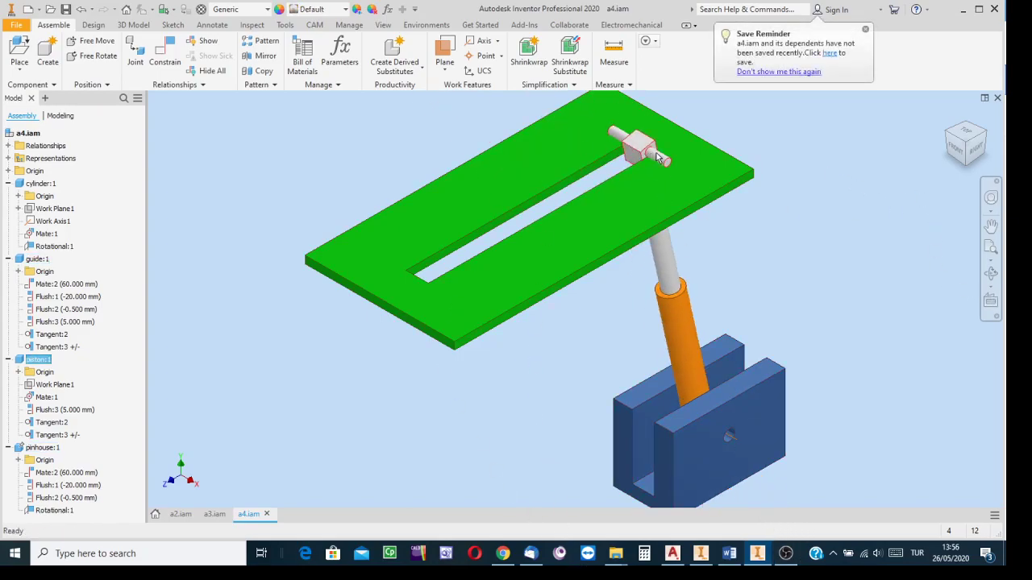
pyautogui.moveTo(645, 143); pyautogui.dragTo(883, 161)
pyautogui.moveTo(641, 144); pyautogui.dragTo(562, 433)
pyautogui.moveTo(689, 305); pyautogui.dragTo(686, 333)
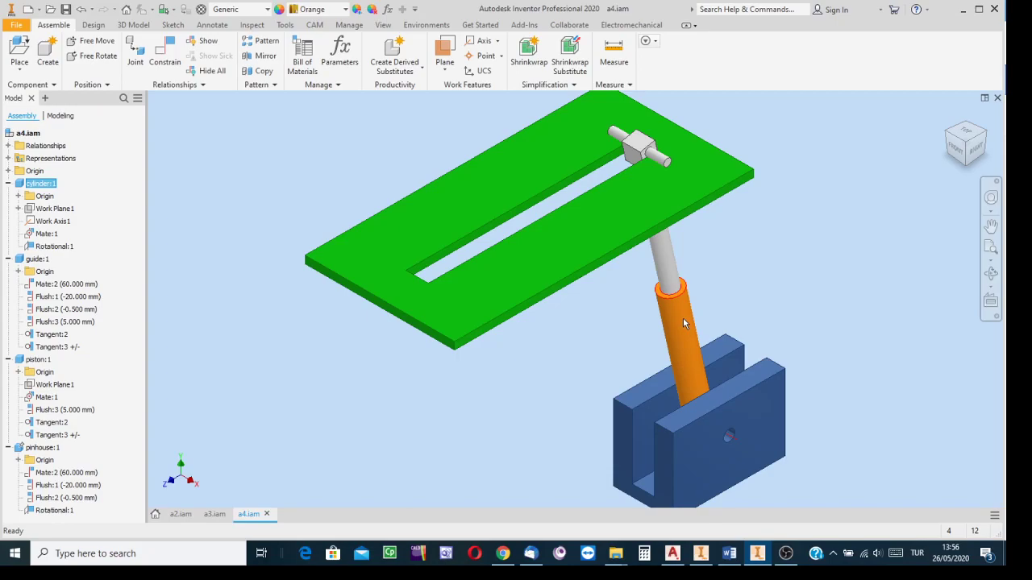
# Open the cylinder's Rotational:1 joint for editing to inspect its type, gap and angular limit options, and close it without changes.
pyautogui.moveTo(681, 304); pyautogui.dragTo(731, 344)
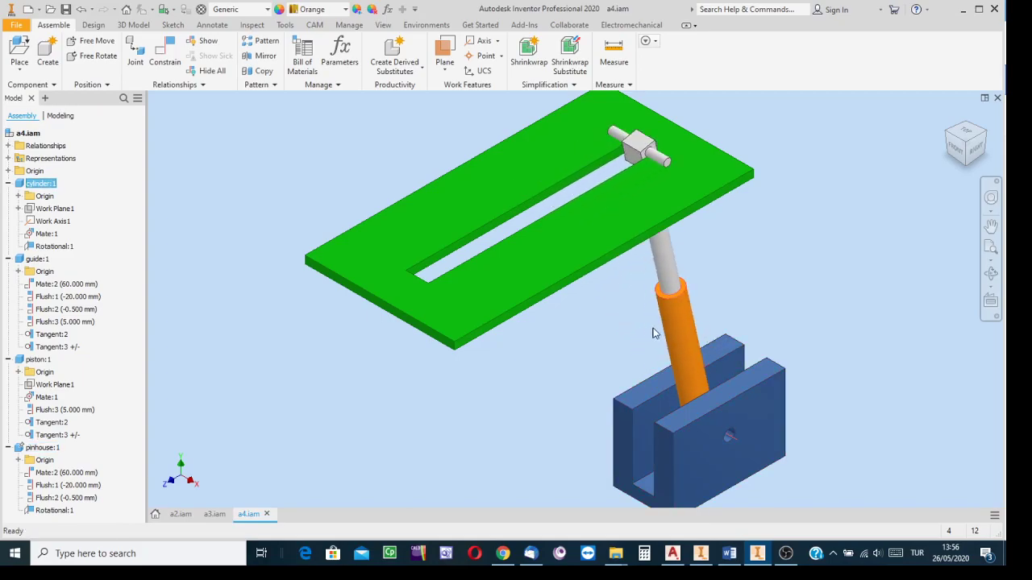
pyautogui.rightClick(45, 248)
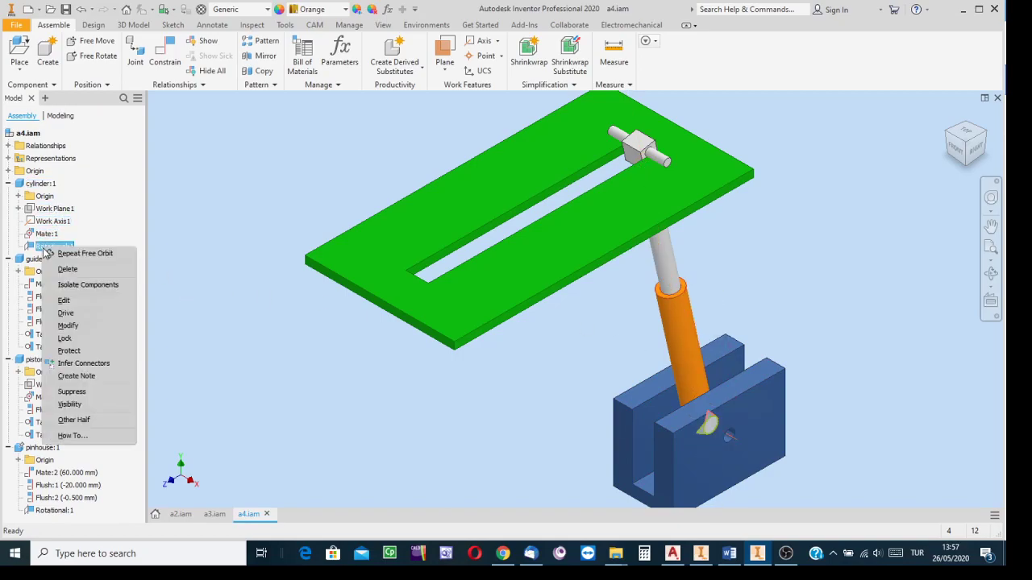
pyautogui.click(68, 305)
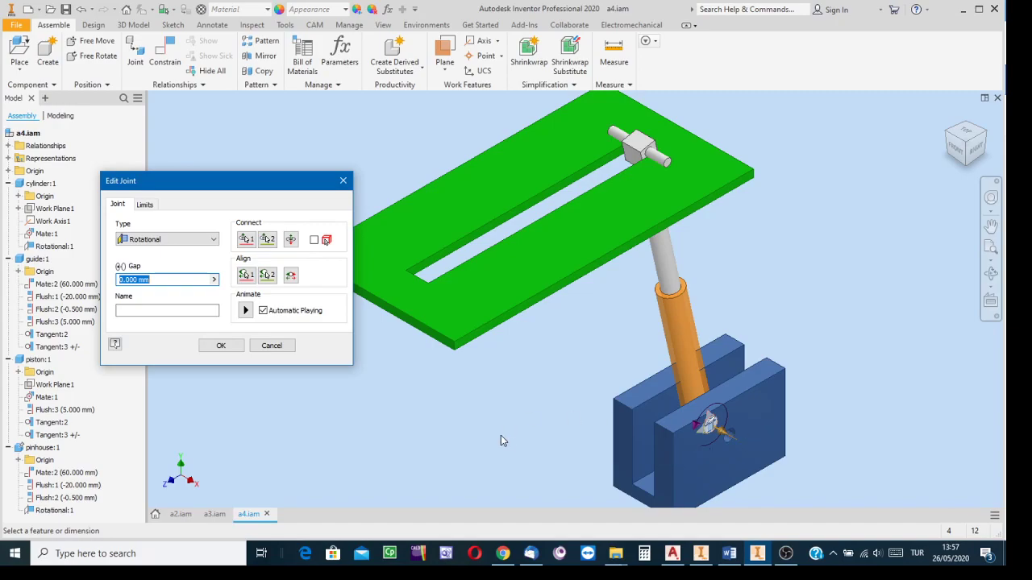
pyautogui.click(145, 206)
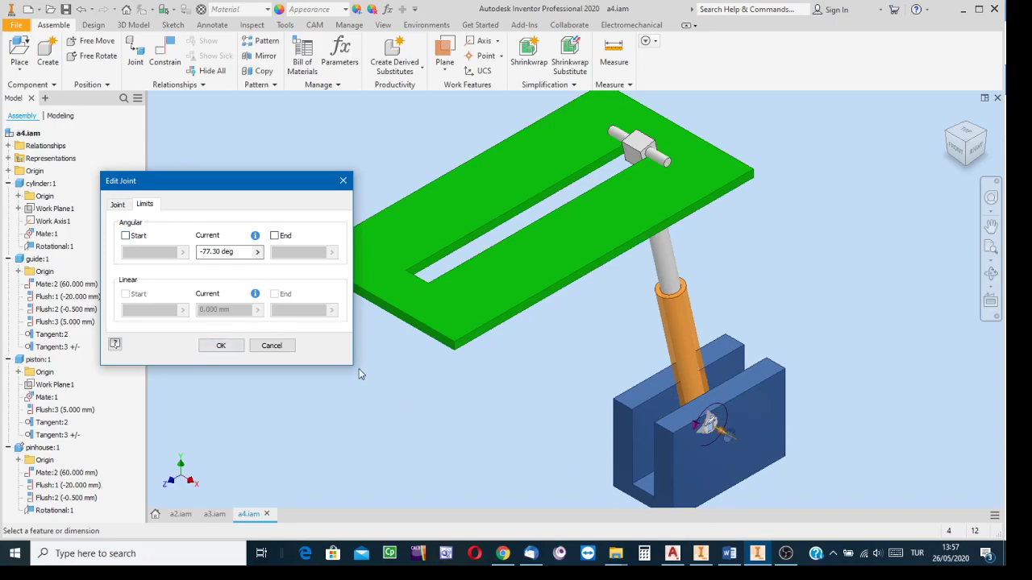
pyautogui.click(271, 345)
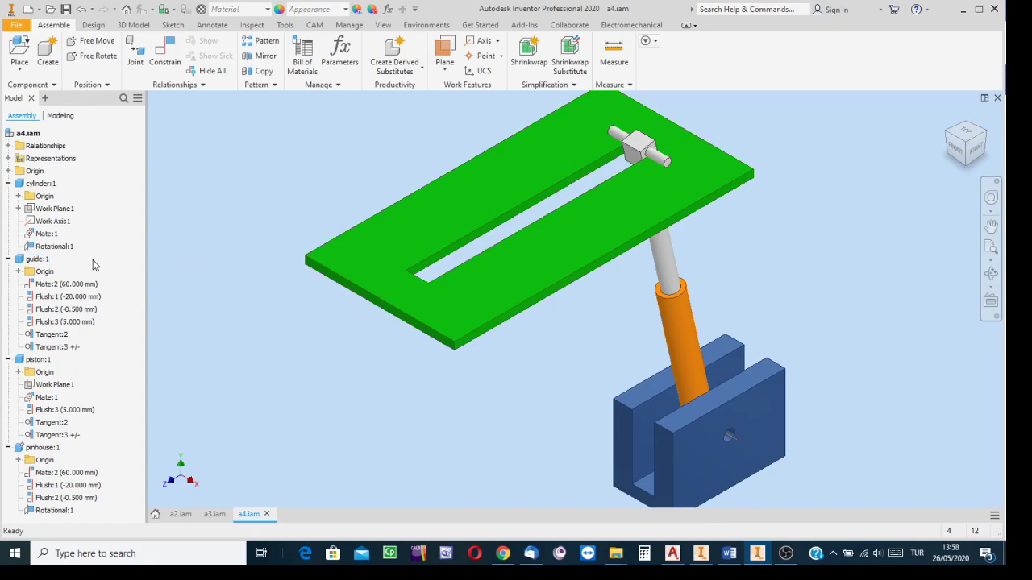
# Collapse the cylinder entry in the model tree and open the piston's Flush:3 constraint for editing, with its dialog clear of the model.
pyautogui.click(8, 183)
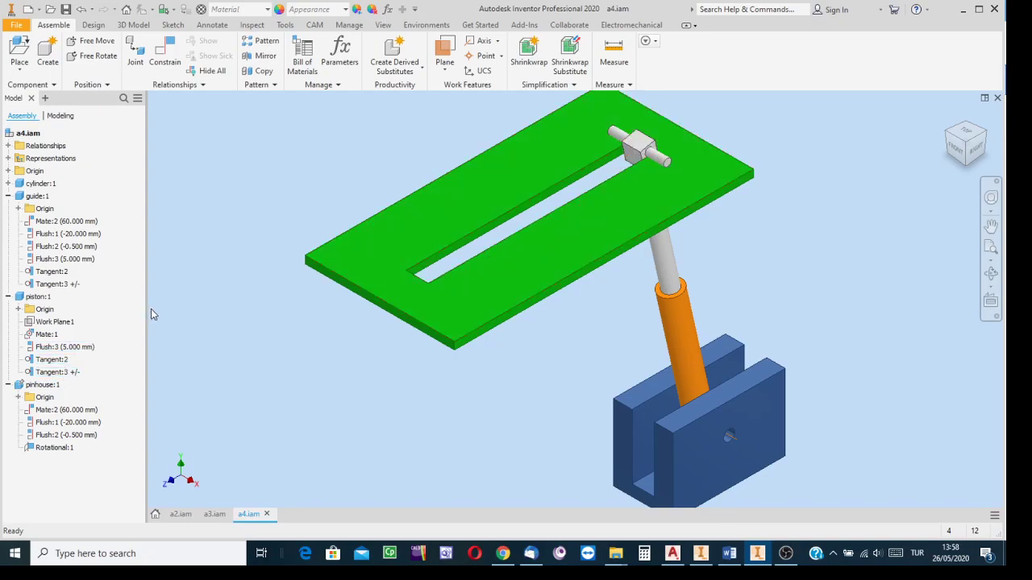
pyautogui.rightClick(58, 347)
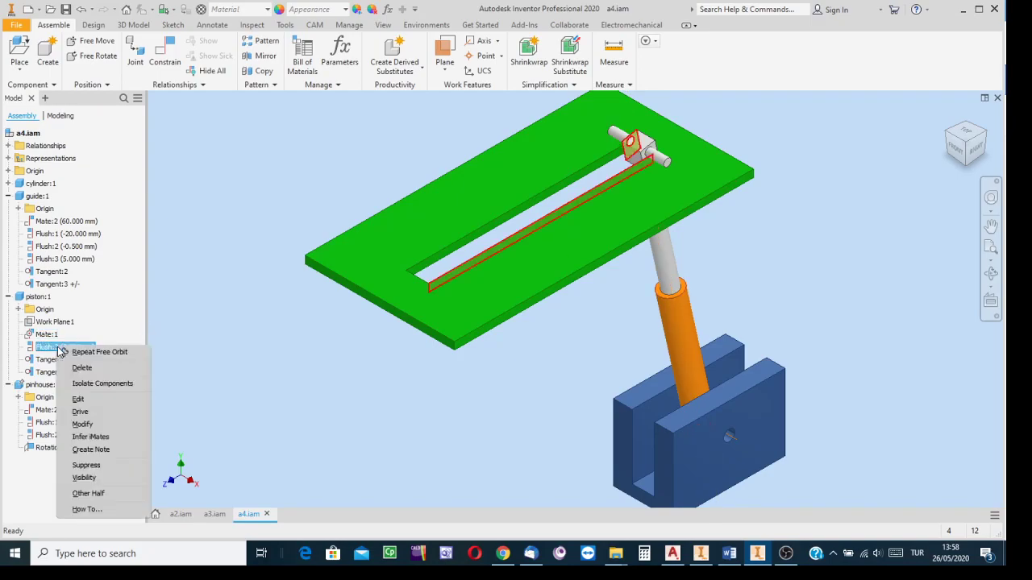
pyautogui.click(86, 400)
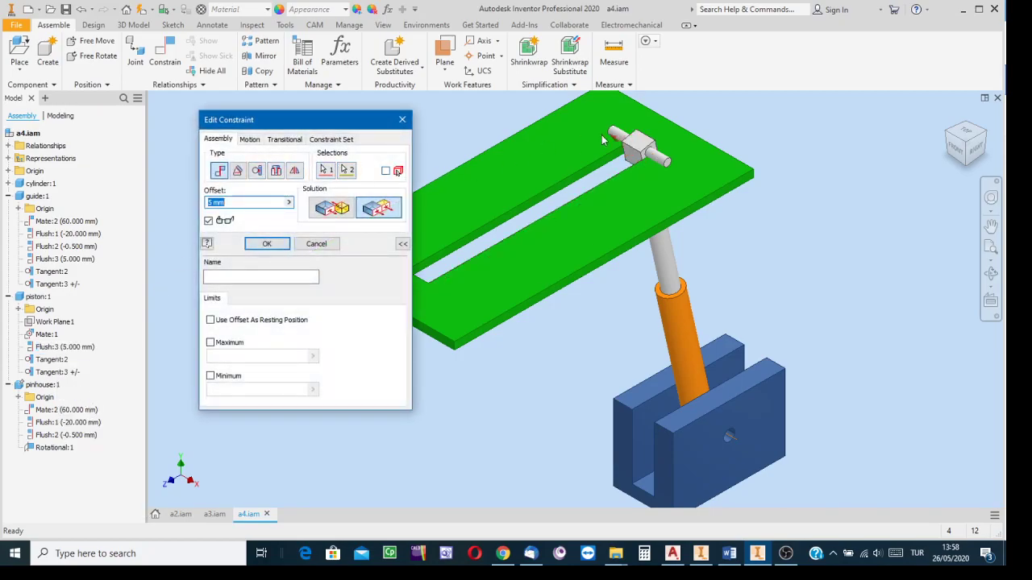
pyautogui.moveTo(269, 127); pyautogui.dragTo(229, 153)
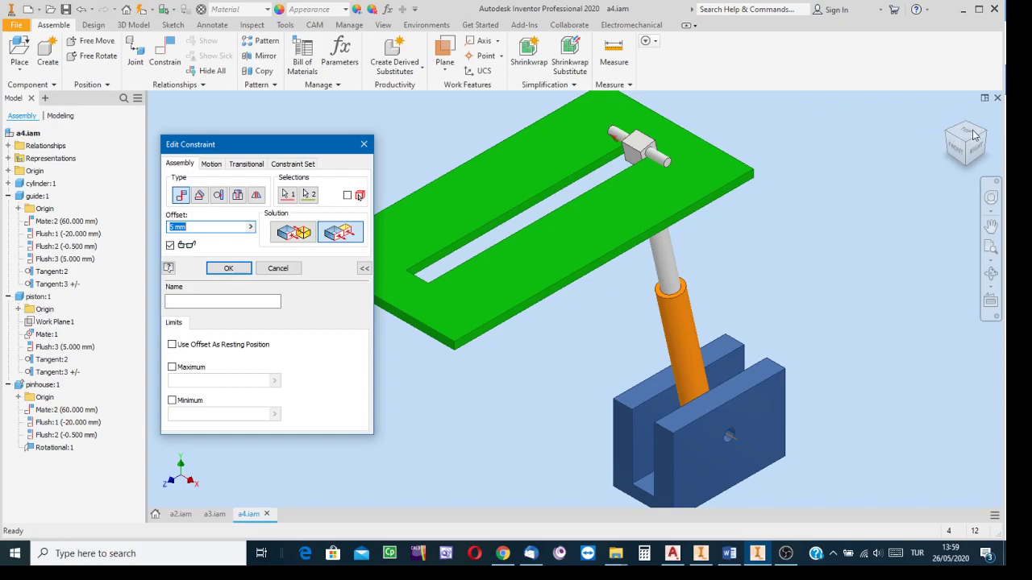
# Examine the flush faces on the guide slot and piston block from several angles, and close the constraint without changes.
pyautogui.click(990, 275)
pyautogui.moveTo(601, 285); pyautogui.dragTo(710, 319)
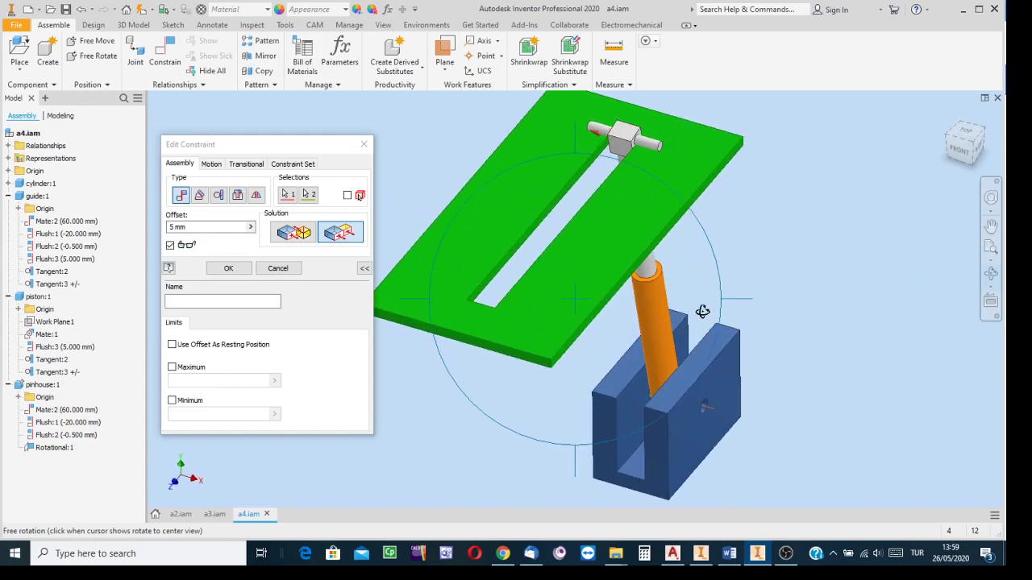
pyautogui.scroll(3, 573, 207)
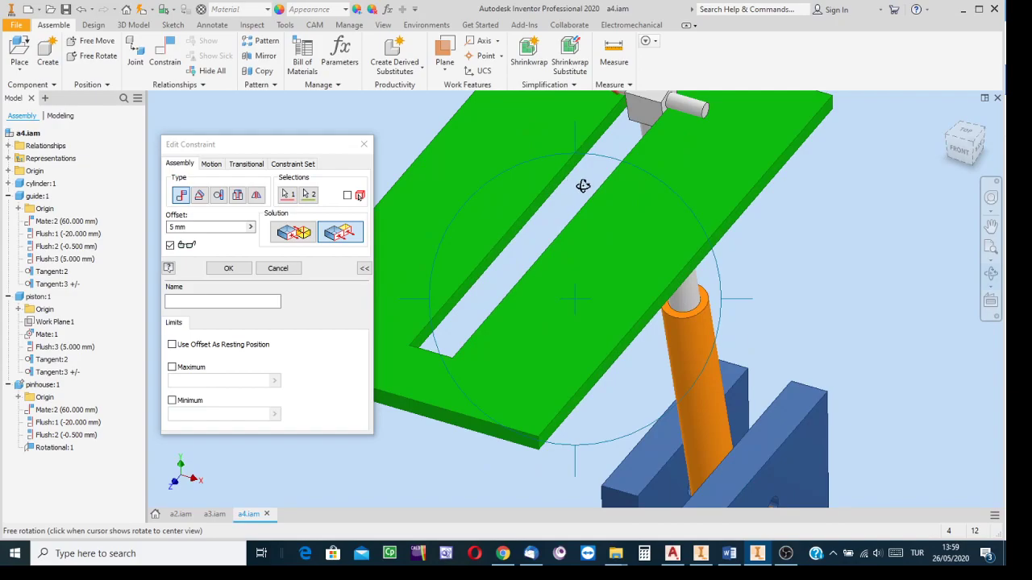
pyautogui.moveTo(603, 262); pyautogui.dragTo(709, 250)
pyautogui.scroll(4, 665, 119)
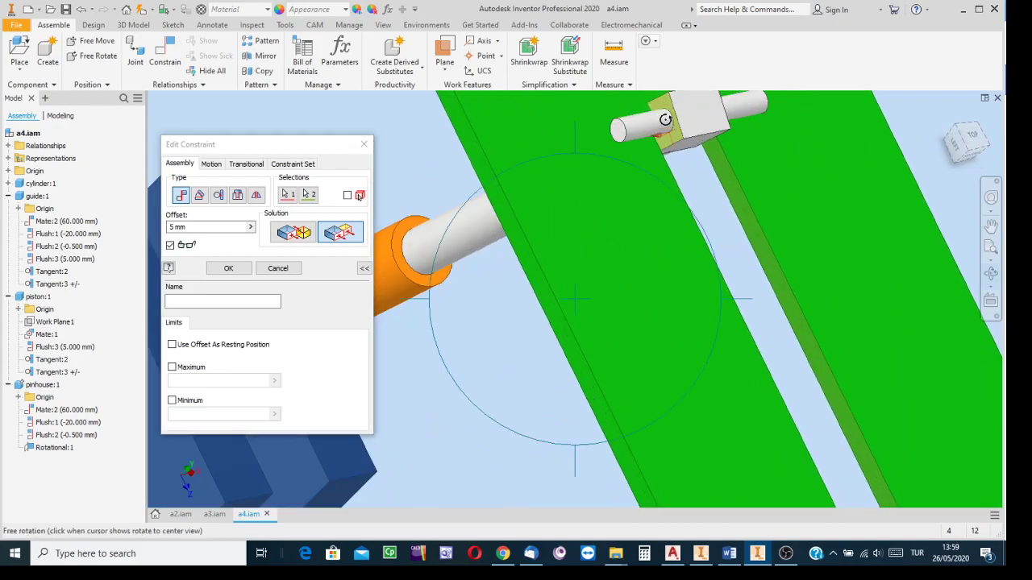
pyautogui.scroll(-5, 668, 121)
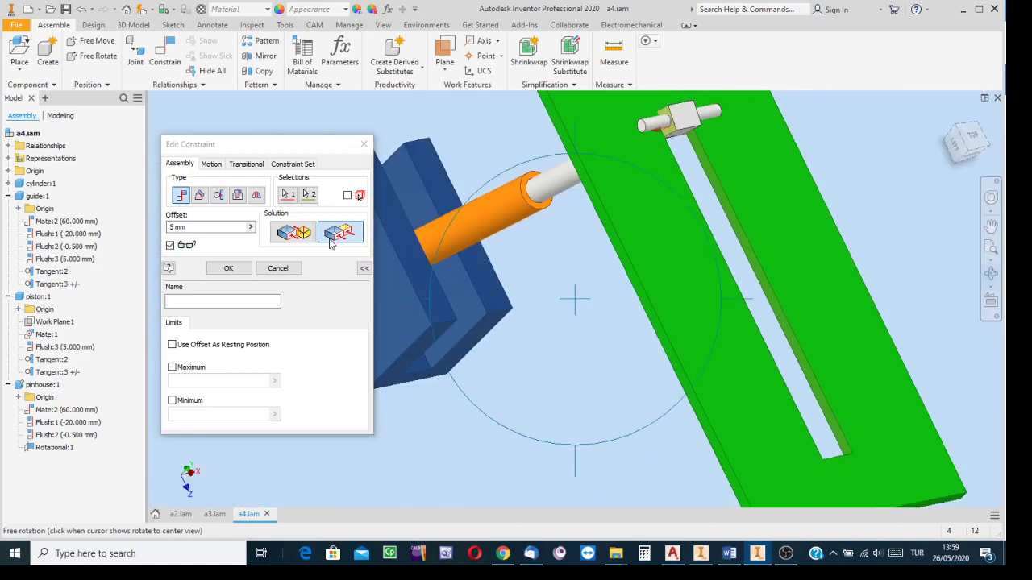
pyautogui.moveTo(588, 290); pyautogui.dragTo(482, 390)
pyautogui.moveTo(583, 295); pyautogui.dragTo(569, 354)
pyautogui.moveTo(574, 303); pyautogui.dragTo(532, 188)
pyautogui.moveTo(524, 223); pyautogui.dragTo(491, 207)
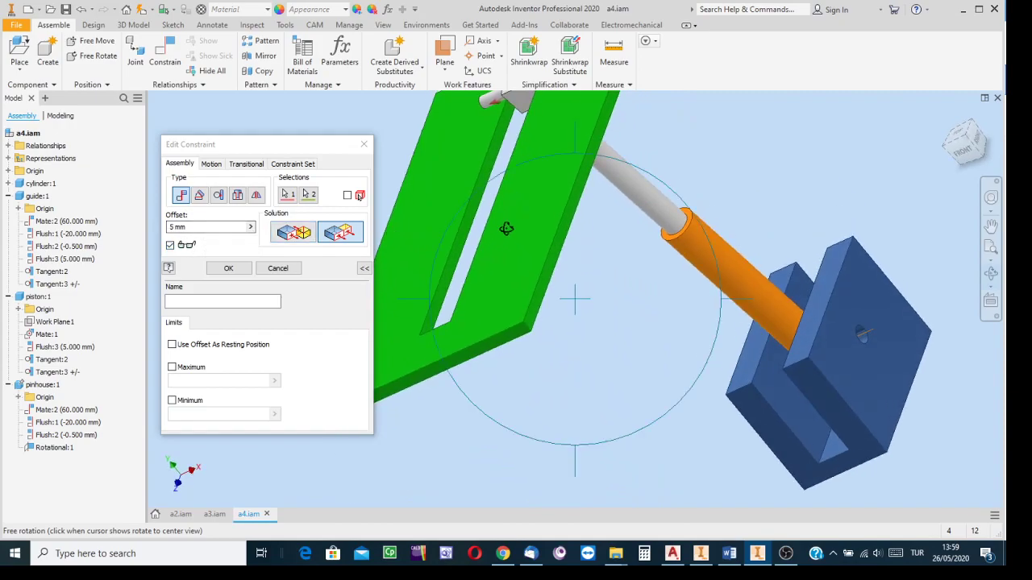
pyautogui.moveTo(507, 228); pyautogui.dragTo(495, 218)
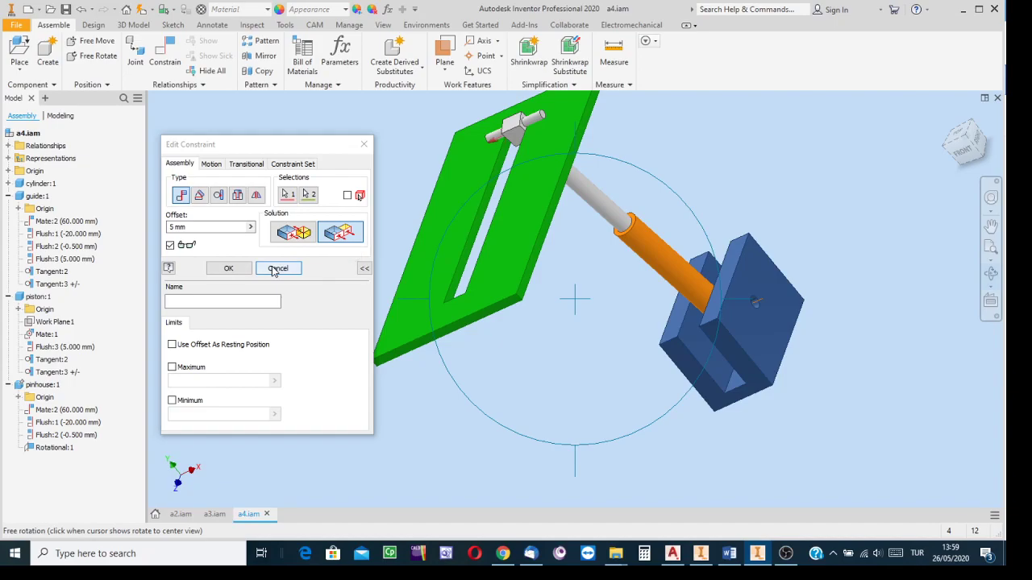
pyautogui.click(275, 269)
pyautogui.click(249, 263)
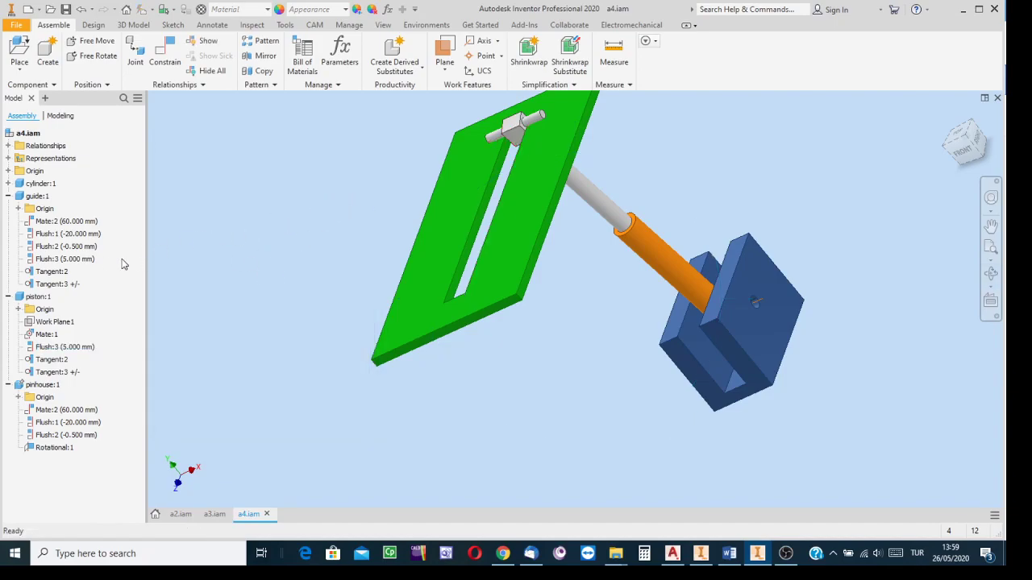
# Open the guide's Tangent:2 constraint for editing to inspect the pin's contact with the guide face, and close it with its settings unaltered.
pyautogui.rightClick(52, 274)
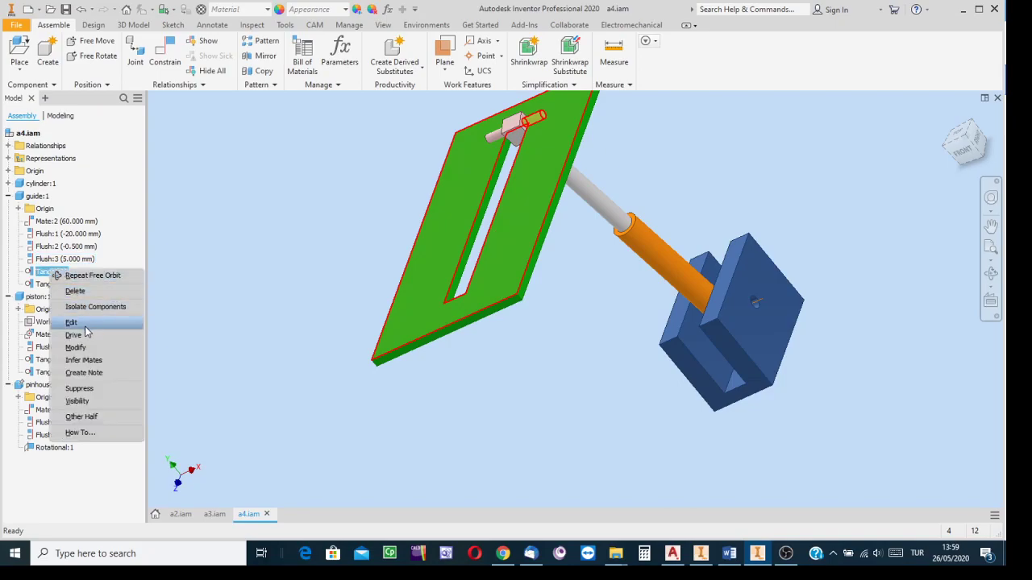
pyautogui.click(74, 323)
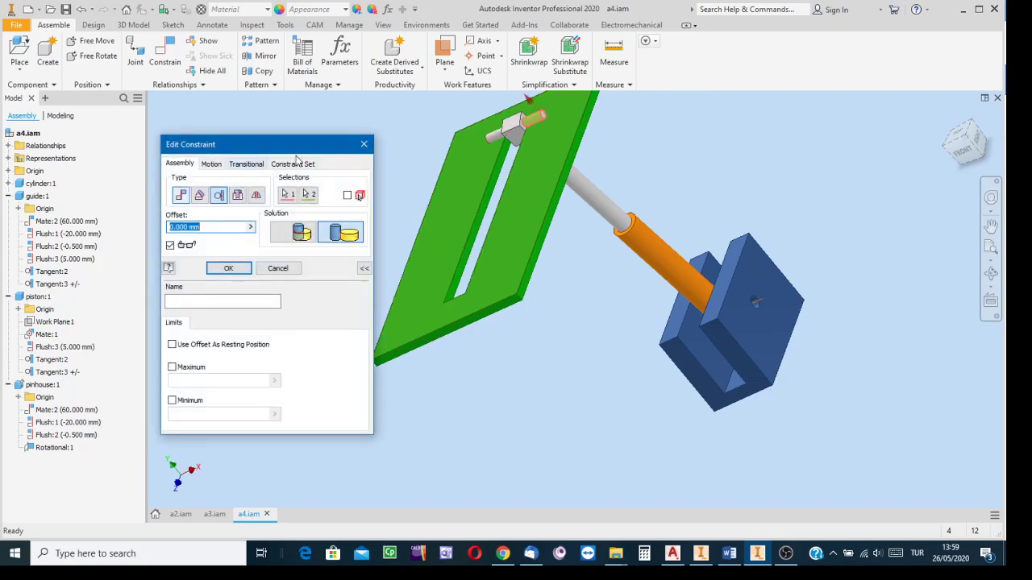
pyautogui.moveTo(655, 181); pyautogui.dragTo(748, 296, button='middle')
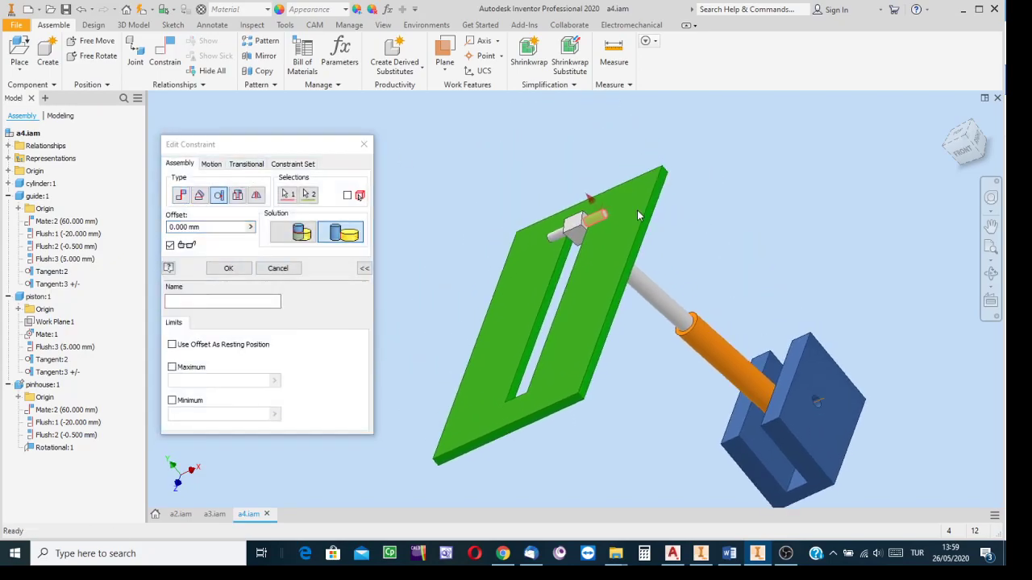
pyautogui.scroll(2, 636, 214)
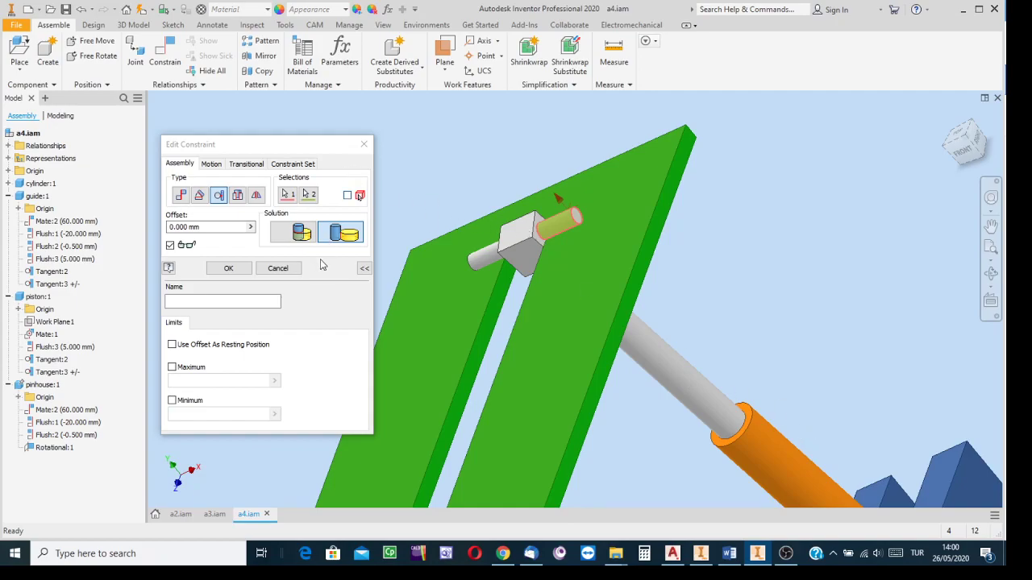
pyautogui.click(236, 273)
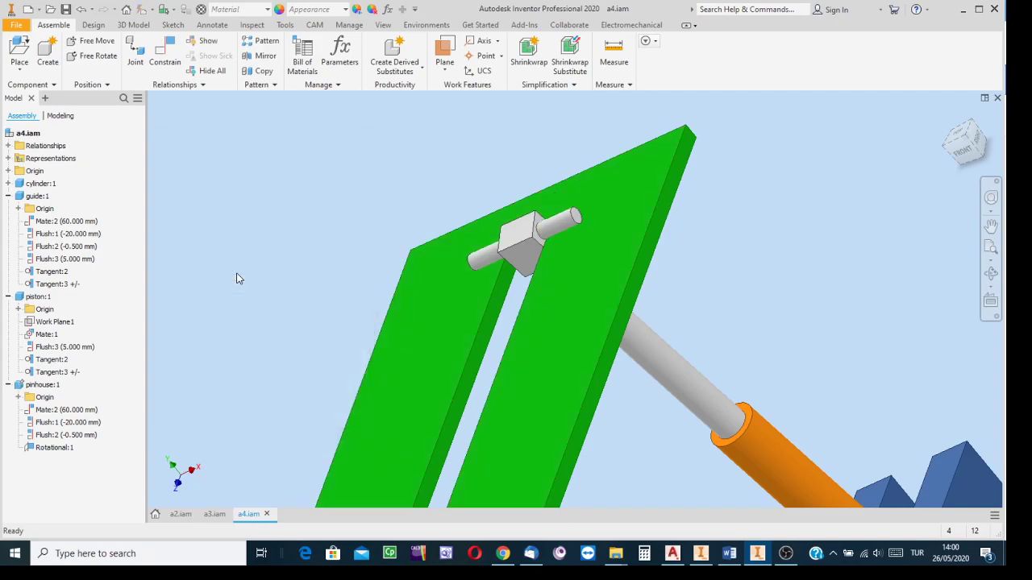
# Test the piston's travel by sliding it down along the guide slot and letting it return to the slot's end.
pyautogui.scroll(-5, 375, 259)
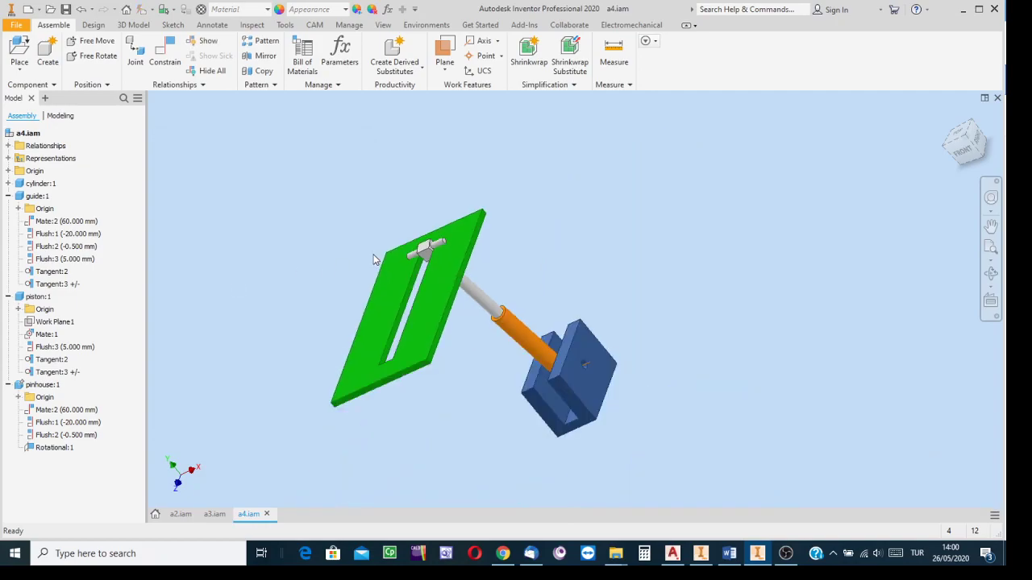
pyautogui.scroll(3, 374, 260)
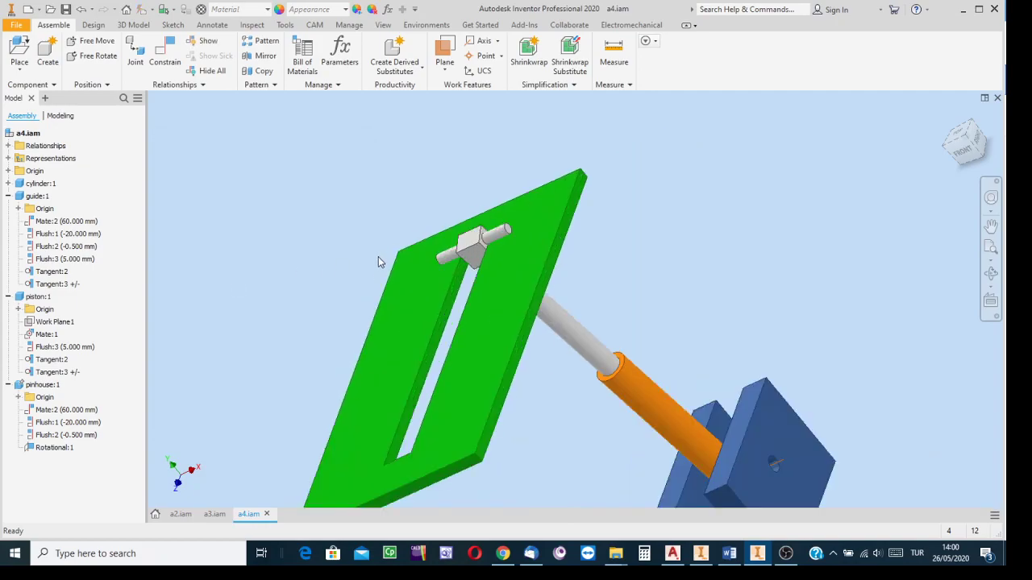
pyautogui.moveTo(477, 240); pyautogui.dragTo(458, 298)
pyautogui.moveTo(564, 330); pyautogui.dragTo(577, 439)
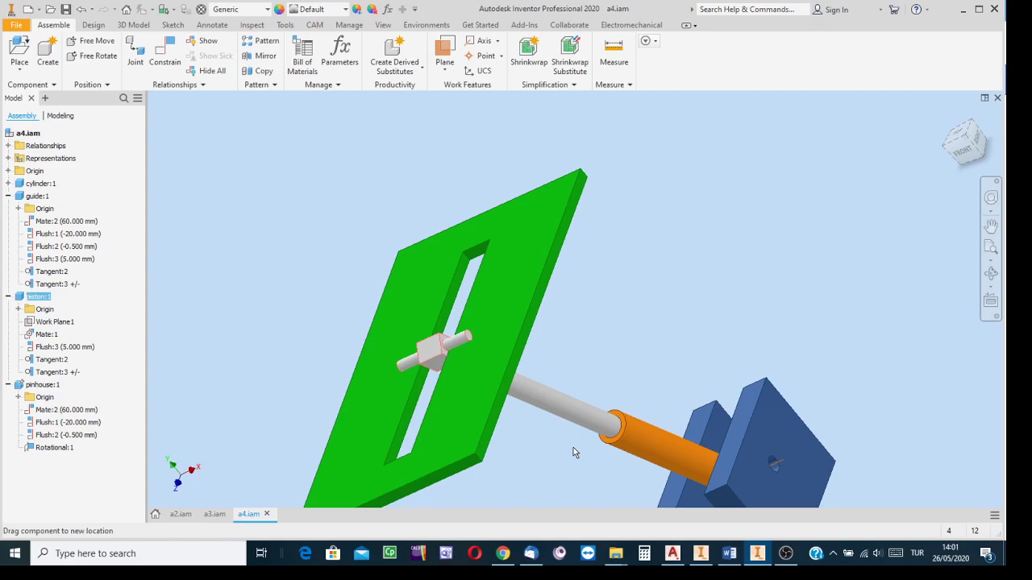
pyautogui.moveTo(574, 447); pyautogui.dragTo(573, 447)
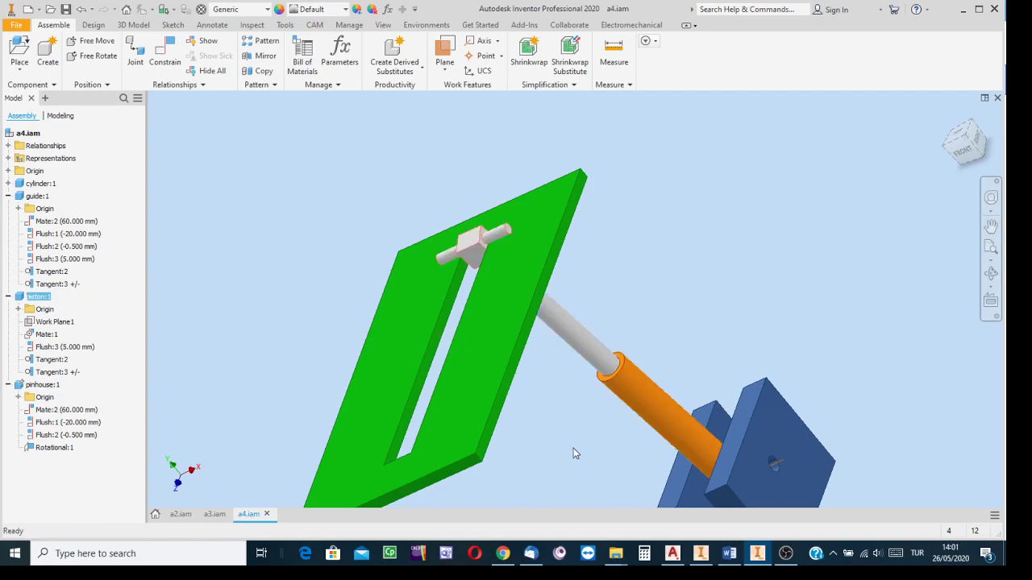
# Open the guide's Tangent:3 constraint for editing, inspect its resting position and limits against the slot end from above, and close it without changes.
pyautogui.rightClick(58, 287)
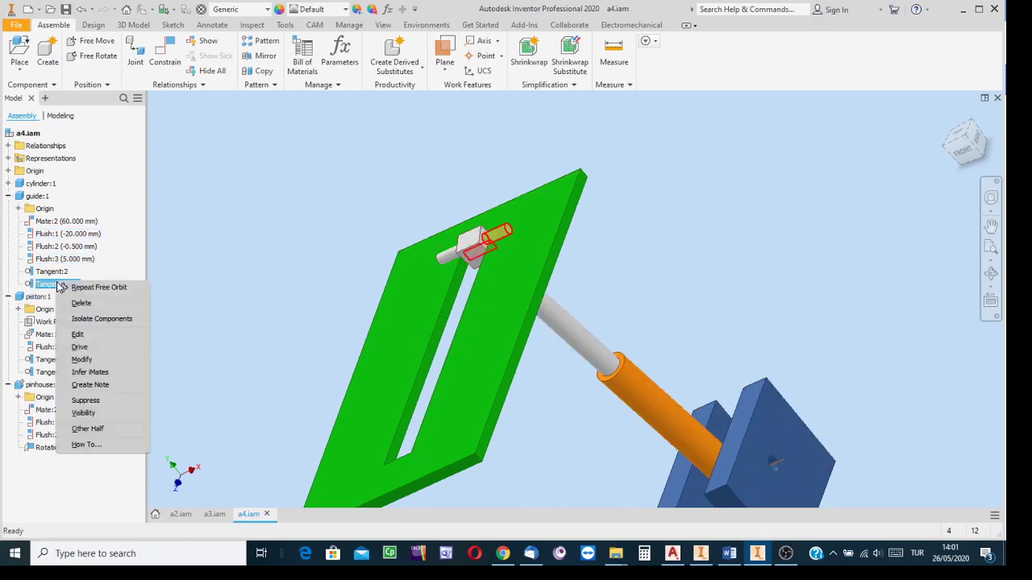
pyautogui.click(86, 340)
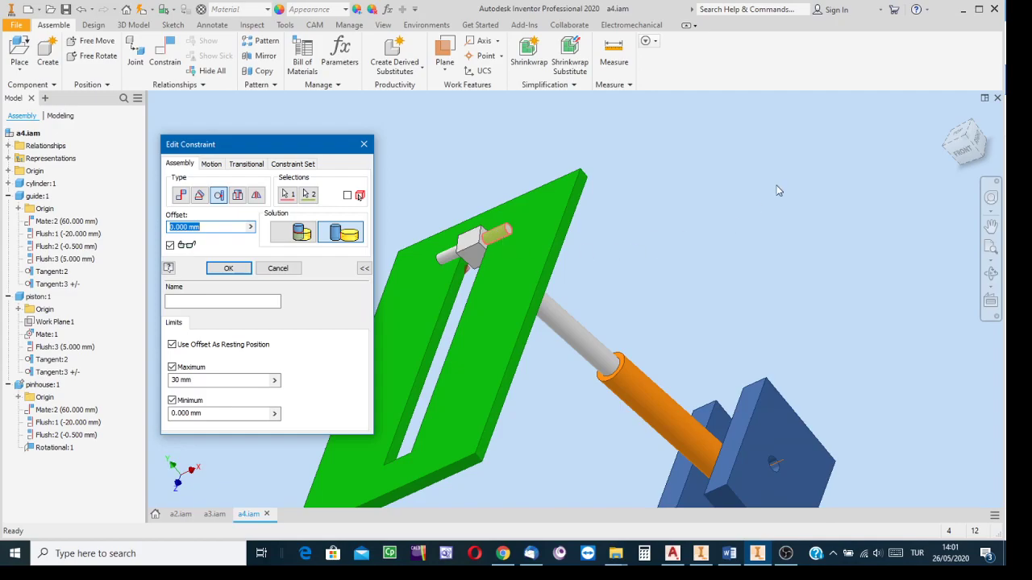
pyautogui.click(991, 276)
pyautogui.click(990, 276)
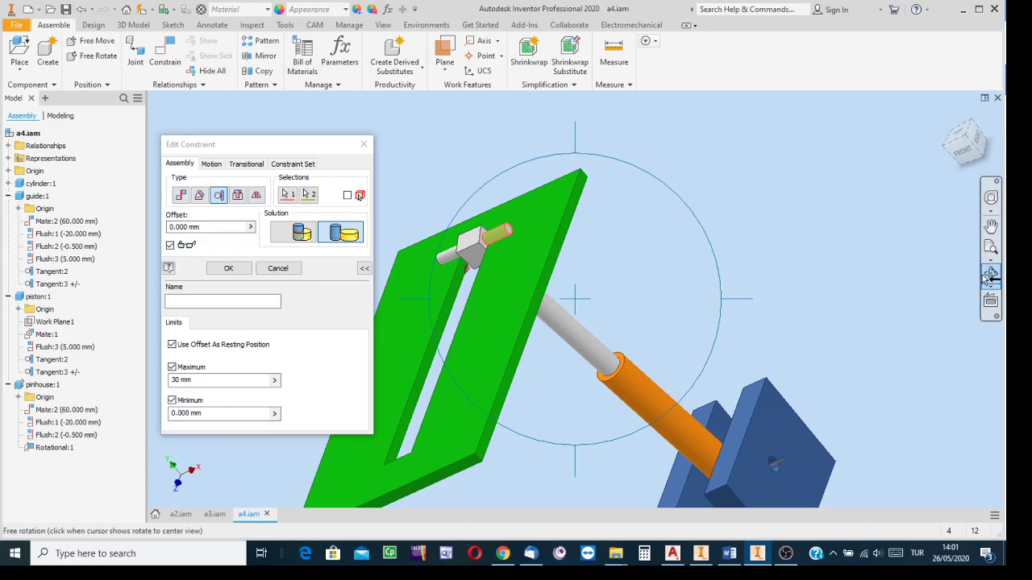
pyautogui.moveTo(590, 289); pyautogui.dragTo(720, 369)
pyautogui.moveTo(582, 302); pyautogui.dragTo(553, 291)
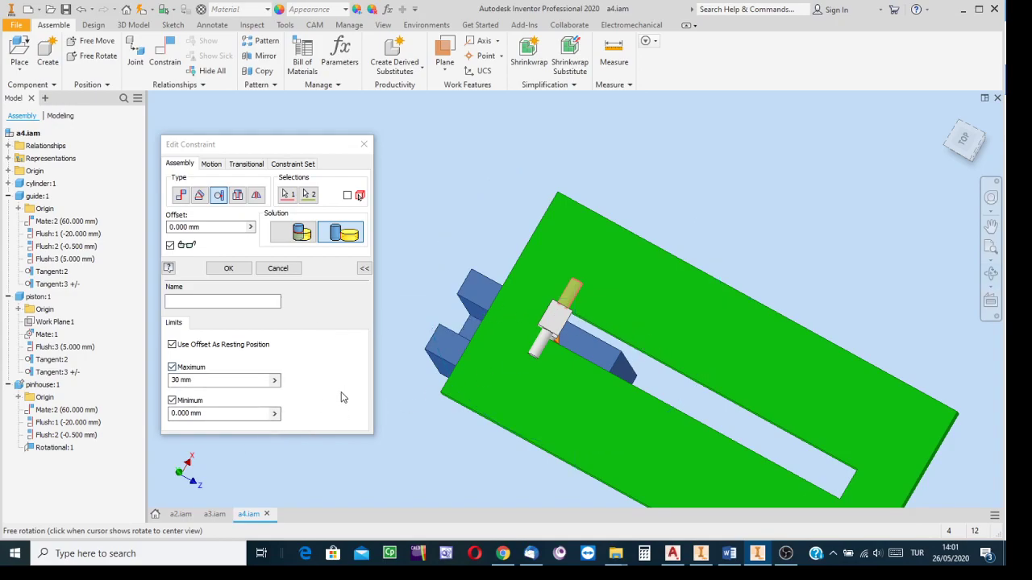
pyautogui.click(277, 268)
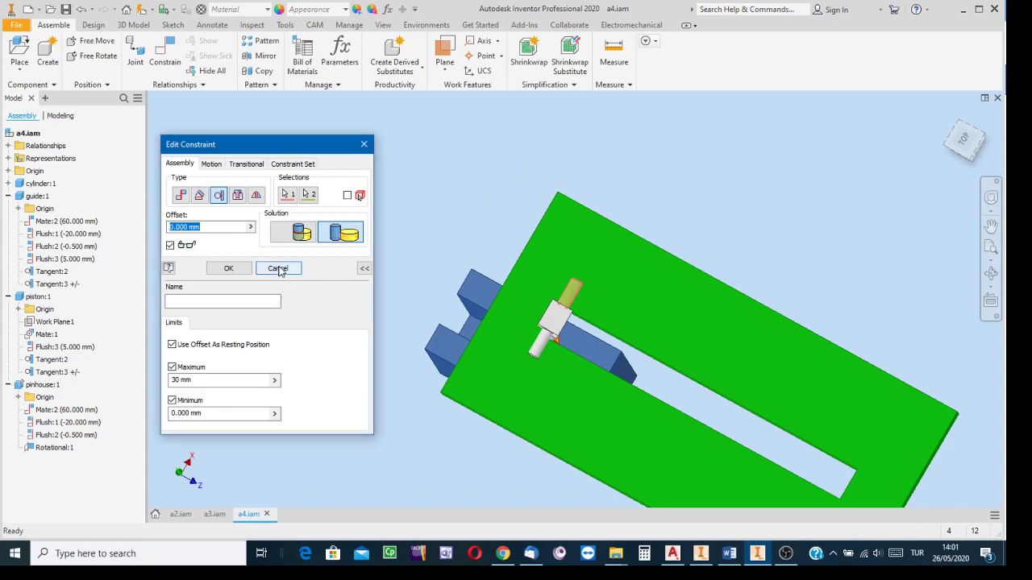
# Pull the piston away from the slot's end and examine the end face that limits its travel.
pyautogui.moveTo(557, 328); pyautogui.dragTo(601, 355)
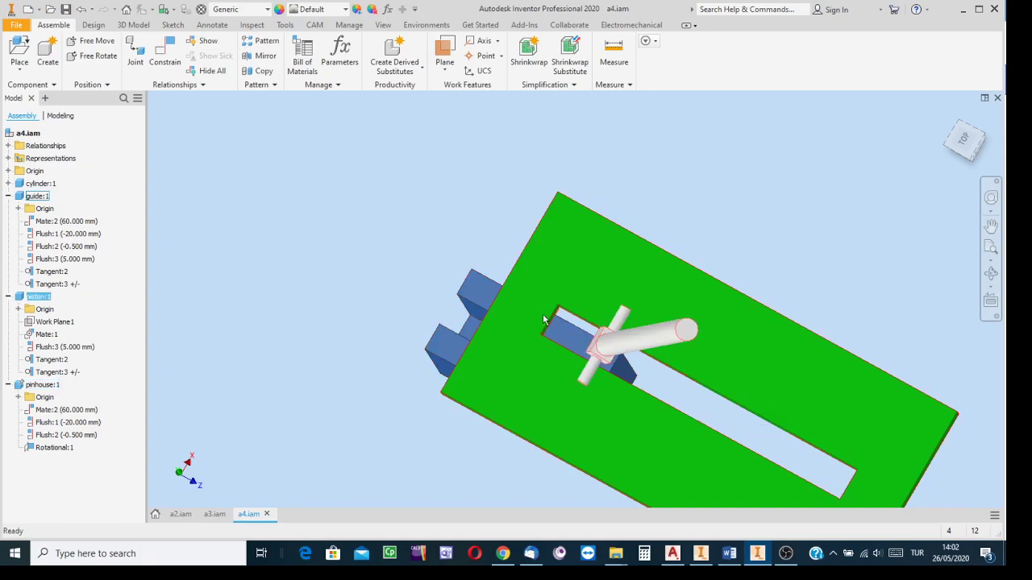
pyautogui.scroll(-5, 557, 331)
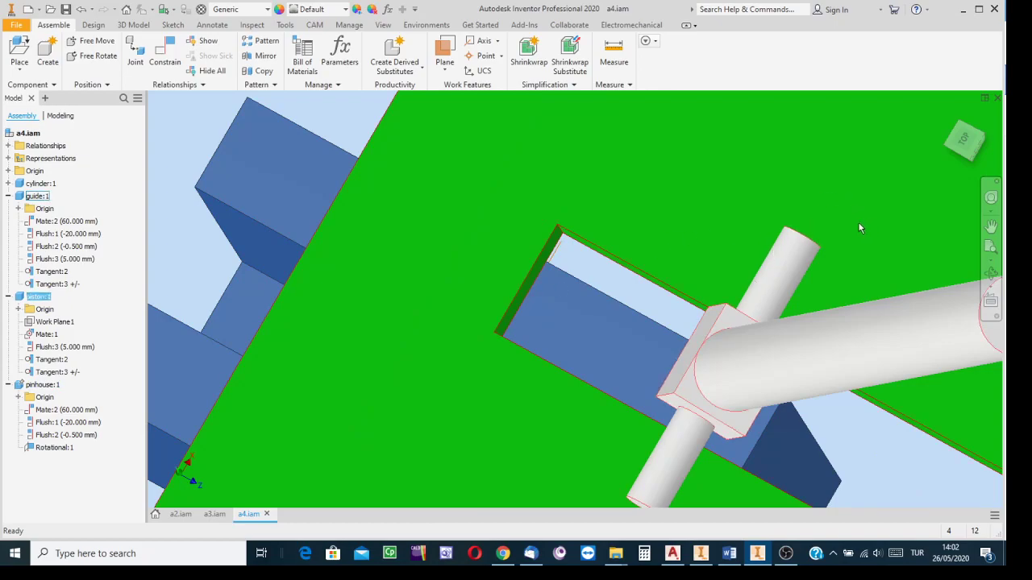
pyautogui.scroll(5, 858, 228)
pyautogui.moveTo(915, 255); pyautogui.dragTo(898, 373)
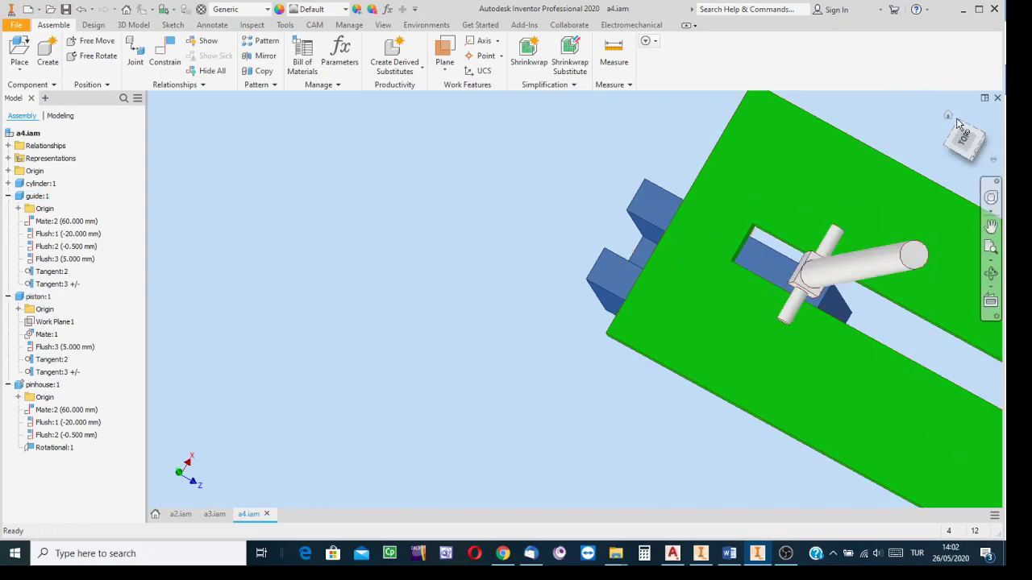
# Restore the home view and move the piston and cylinder until the cylinder points from the pinhouse toward the guide around the piston rod.
pyautogui.click(949, 116)
pyautogui.moveTo(709, 237); pyautogui.dragTo(415, 360)
pyautogui.moveTo(522, 412); pyautogui.dragTo(484, 399)
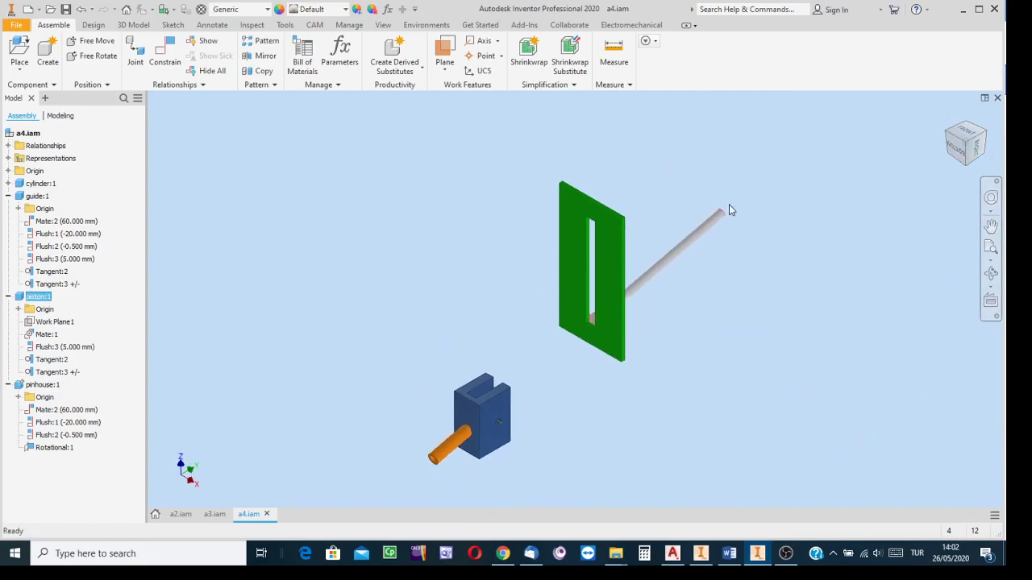
pyautogui.moveTo(420, 458); pyautogui.dragTo(504, 340)
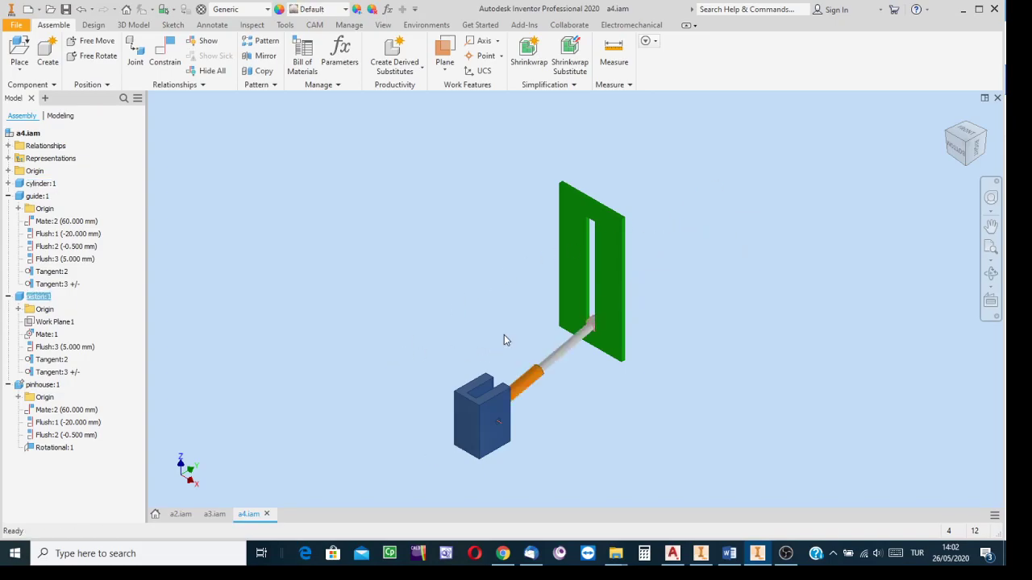
# Test the piston's motion by pulling it up along the guide slot and letting it return to the slot's end.
pyautogui.scroll(3, 563, 337)
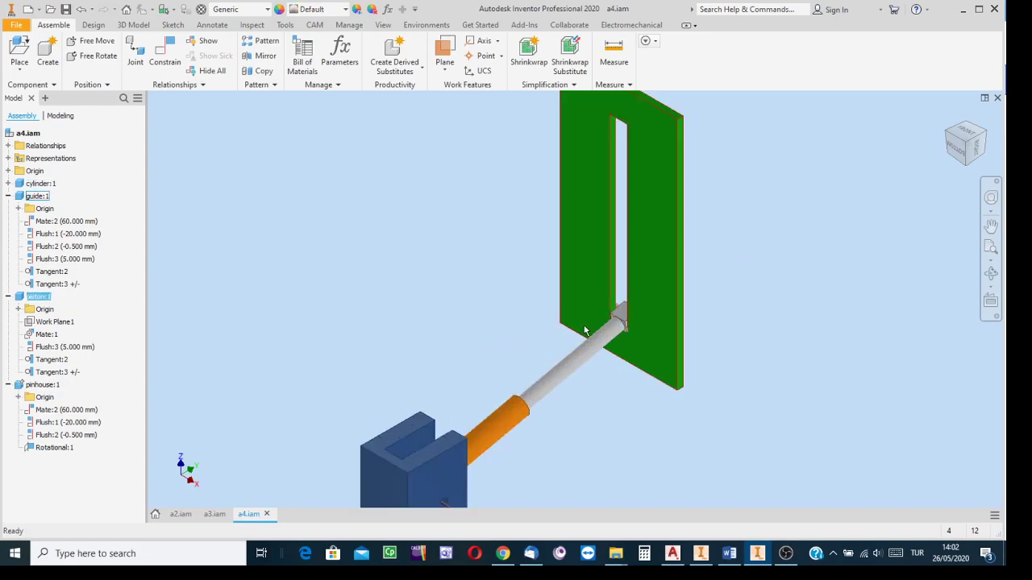
pyautogui.moveTo(565, 367); pyautogui.dragTo(512, 314)
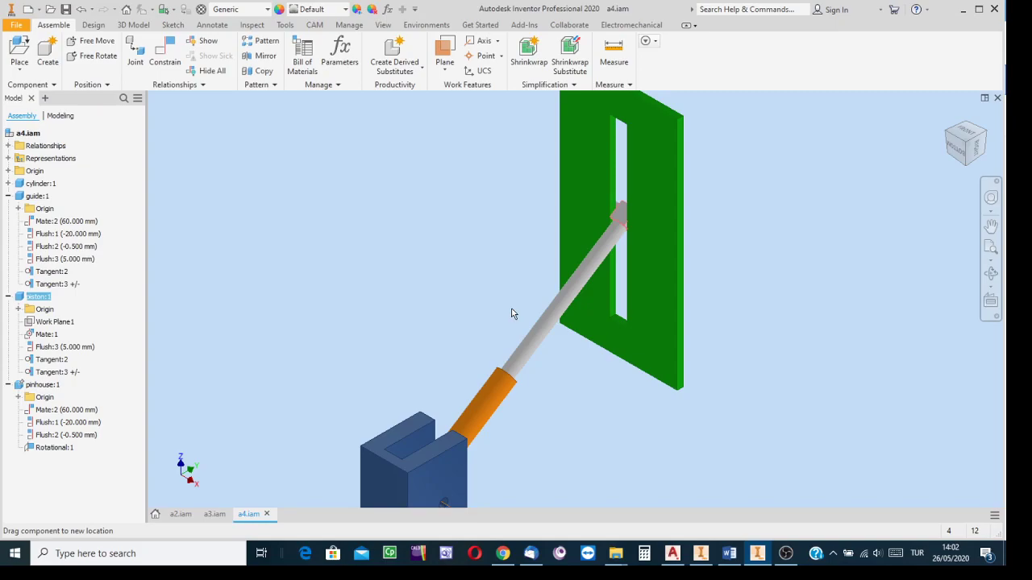
pyautogui.moveTo(512, 314); pyautogui.dragTo(415, 220)
pyautogui.moveTo(392, 212); pyautogui.dragTo(343, 150)
pyautogui.click(520, 178)
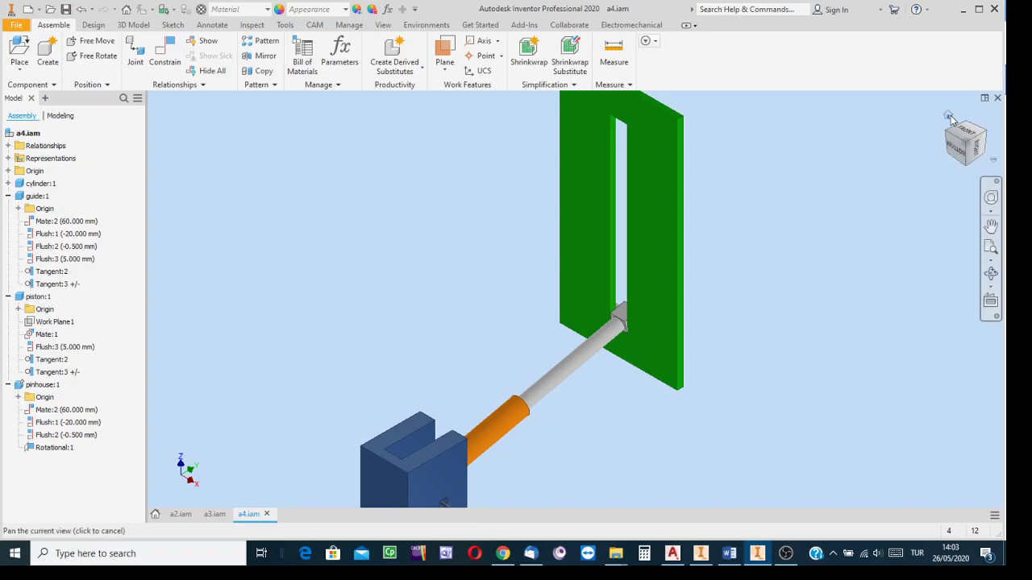
pyautogui.click(951, 117)
pyautogui.click(996, 276)
pyautogui.moveTo(619, 296); pyautogui.dragTo(537, 142)
pyautogui.press('Escape')
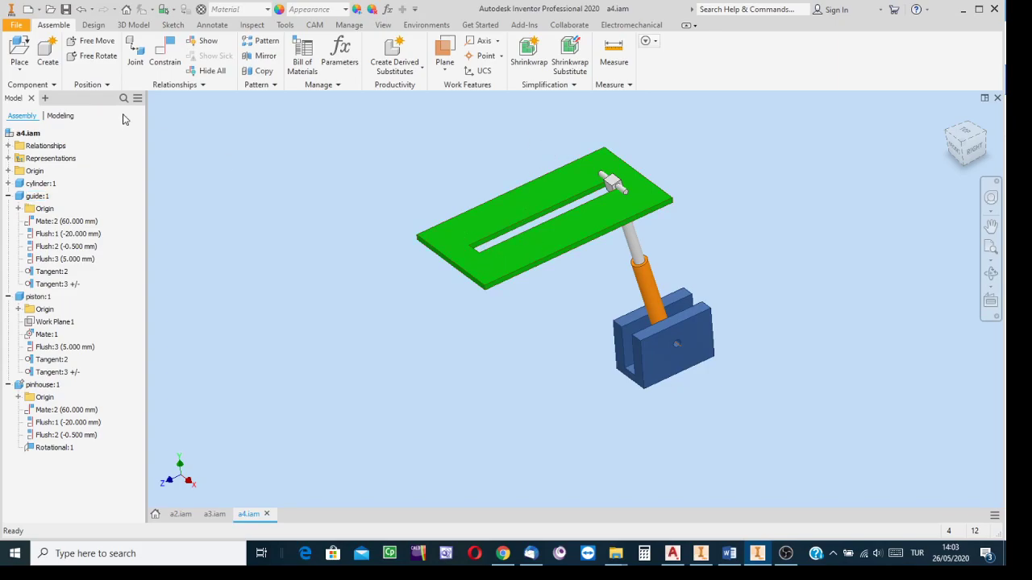
# Create a new assembly from the metric Standard (mm).iam template.
pyautogui.click(27, 14)
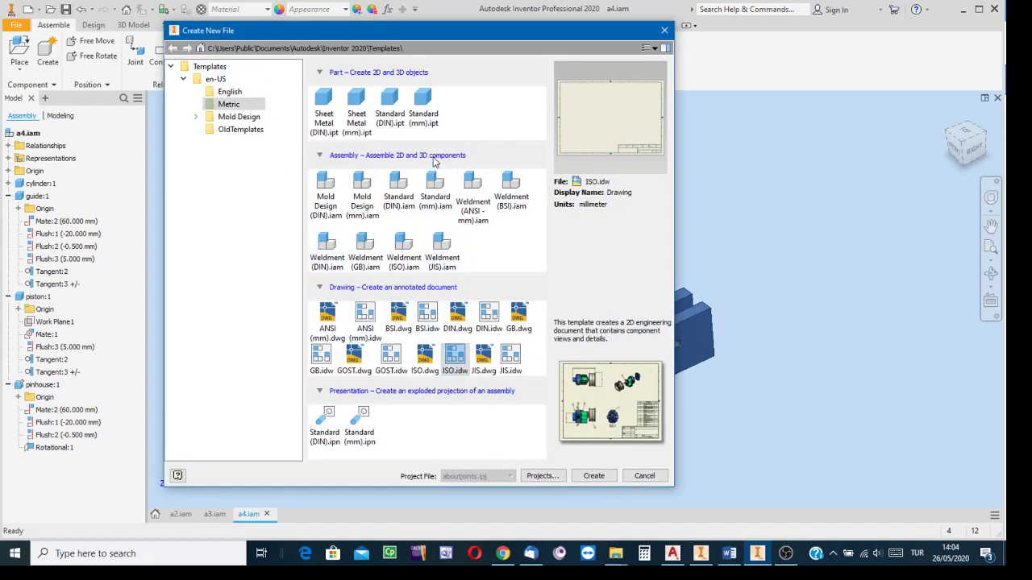
pyautogui.click(441, 191)
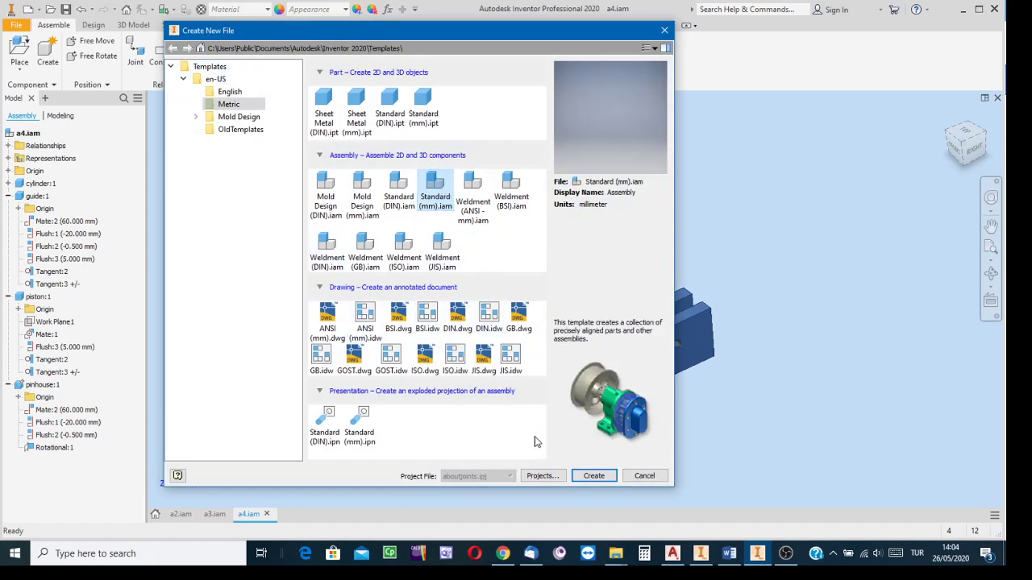
pyautogui.click(593, 476)
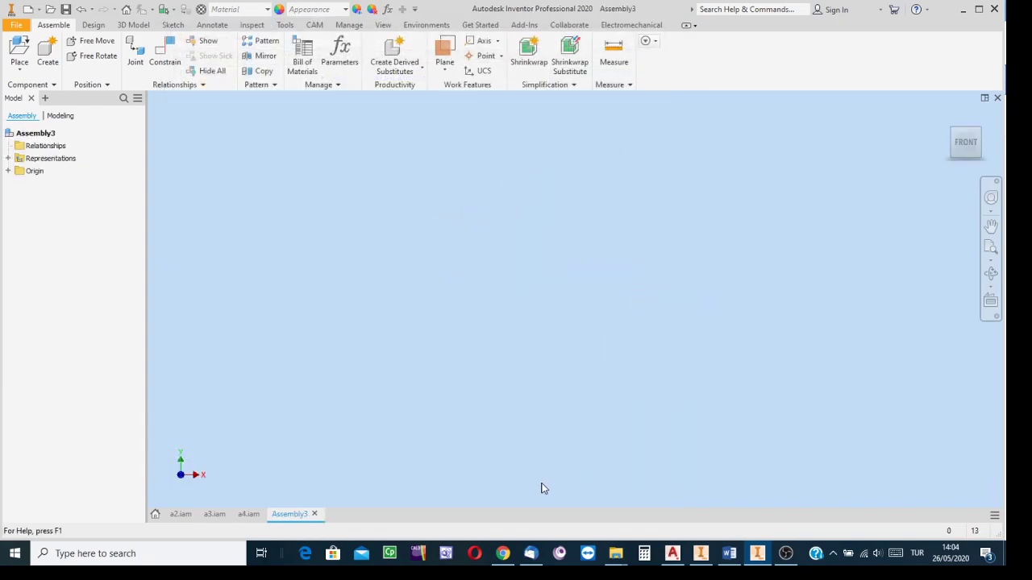
# Place one instance of the c1.ipt plate in the new assembly.
pyautogui.click(18, 47)
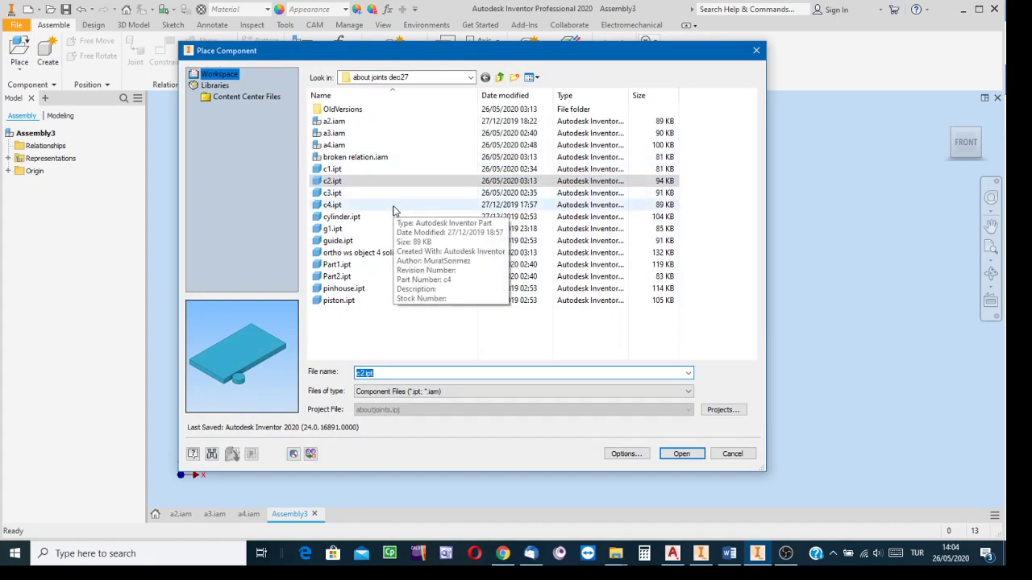
pyautogui.click(323, 170)
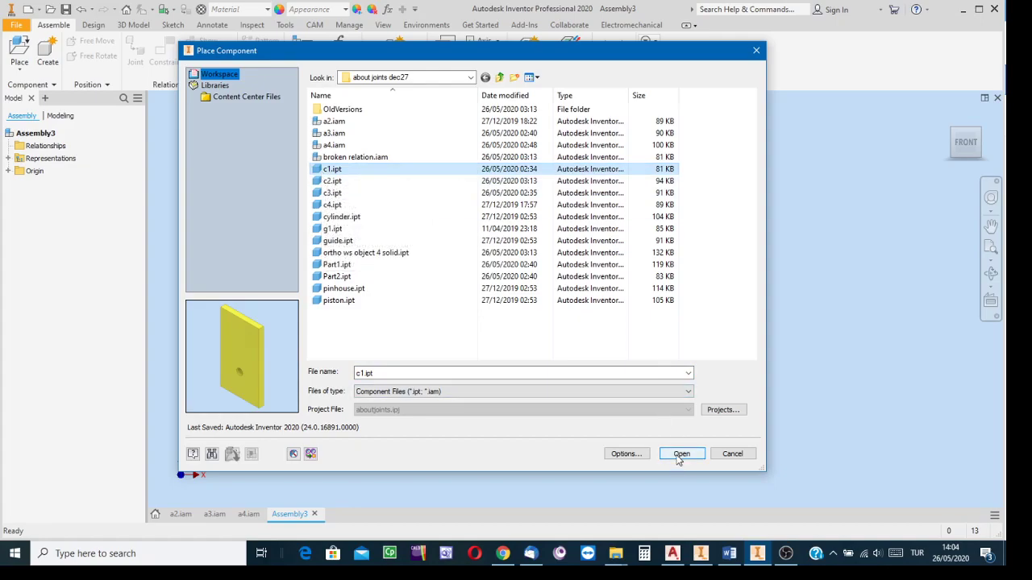
pyautogui.keyDown('ctrl'); pyautogui.click(330, 205); pyautogui.keyUp('ctrl')
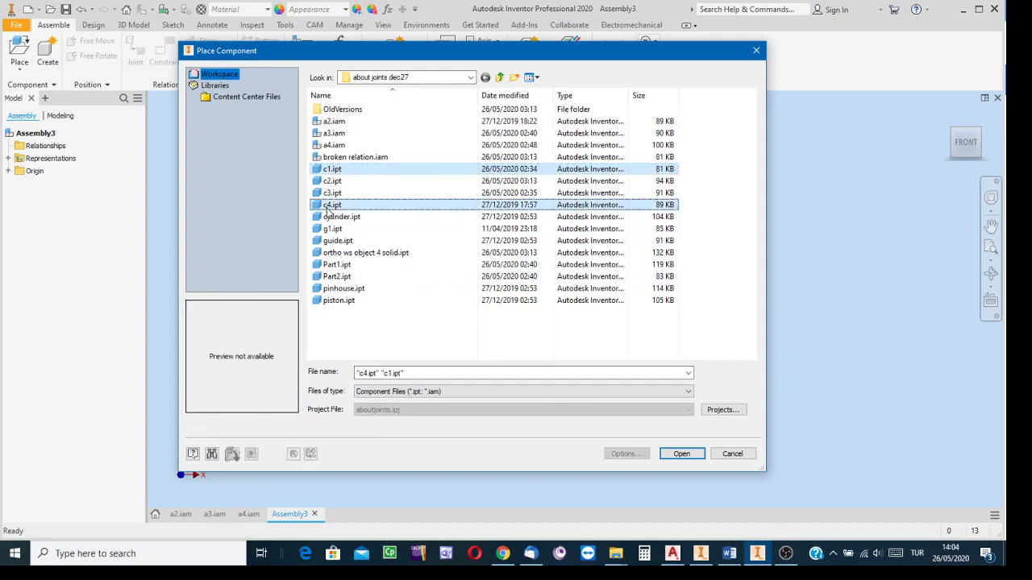
pyautogui.click(351, 175)
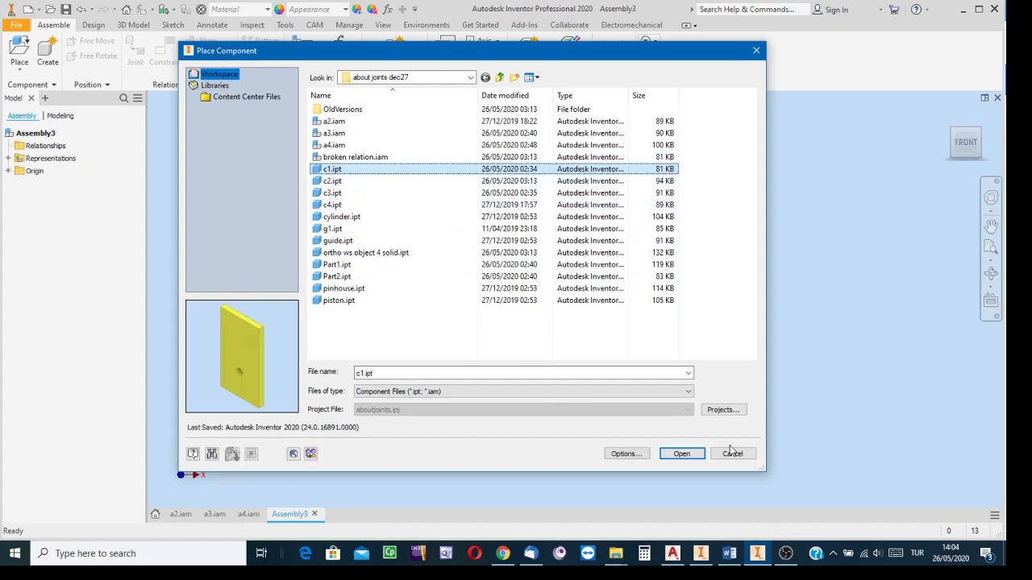
pyautogui.click(677, 458)
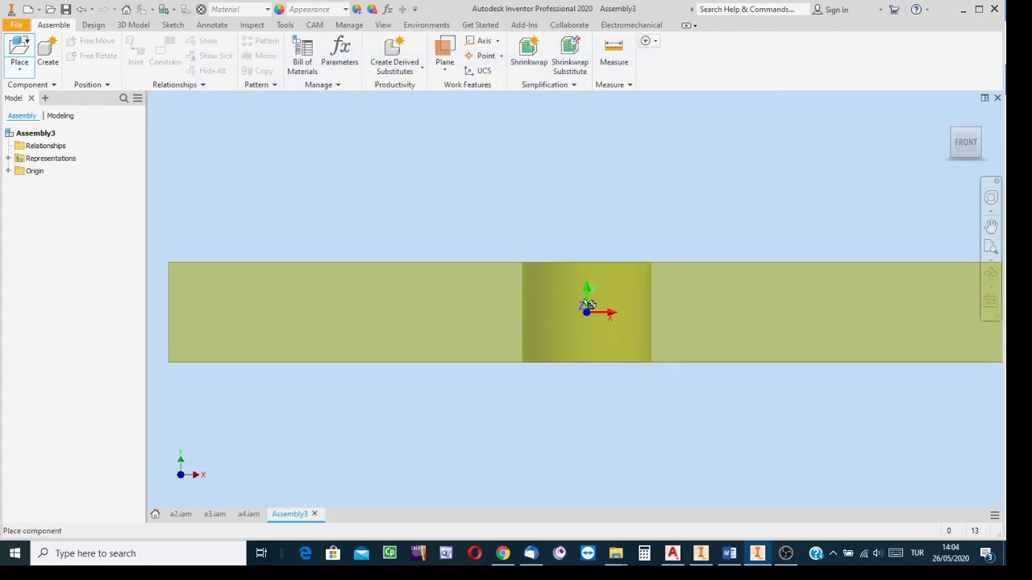
pyautogui.click(597, 322)
pyautogui.rightClick(598, 322)
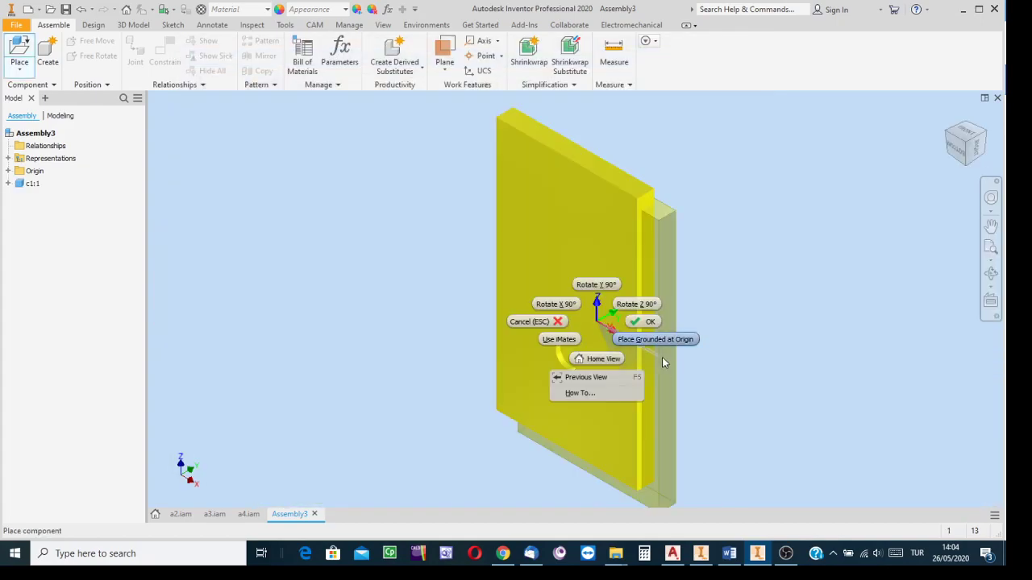
pyautogui.click(644, 320)
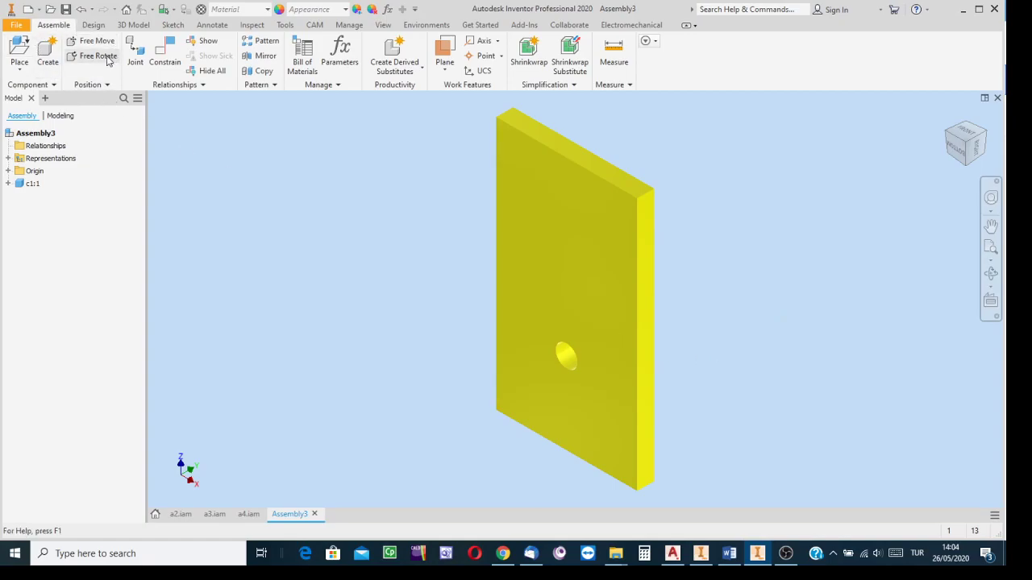
# Place one instance of Part1.ipt beside the c1 plate.
pyautogui.click(22, 48)
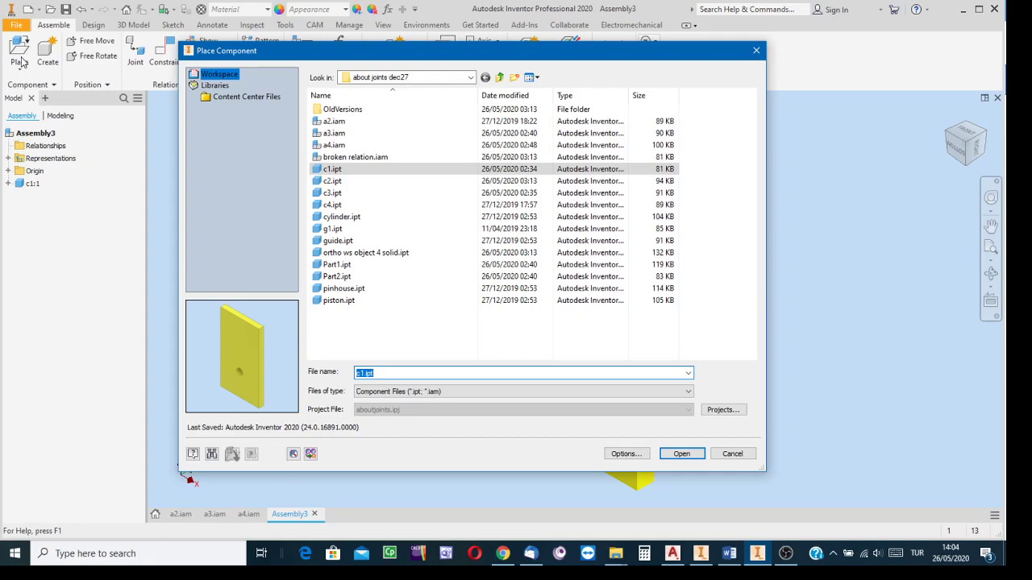
pyautogui.click(335, 268)
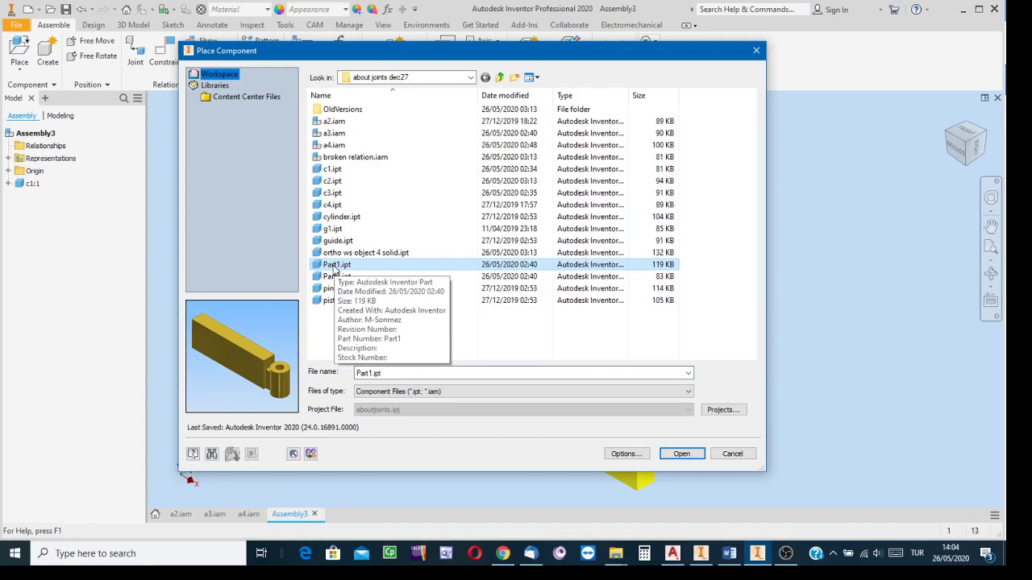
pyautogui.click(681, 454)
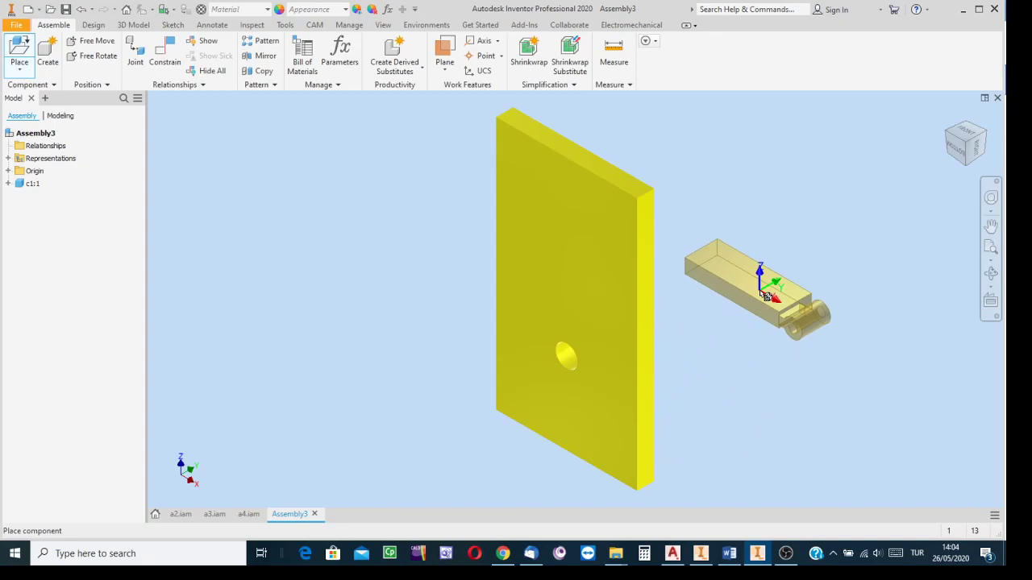
pyautogui.click(764, 294)
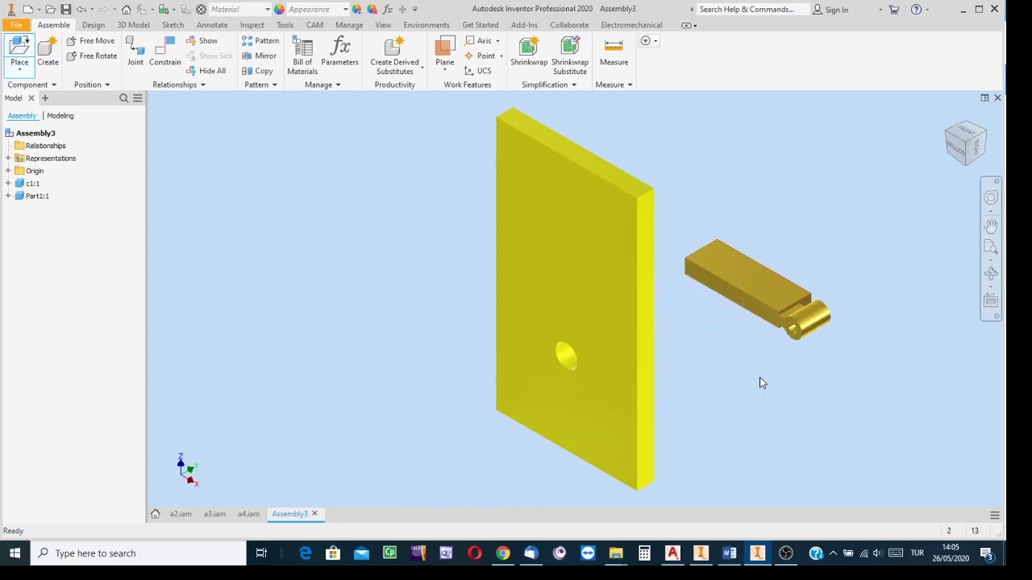
pyautogui.press('Escape')
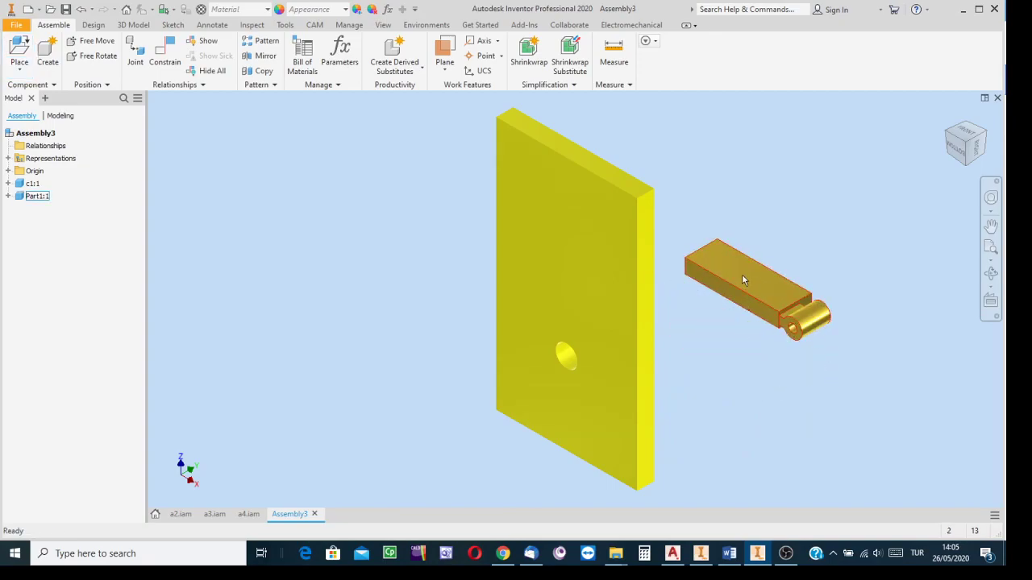
# Try a mate constraint with the plate's large holed face as first selection and Part1's long side face as second.
pyautogui.scroll(3, 742, 280)
pyautogui.scroll(-2, 749, 283)
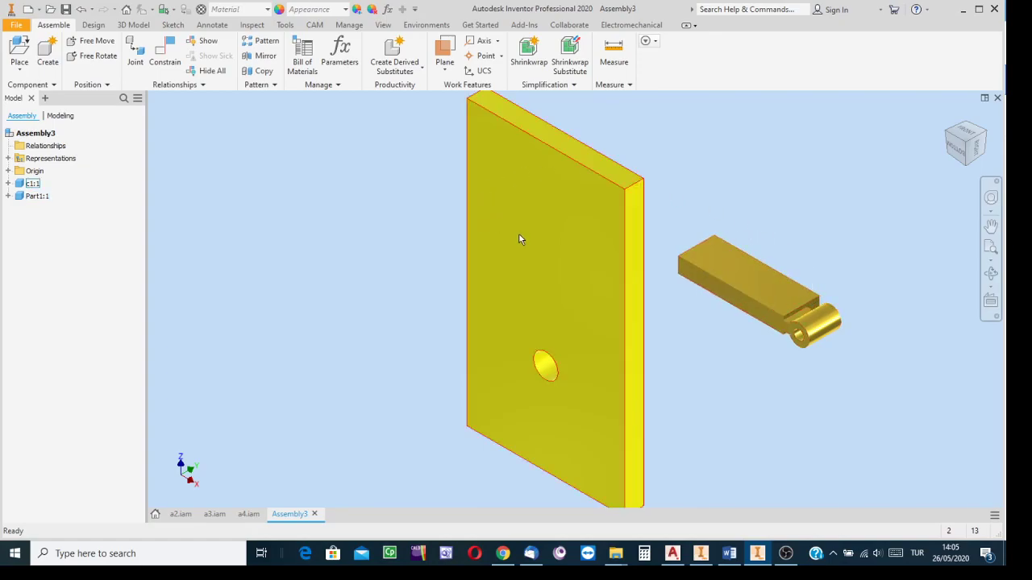
pyautogui.click(167, 51)
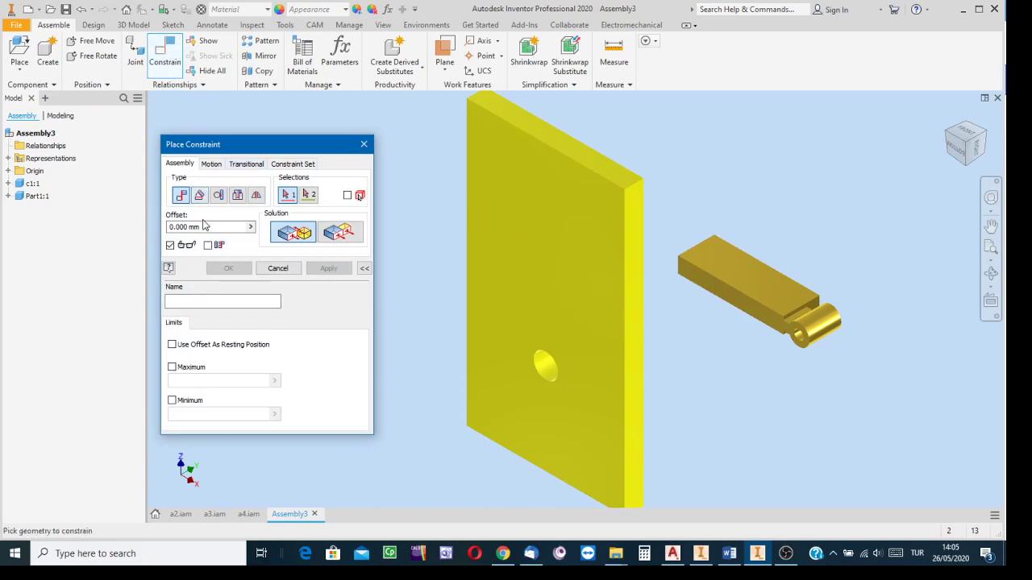
pyautogui.click(560, 259)
pyautogui.click(726, 299)
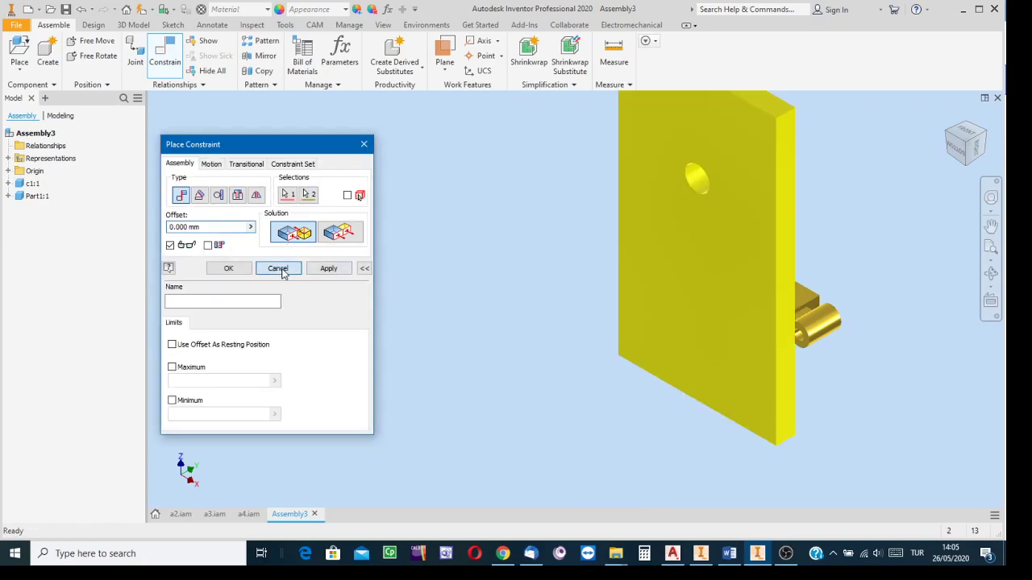
pyautogui.click(277, 268)
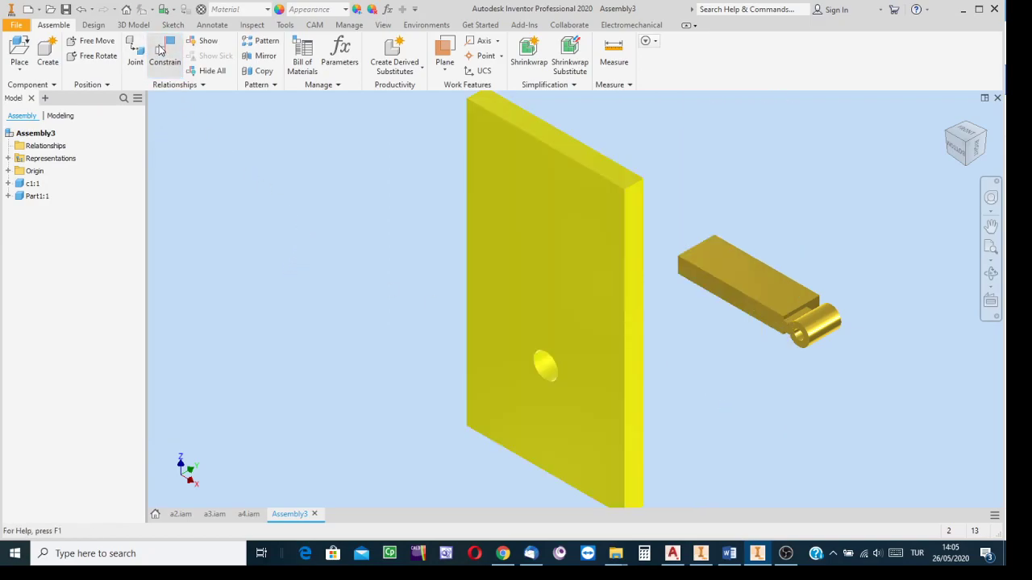
# Try the same mate in reverse order, with Part1's long side face first and the plate's large face second.
pyautogui.click(165, 53)
pyautogui.click(744, 303)
pyautogui.click(559, 295)
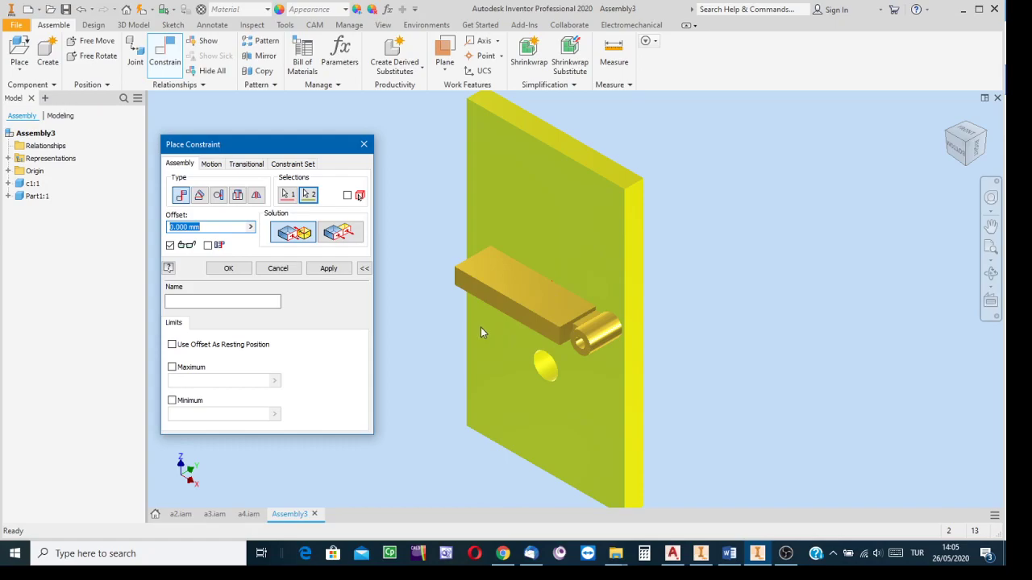
pyautogui.click(273, 269)
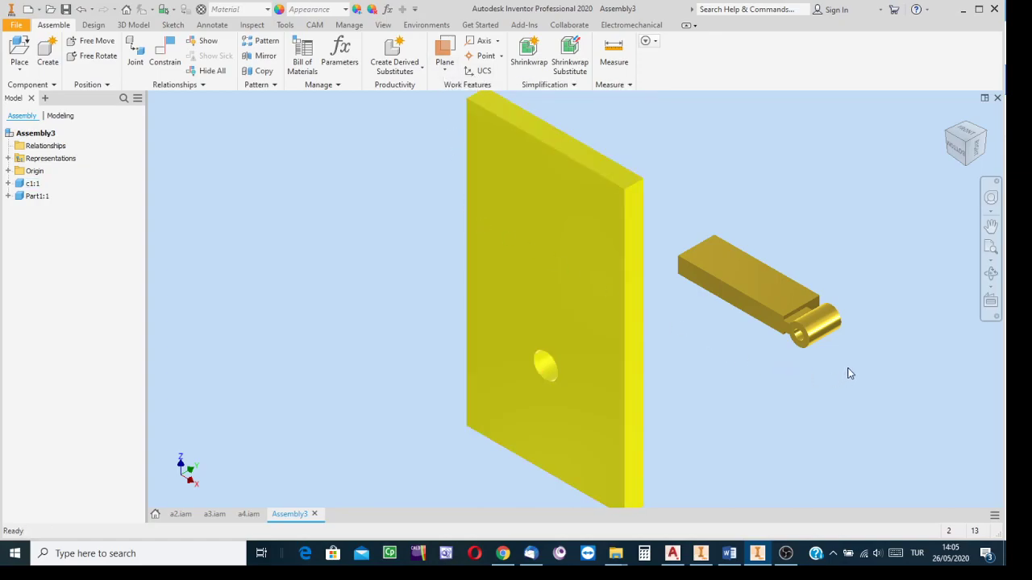
# Create a work plane offset about -84.75 mm from the plate's narrow side face.
pyautogui.click(444, 73)
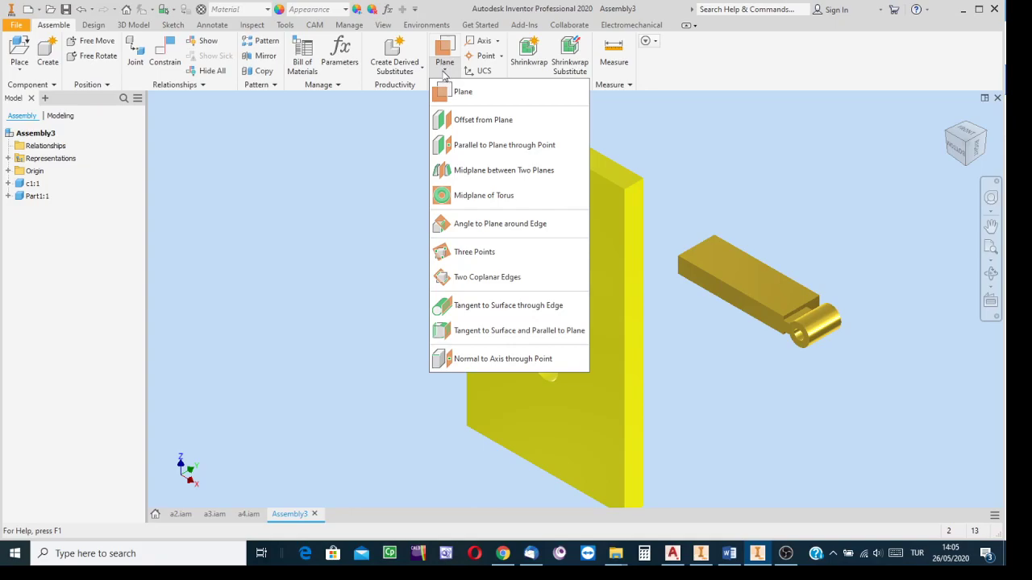
pyautogui.click(470, 129)
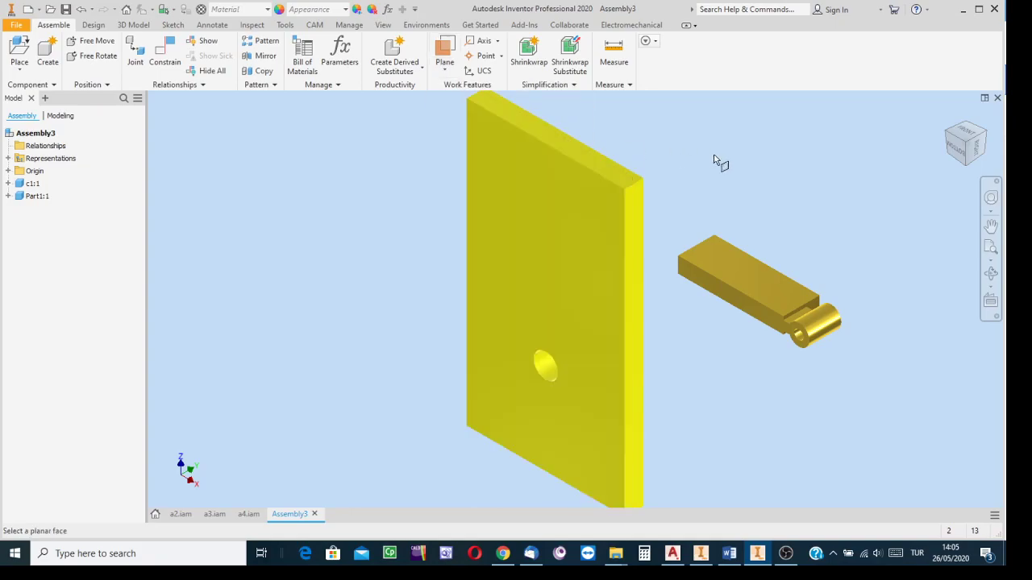
pyautogui.click(633, 308)
pyautogui.moveTo(639, 352); pyautogui.dragTo(488, 264)
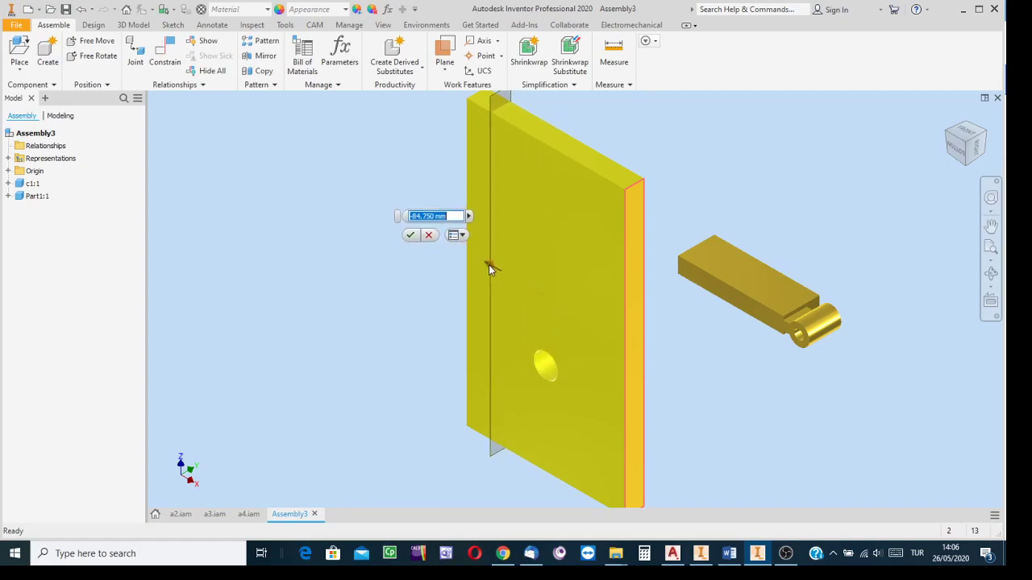
pyautogui.click(418, 241)
# Try mating Part1's long side face to the offset work plane in the plate, and cancel the constraint.
pyautogui.moveTo(394, 228); pyautogui.dragTo(352, 292, button='middle')
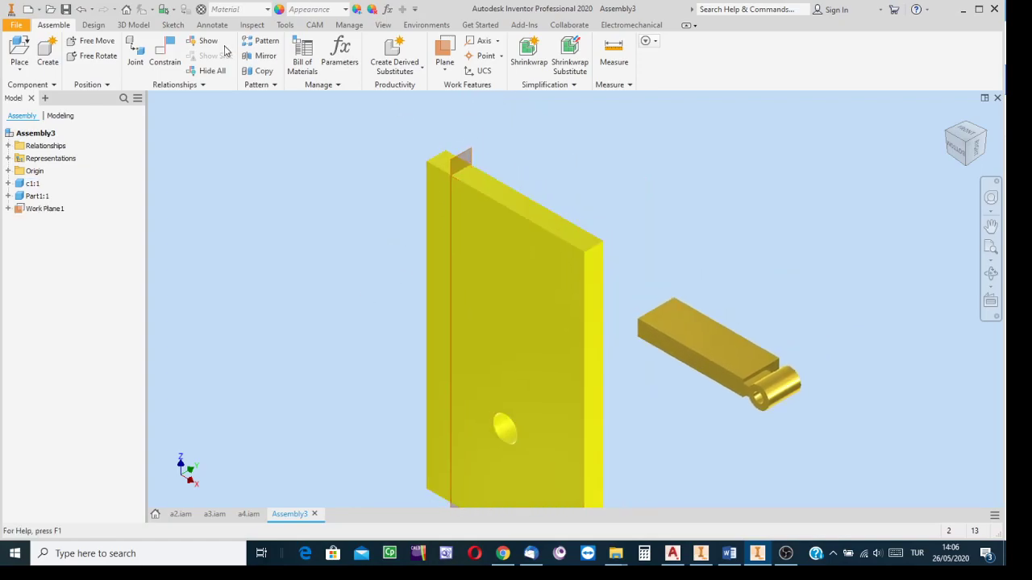
pyautogui.click(165, 56)
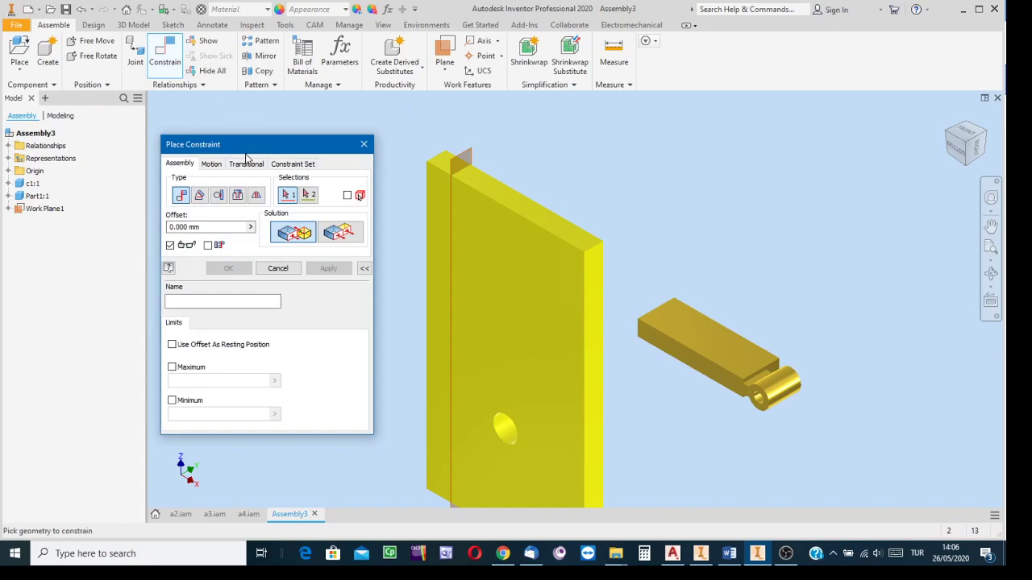
pyautogui.click(691, 365)
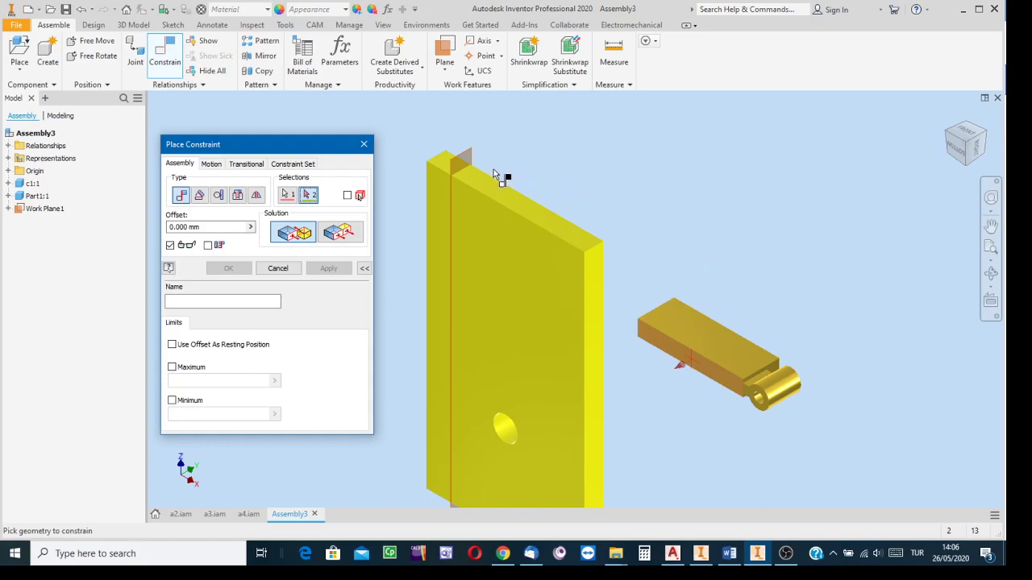
pyautogui.click(456, 163)
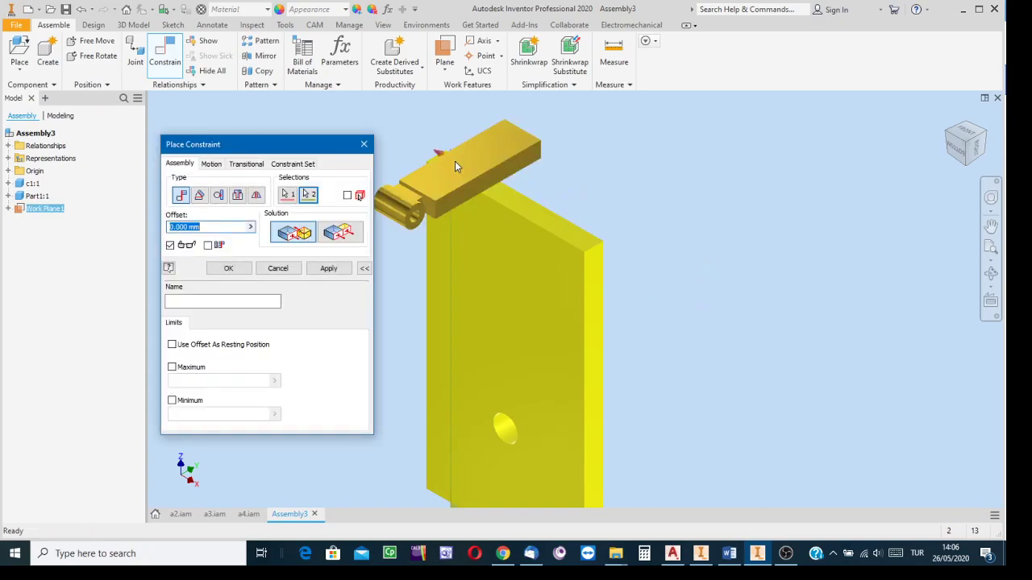
pyautogui.click(944, 134)
pyautogui.scroll(-5, 556, 256)
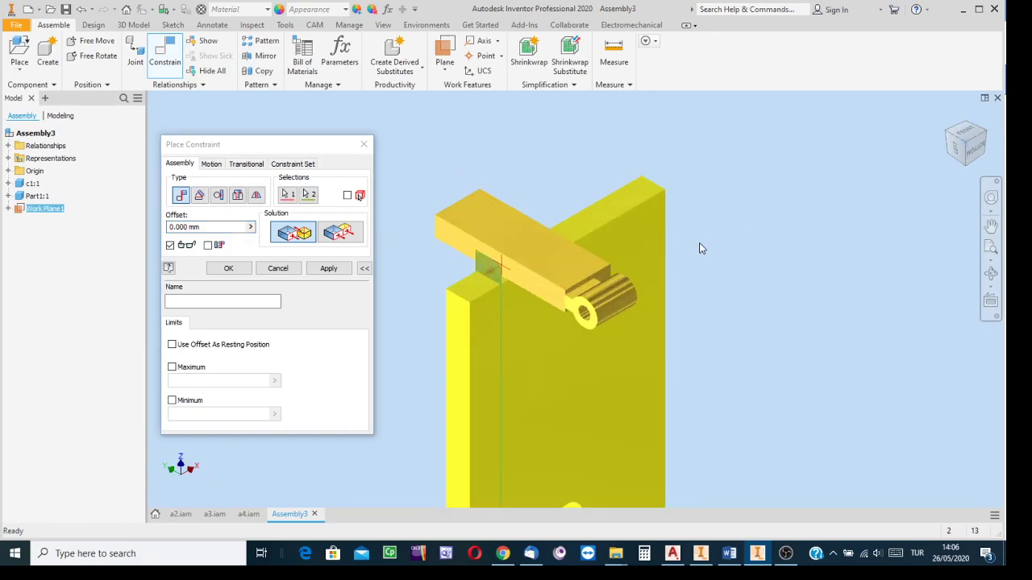
pyautogui.click(278, 270)
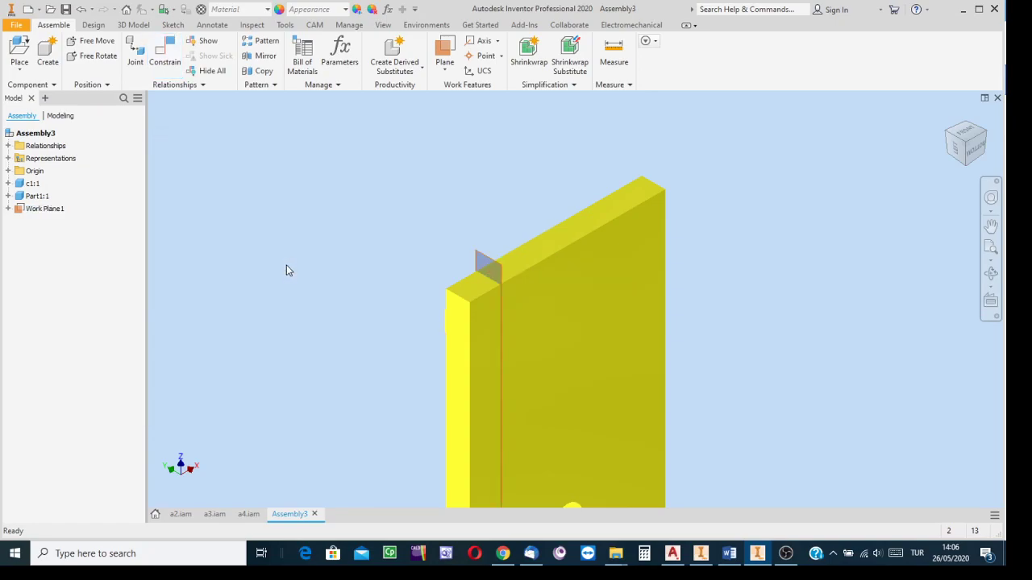
pyautogui.scroll(2, 637, 285)
pyautogui.moveTo(841, 306); pyautogui.dragTo(583, 288, button='middle')
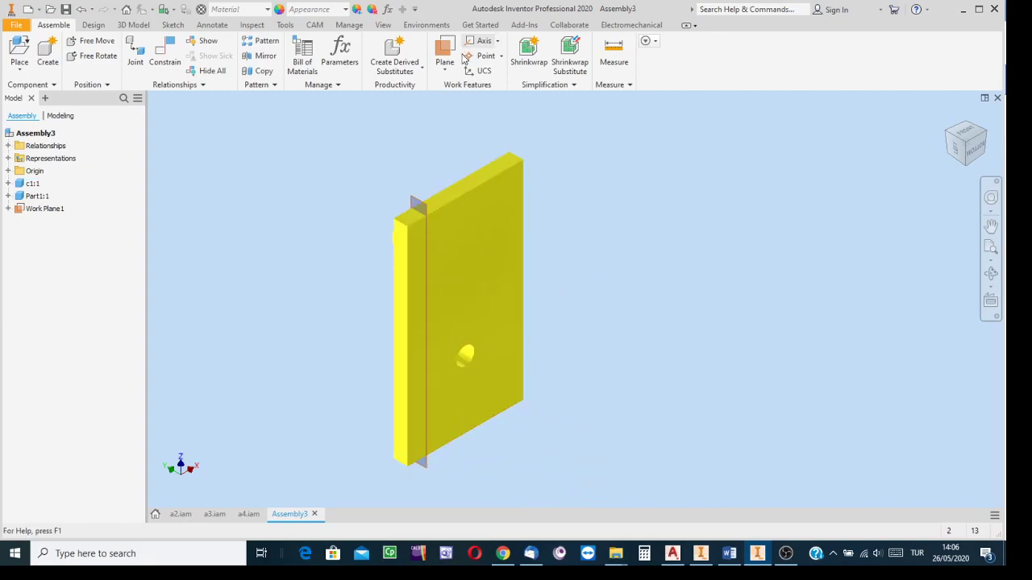
pyautogui.click(445, 70)
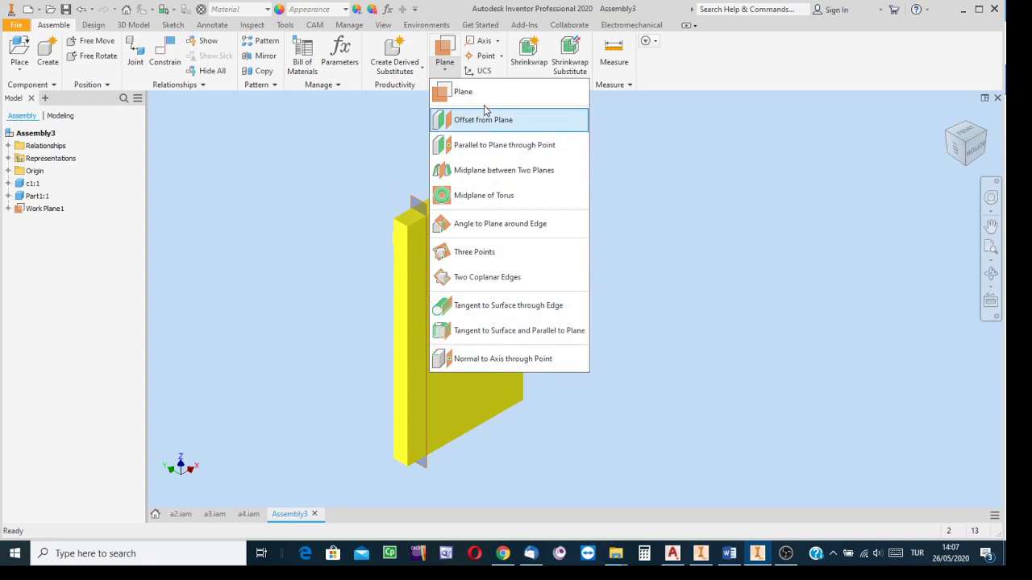
pyautogui.click(689, 314)
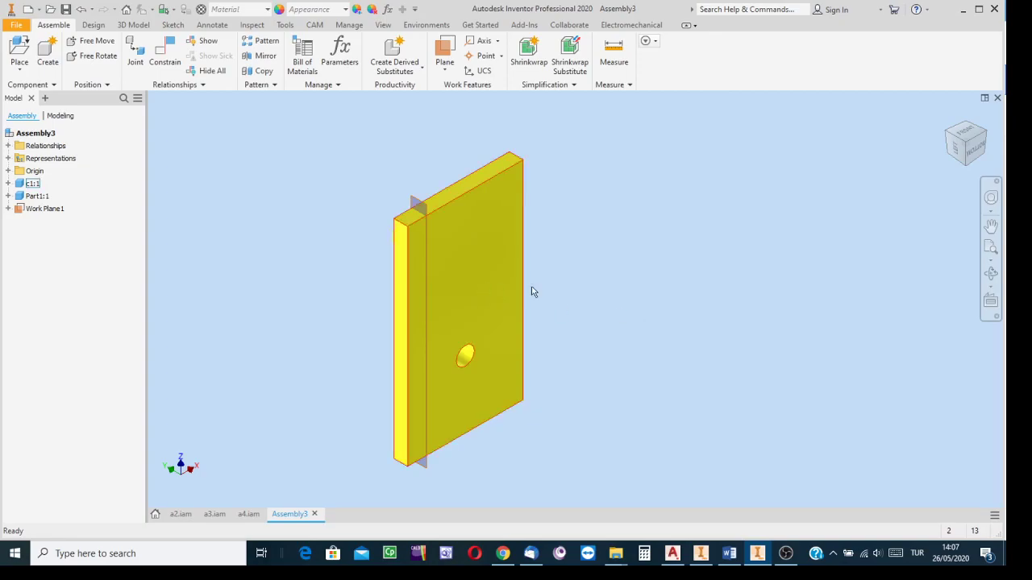
# Edit the c1 plate in place and start a new sketch on its large holed face.
pyautogui.click(480, 281)
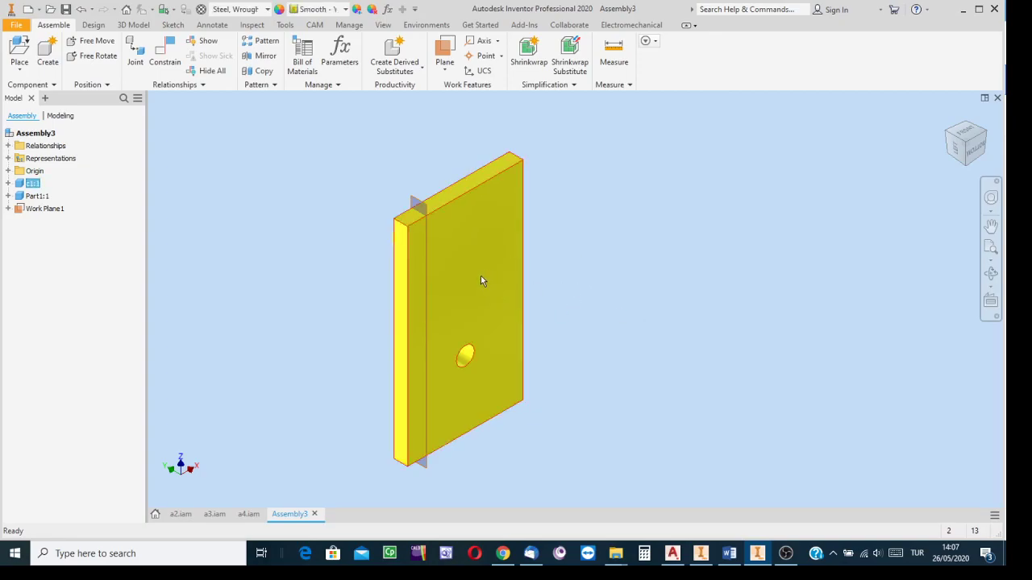
pyautogui.scroll(-5, 650, 316)
pyautogui.scroll(5, 649, 314)
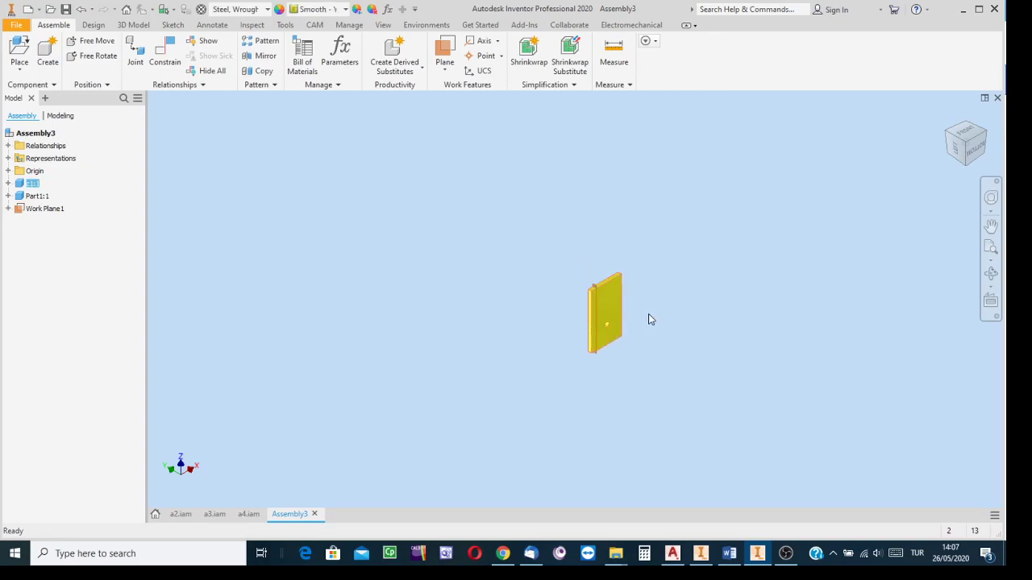
pyautogui.scroll(-3, 650, 313)
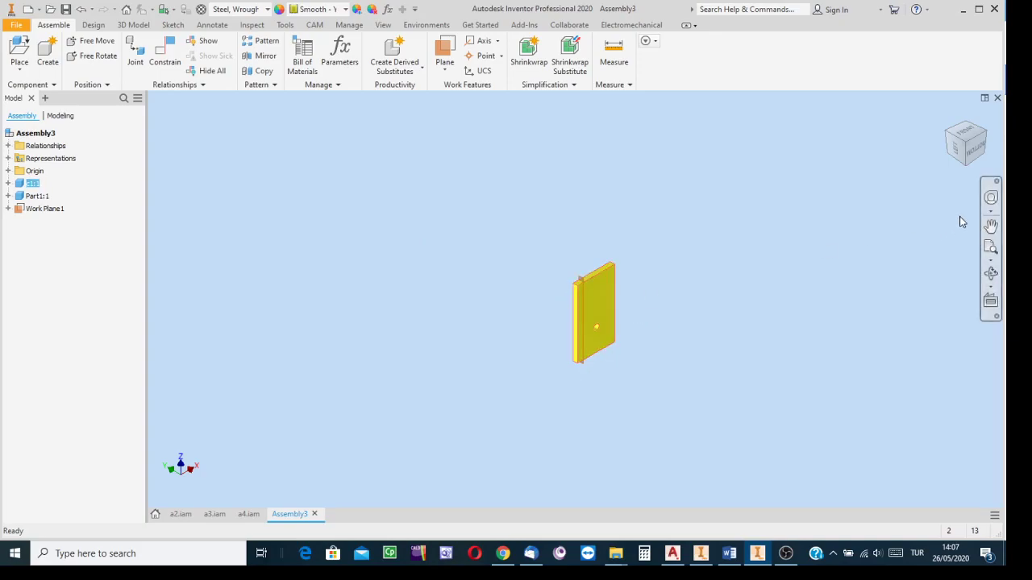
pyautogui.click(946, 132)
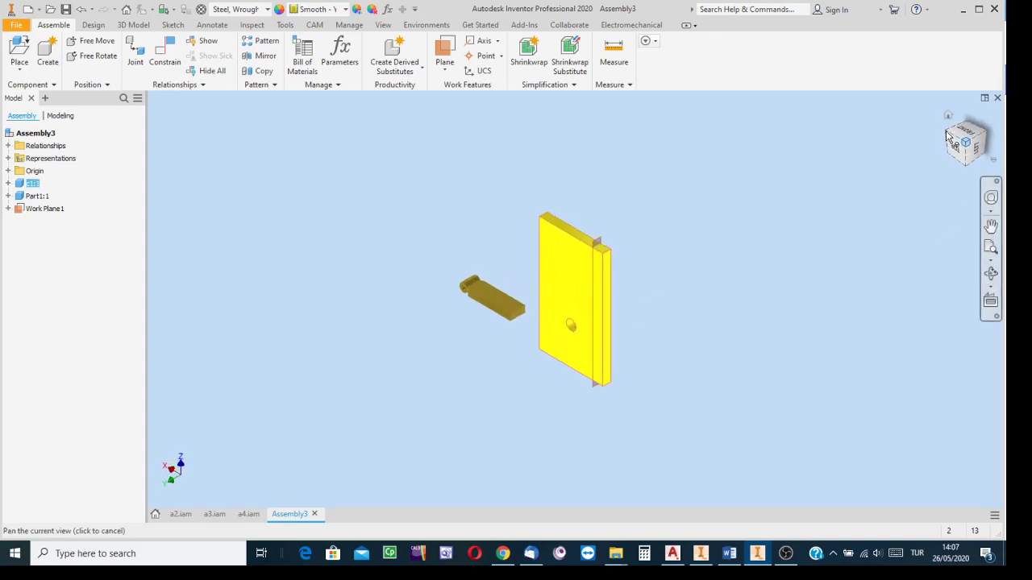
pyautogui.scroll(4, 587, 293)
pyautogui.scroll(-5, 587, 292)
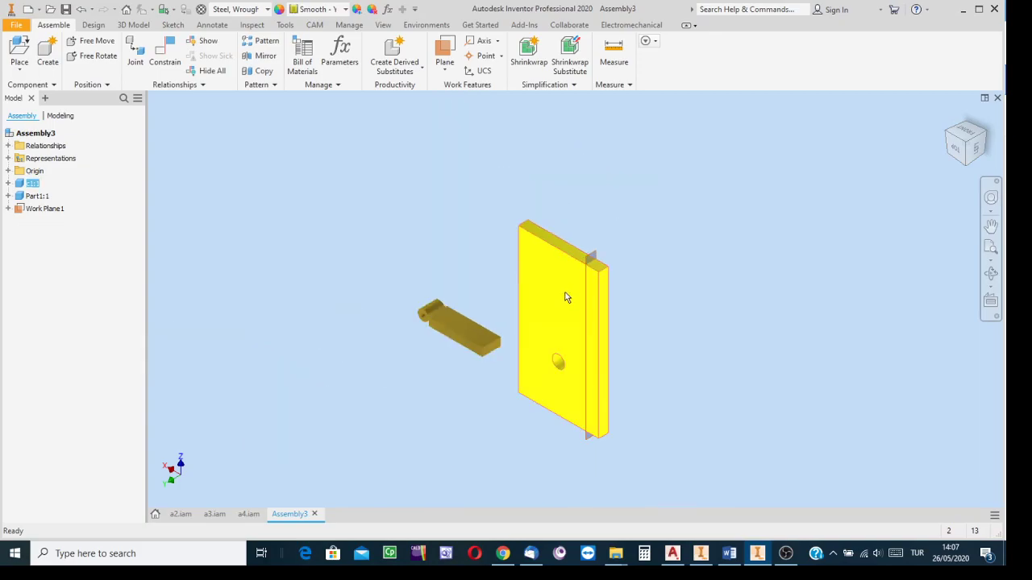
pyautogui.rightClick(561, 290)
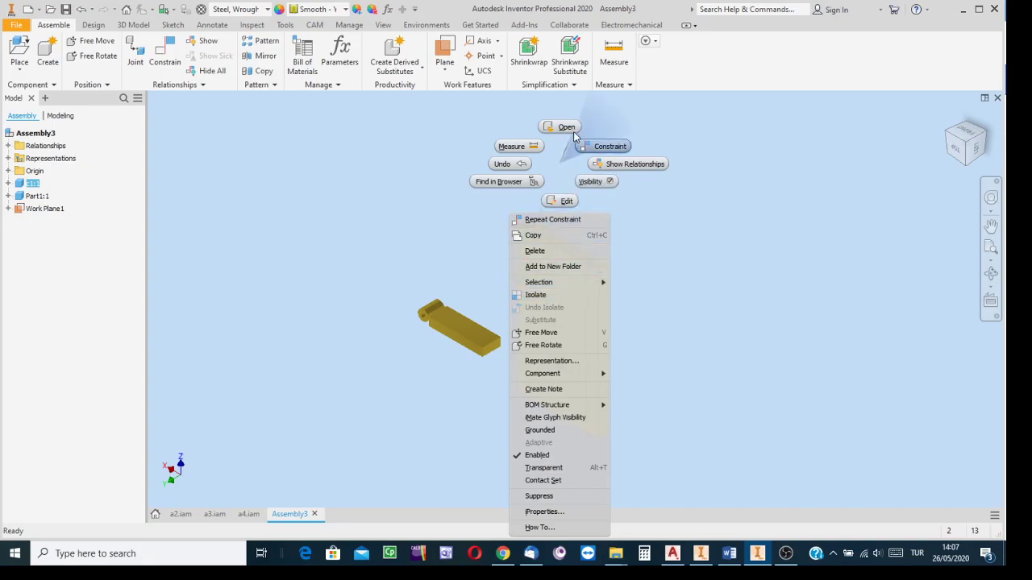
pyautogui.click(565, 201)
pyautogui.click(553, 328)
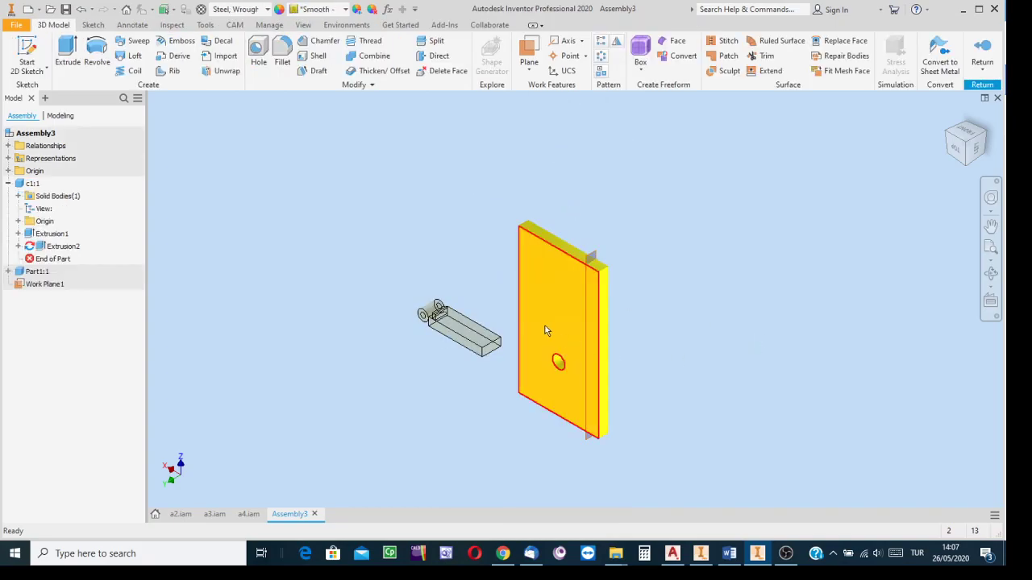
pyautogui.rightClick(541, 317)
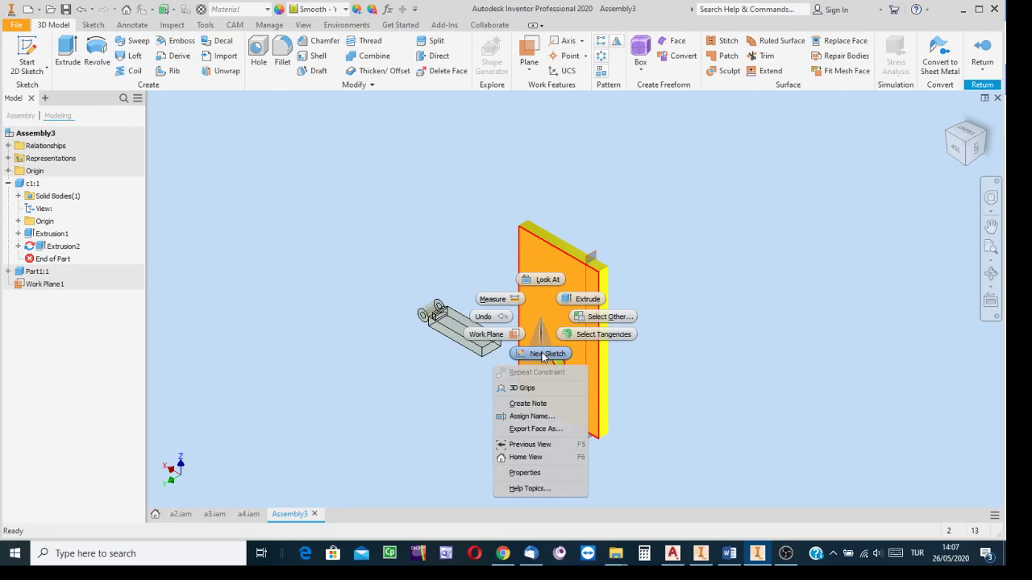
pyautogui.click(544, 354)
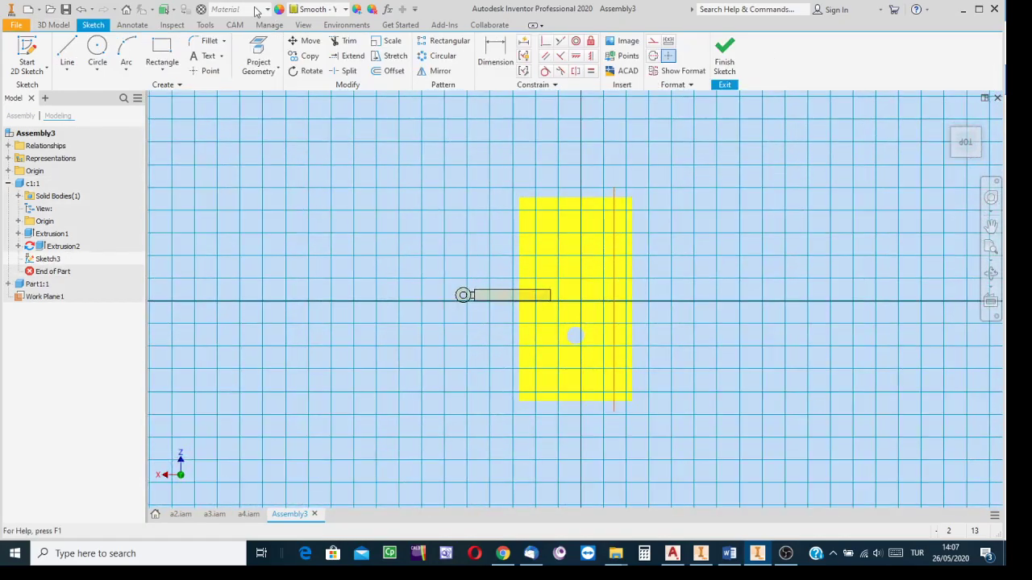
# Sketch a slanted line about 55 mm long on the plate's face, between its short edge and the hole.
pyautogui.click(69, 53)
pyautogui.click(545, 224)
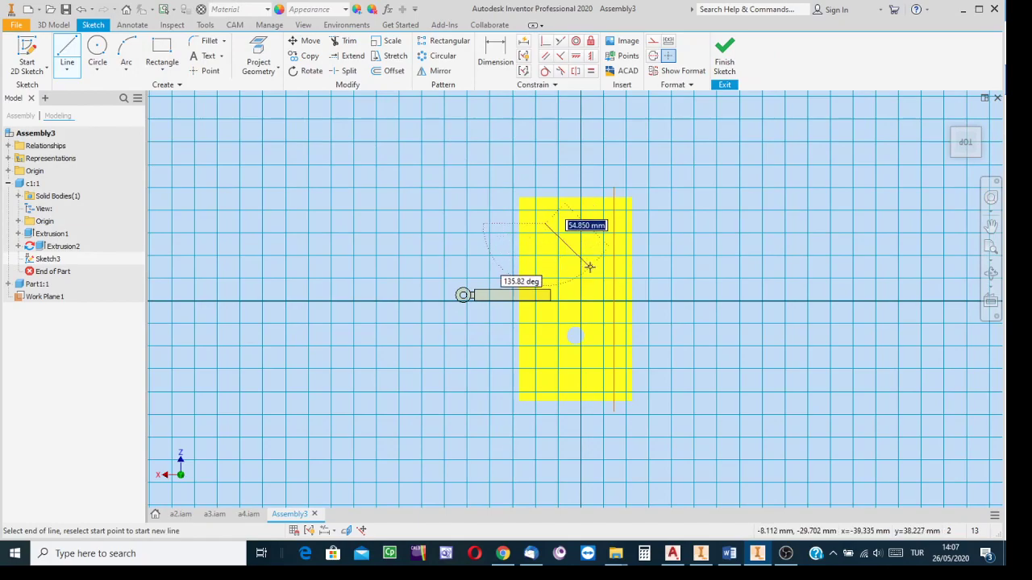
pyautogui.click(589, 266)
pyautogui.press('Escape')
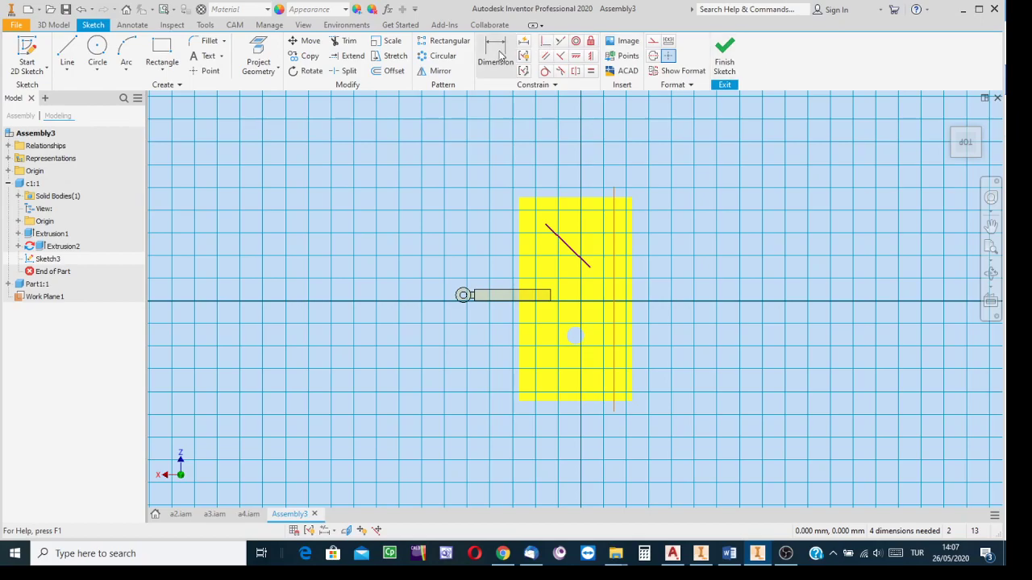
# Project the plate's short edge nearest the line, set the angle between them to 38 degrees, and finish the sketch.
pyautogui.click(257, 50)
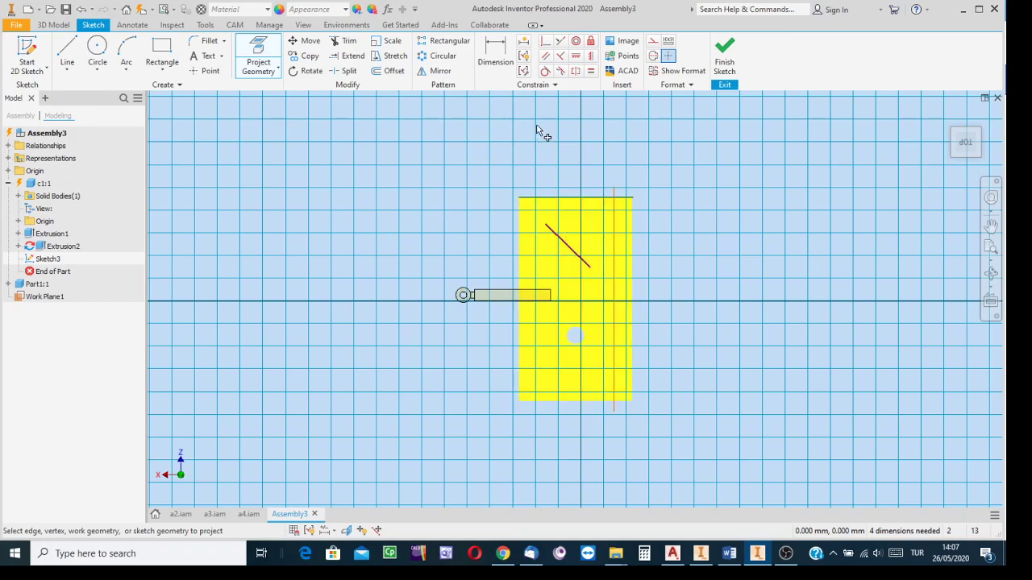
pyautogui.click(498, 52)
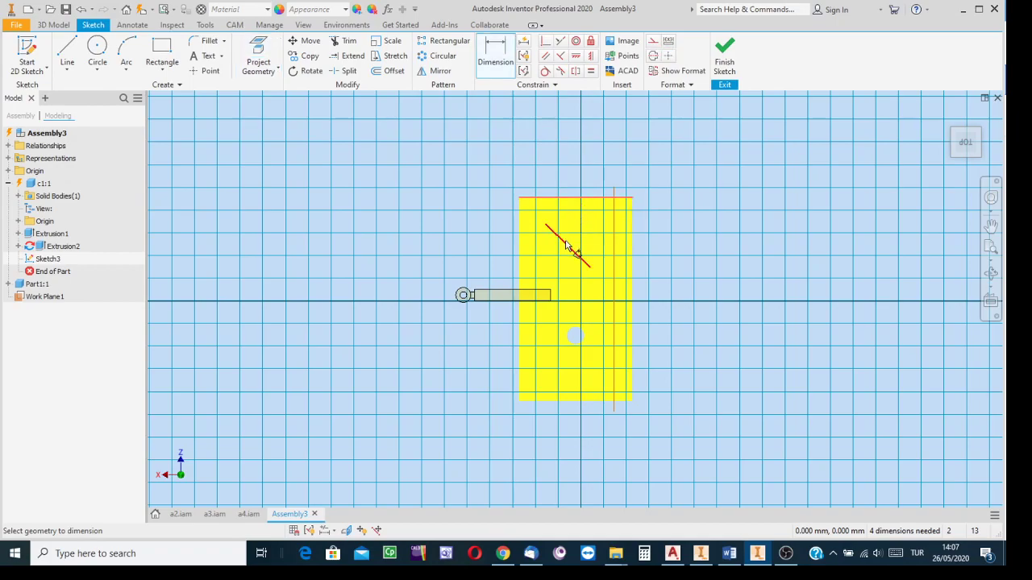
pyautogui.click(566, 248)
pyautogui.click(621, 197)
pyautogui.click(682, 260)
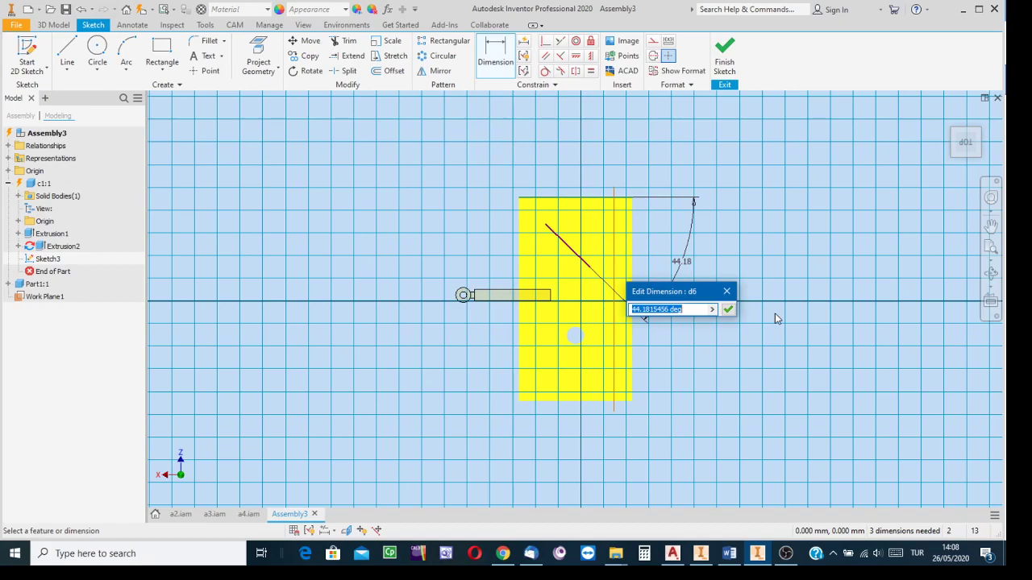
pyautogui.write('38')
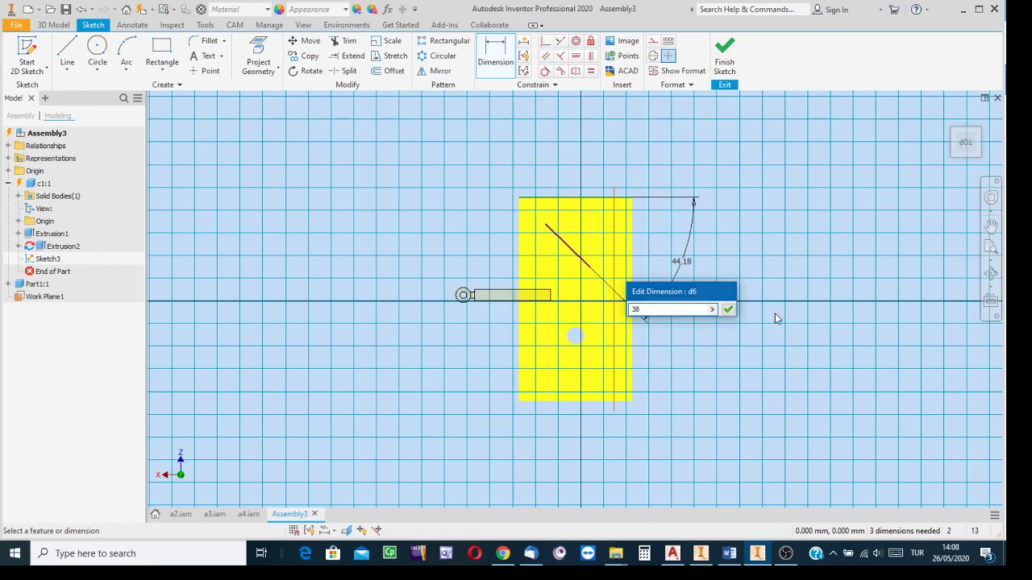
pyautogui.press('Return')
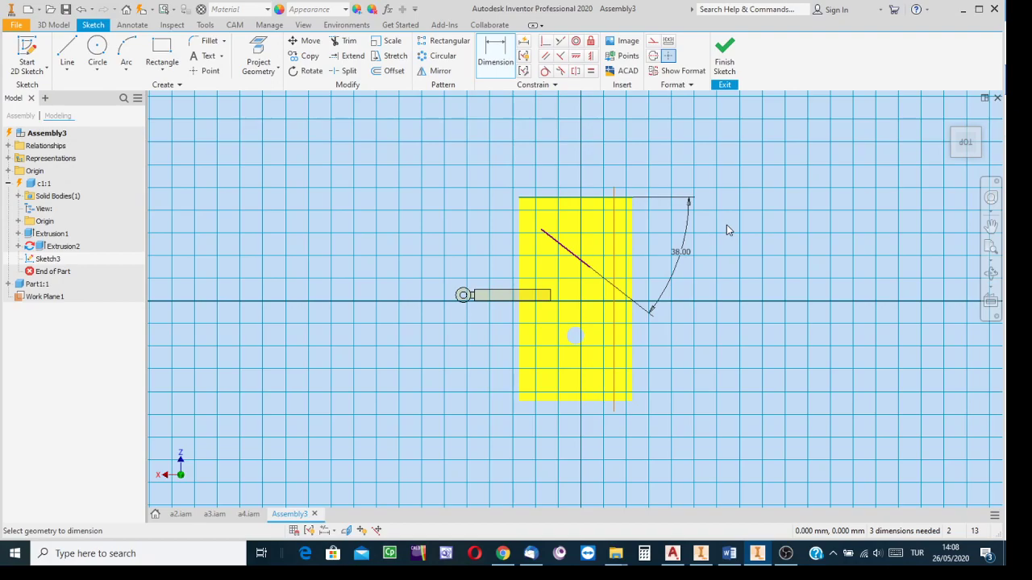
pyautogui.click(725, 57)
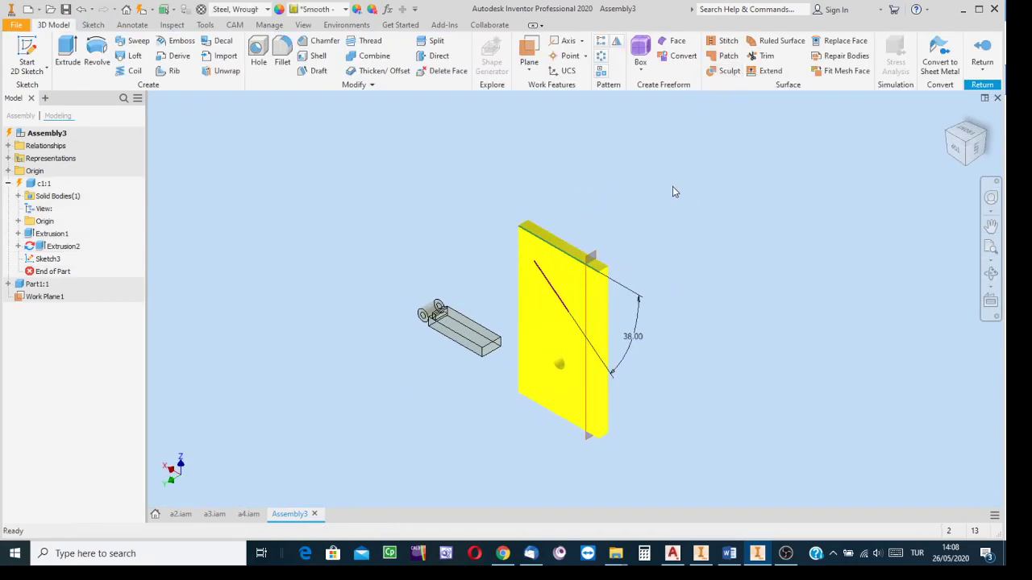
# Extrude the slanted line as a surface 50.5 mm out from the plate's face and return to the assembly.
pyautogui.click(68, 49)
pyautogui.moveTo(851, 151); pyautogui.dragTo(326, 119)
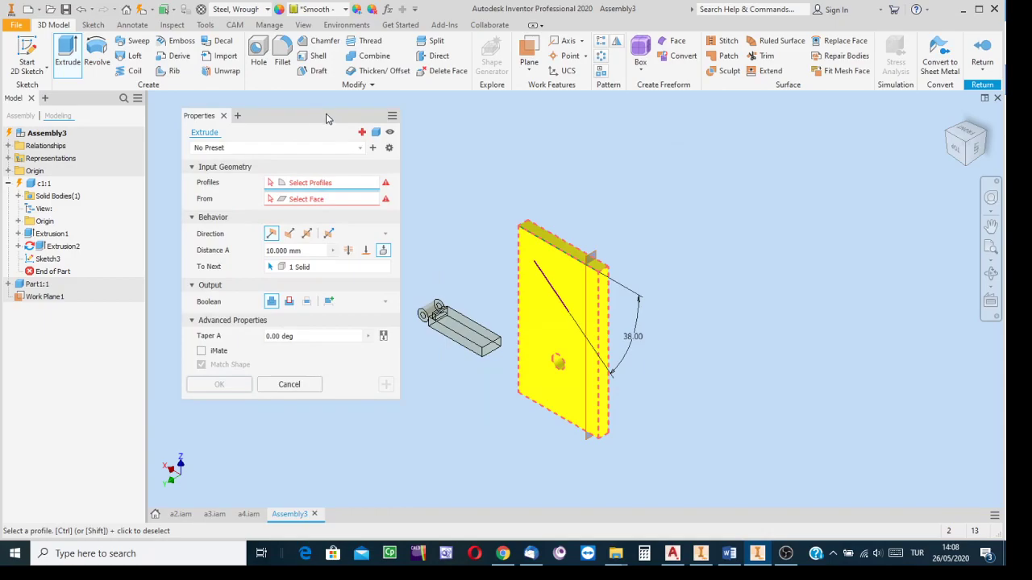
pyautogui.click(375, 133)
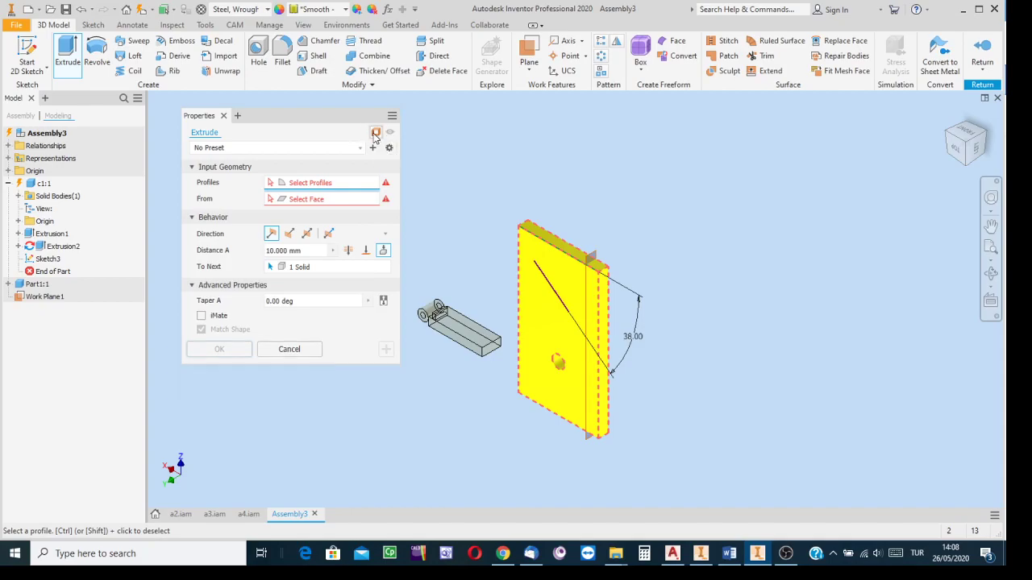
pyautogui.click(561, 305)
pyautogui.moveTo(596, 277); pyautogui.dragTo(529, 289)
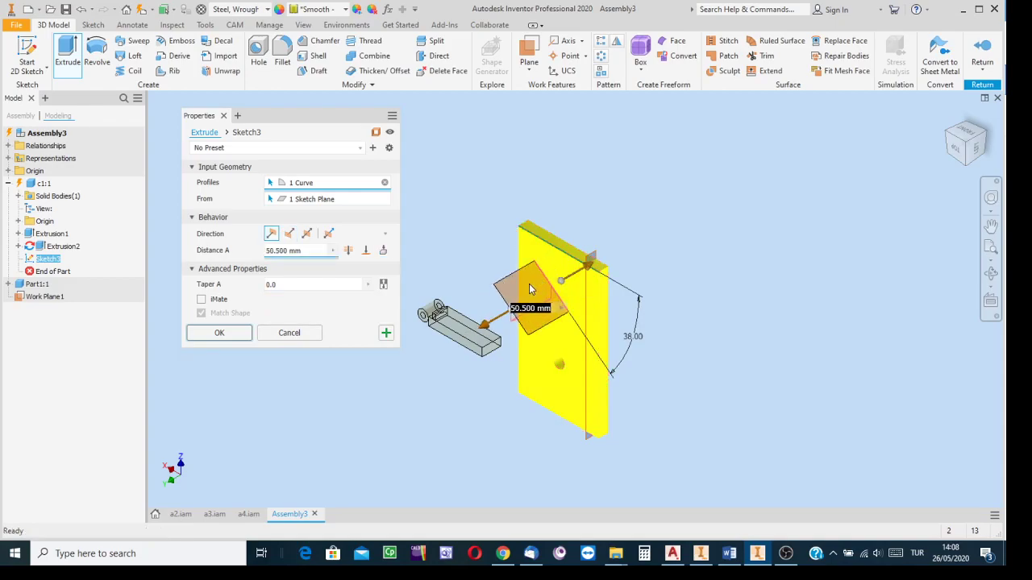
pyautogui.click(216, 336)
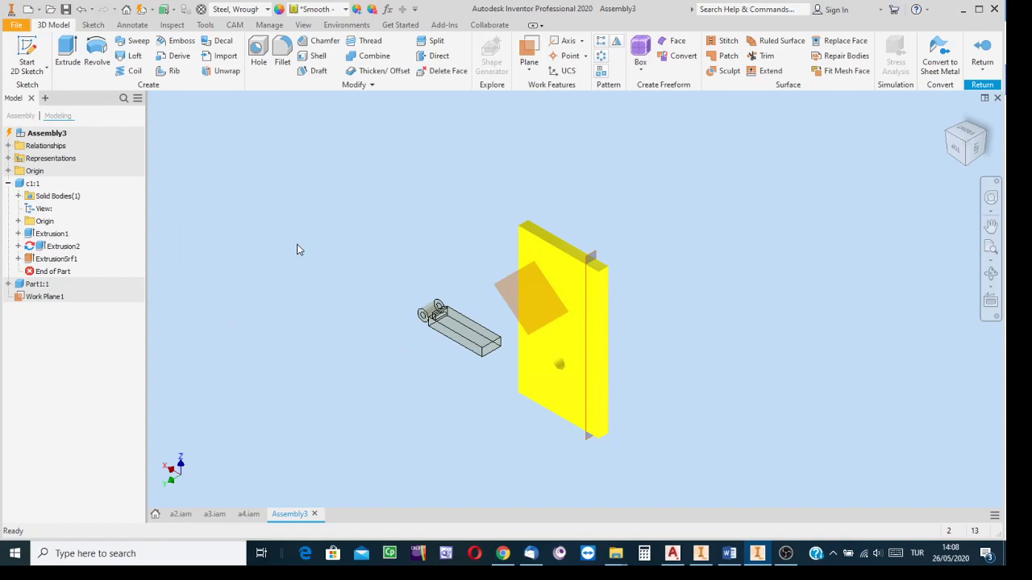
pyautogui.click(982, 48)
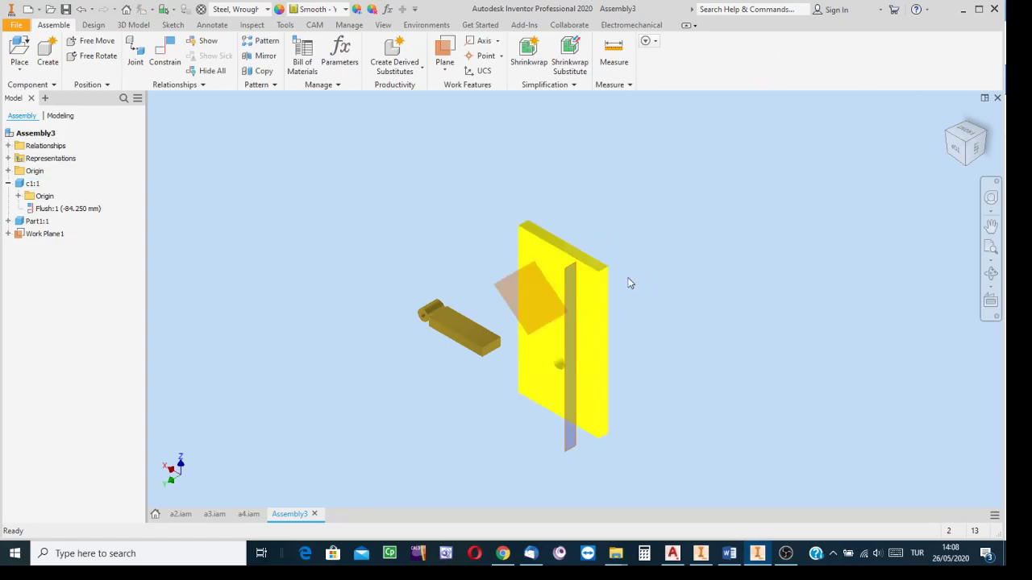
# Try a mate constraint with 0 mm offset between the work plane and Part1's flat end face.
pyautogui.click(991, 274)
pyautogui.moveTo(547, 324); pyautogui.dragTo(702, 341)
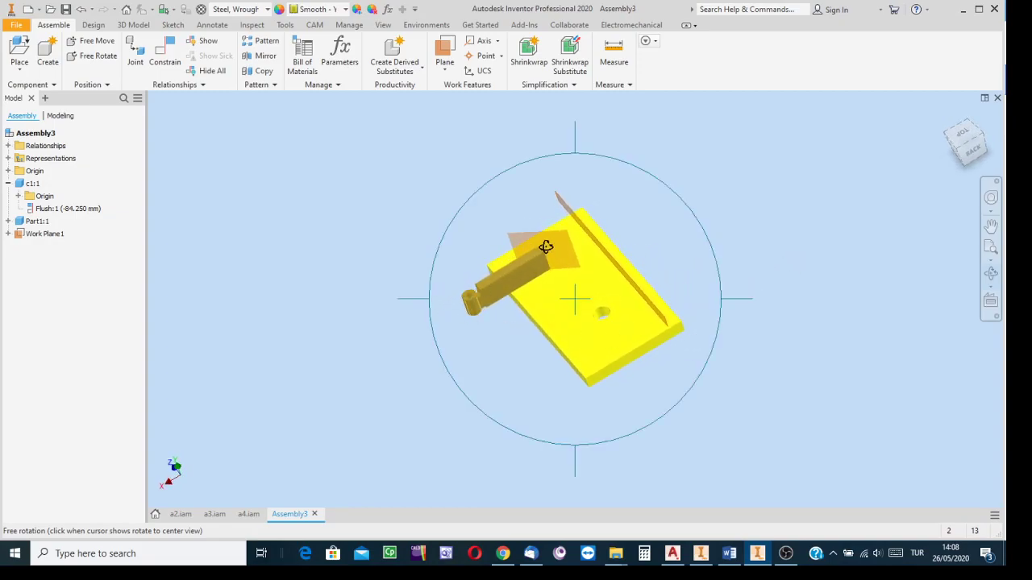
pyautogui.press('Escape')
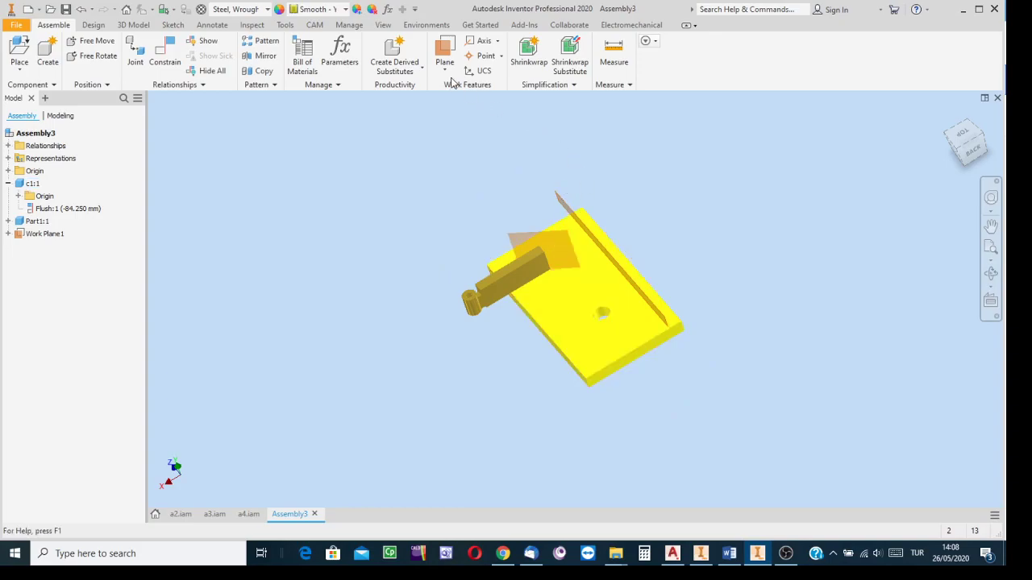
pyautogui.click(164, 53)
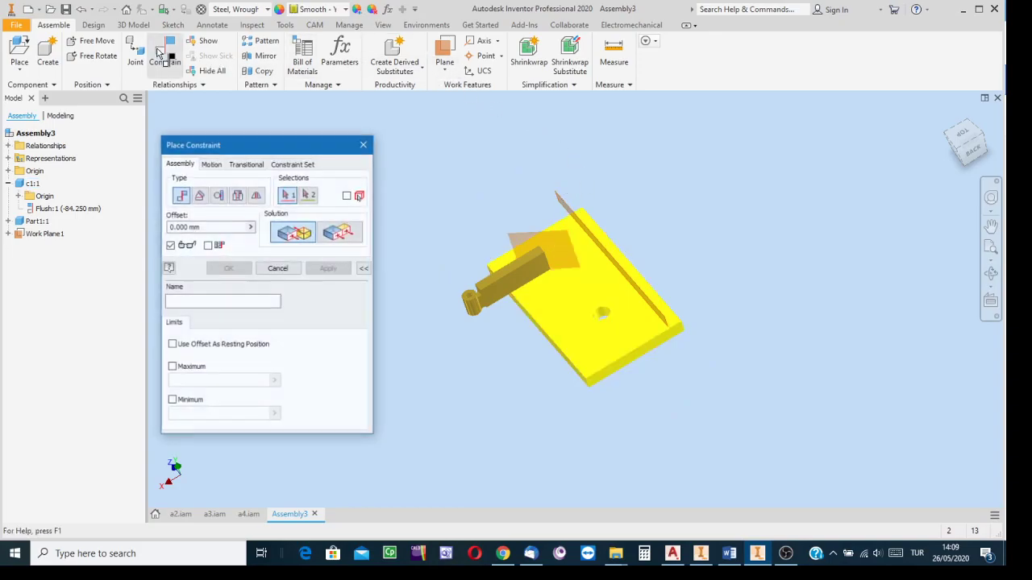
pyautogui.moveTo(284, 154); pyautogui.dragTo(314, 135)
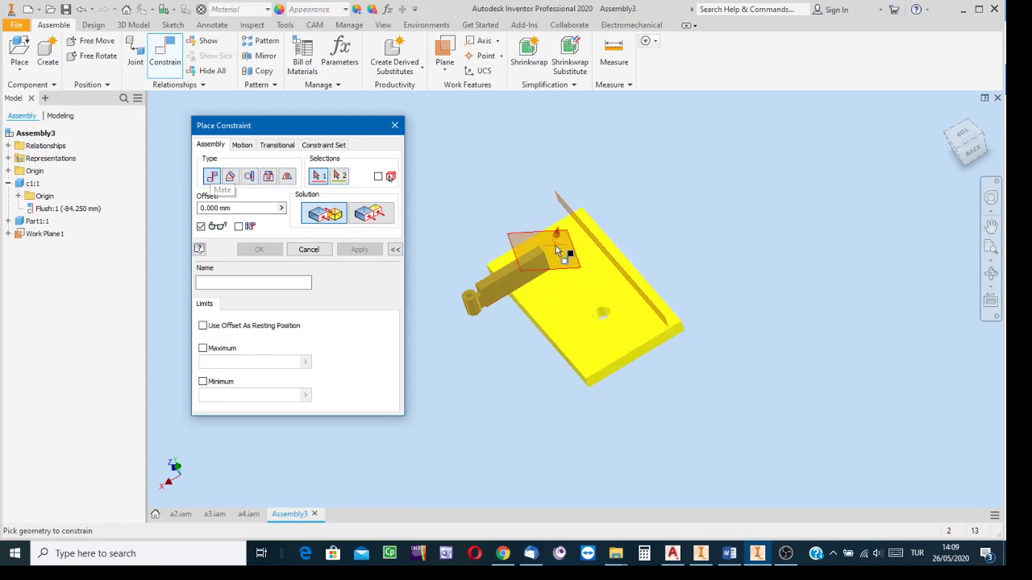
pyautogui.scroll(-5, 560, 249)
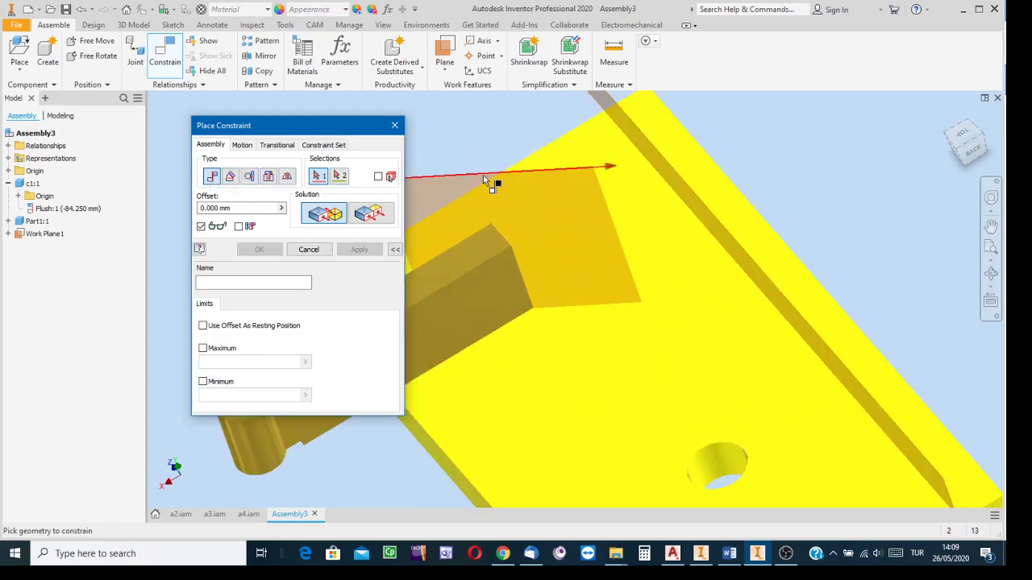
pyautogui.click(435, 198)
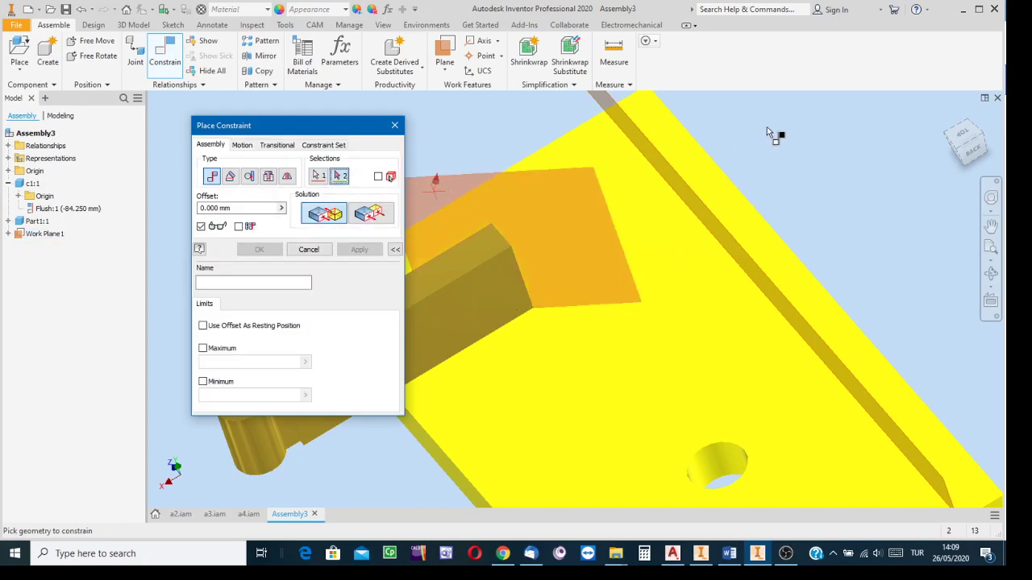
pyautogui.moveTo(1002, 142); pyautogui.dragTo(982, 141)
pyautogui.click(982, 141)
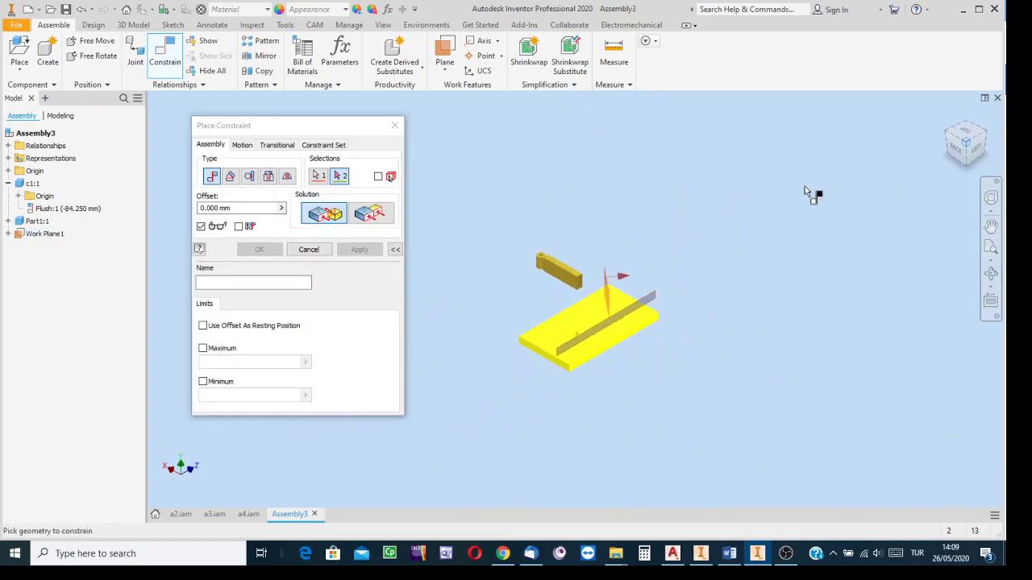
pyautogui.scroll(-5, 583, 288)
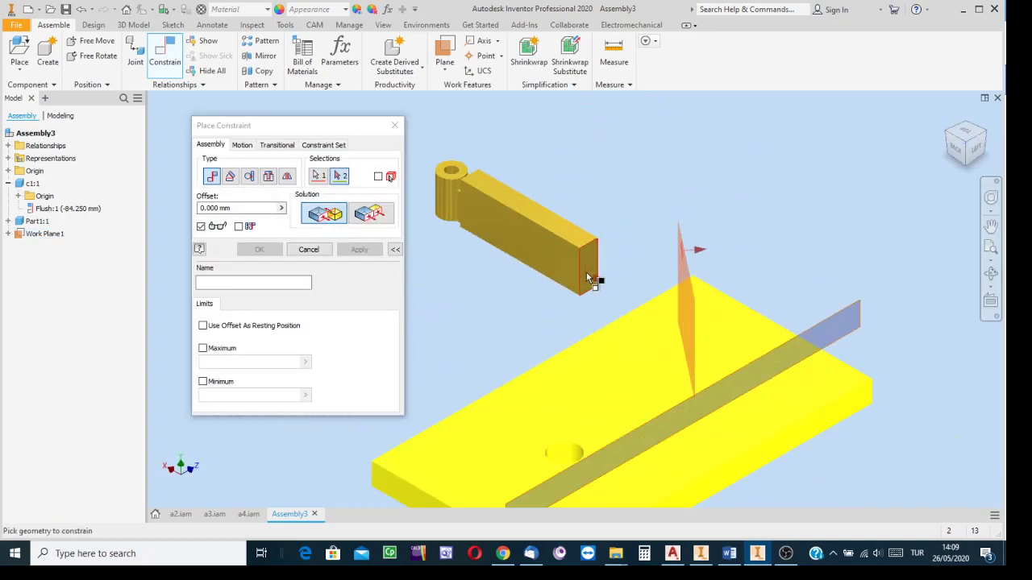
pyautogui.click(587, 278)
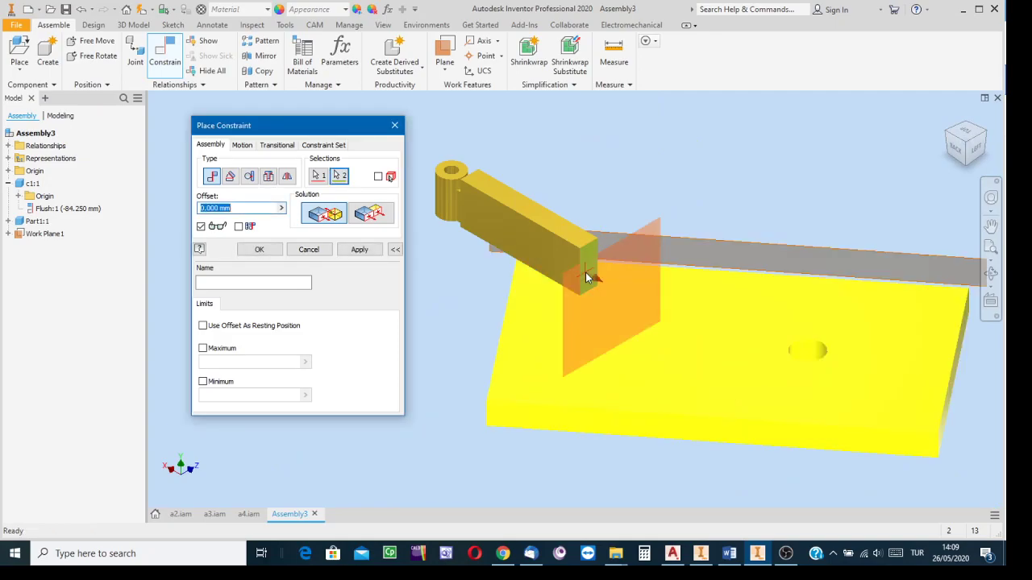
pyautogui.click(991, 273)
pyautogui.moveTo(712, 295)
pyautogui.mouseDown()
pyautogui.moveTo(647, 270)
pyautogui.moveTo(701, 221)
pyautogui.moveTo(734, 295)
pyautogui.moveTo(715, 405)
pyautogui.moveTo(742, 446)
pyautogui.moveTo(742, 384)
pyautogui.moveTo(713, 277)
pyautogui.mouseUp()
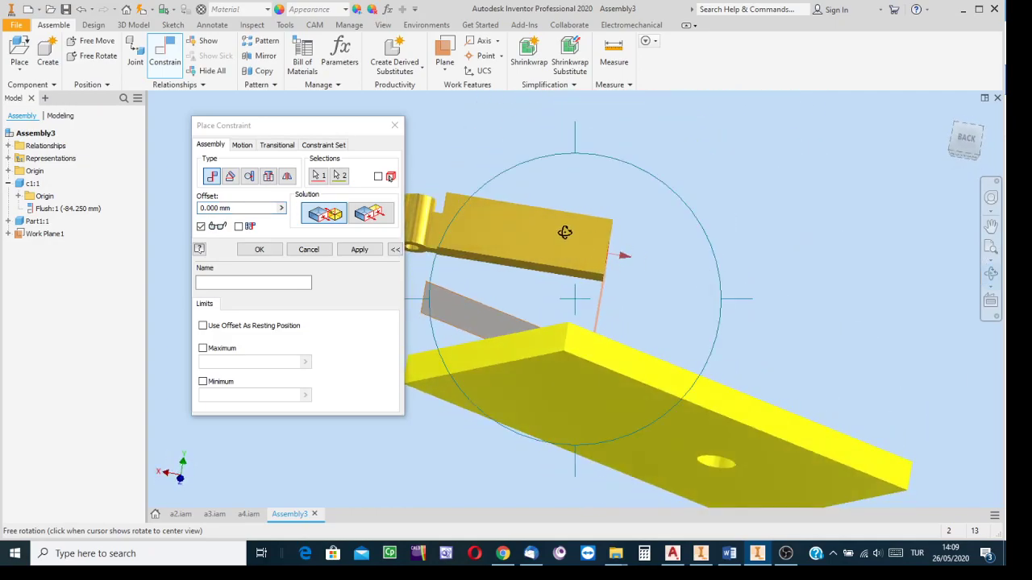
pyautogui.moveTo(582, 289); pyautogui.dragTo(623, 344)
pyautogui.moveTo(572, 315); pyautogui.dragTo(525, 352)
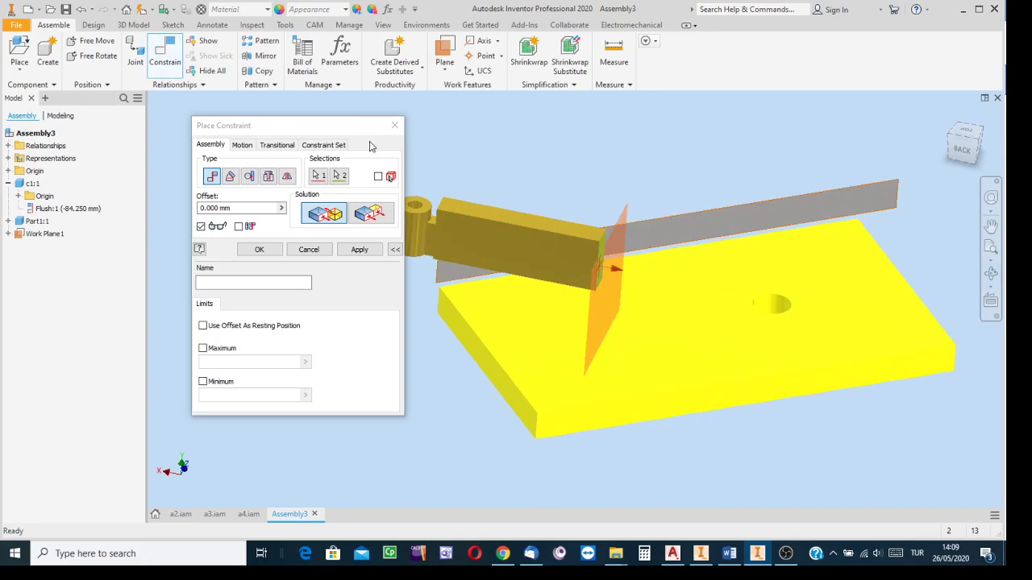
pyautogui.click(394, 126)
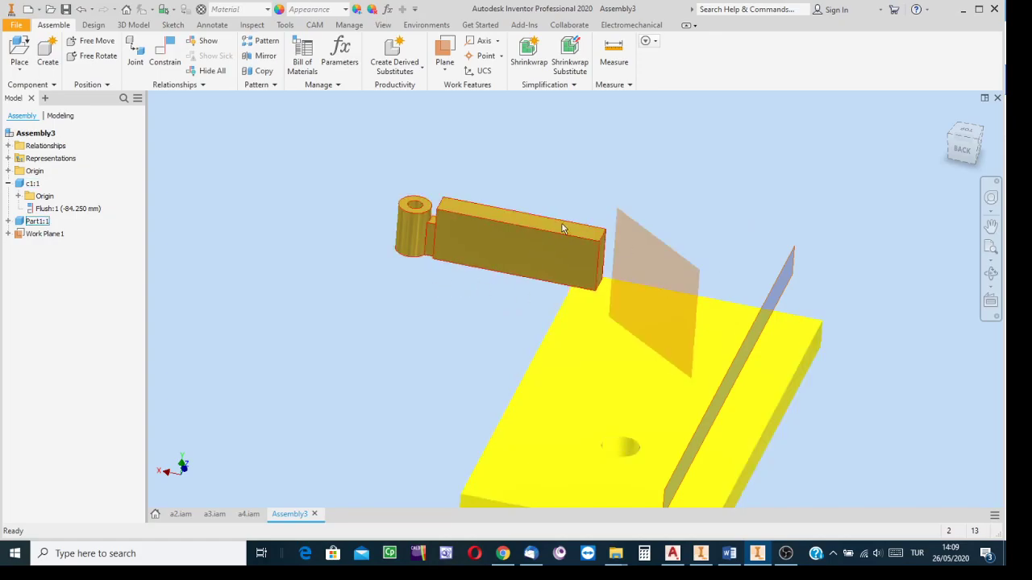
# Edit Part1 in place and start a new sketch on its long flat side face.
pyautogui.rightClick(513, 252)
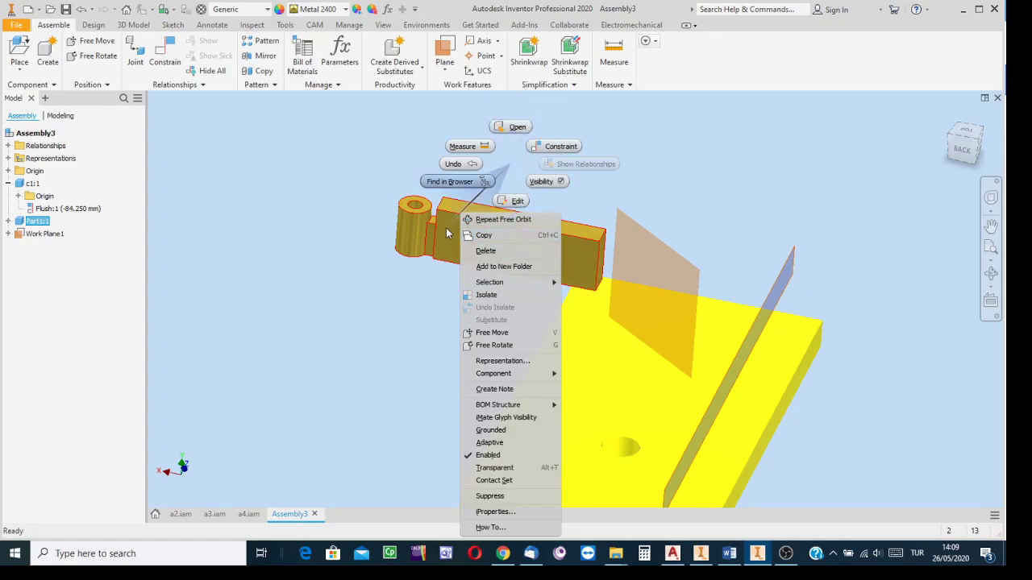
pyautogui.click(518, 201)
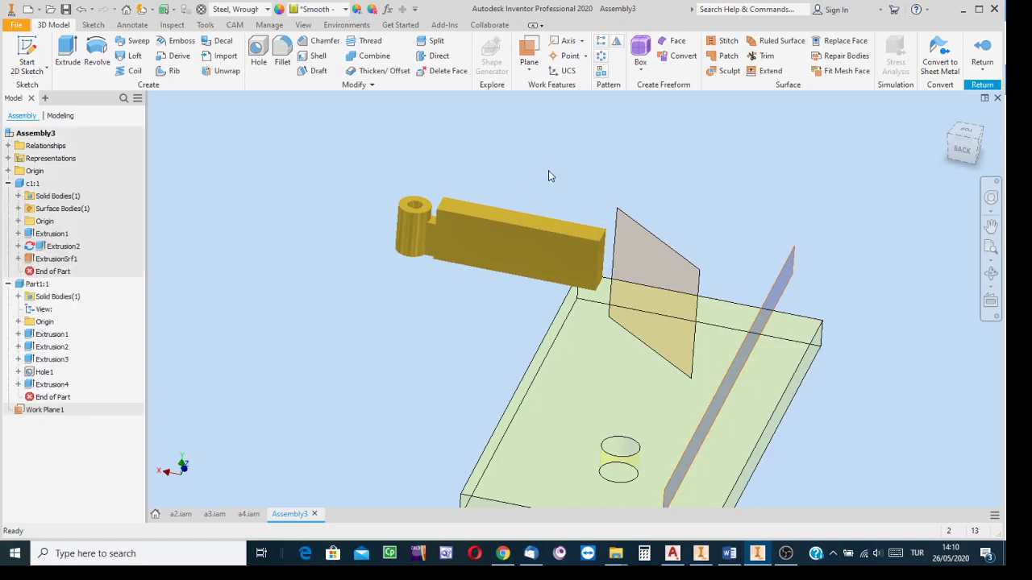
pyautogui.click(582, 45)
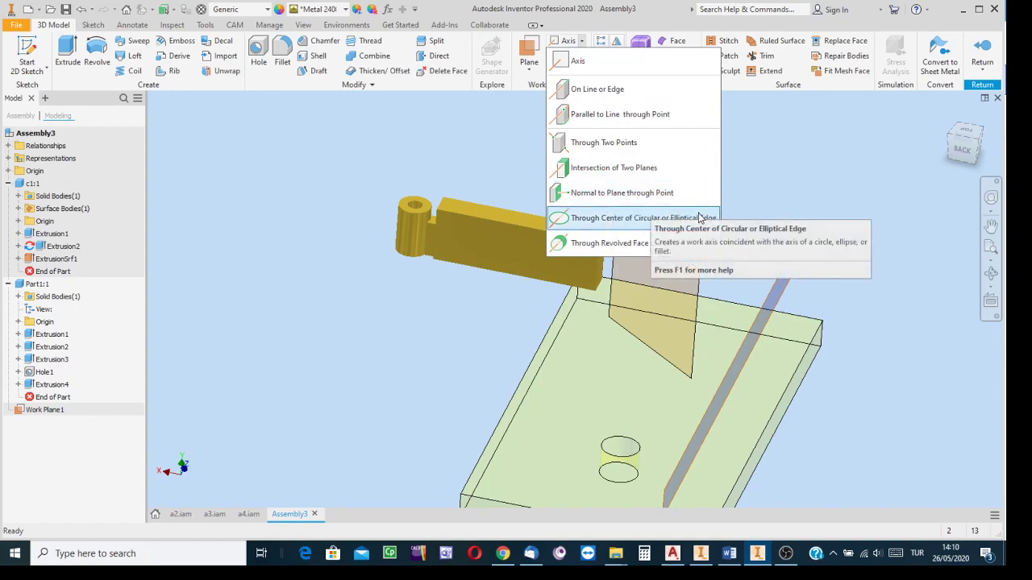
pyautogui.click(777, 169)
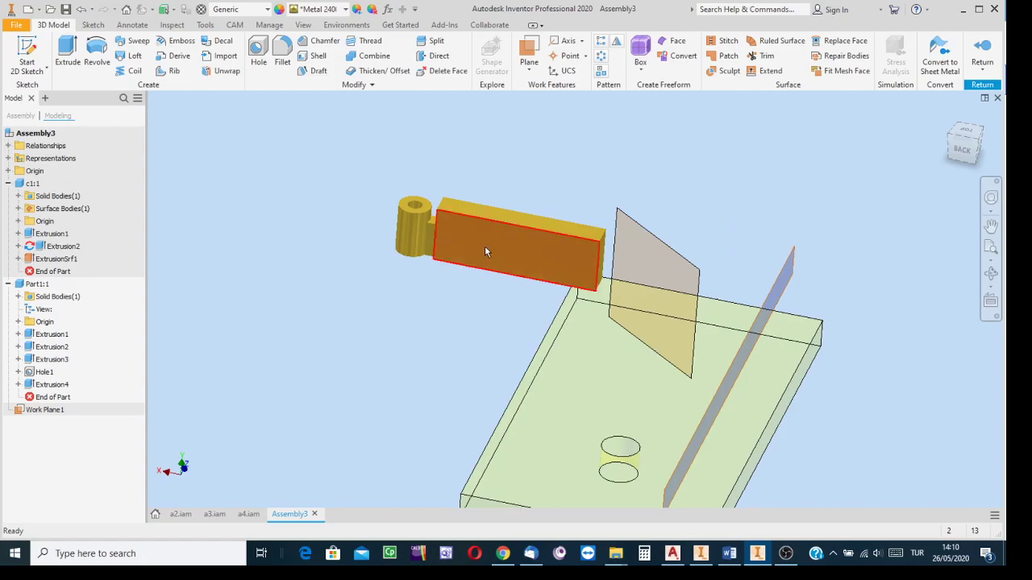
pyautogui.rightClick(484, 252)
pyautogui.click(477, 283)
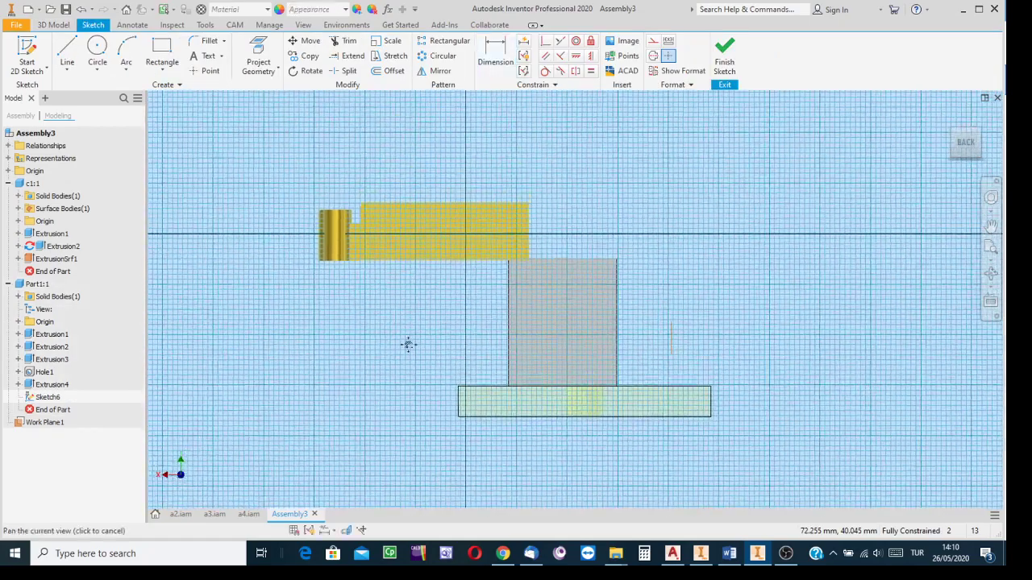
# Place a sketch point on Part1's side face, about 10.7 mm below the long upper edge and 36.2 mm from the free end.
pyautogui.scroll(5, 459, 328)
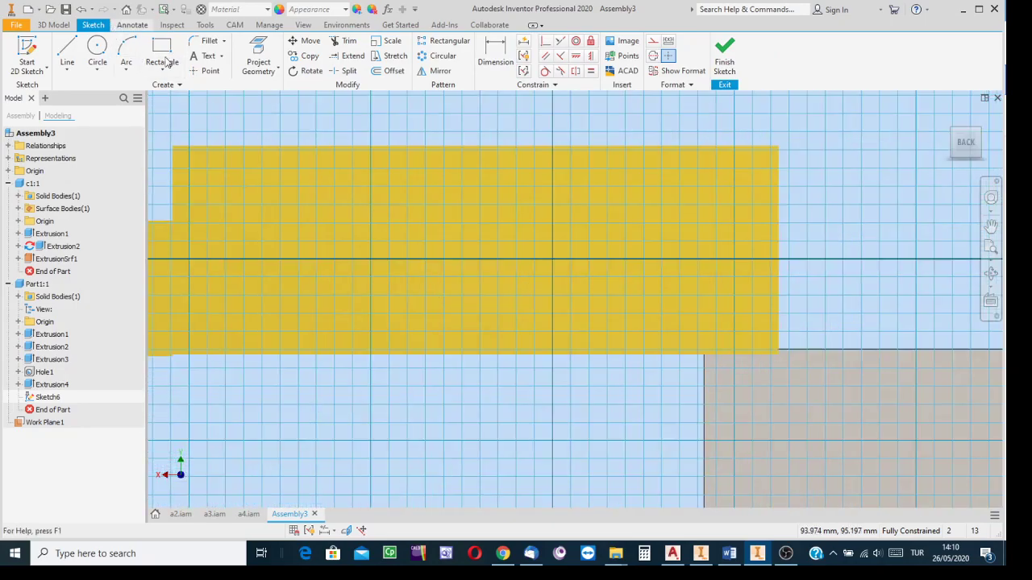
pyautogui.click(206, 70)
pyautogui.click(450, 243)
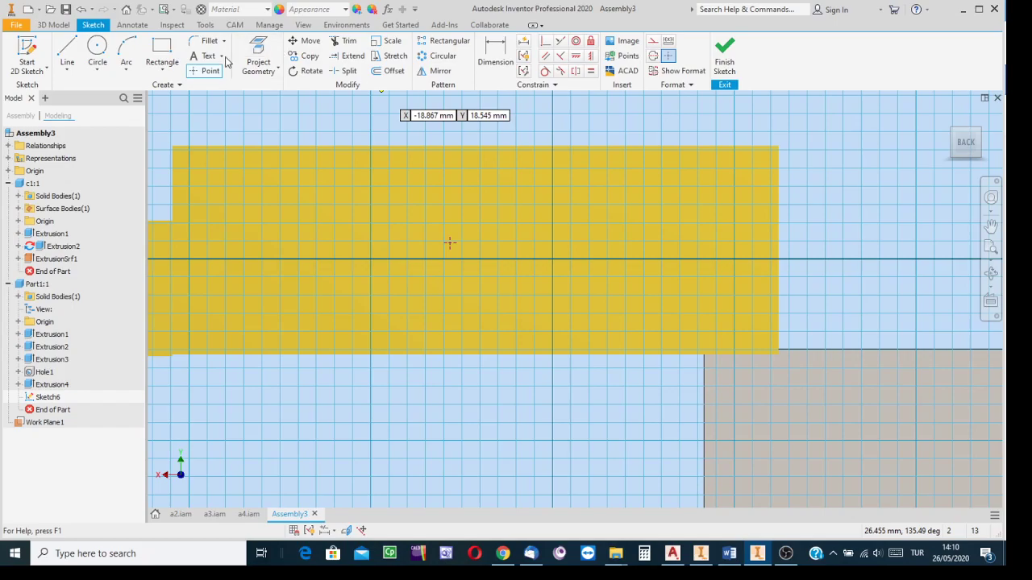
# Dimension the point's distances from the long upper edge and the free end edge, and finish the sketch.
pyautogui.click(495, 53)
pyautogui.click(368, 146)
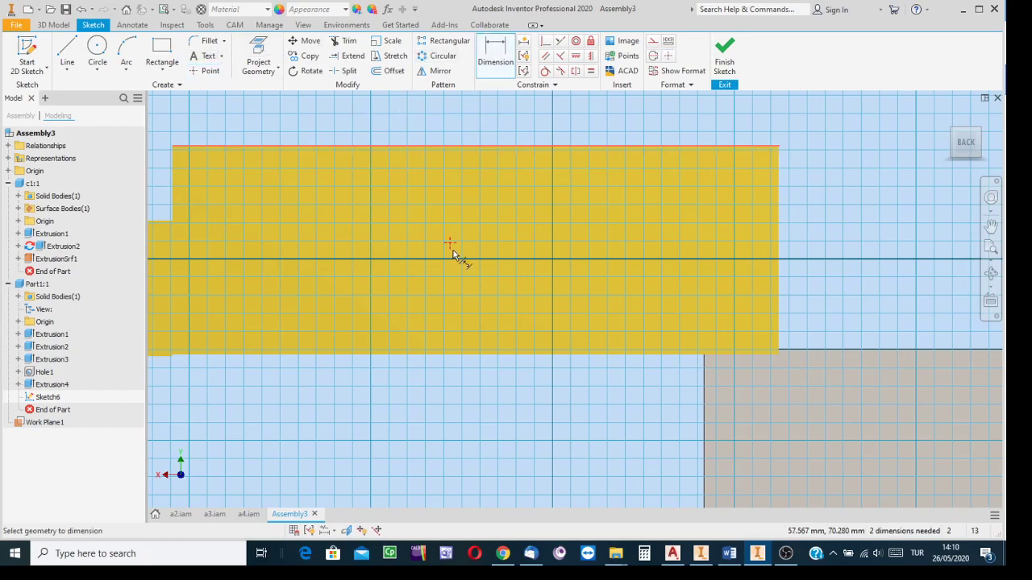
pyautogui.click(450, 243)
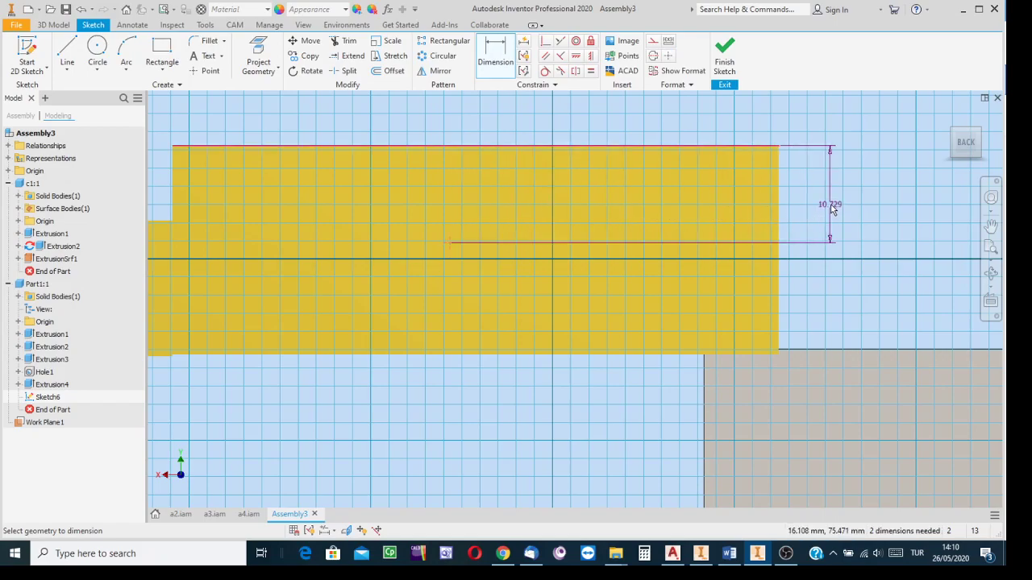
pyautogui.click(834, 208)
pyautogui.click(875, 251)
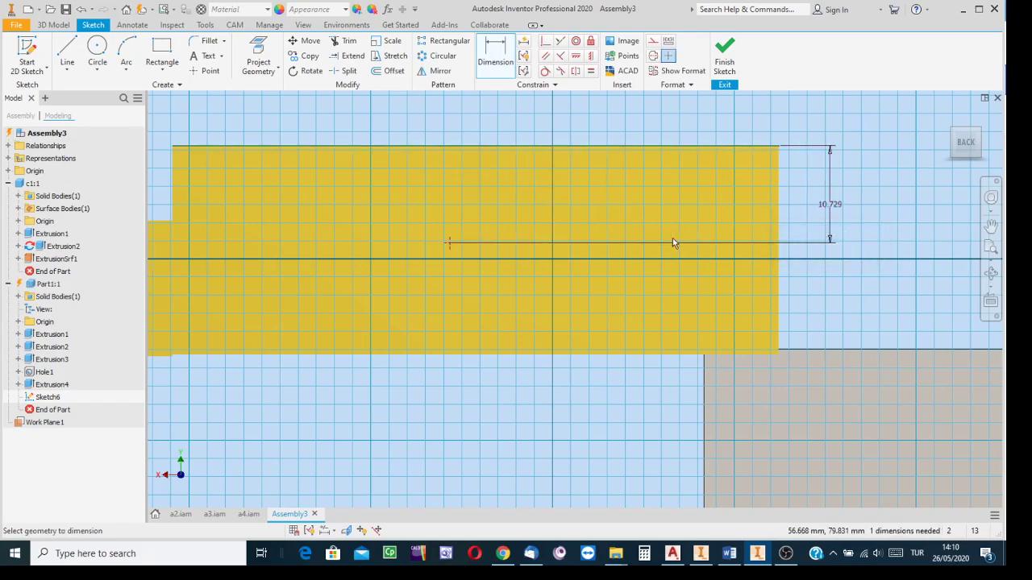
pyautogui.click(778, 184)
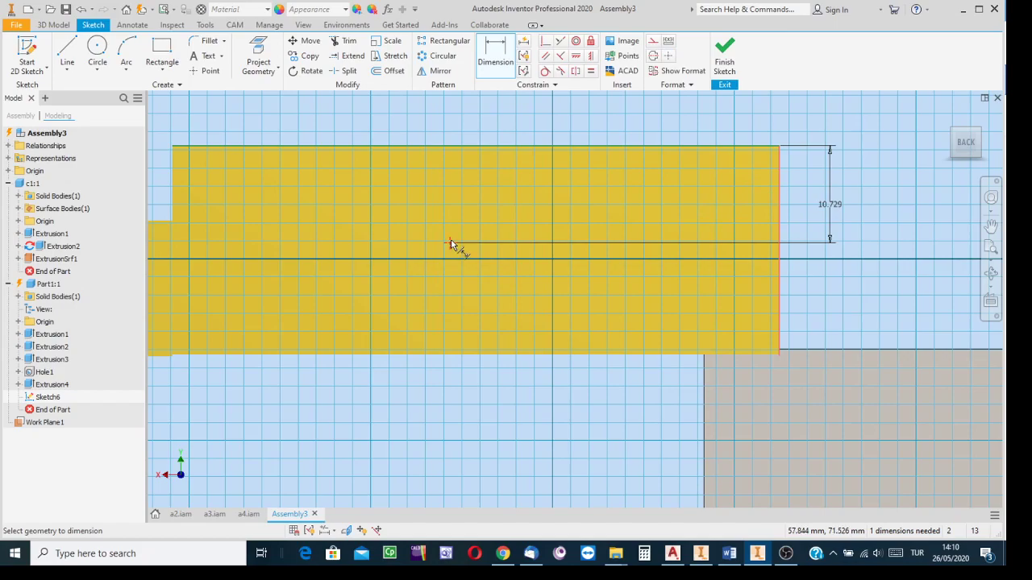
pyautogui.click(450, 244)
pyautogui.click(572, 113)
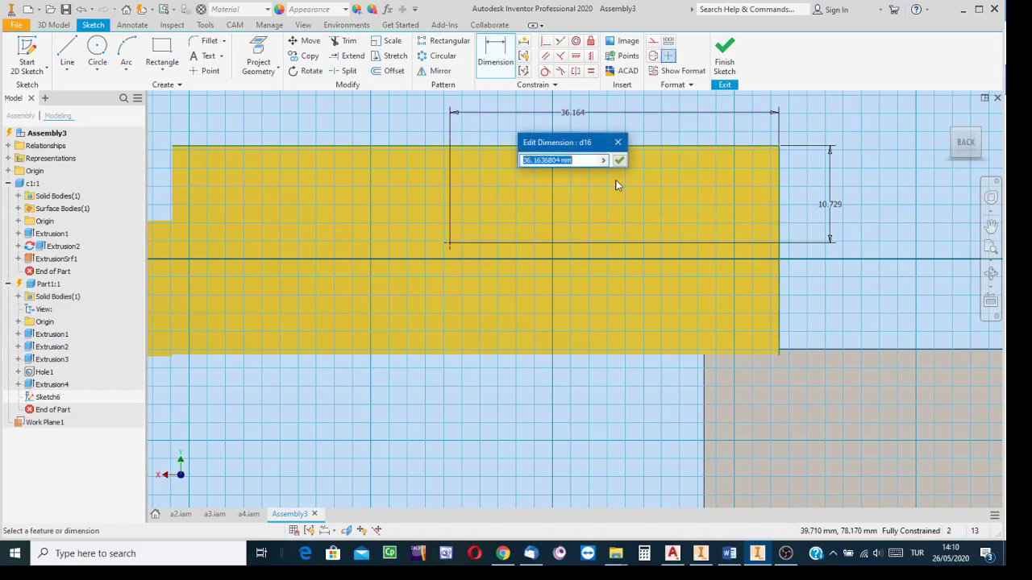
pyautogui.click(619, 161)
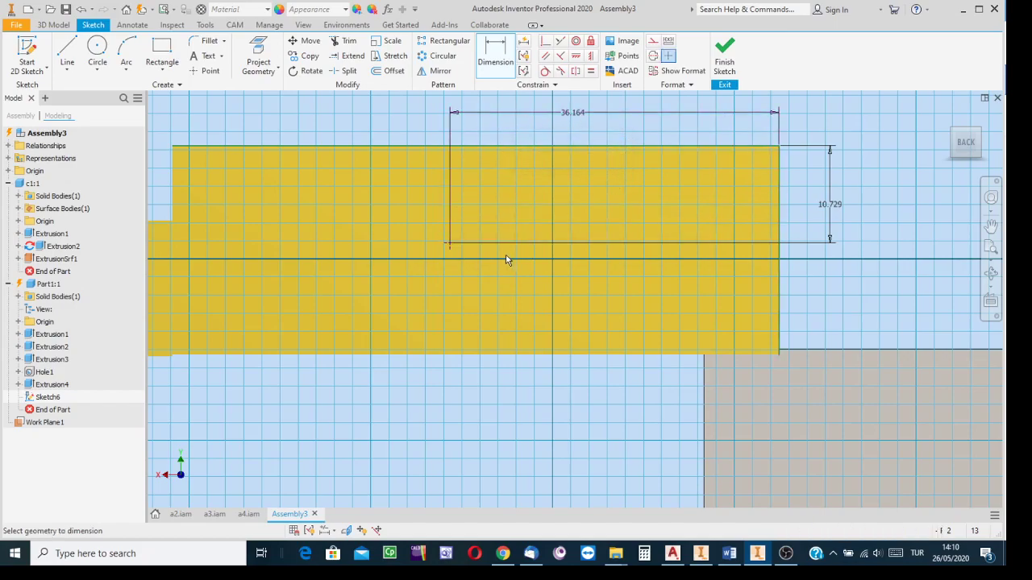
pyautogui.click(724, 63)
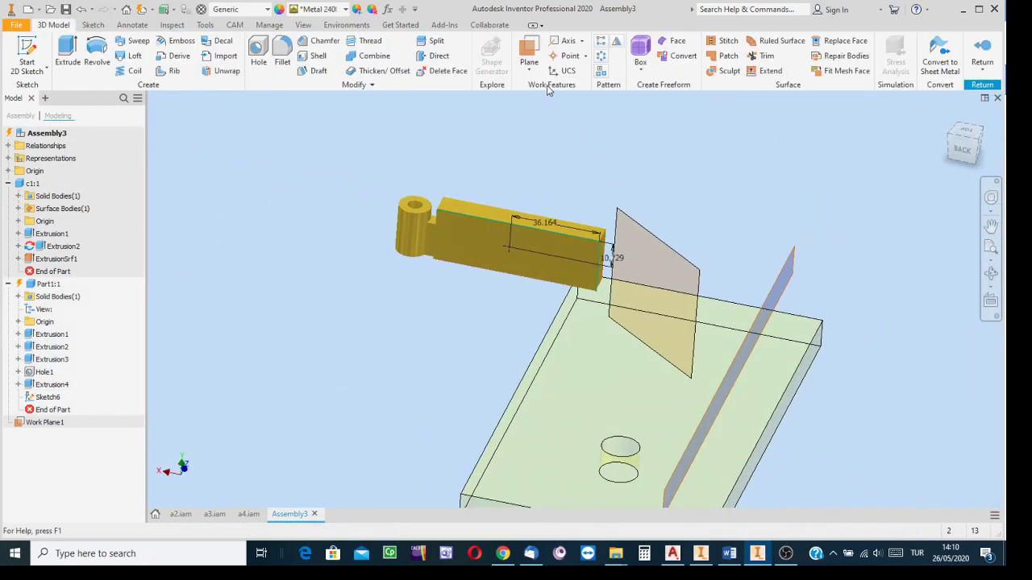
# Try to create a work axis normal to Part1's side face through the sketch point.
pyautogui.click(582, 43)
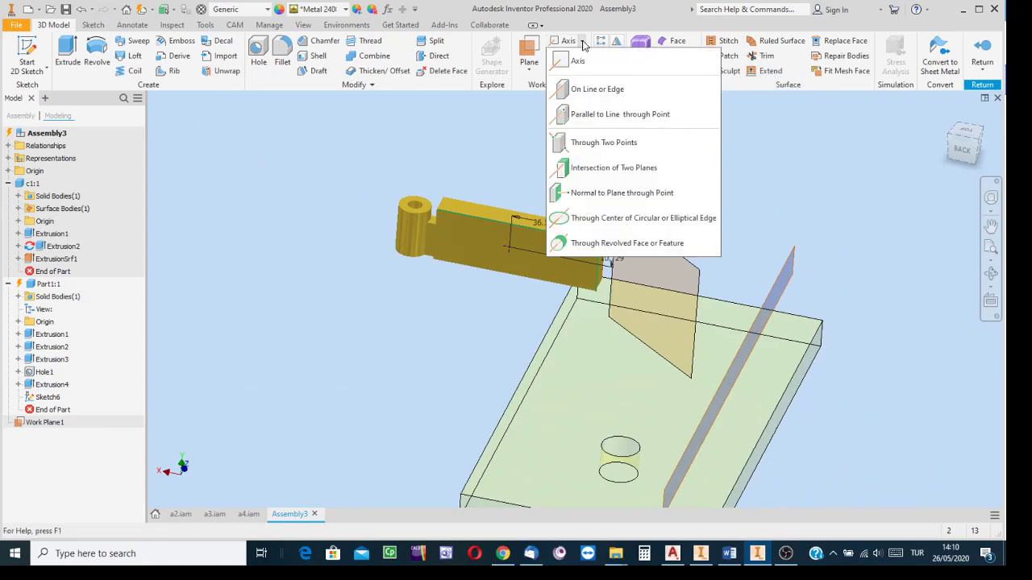
pyautogui.click(631, 195)
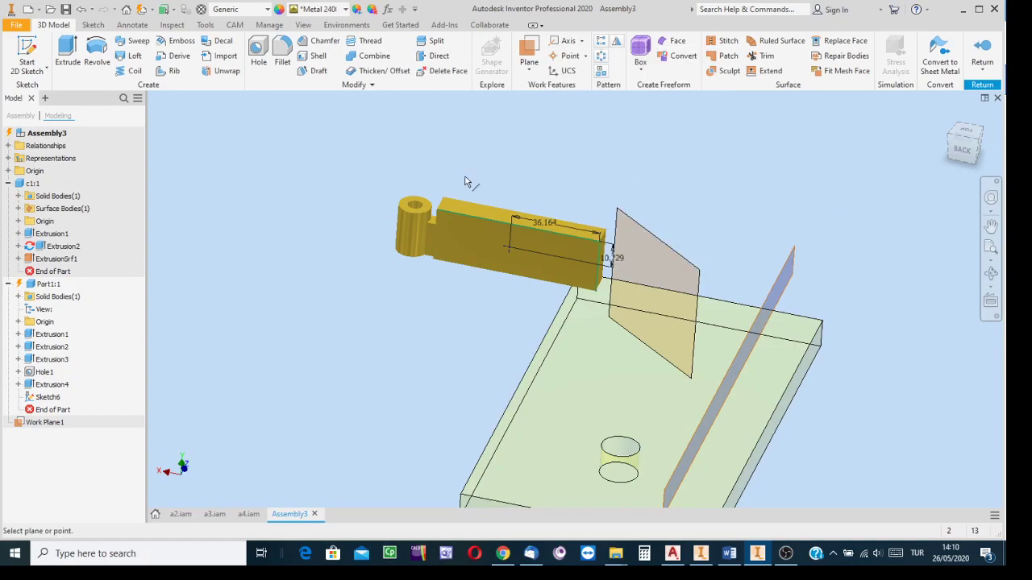
pyautogui.scroll(2, 474, 255)
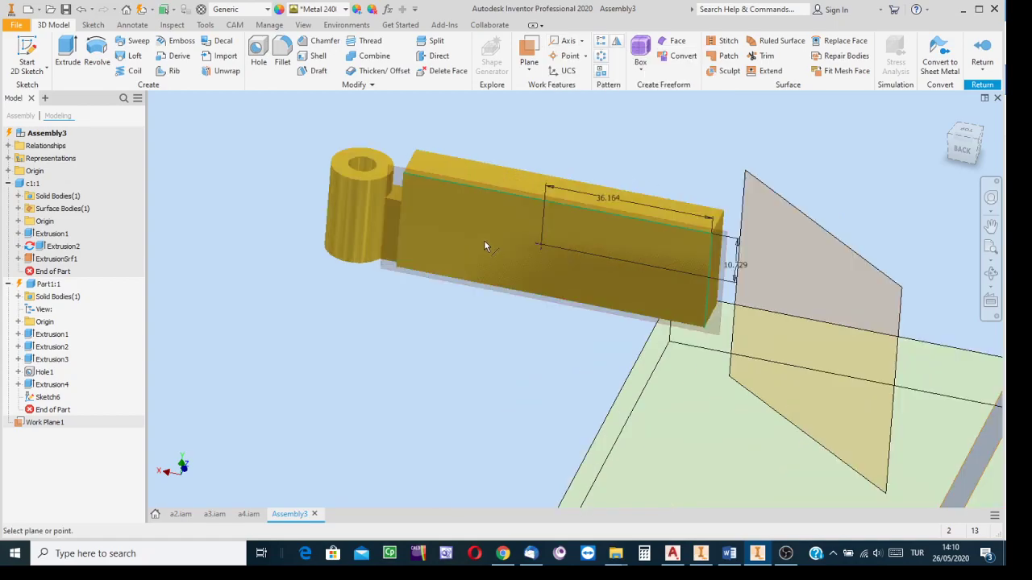
pyautogui.click(543, 246)
pyautogui.click(991, 275)
pyautogui.moveTo(604, 276); pyautogui.dragTo(573, 250)
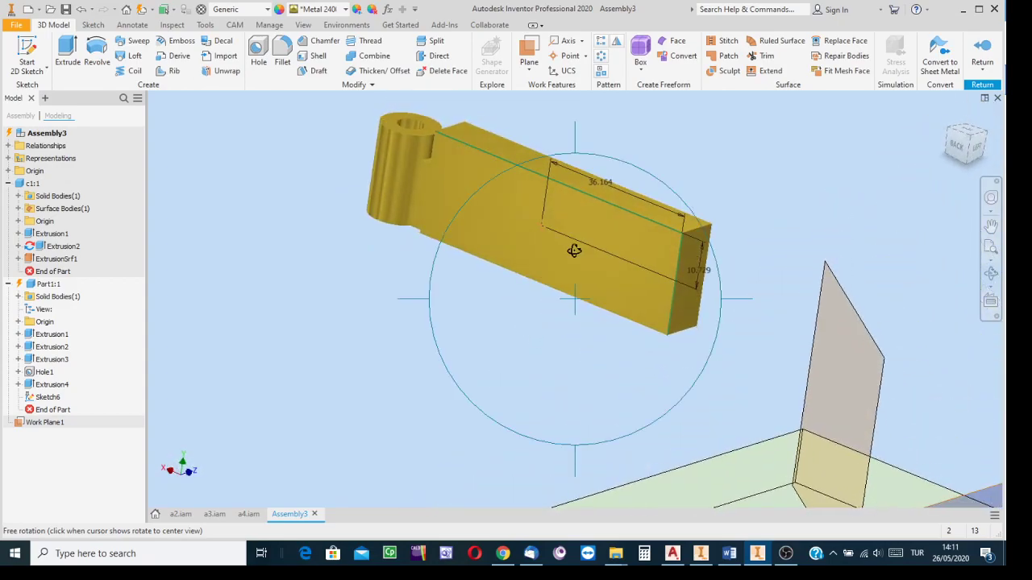
pyautogui.press('Escape')
pyautogui.scroll(-7, 546, 229)
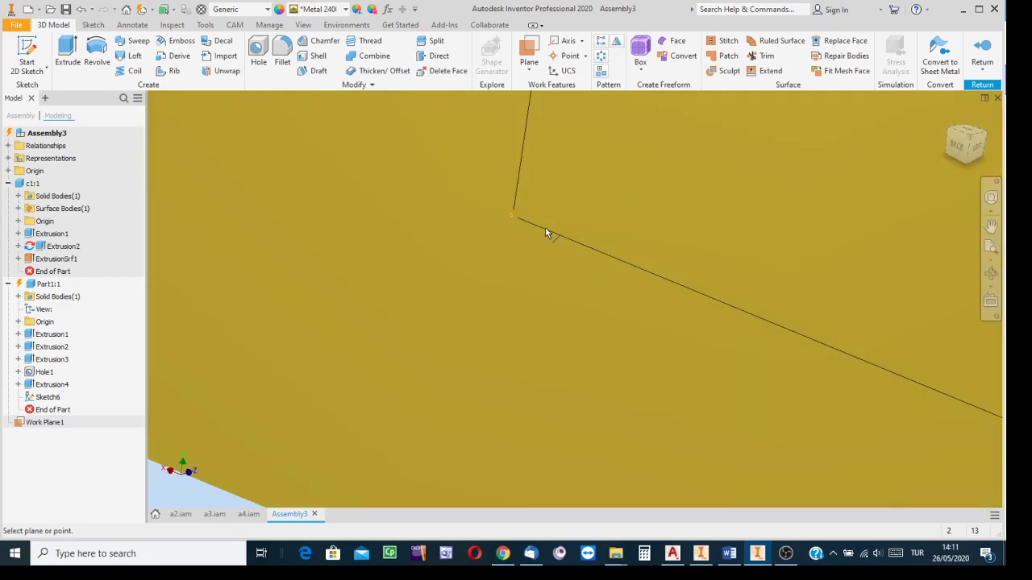
pyautogui.scroll(6, 477, 231)
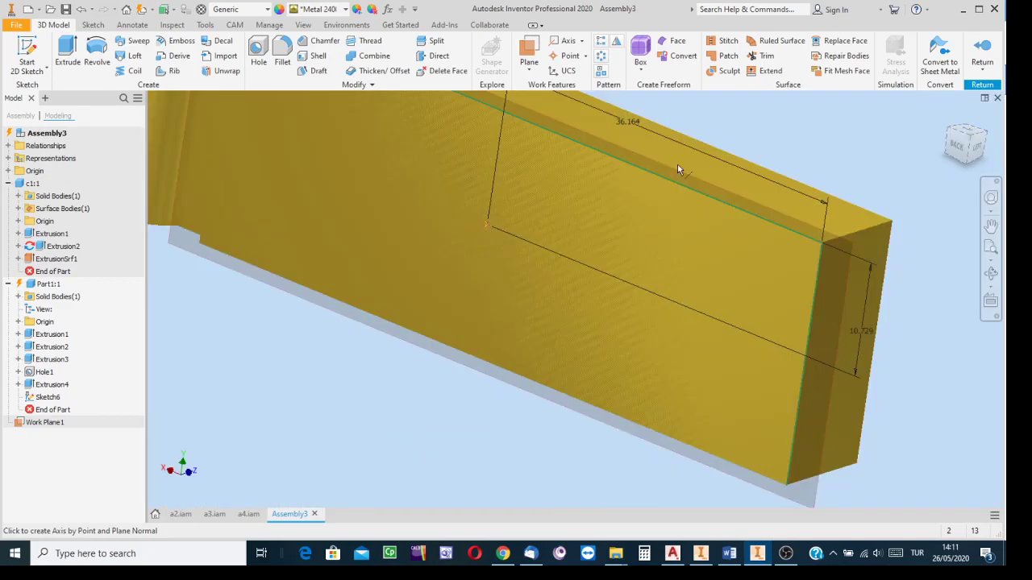
# Leave the in-place editing of Part1 and return to the assembly.
pyautogui.click(992, 273)
pyautogui.moveTo(559, 232); pyautogui.dragTo(502, 209)
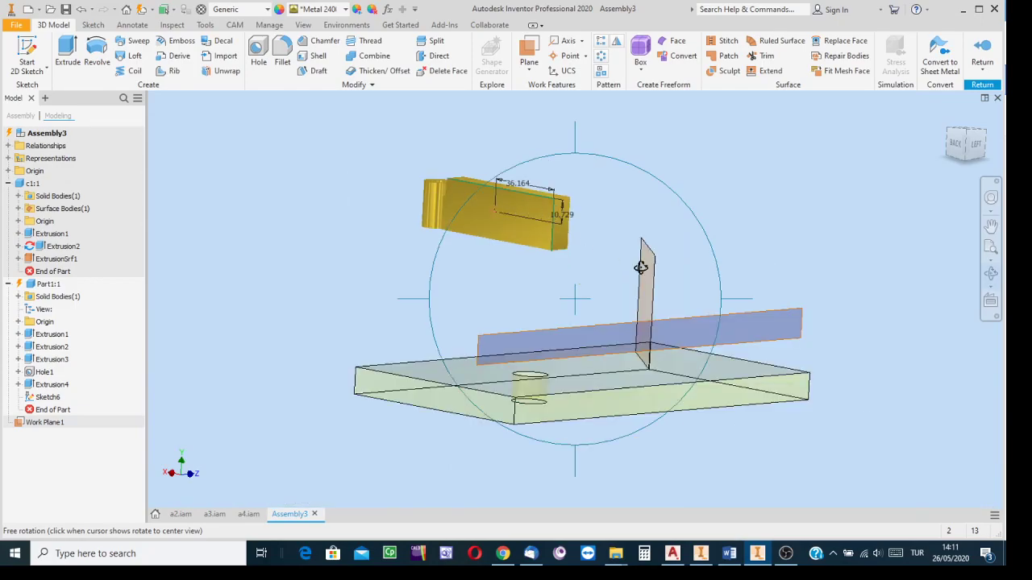
pyautogui.click(578, 301)
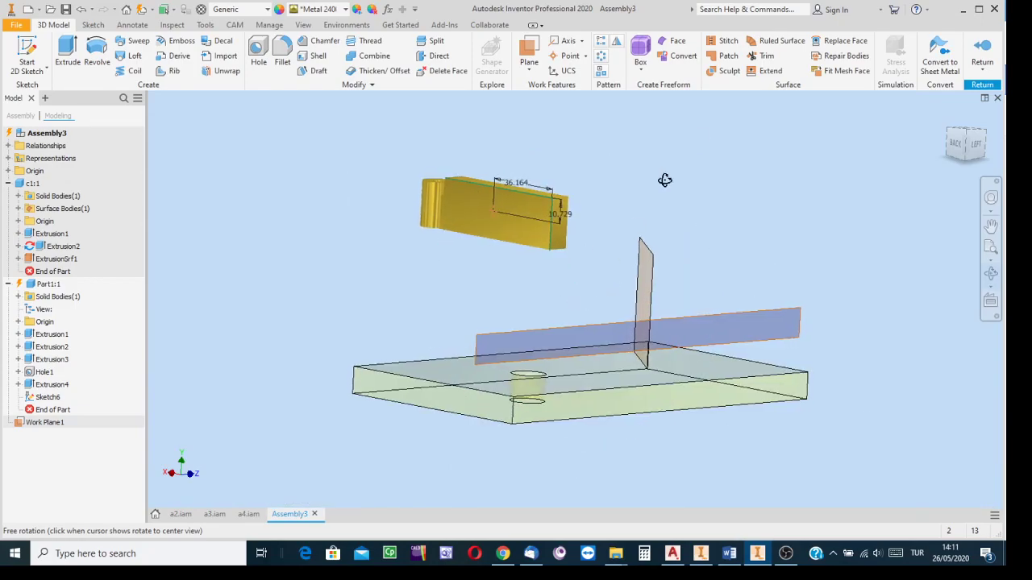
pyautogui.click(982, 50)
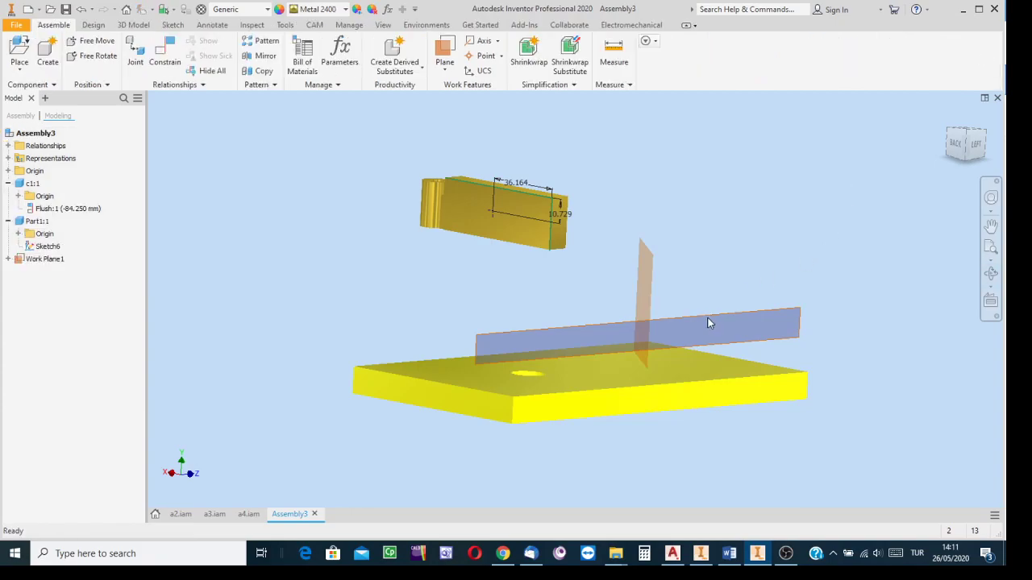
# Set the assembly's visual style to Shaded with Edges.
pyautogui.scroll(5, 541, 240)
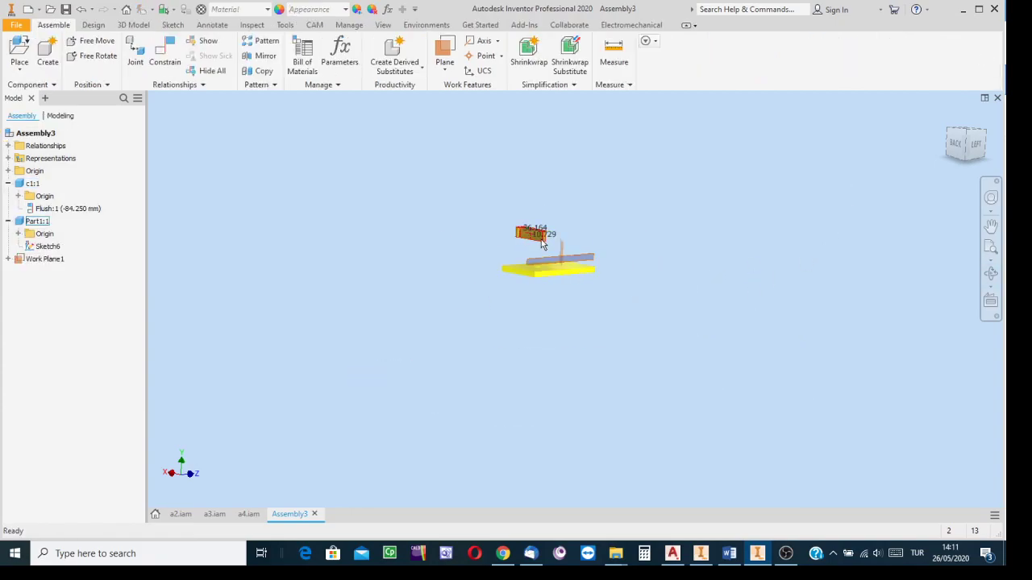
pyautogui.scroll(-6, 541, 239)
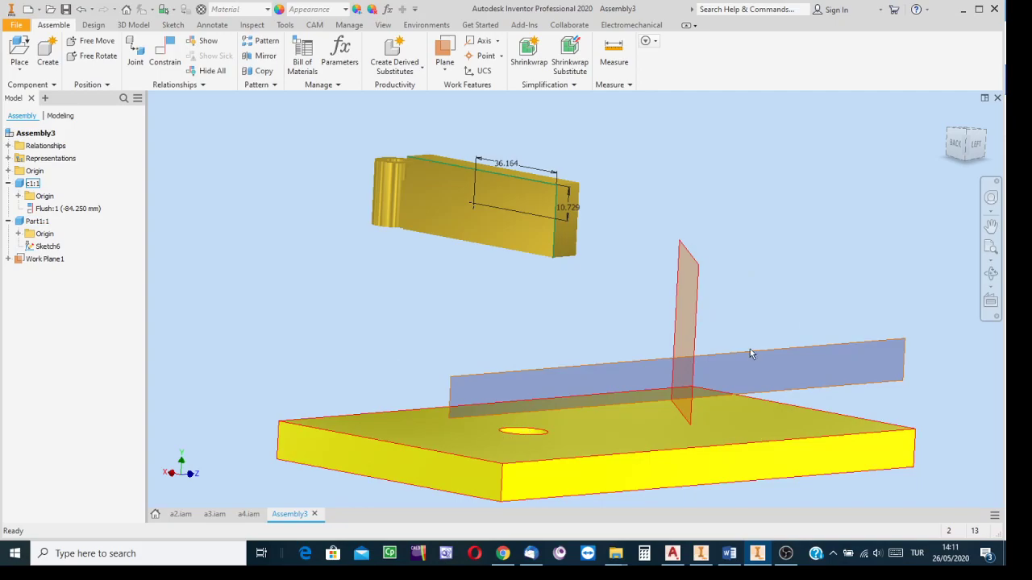
pyautogui.click(965, 131)
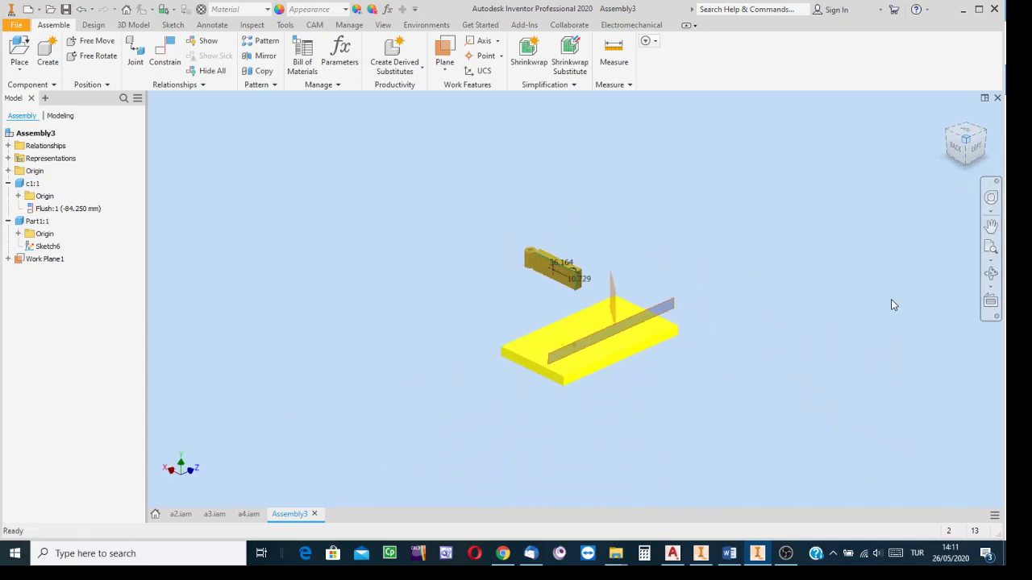
pyautogui.click(383, 25)
pyautogui.click(243, 70)
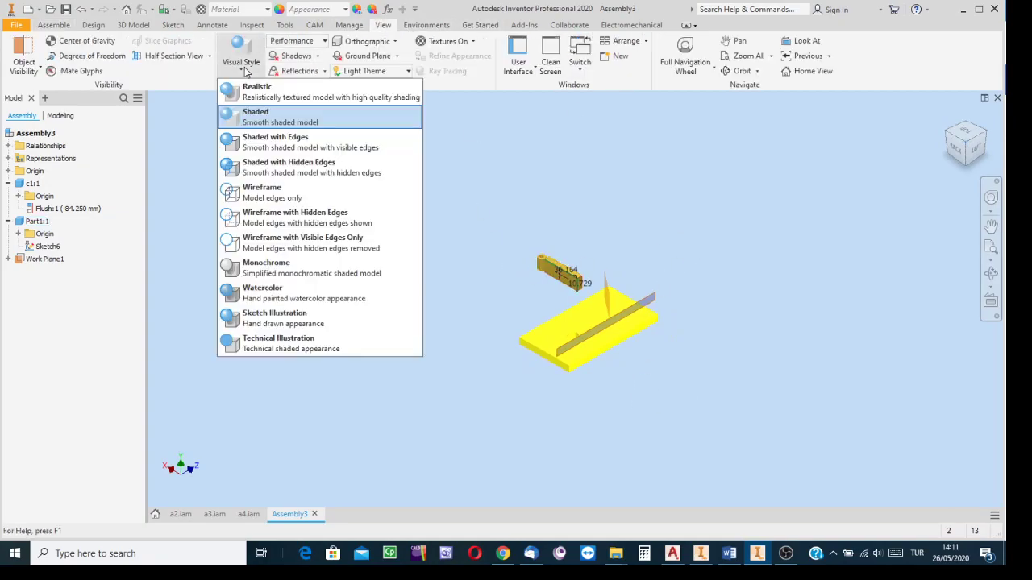
pyautogui.click(270, 143)
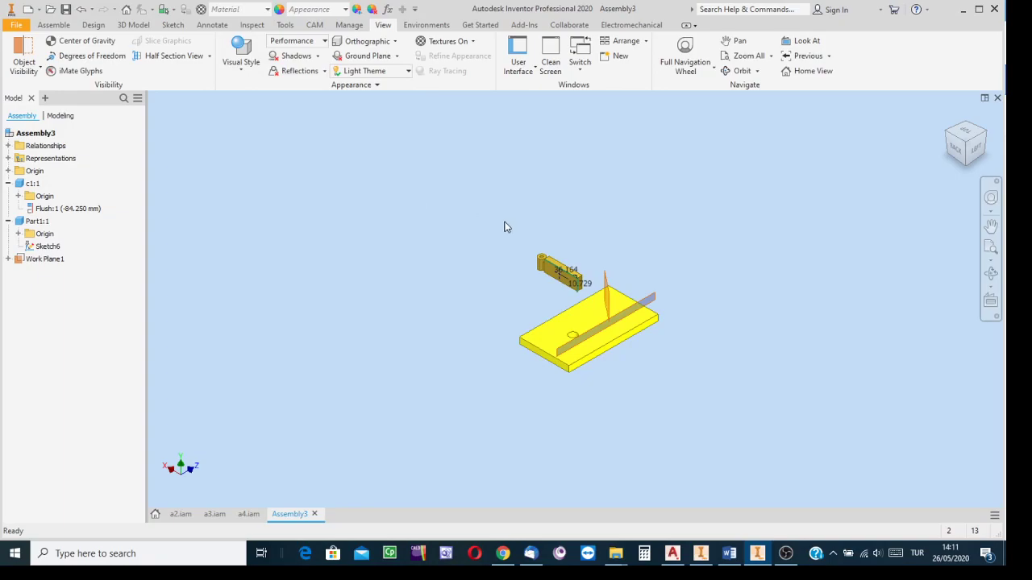
# Try to place an Insert constraint between the plate's hole and the sketch point on Part1's side face.
pyautogui.scroll(5, 565, 289)
pyautogui.click(560, 236)
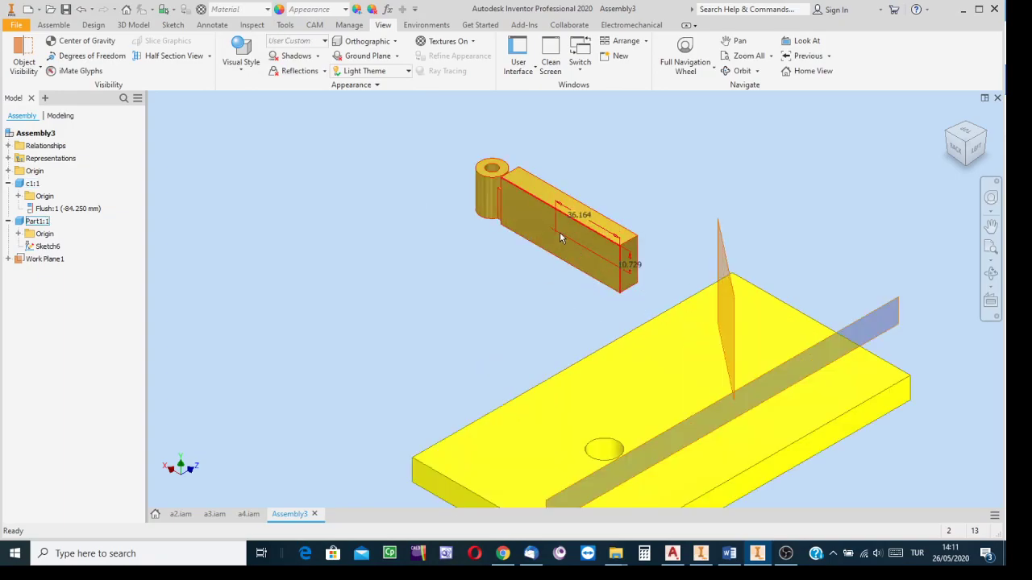
pyautogui.click(586, 352)
pyautogui.click(58, 25)
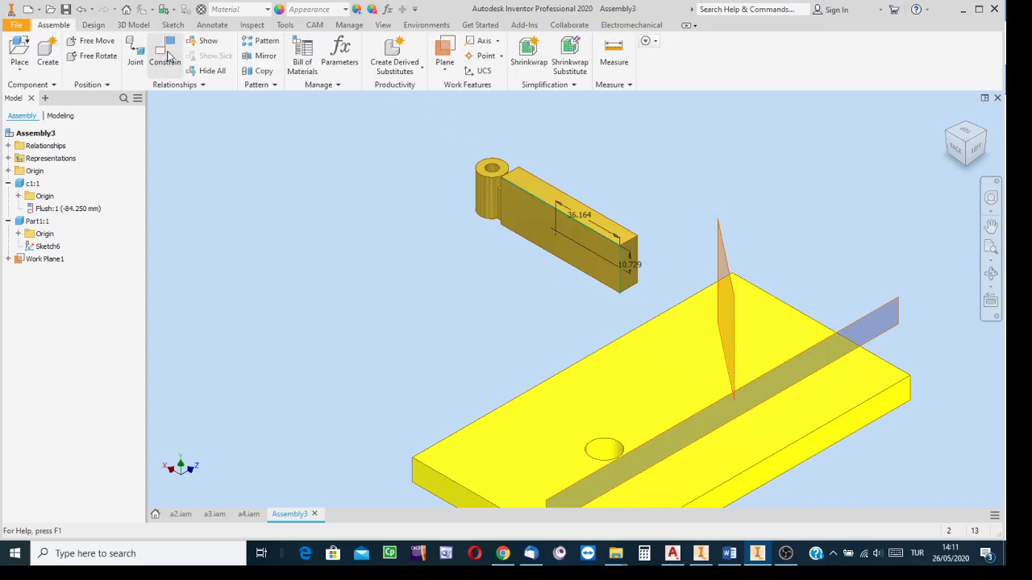
pyautogui.click(165, 55)
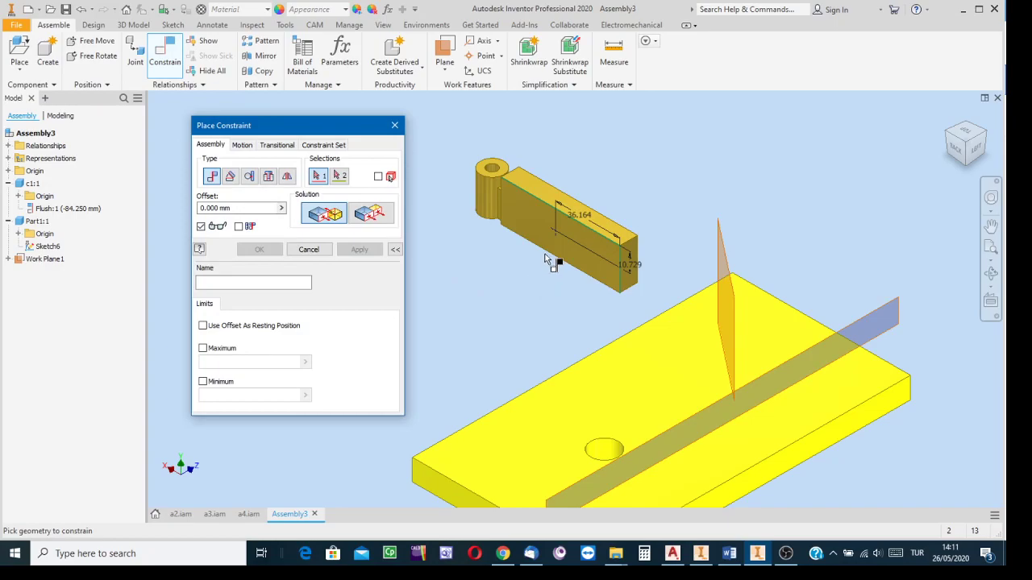
pyautogui.click(557, 232)
pyautogui.click(268, 177)
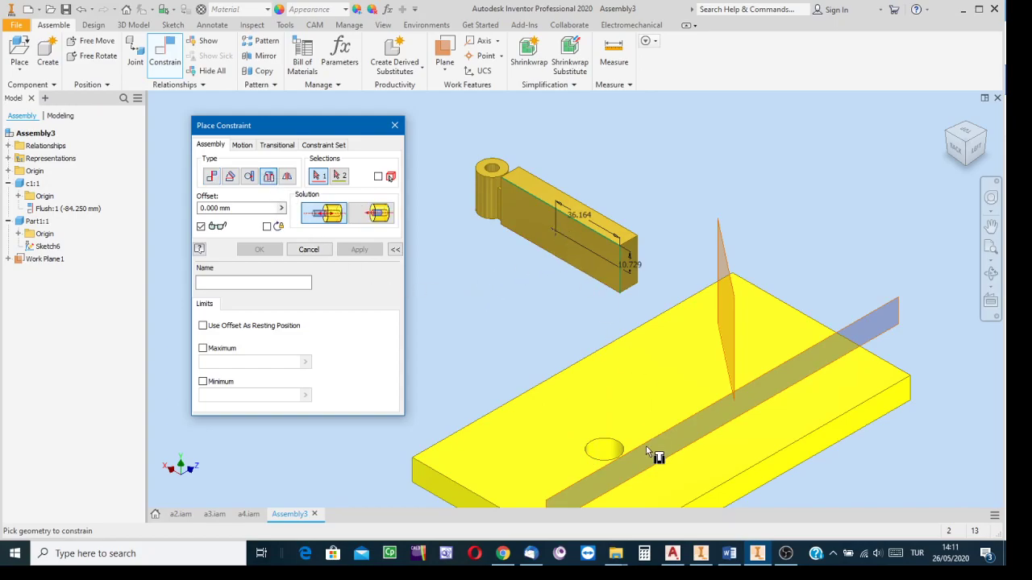
pyautogui.click(622, 448)
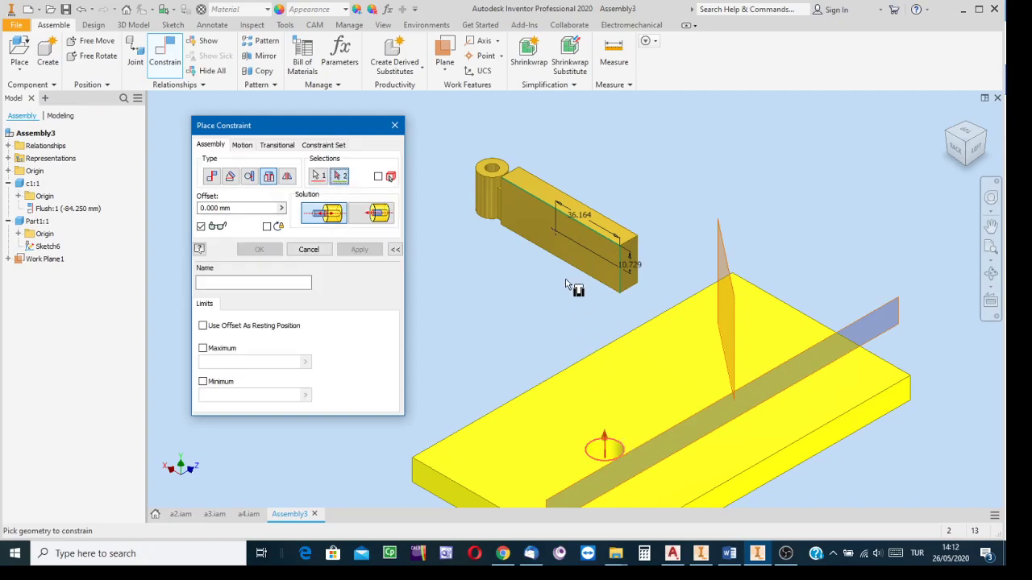
pyautogui.scroll(5, 556, 233)
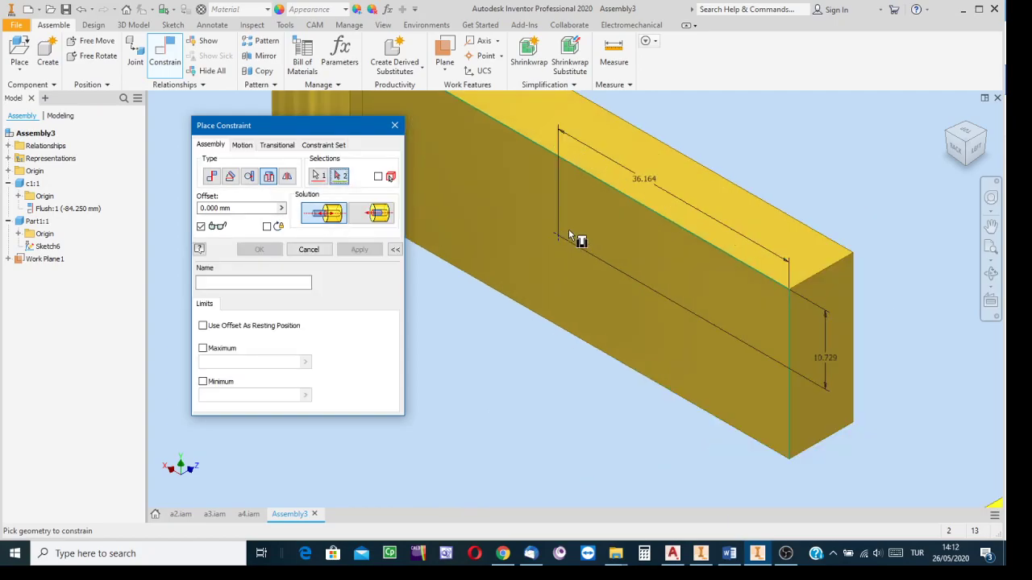
pyautogui.click(558, 234)
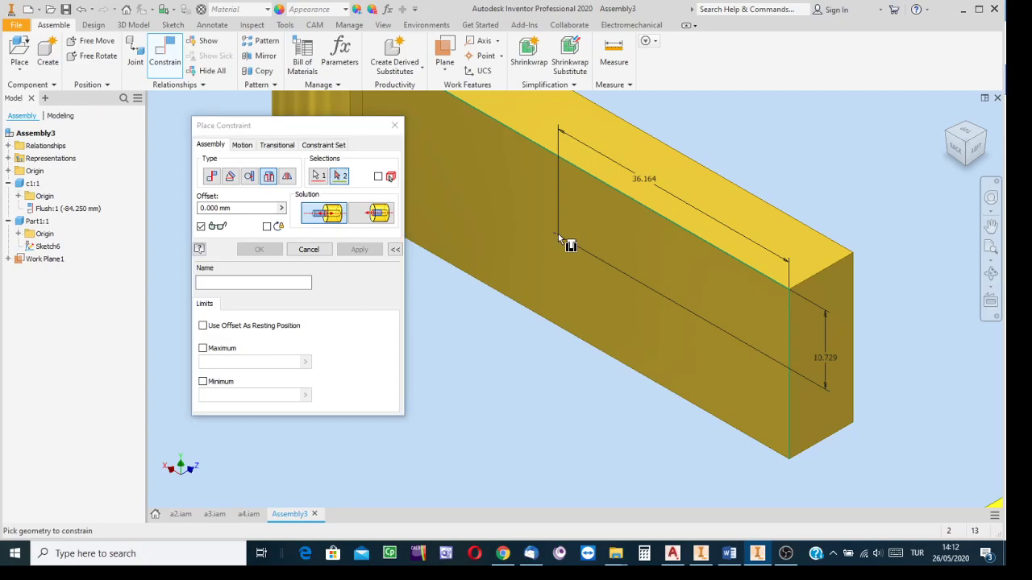
pyautogui.scroll(-5, 569, 259)
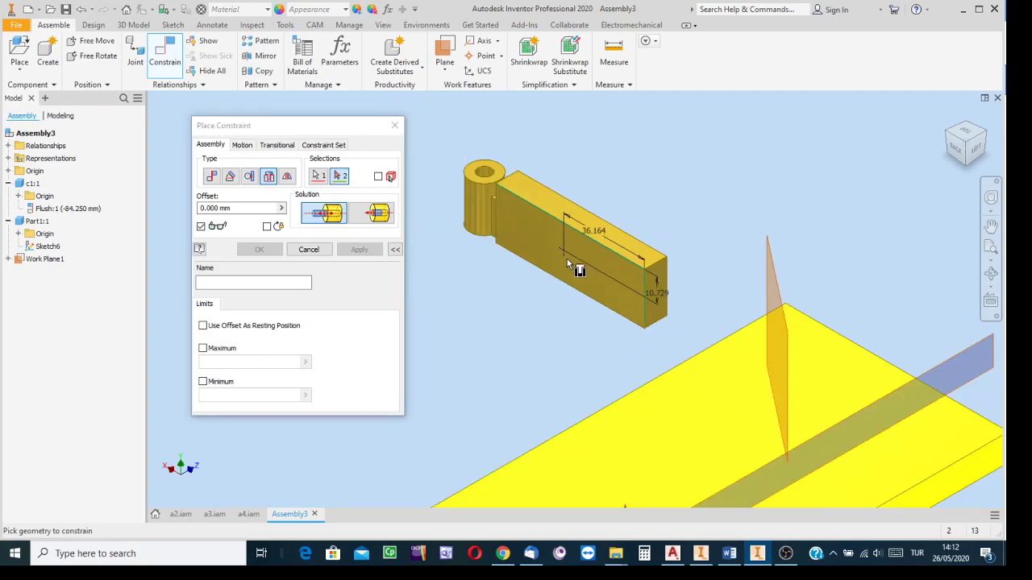
pyautogui.scroll(6, 567, 258)
pyautogui.scroll(5, 567, 257)
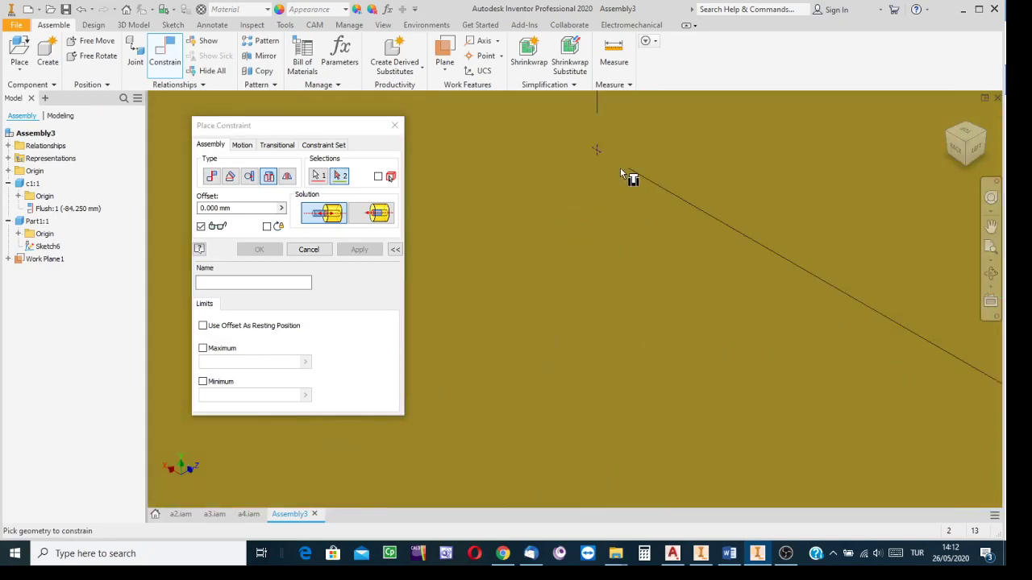
pyautogui.scroll(-5, 614, 157)
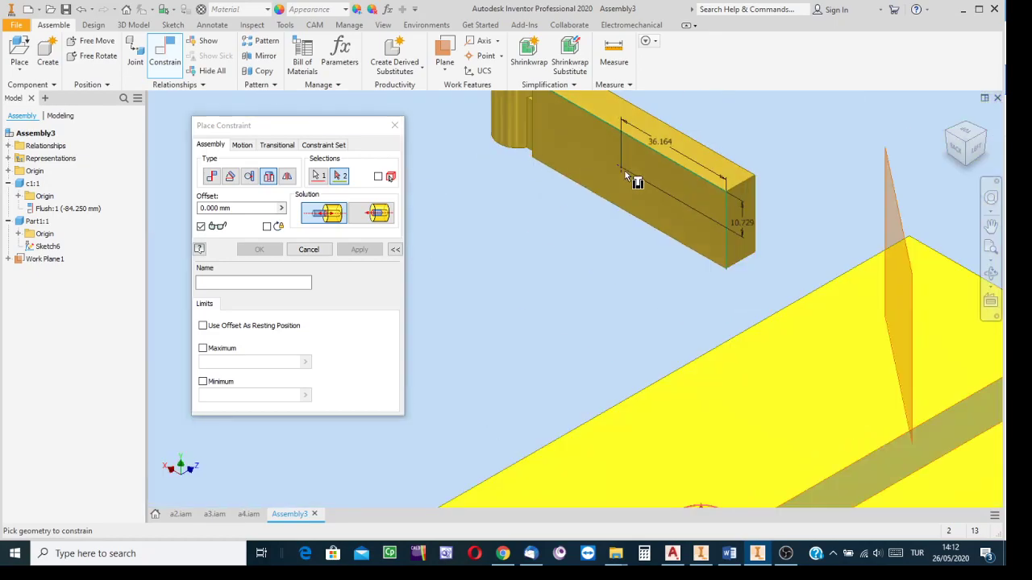
pyautogui.moveTo(542, 240); pyautogui.dragTo(474, 312, button='middle')
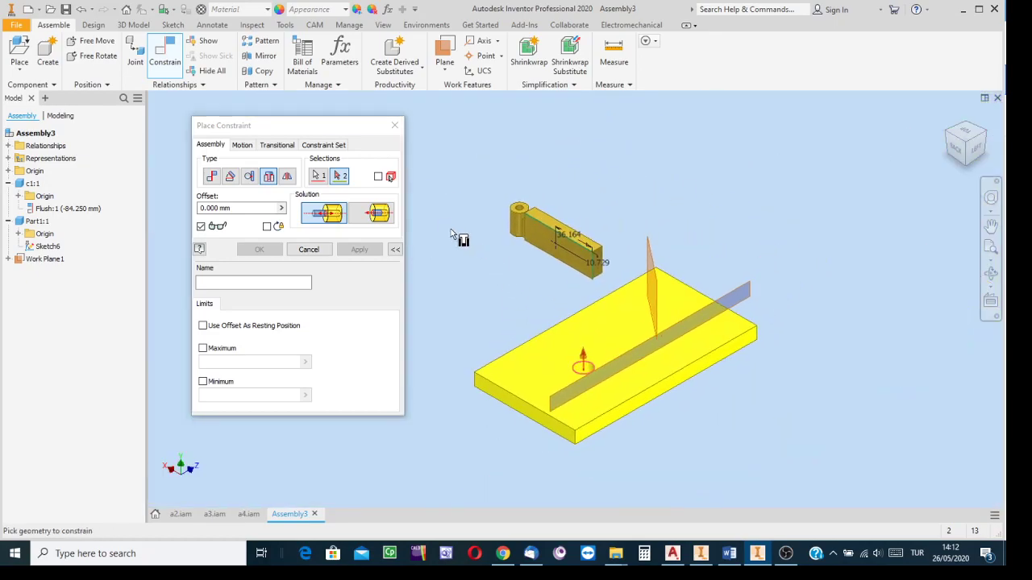
pyautogui.press('Escape')
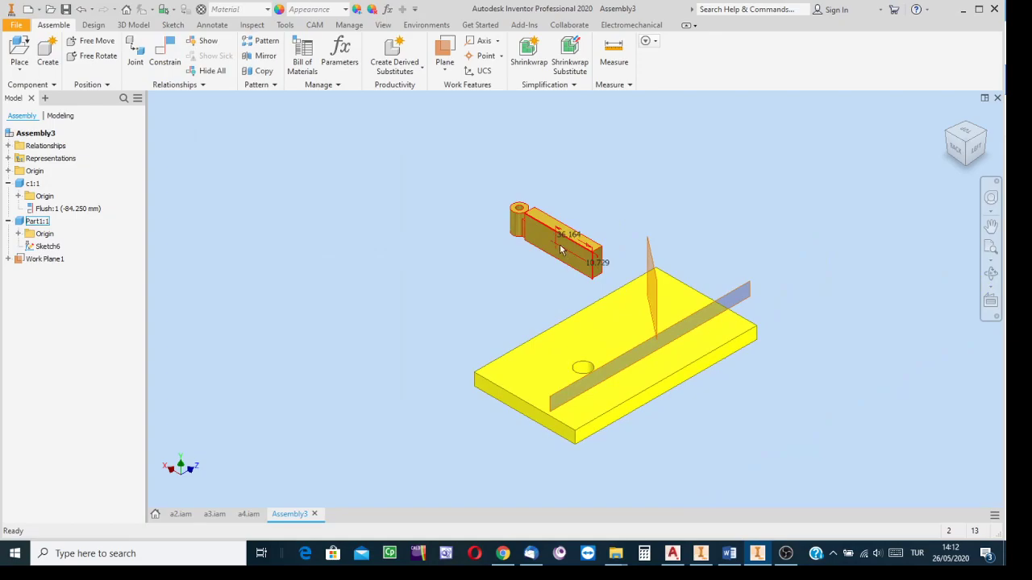
pyautogui.click(498, 42)
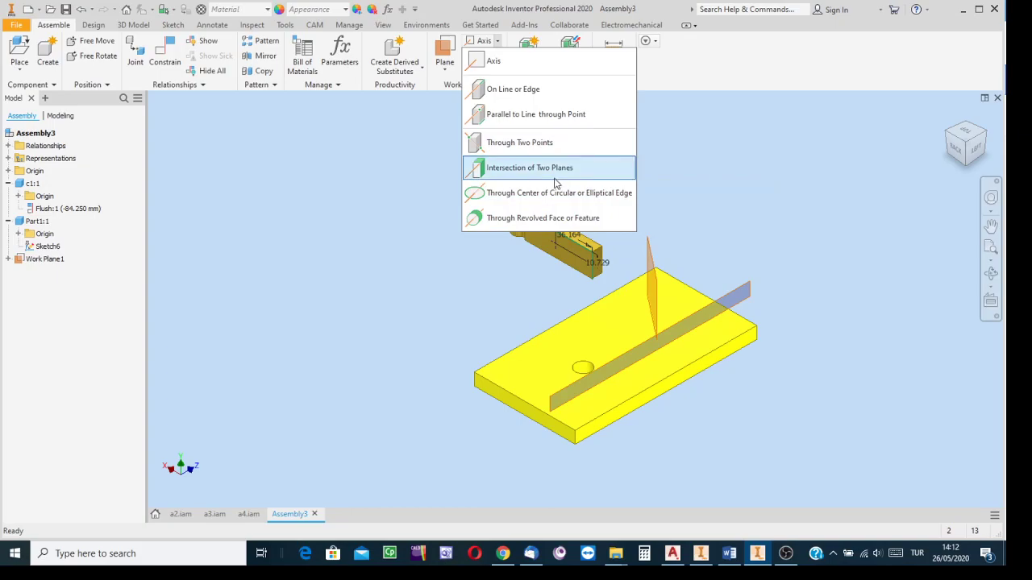
pyautogui.click(350, 161)
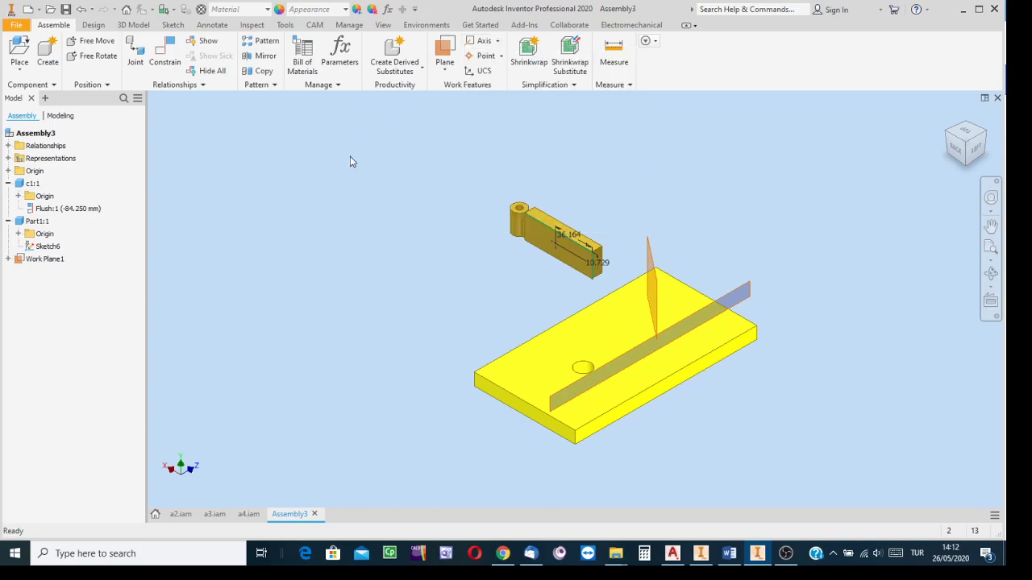
pyautogui.click(497, 44)
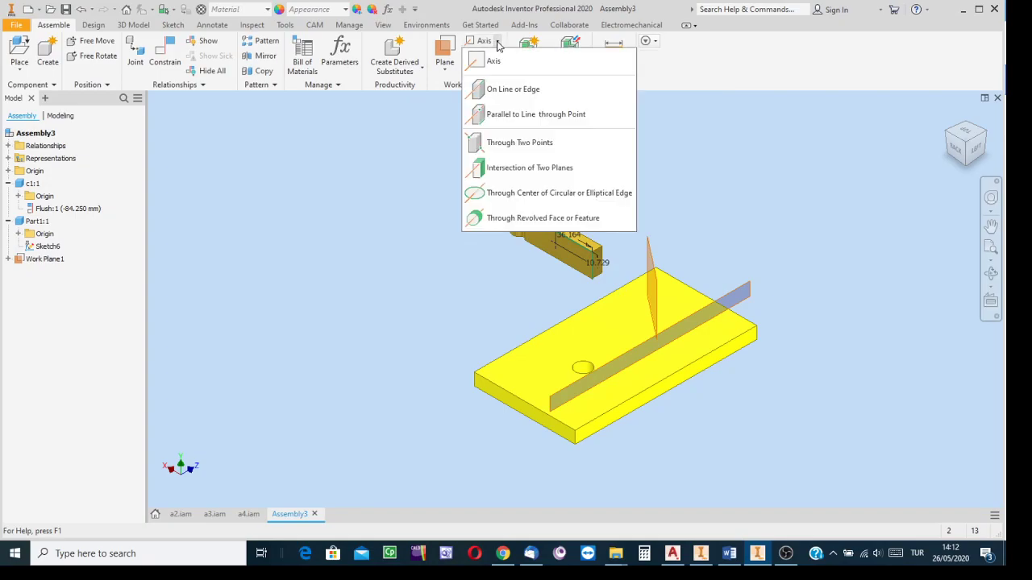
pyautogui.click(717, 126)
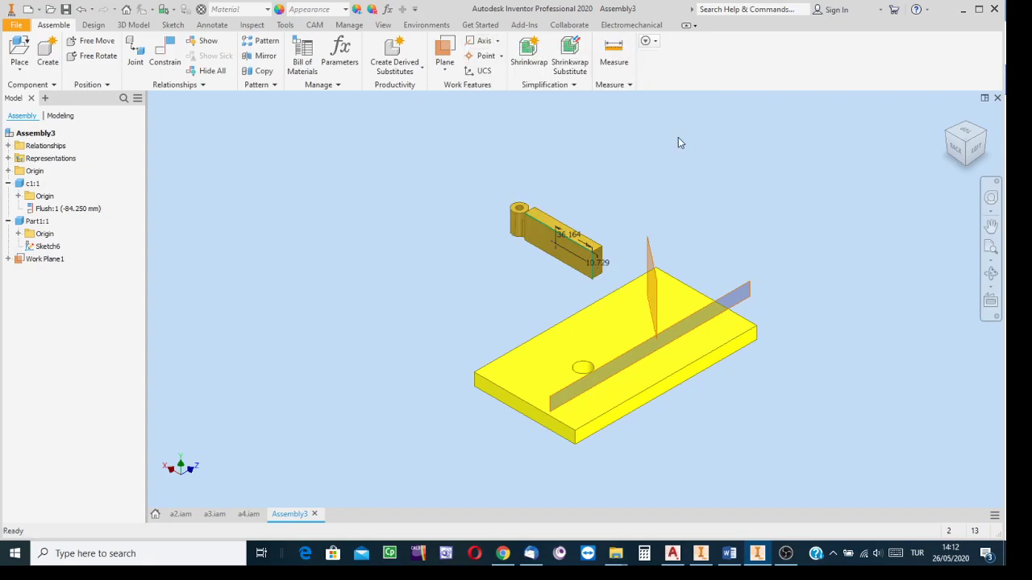
# Edit Part1 in place, create a work axis normal to its side face through the sketch point, and return to the assembly.
pyautogui.rightClick(545, 242)
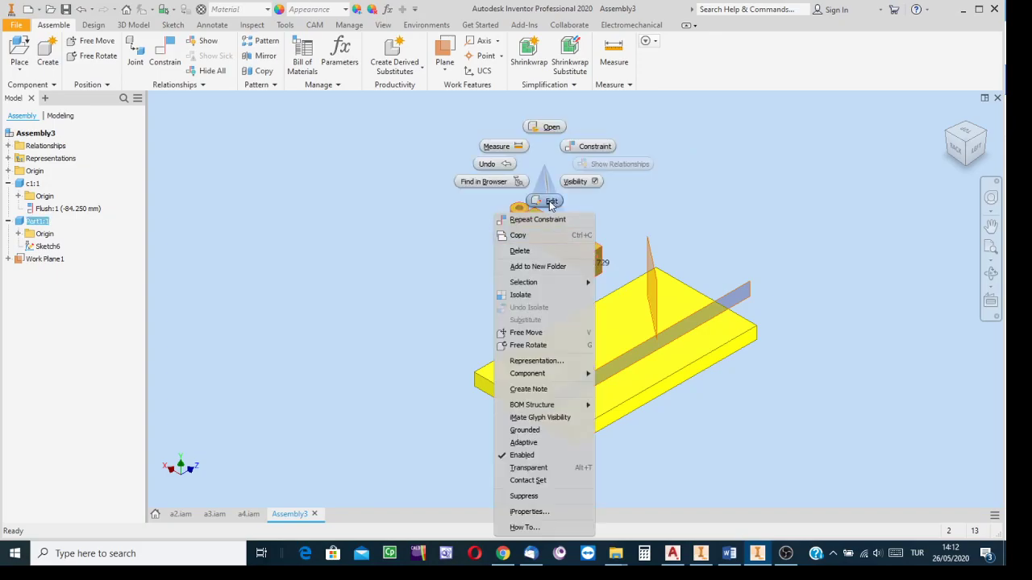
pyautogui.click(551, 201)
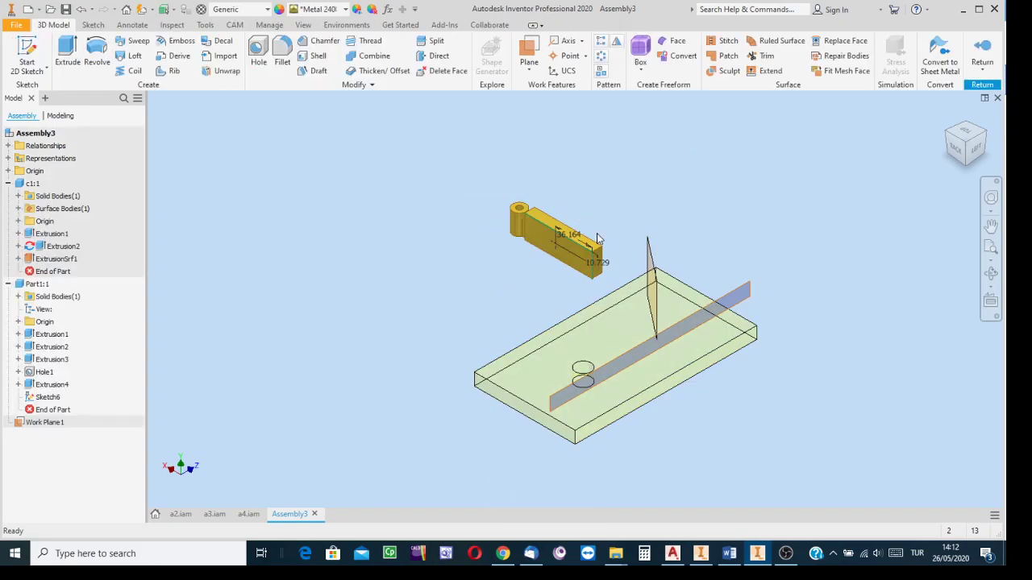
pyautogui.scroll(-5, 586, 260)
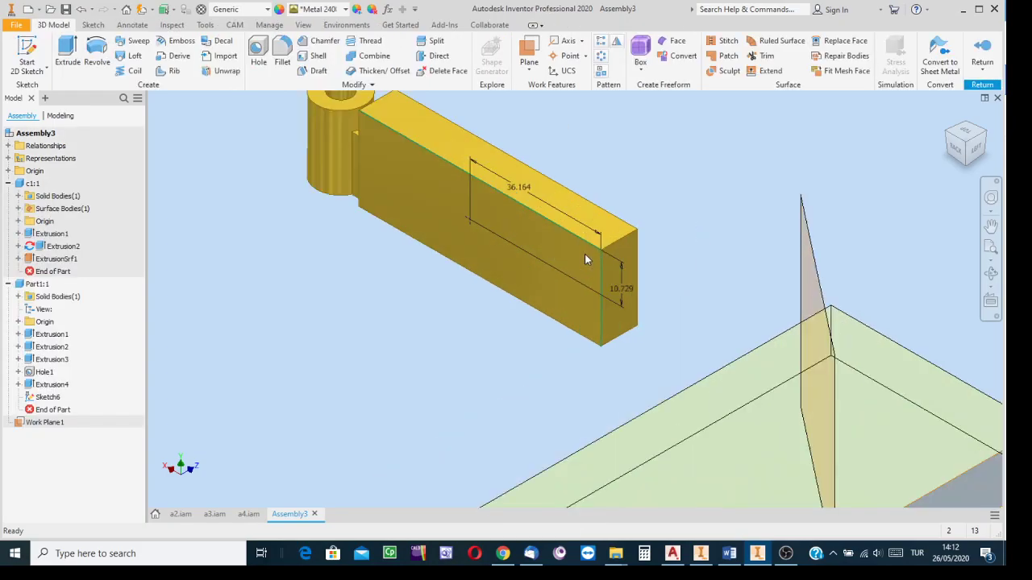
pyautogui.click(582, 44)
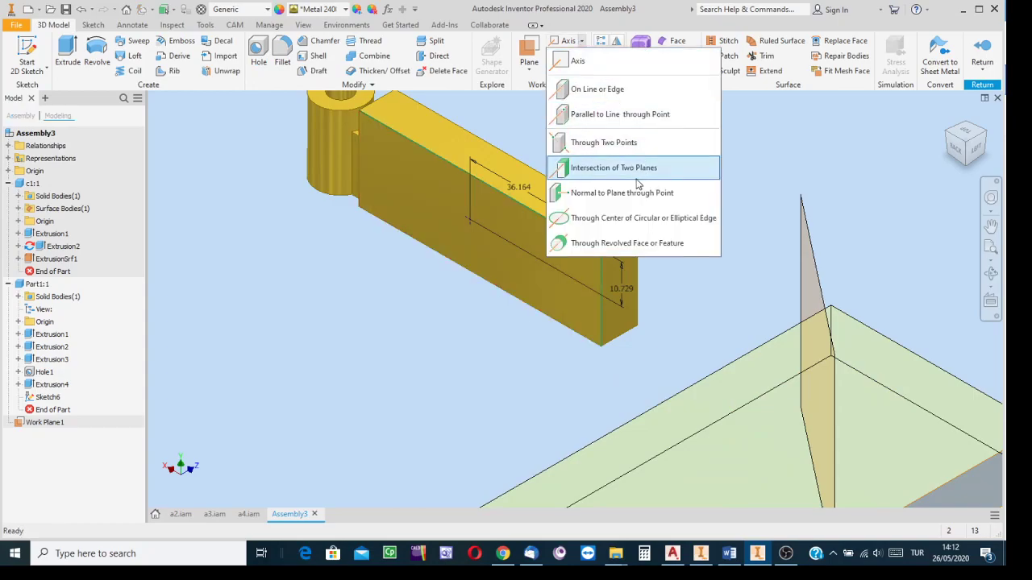
pyautogui.click(609, 194)
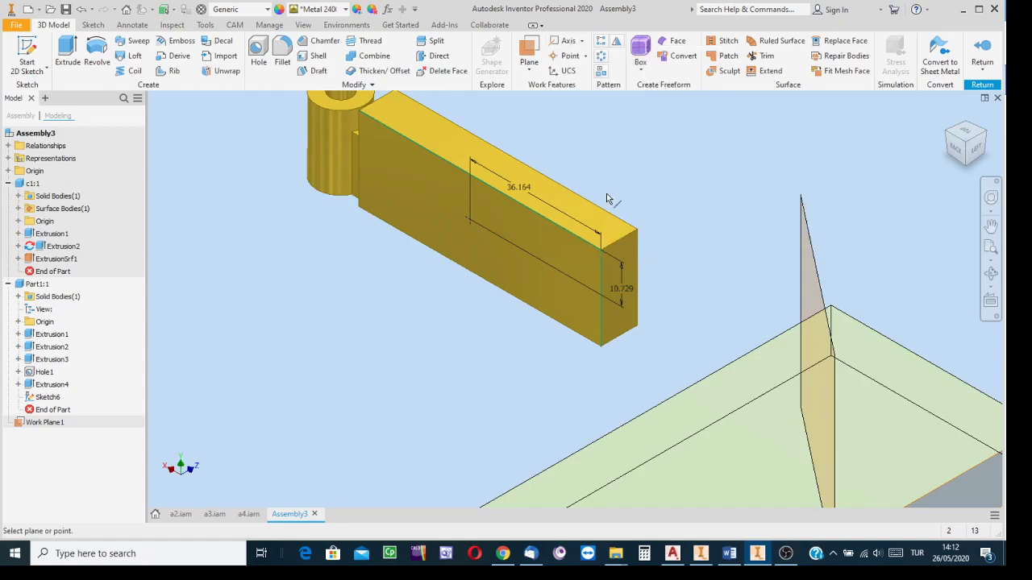
pyautogui.click(468, 219)
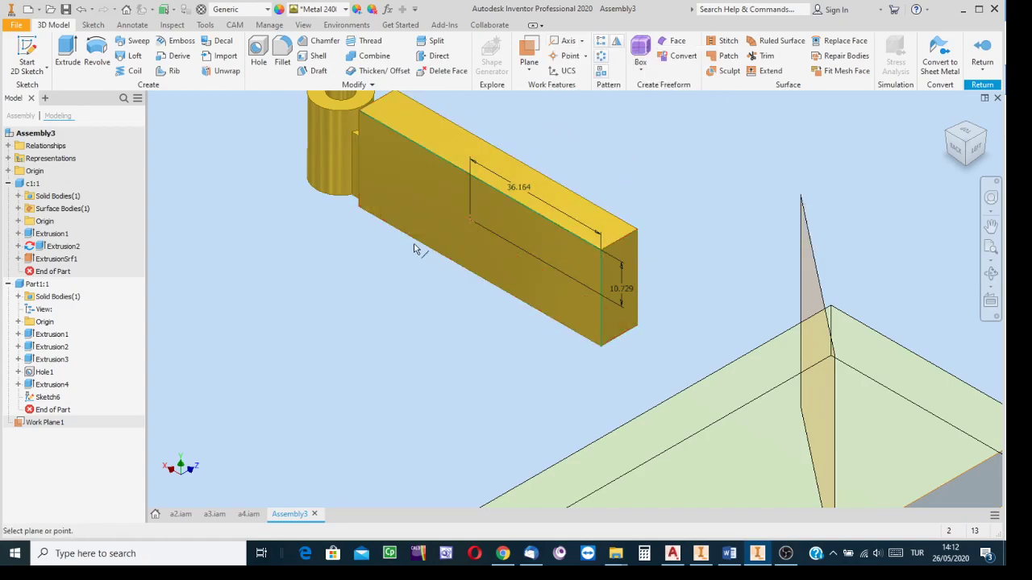
pyautogui.click(409, 199)
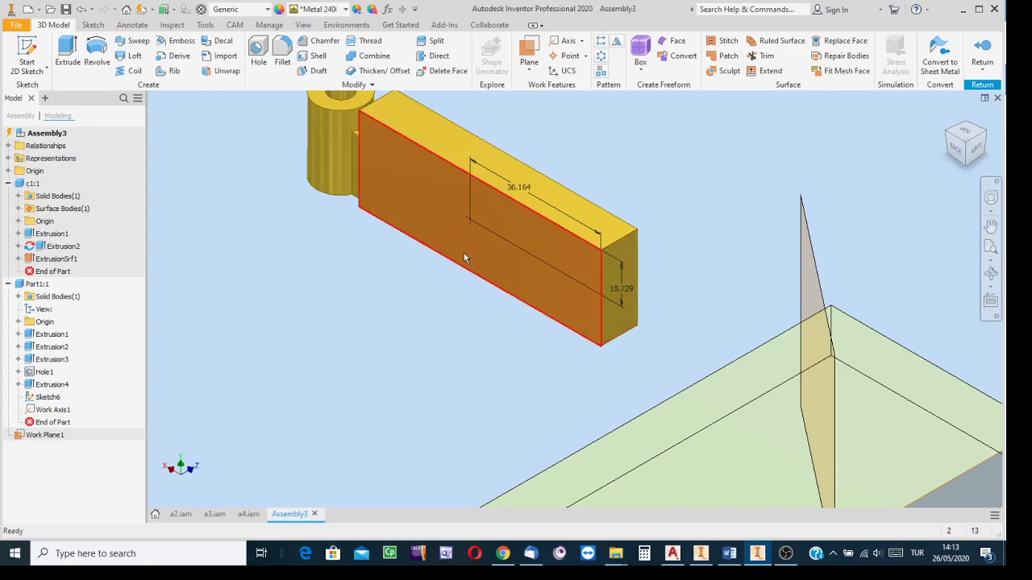
pyautogui.click(982, 54)
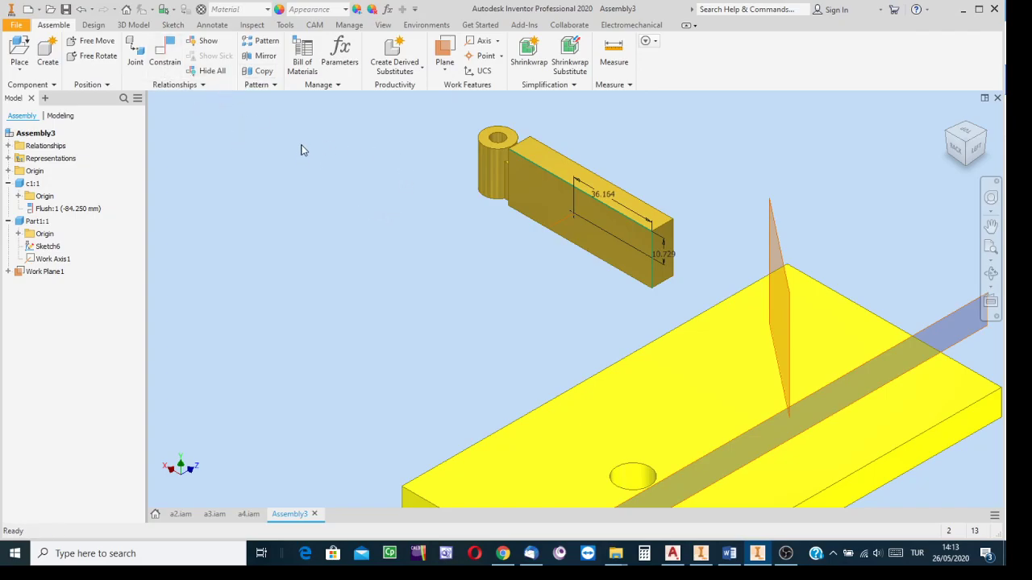
# Try an Insert constraint between the plate's hole and Part1's work axis, comparing it with the Mate type.
pyautogui.click(165, 53)
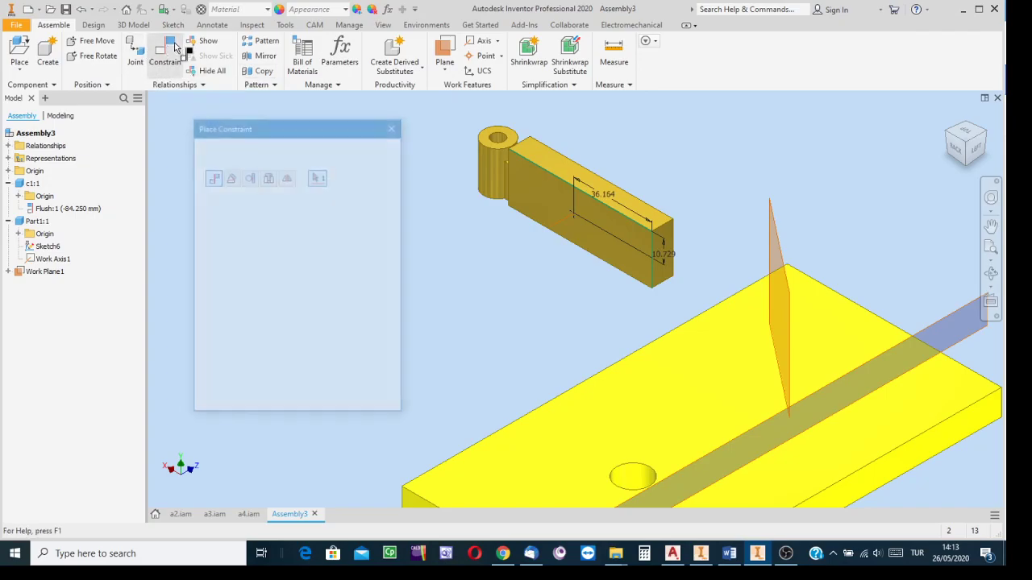
pyautogui.click(267, 176)
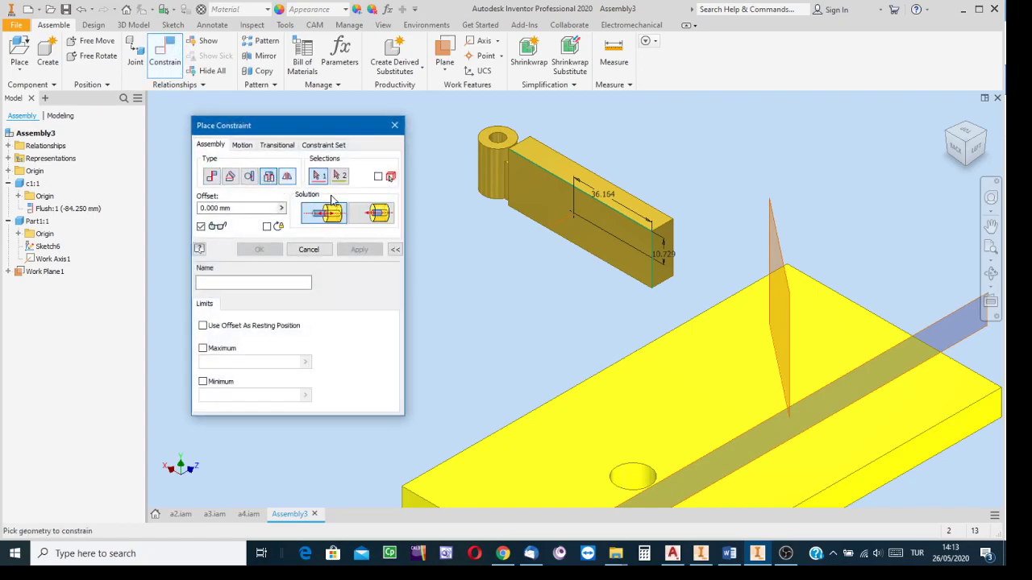
pyautogui.click(651, 478)
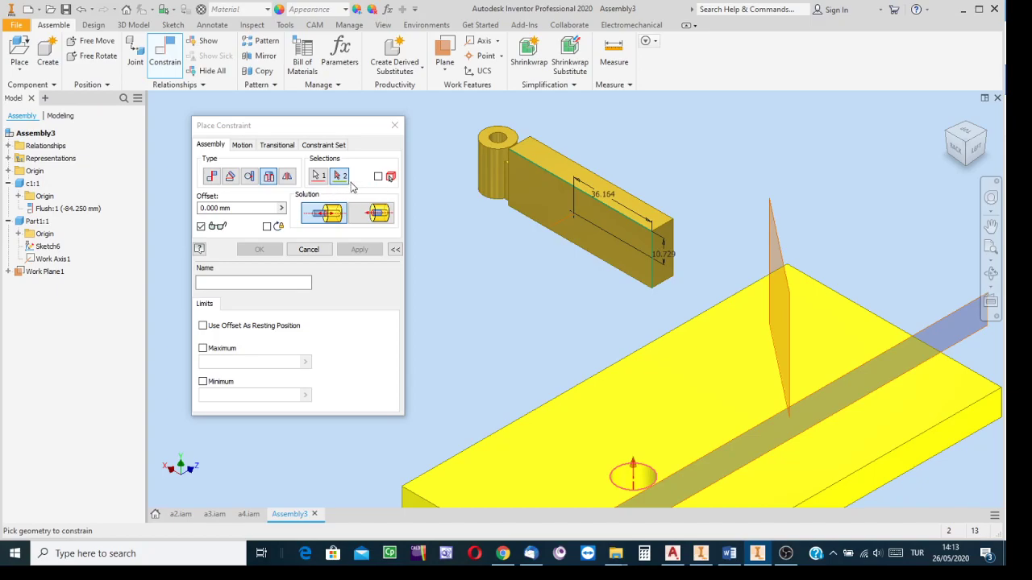
pyautogui.click(211, 177)
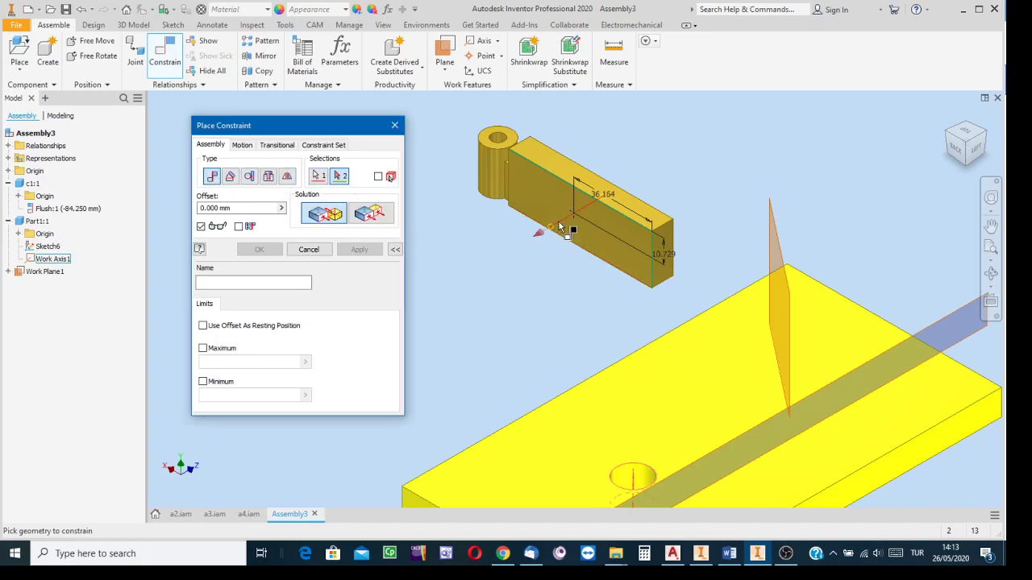
pyautogui.click(273, 176)
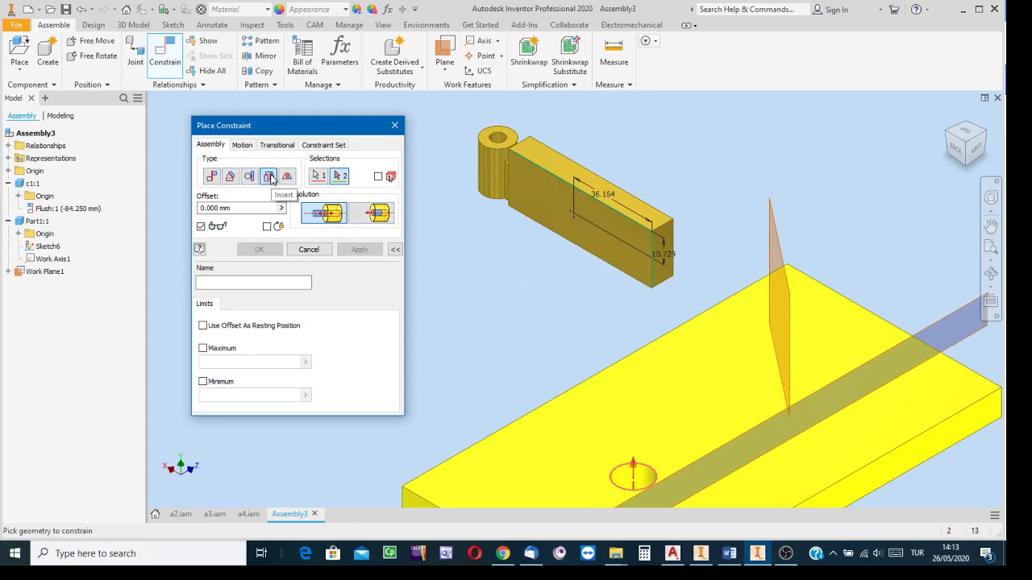
pyautogui.click(211, 177)
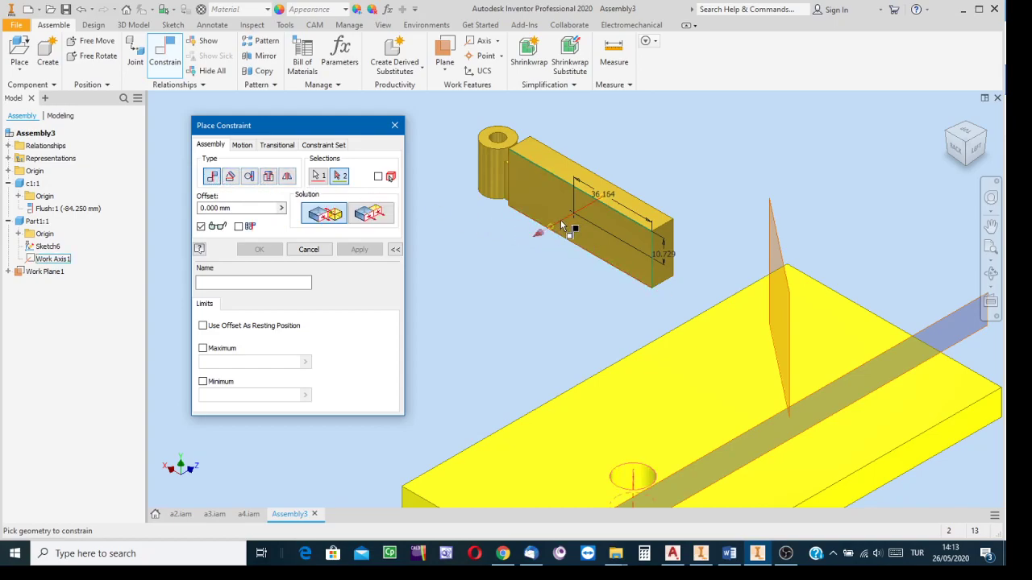
pyautogui.click(270, 177)
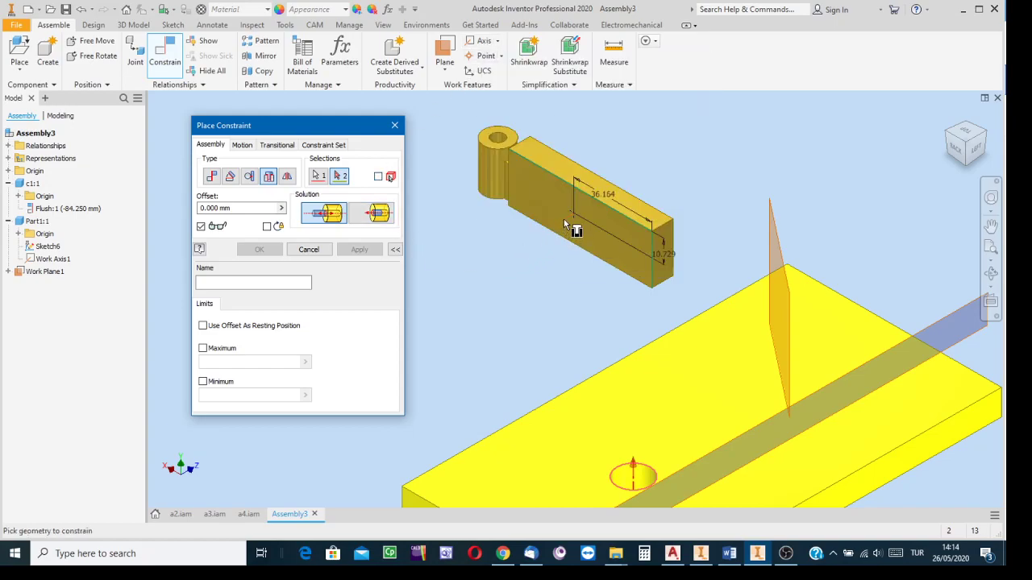
# Examine Part1's work axis and the plate's hole from several angles with the Insert constraint still open.
pyautogui.click(991, 274)
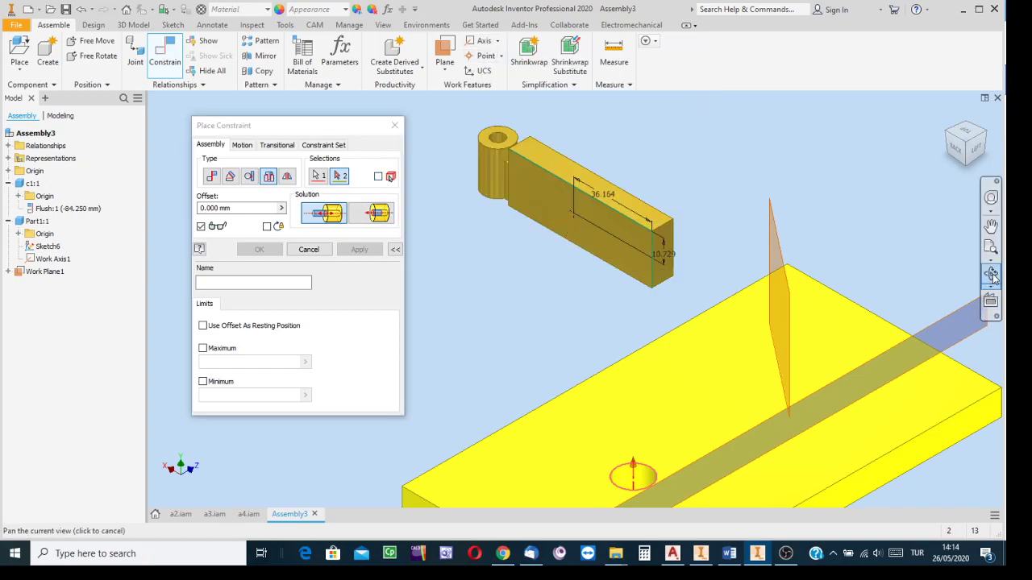
pyautogui.moveTo(707, 298); pyautogui.dragTo(617, 375)
pyautogui.press('Escape')
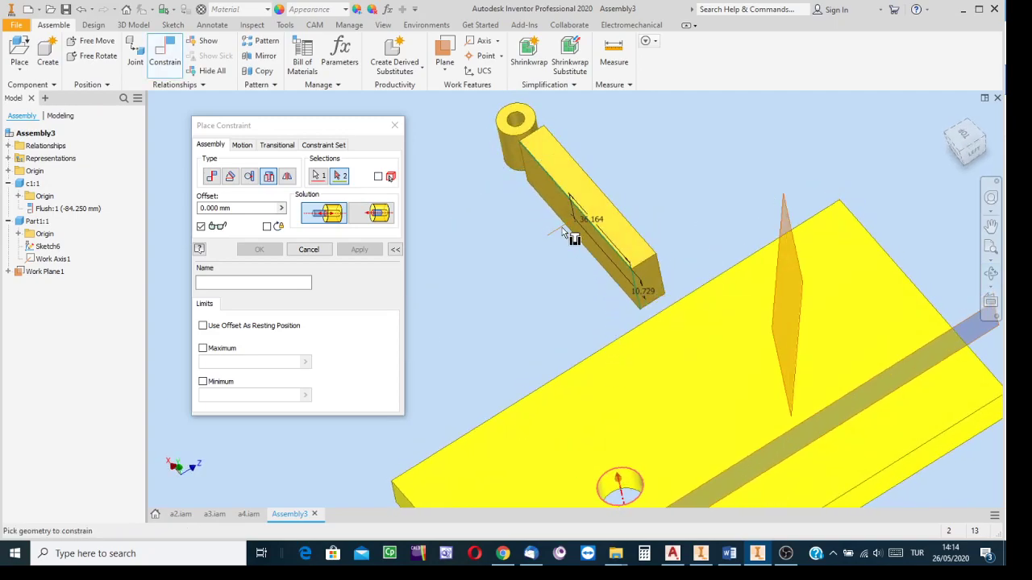
pyautogui.scroll(2, 556, 233)
pyautogui.scroll(-1, 555, 233)
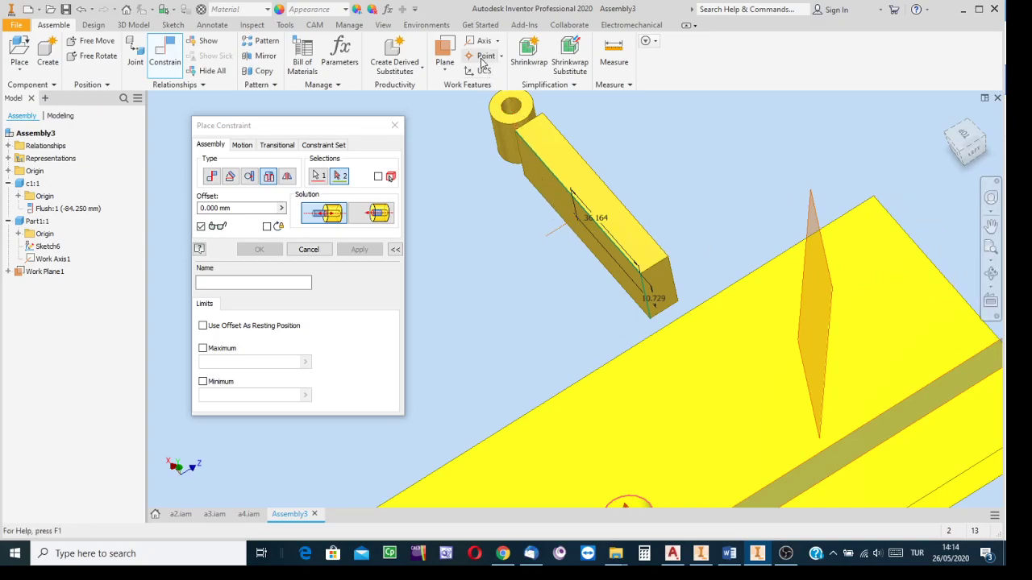
pyautogui.click(992, 274)
pyautogui.moveTo(613, 299); pyautogui.dragTo(656, 247)
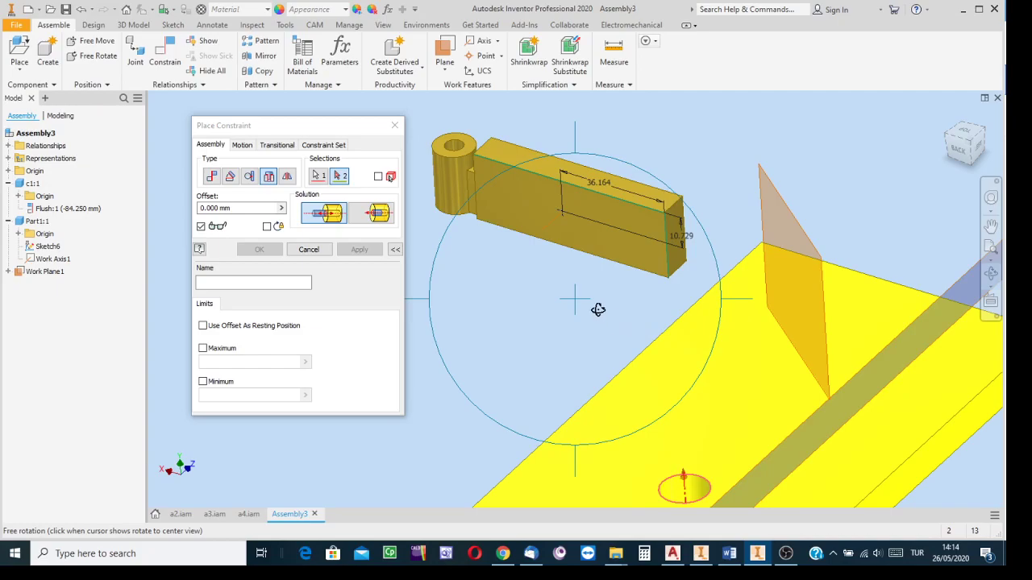
pyautogui.scroll(3, 597, 310)
pyautogui.scroll(-2, 595, 307)
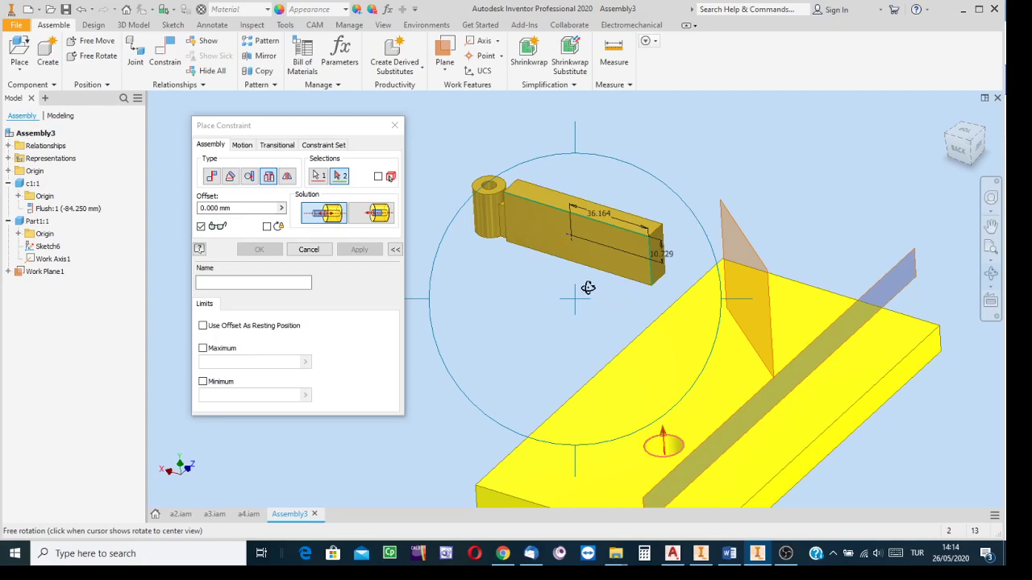
pyautogui.press('Escape')
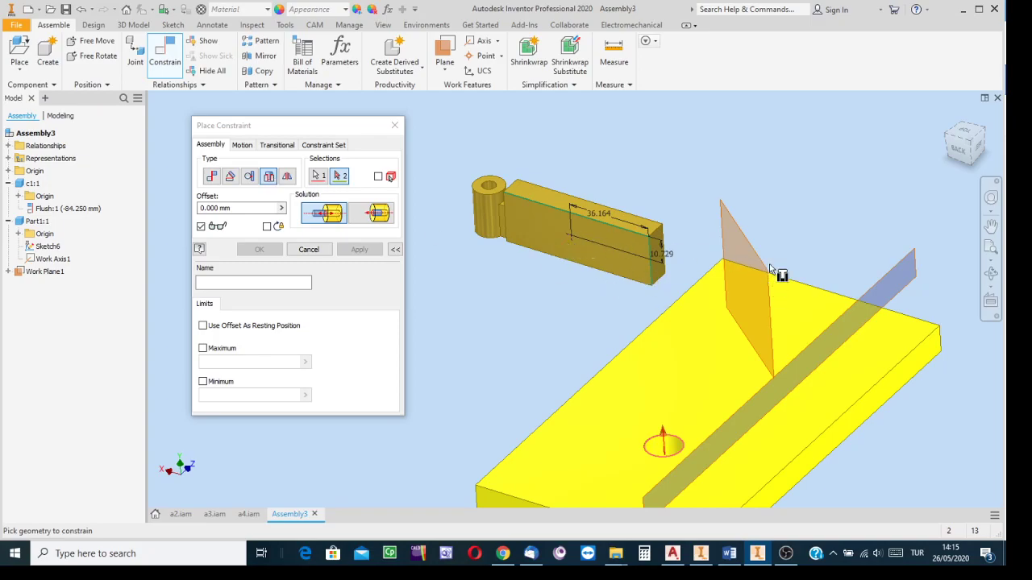
# Preview a Mate constraint from the plate's hole to Part1's work axis and cancel it.
pyautogui.click(210, 177)
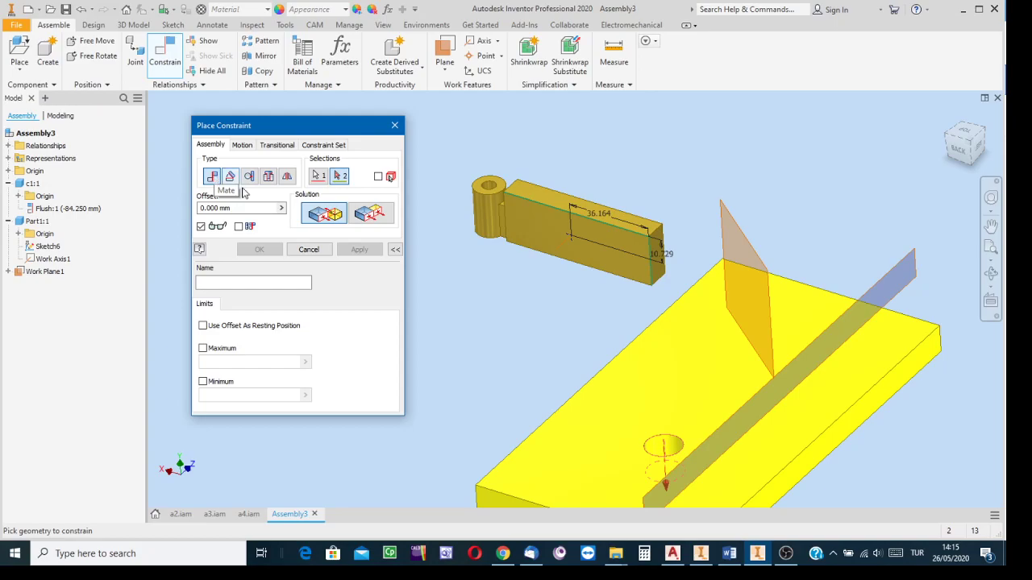
pyautogui.click(566, 250)
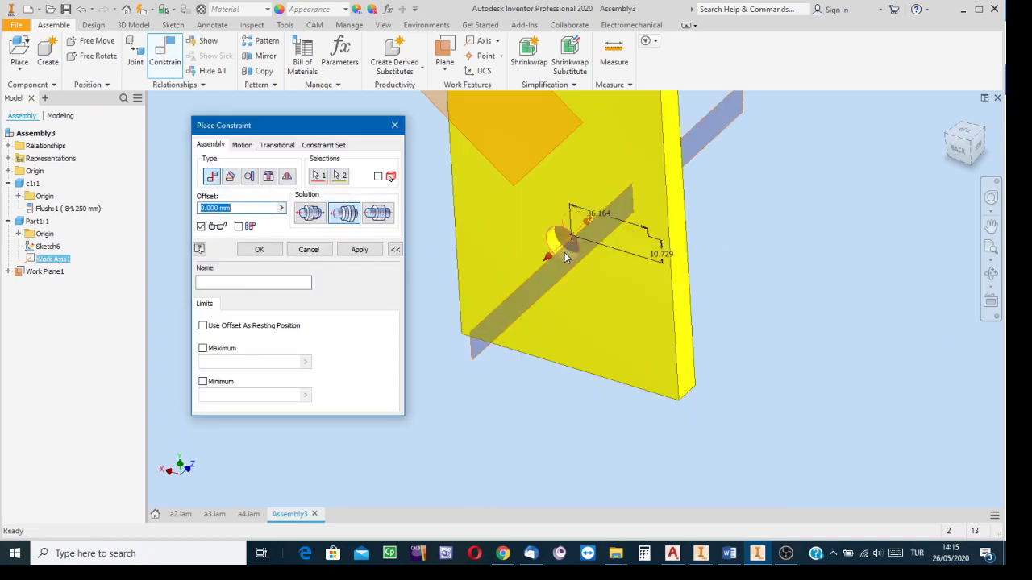
pyautogui.click(309, 249)
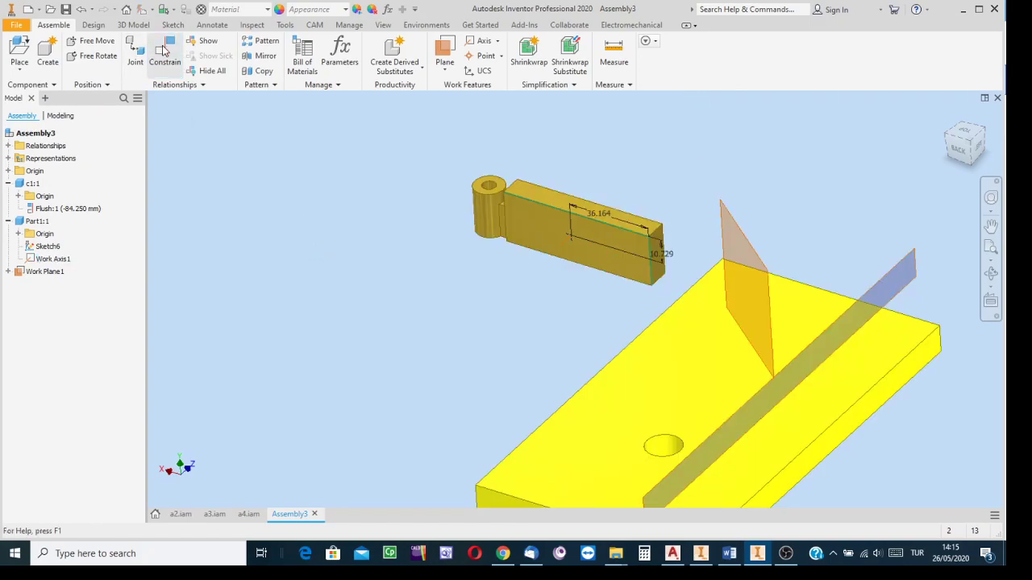
# Preview a Mate constraint with Part1's work axis as first selection and the plate's hole as second, then discard it.
pyautogui.click(164, 51)
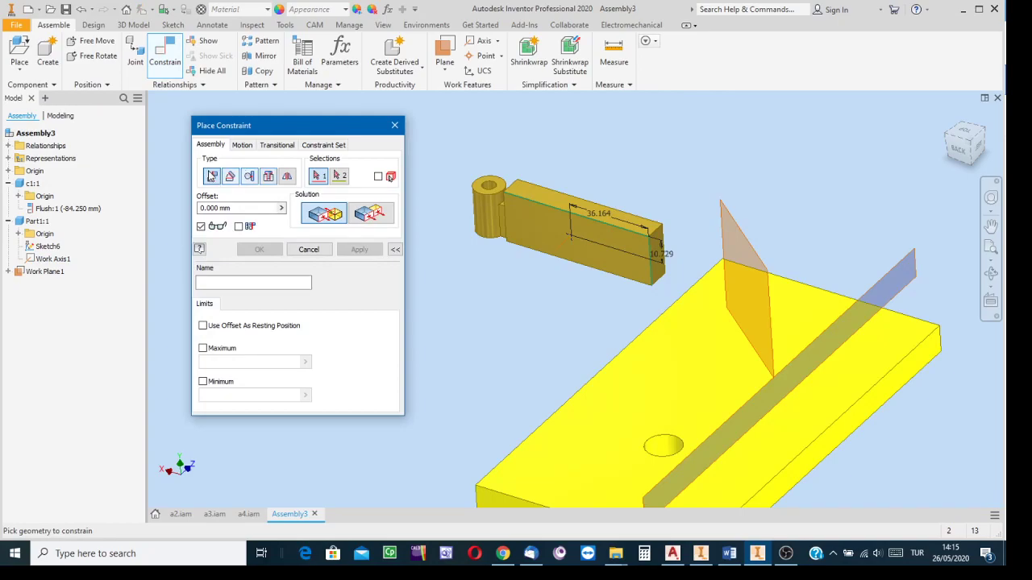
pyautogui.click(565, 251)
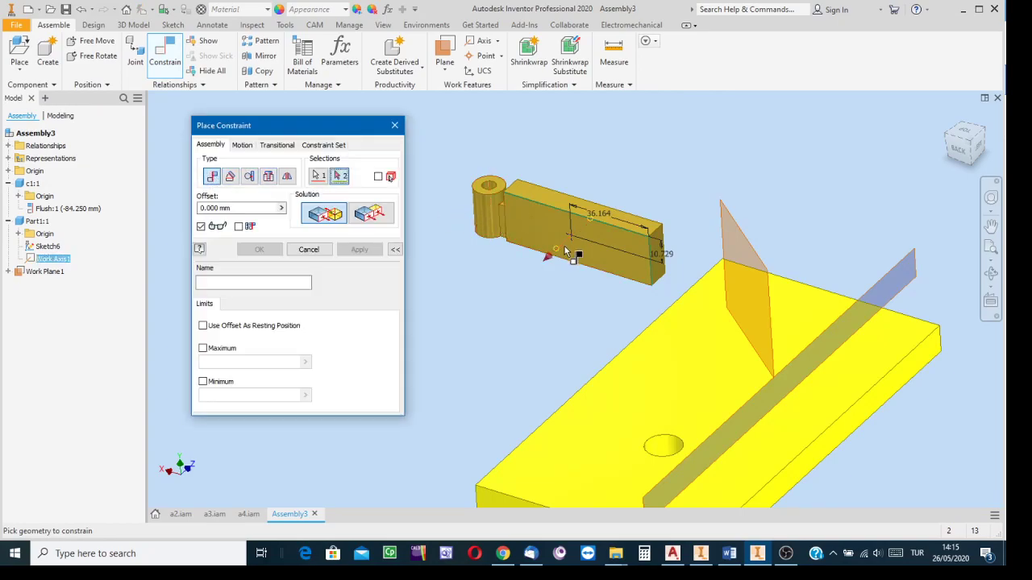
pyautogui.click(677, 453)
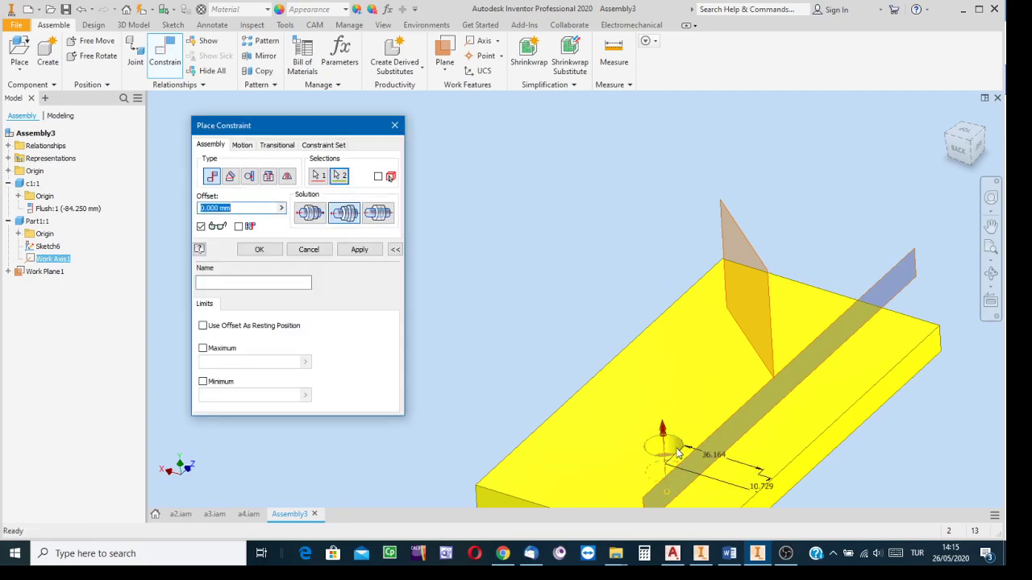
pyautogui.click(990, 273)
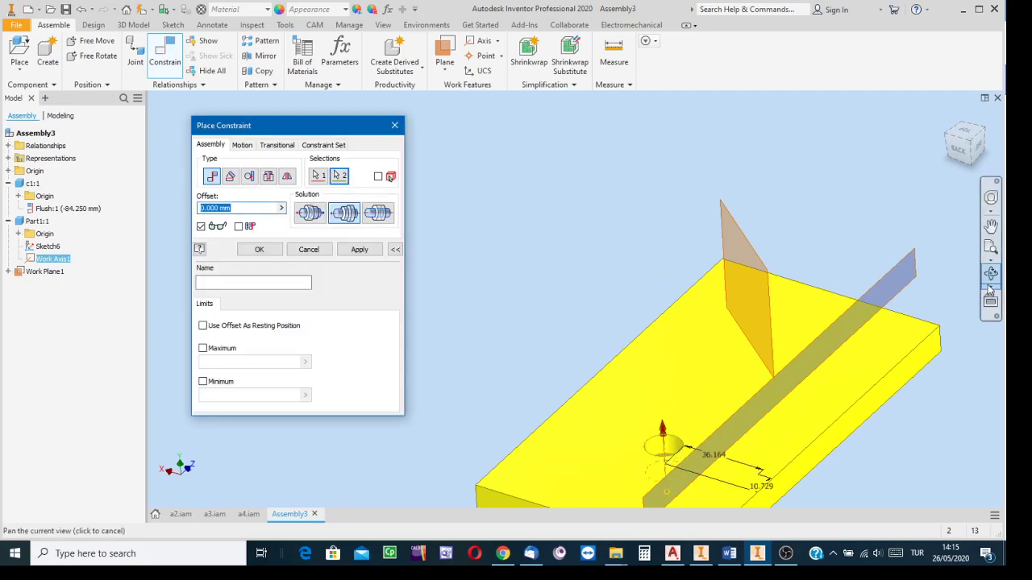
pyautogui.moveTo(700, 378); pyautogui.dragTo(657, 404)
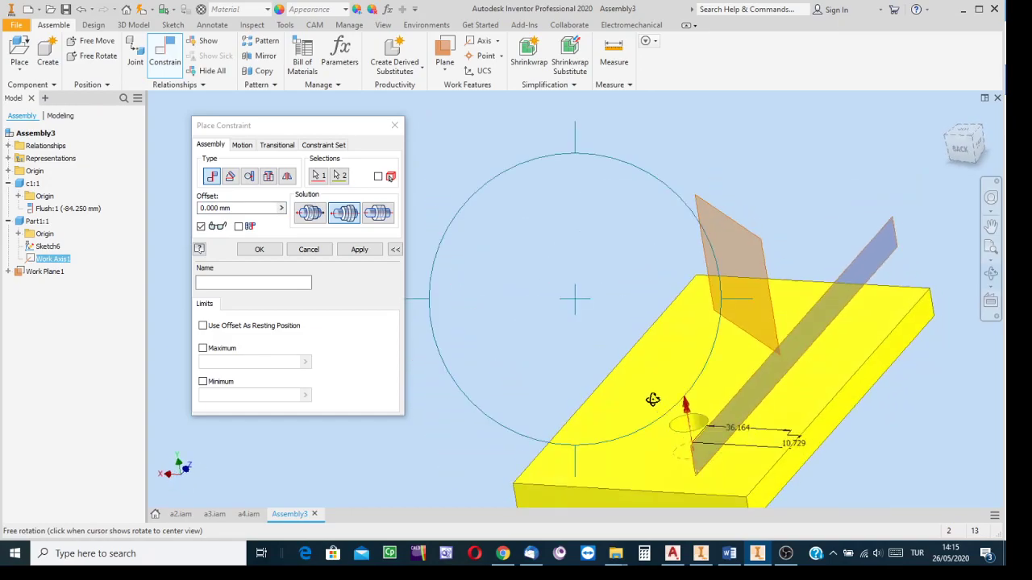
pyautogui.click(310, 251)
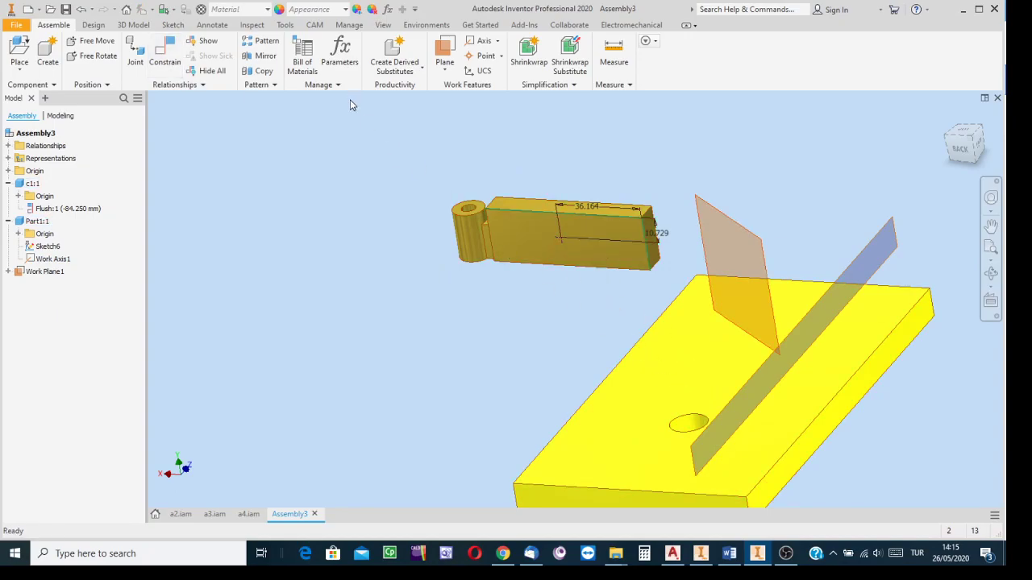
# Set up a Mate constraint with the plate's hole selected first and Part1's work axis second, and inspect the previewed alignment from several angles.
pyautogui.click(165, 62)
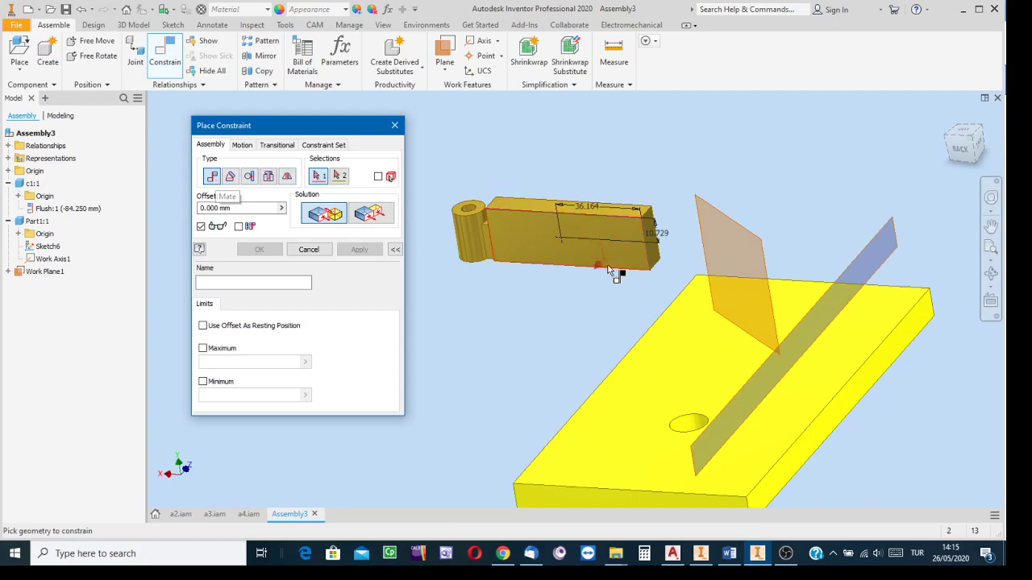
pyautogui.click(686, 431)
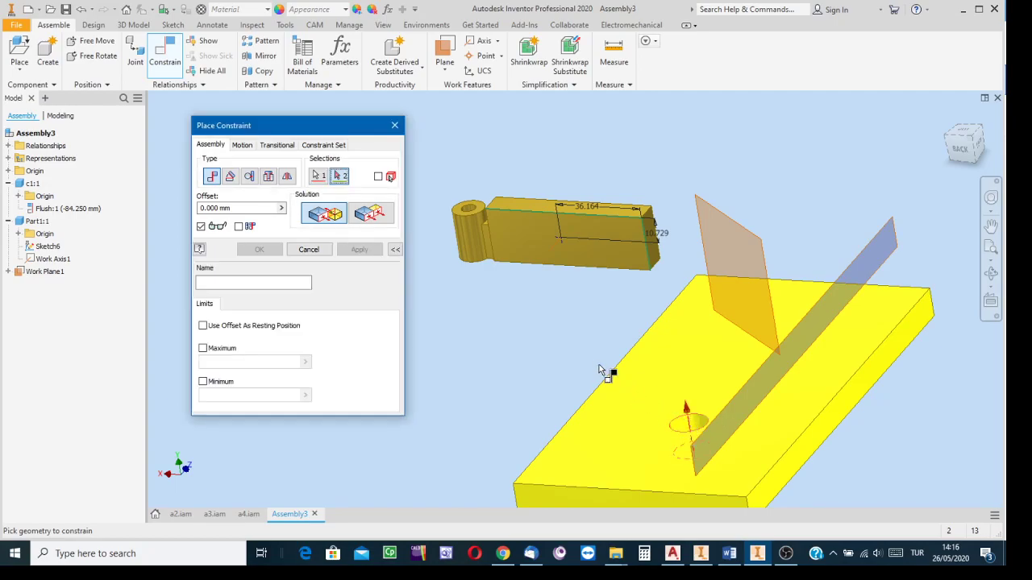
pyautogui.click(551, 254)
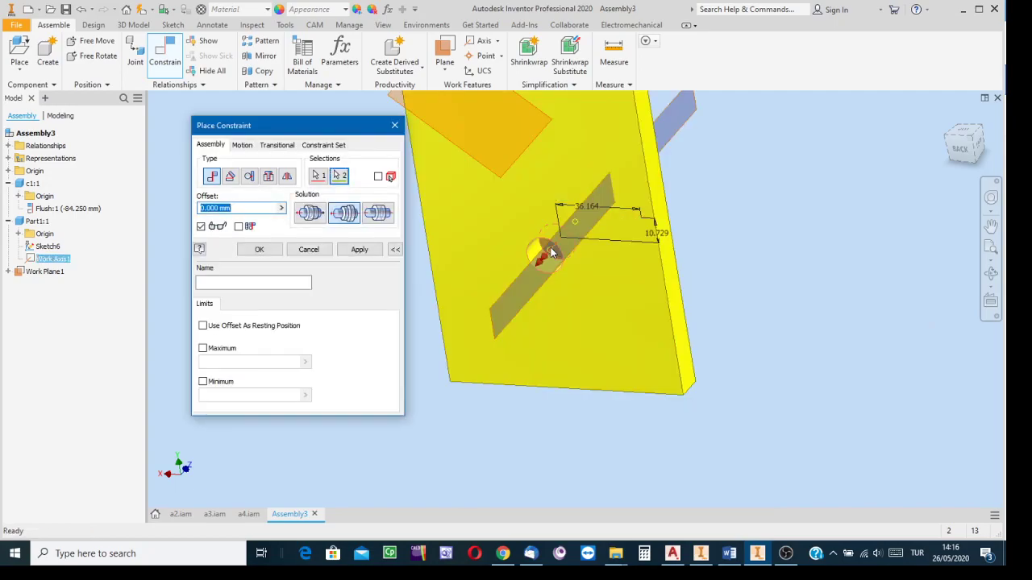
pyautogui.click(991, 274)
pyautogui.moveTo(574, 277); pyautogui.dragTo(528, 309)
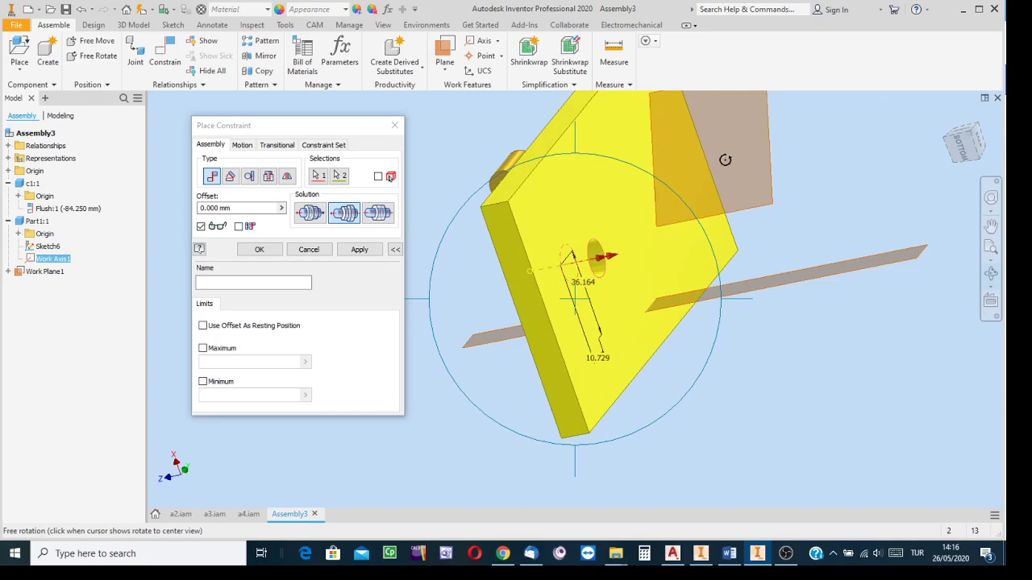
pyautogui.press('Escape')
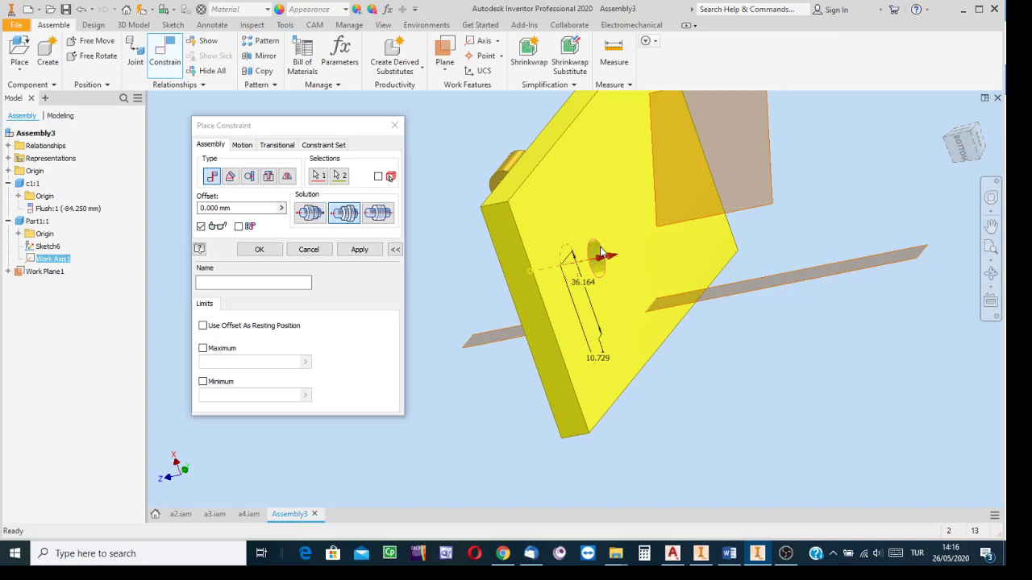
pyautogui.click(991, 273)
pyautogui.moveTo(568, 269); pyautogui.dragTo(517, 312)
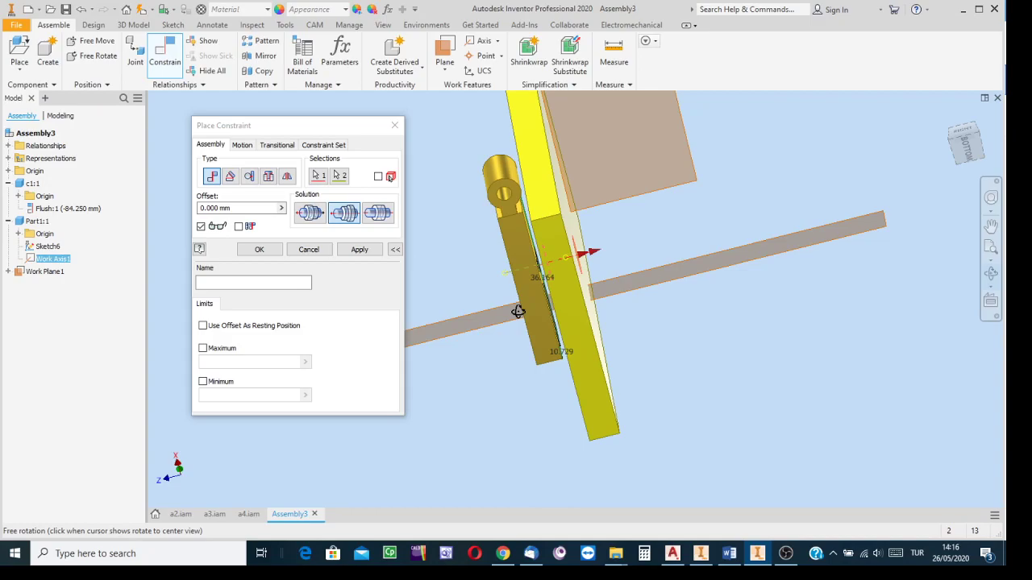
pyautogui.moveTo(517, 312); pyautogui.dragTo(529, 221)
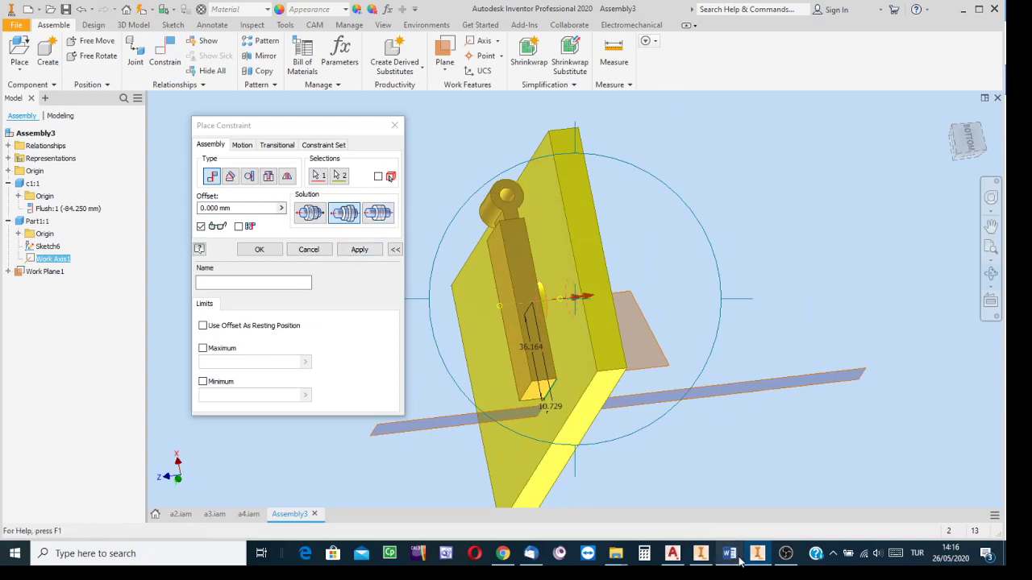
# Switch to OBS, show the Video Capture Device source and hide the Display Capture 2 source.
pyautogui.click(785, 553)
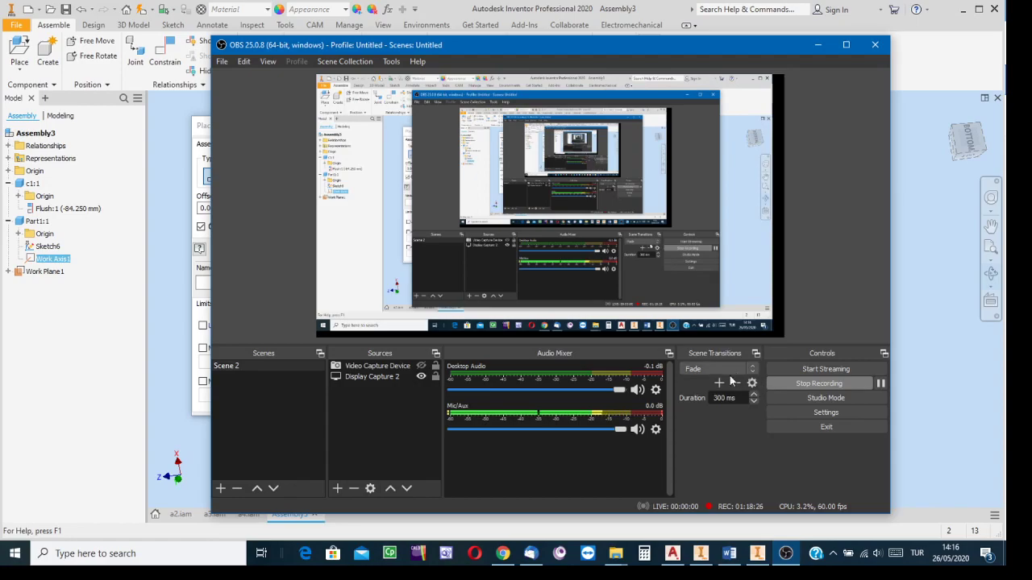
pyautogui.click(420, 366)
pyautogui.click(420, 376)
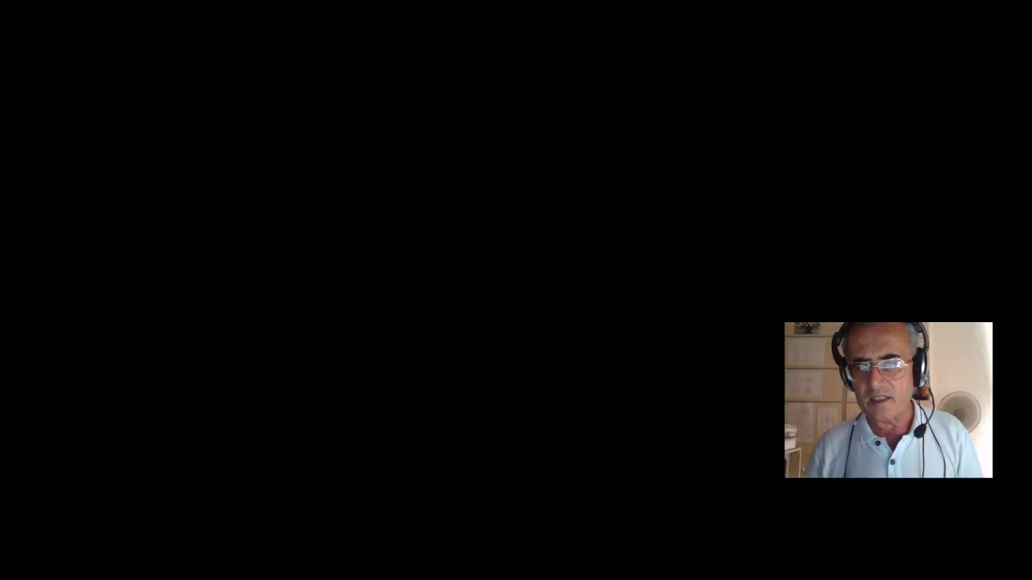